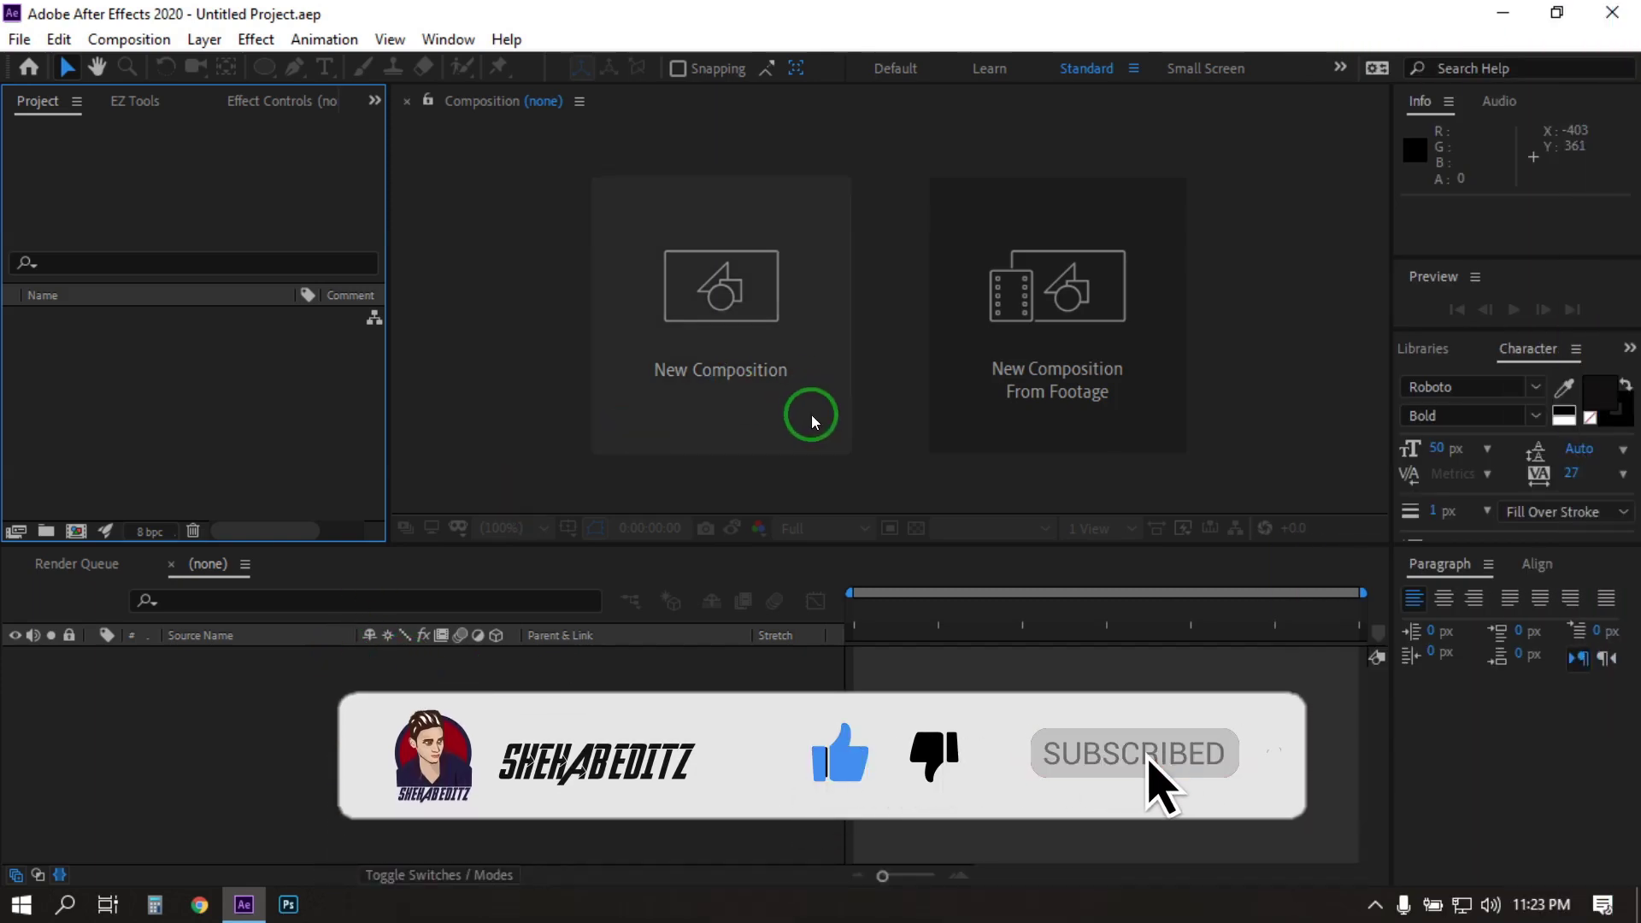
Create a composition named main at 1920 × 1080 px, 30 frames per second, with a 10-second duration.
left_click(141, 39)
left_click(184, 67)
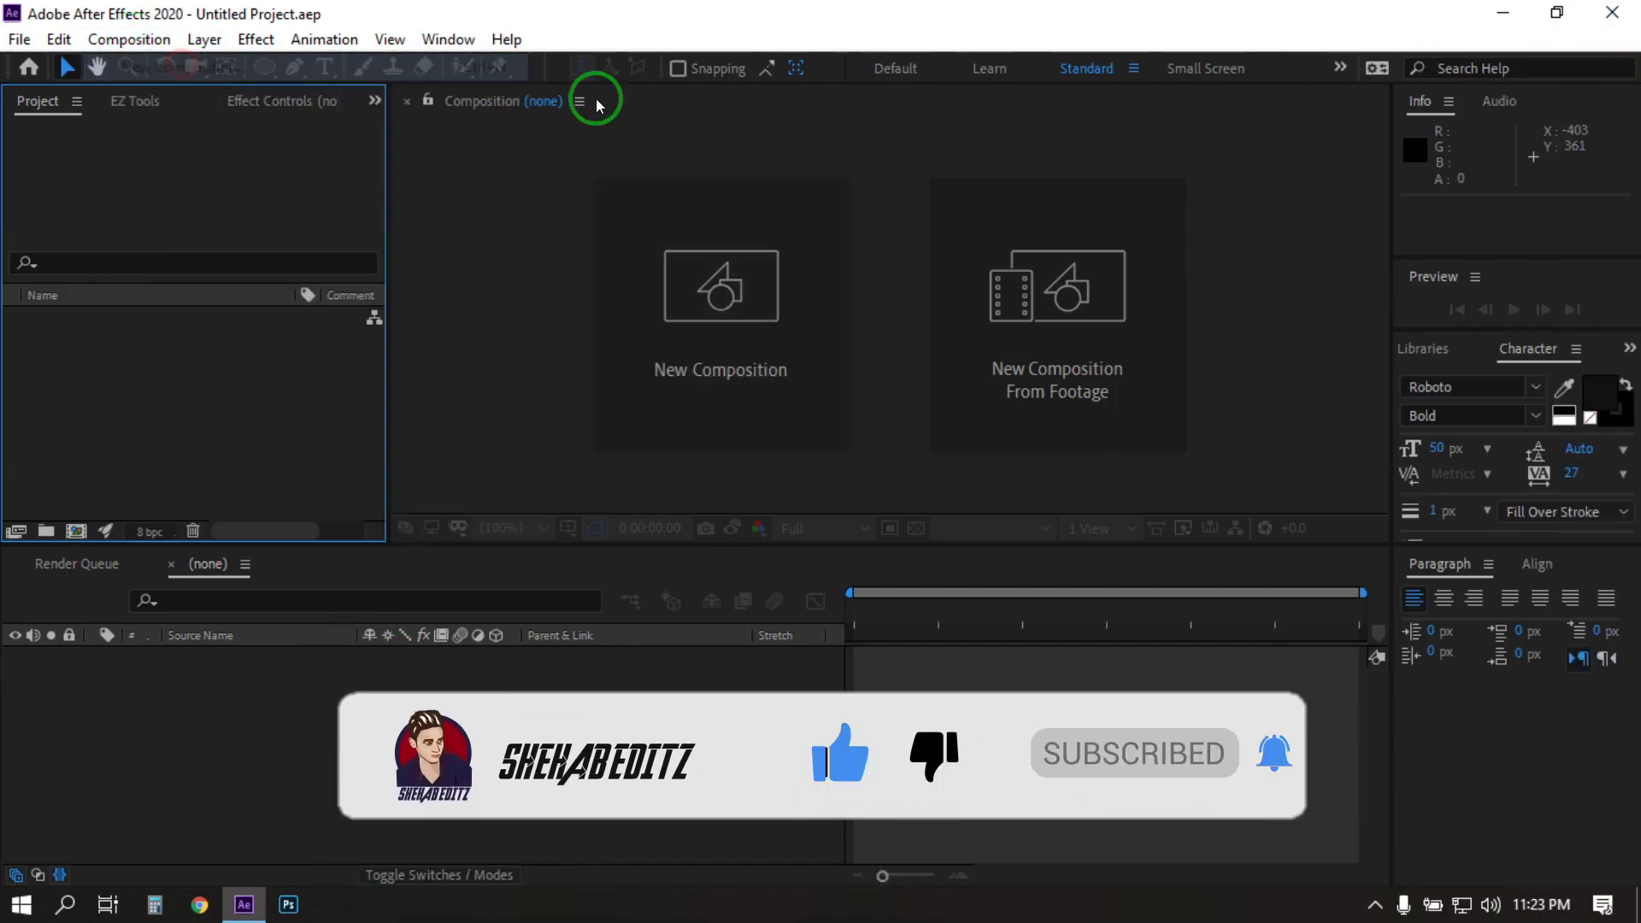
left_click(630, 301)
type("1920")
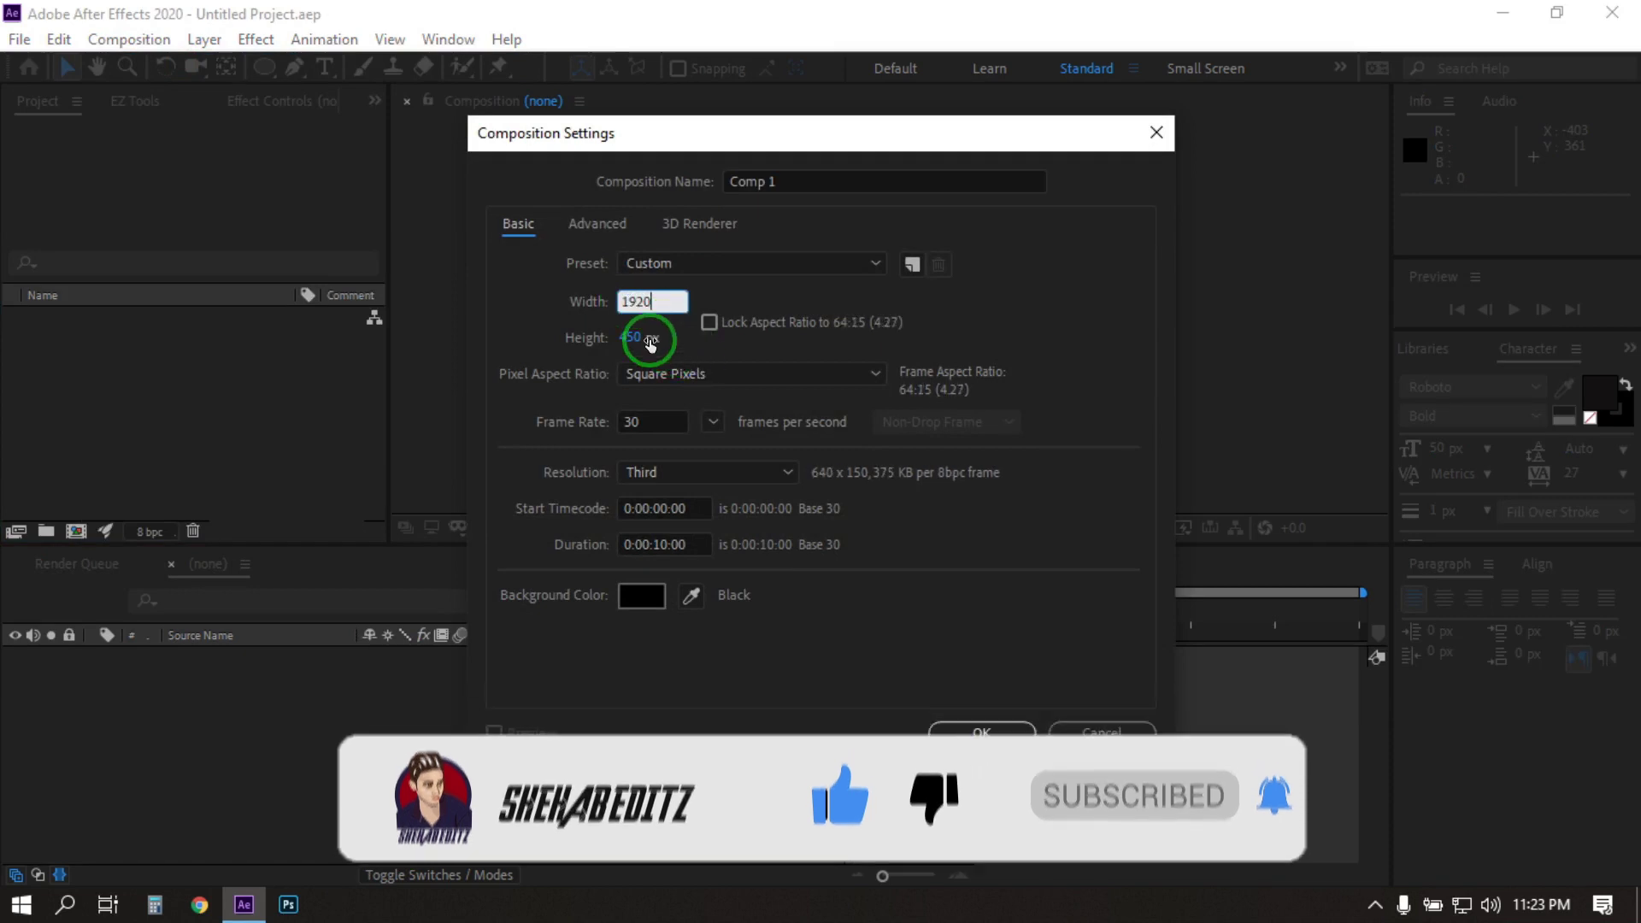
left_click(633, 337)
type("1080")
right_click(647, 336)
left_click(575, 379)
left_click(670, 423)
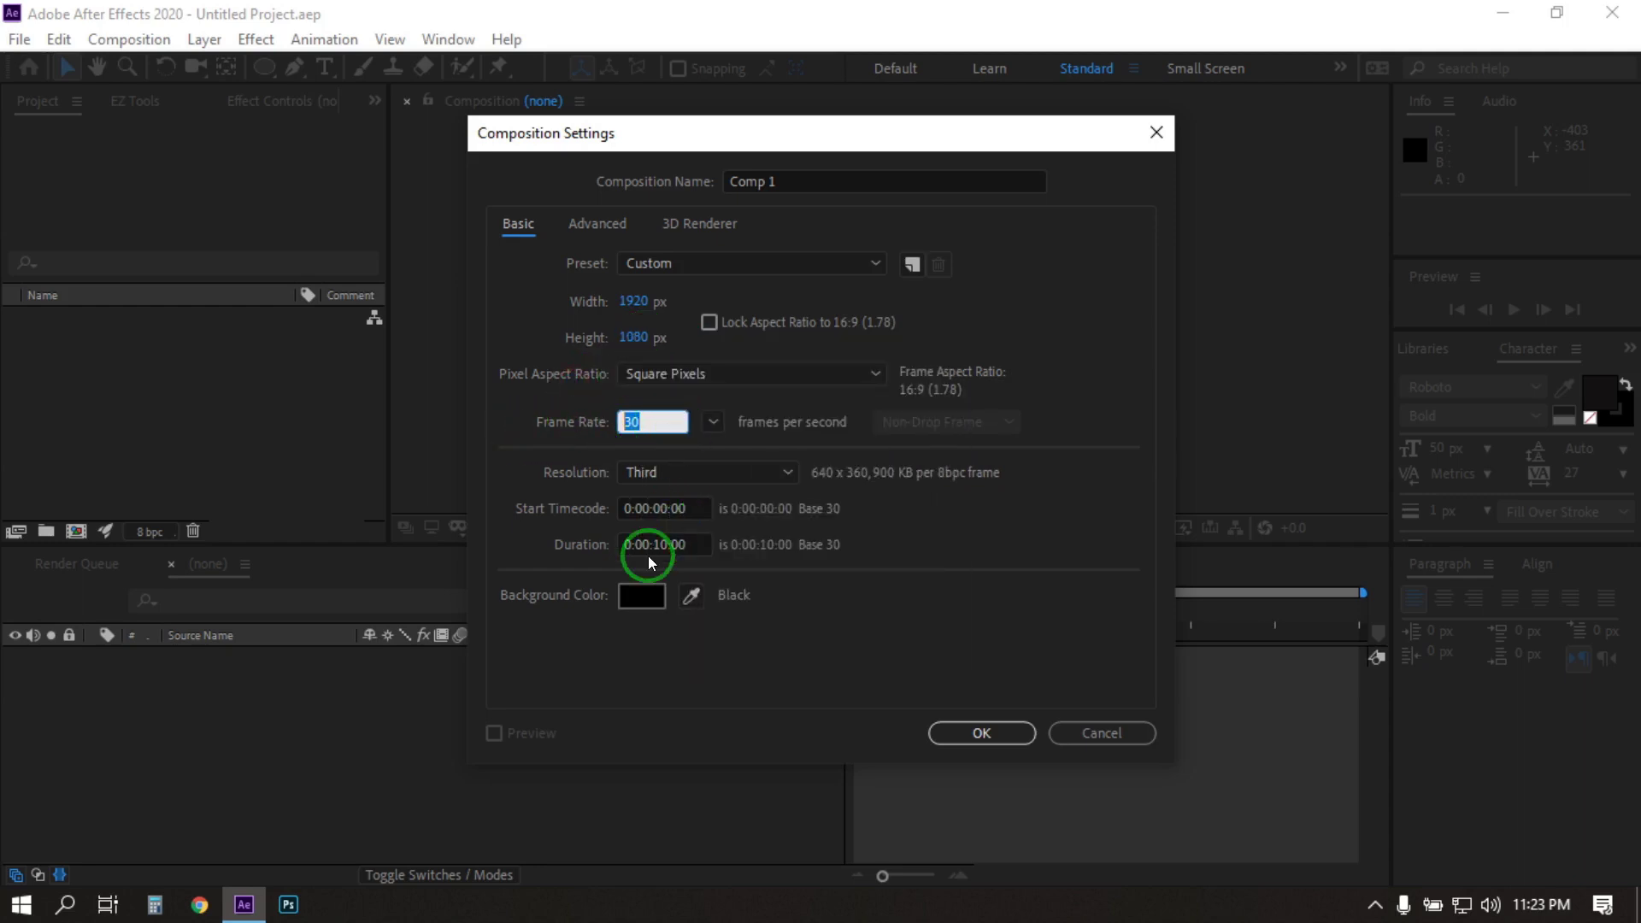
left_click(799, 175)
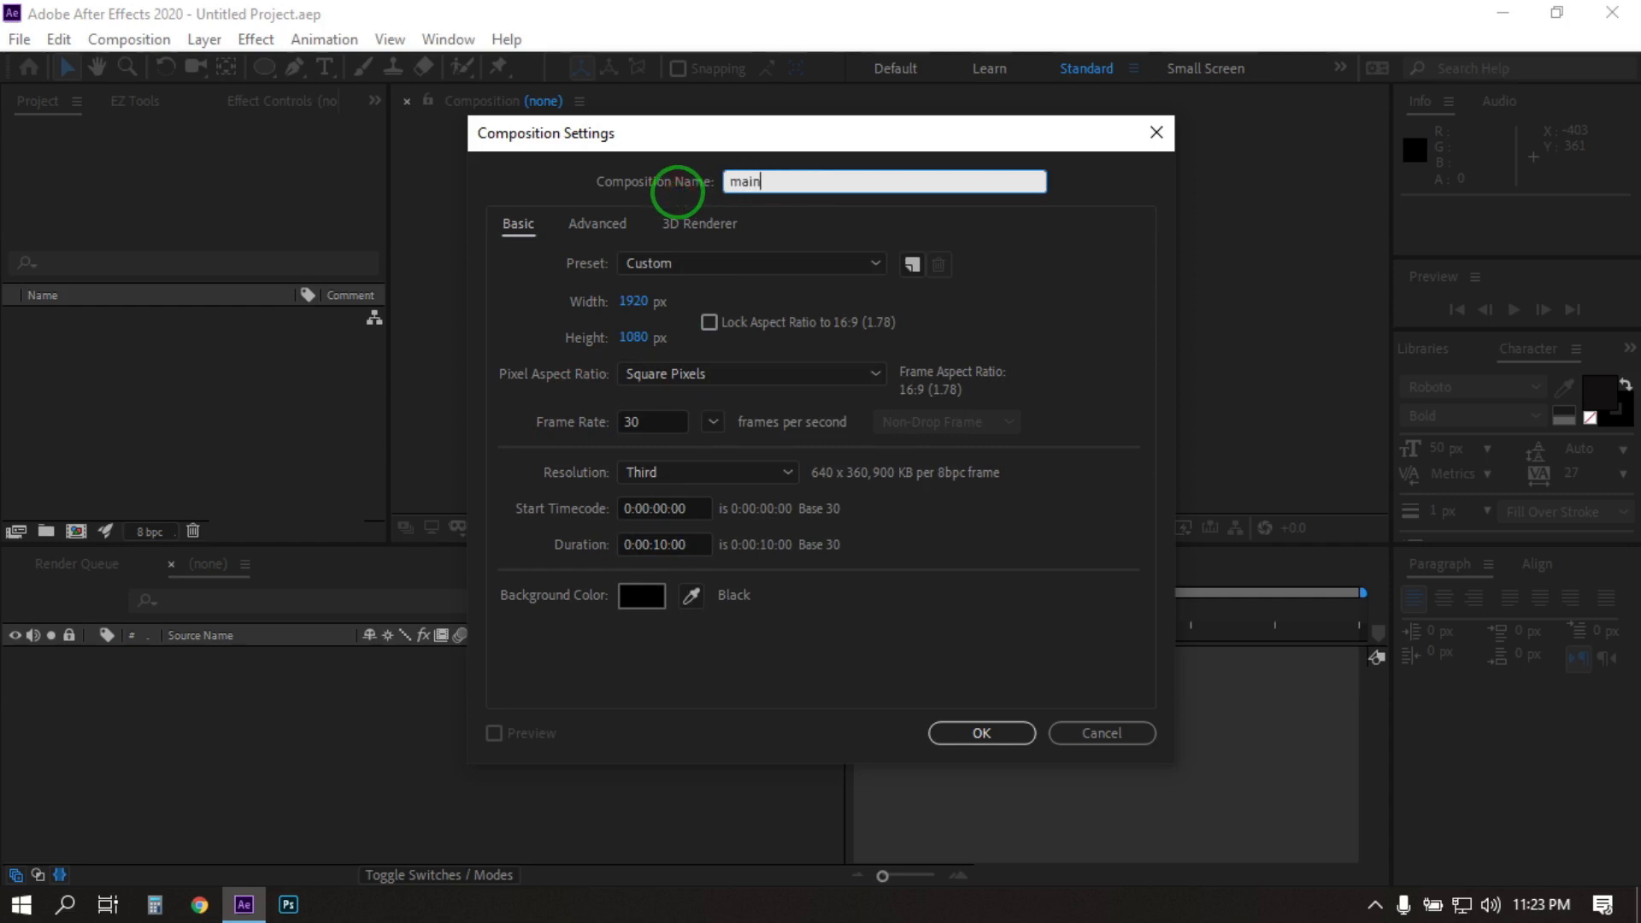
left_click(990, 735)
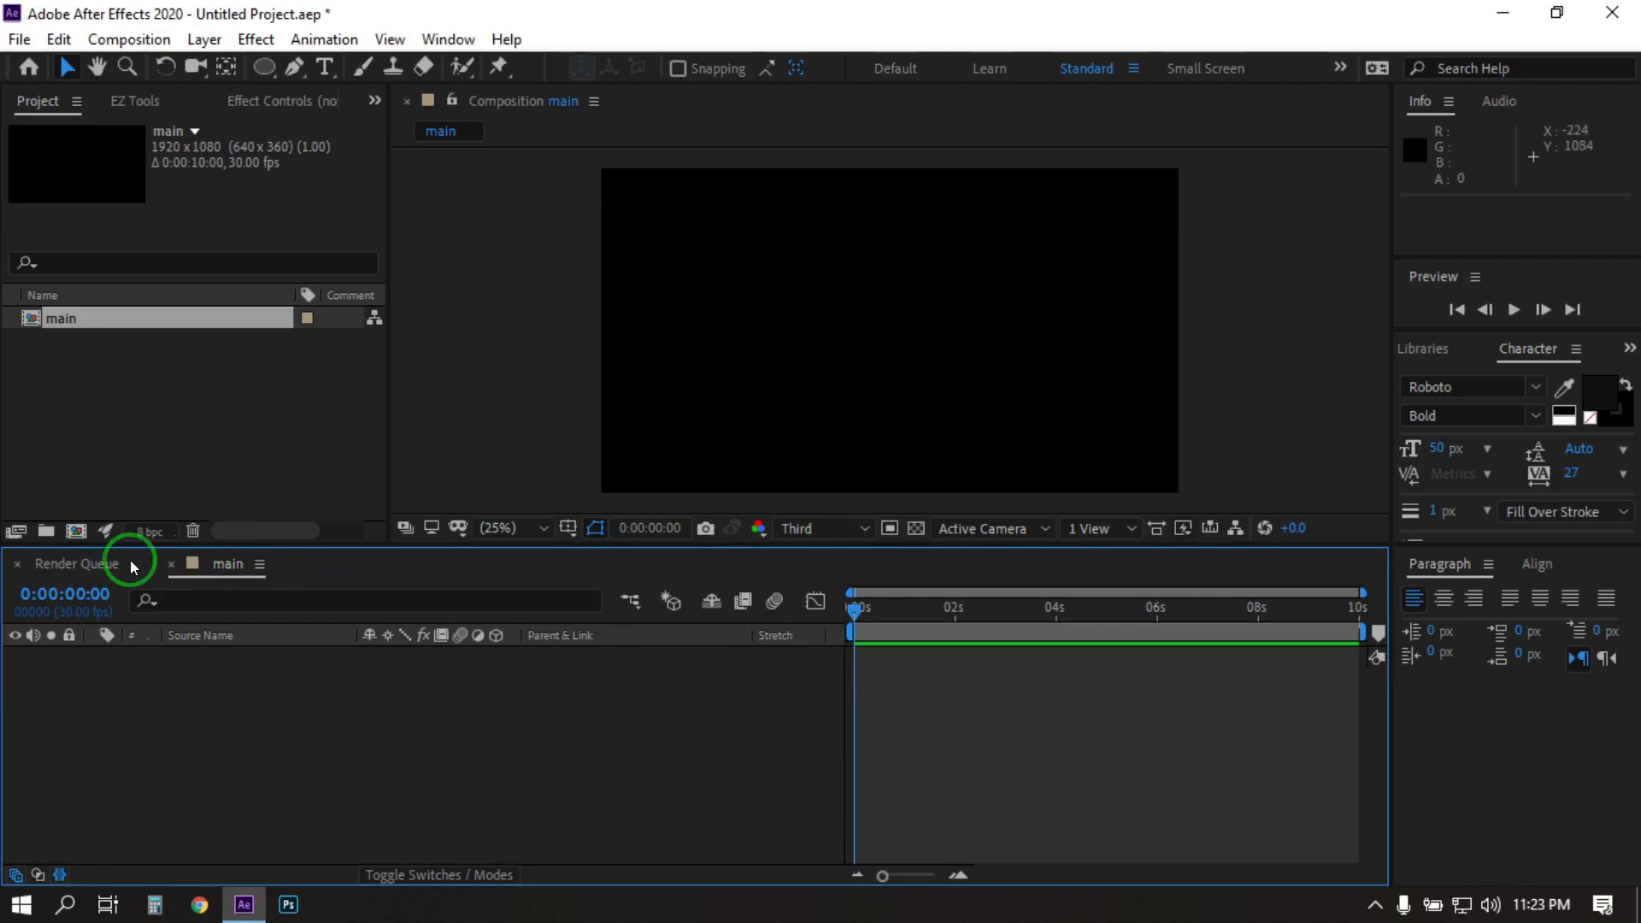
Create a second composition named Logo with a width and height of 400 px.
left_click(75, 532)
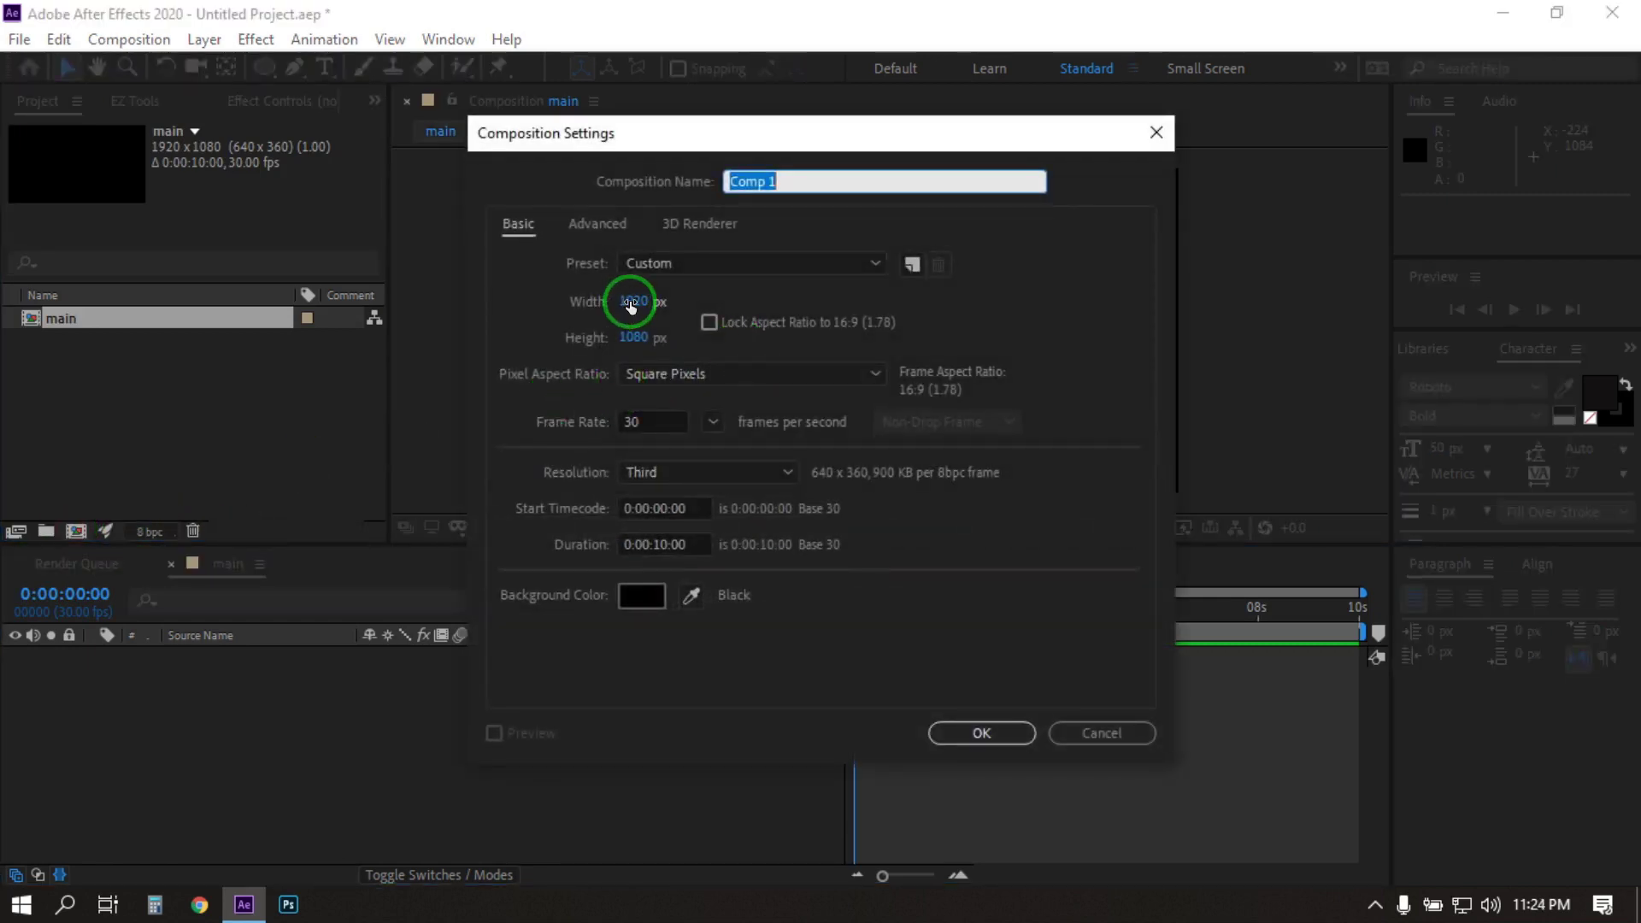
left_click(632, 303)
type("400")
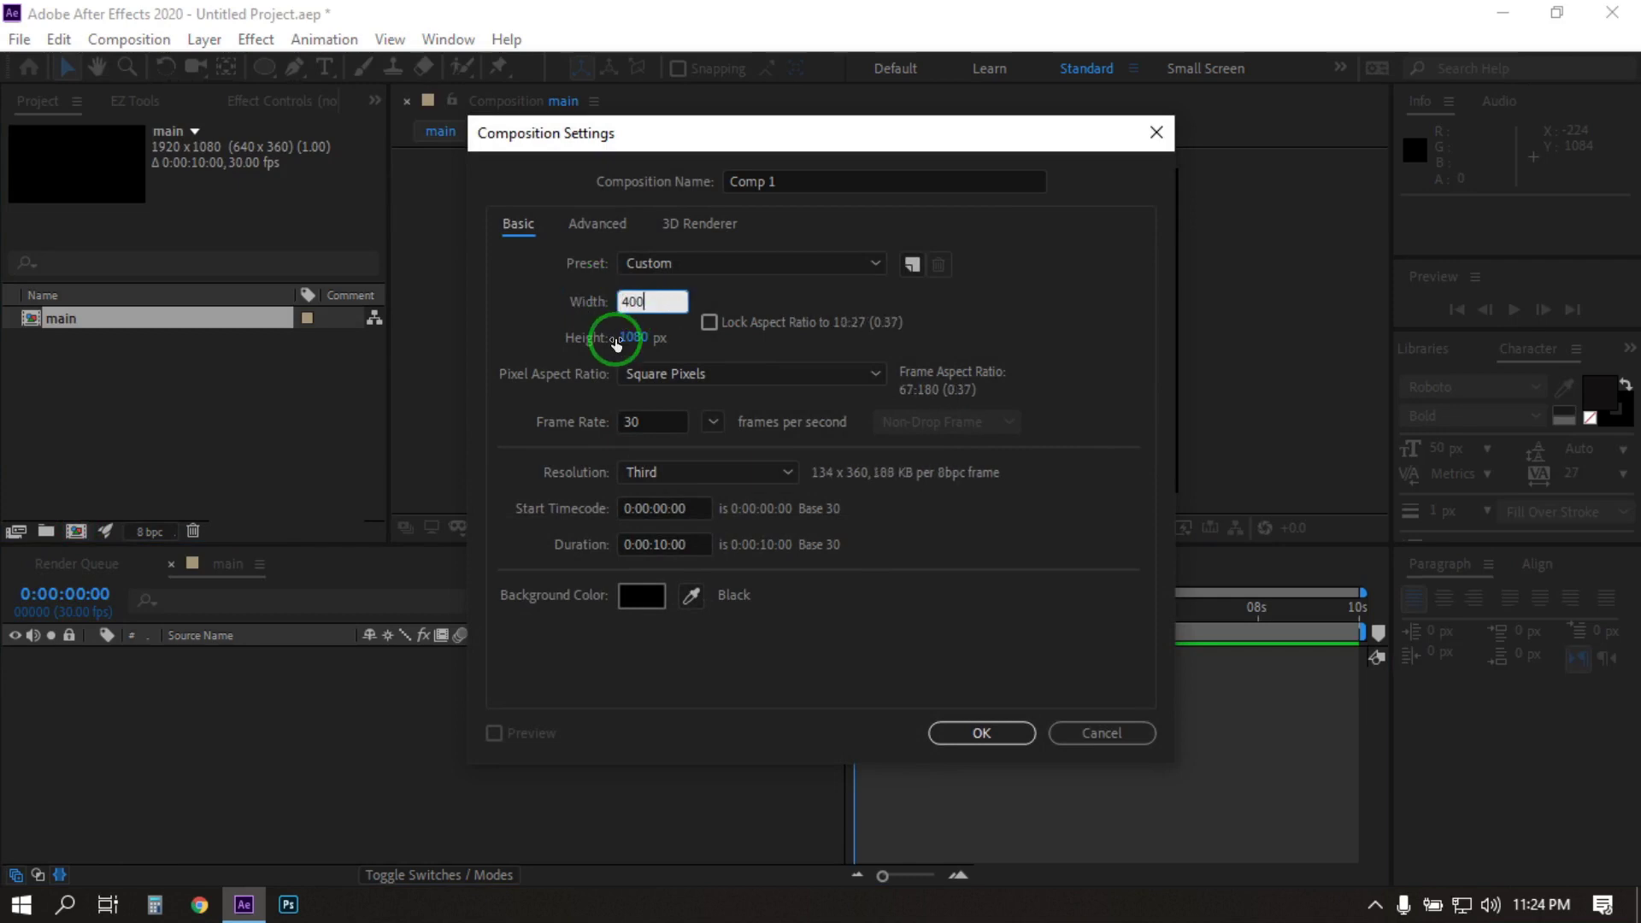
left_click(632, 337)
type("400")
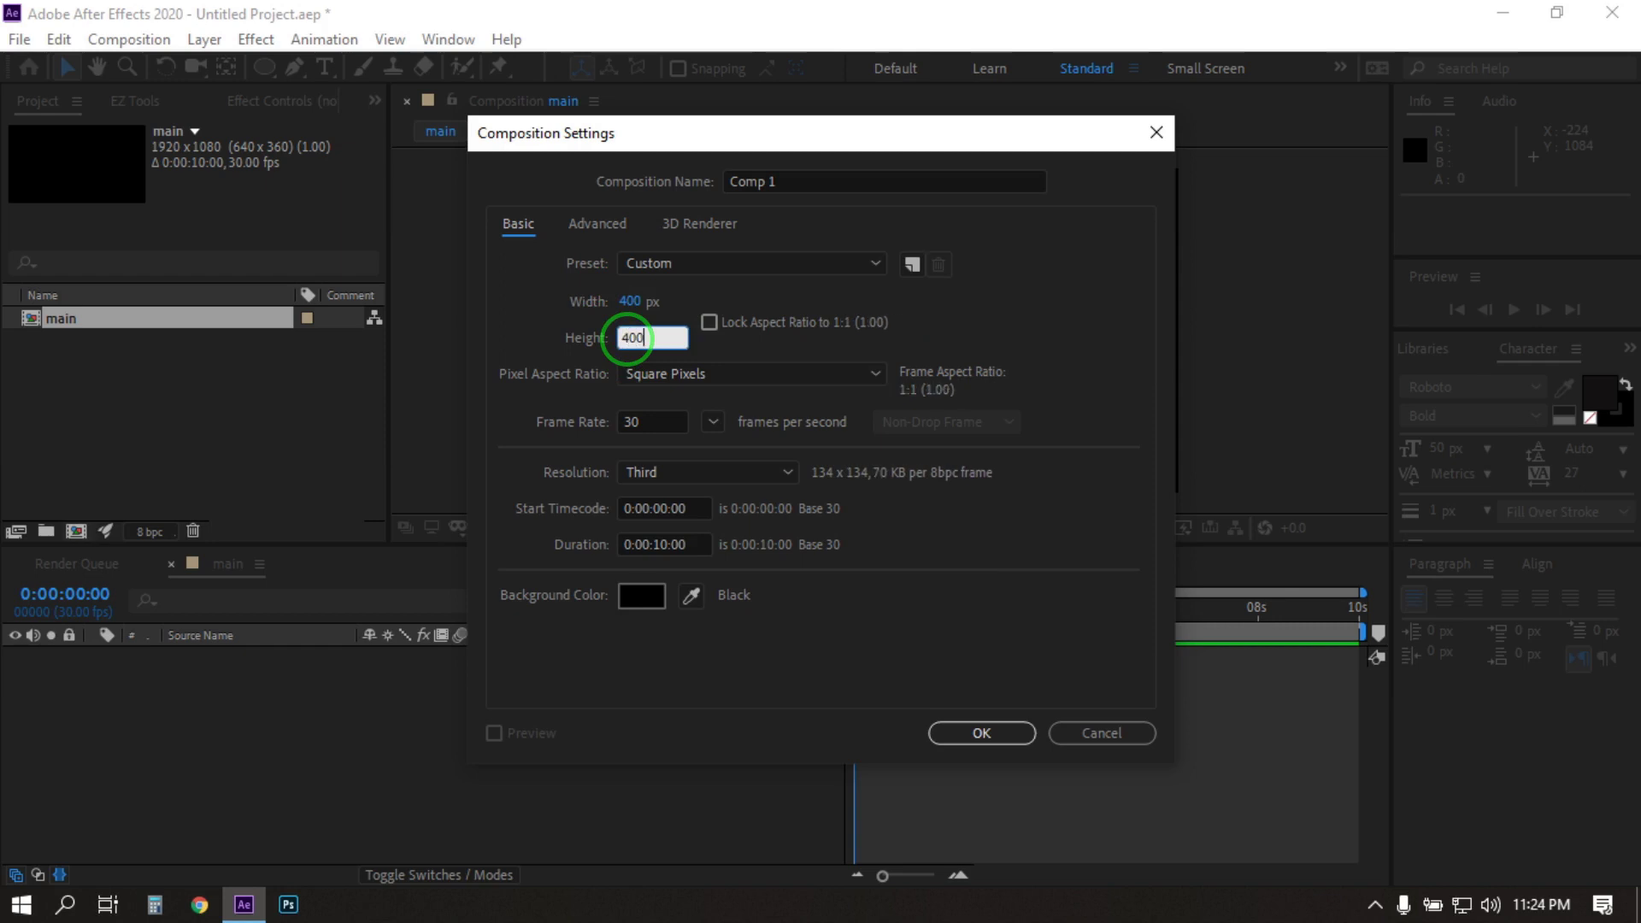
left_click(802, 185)
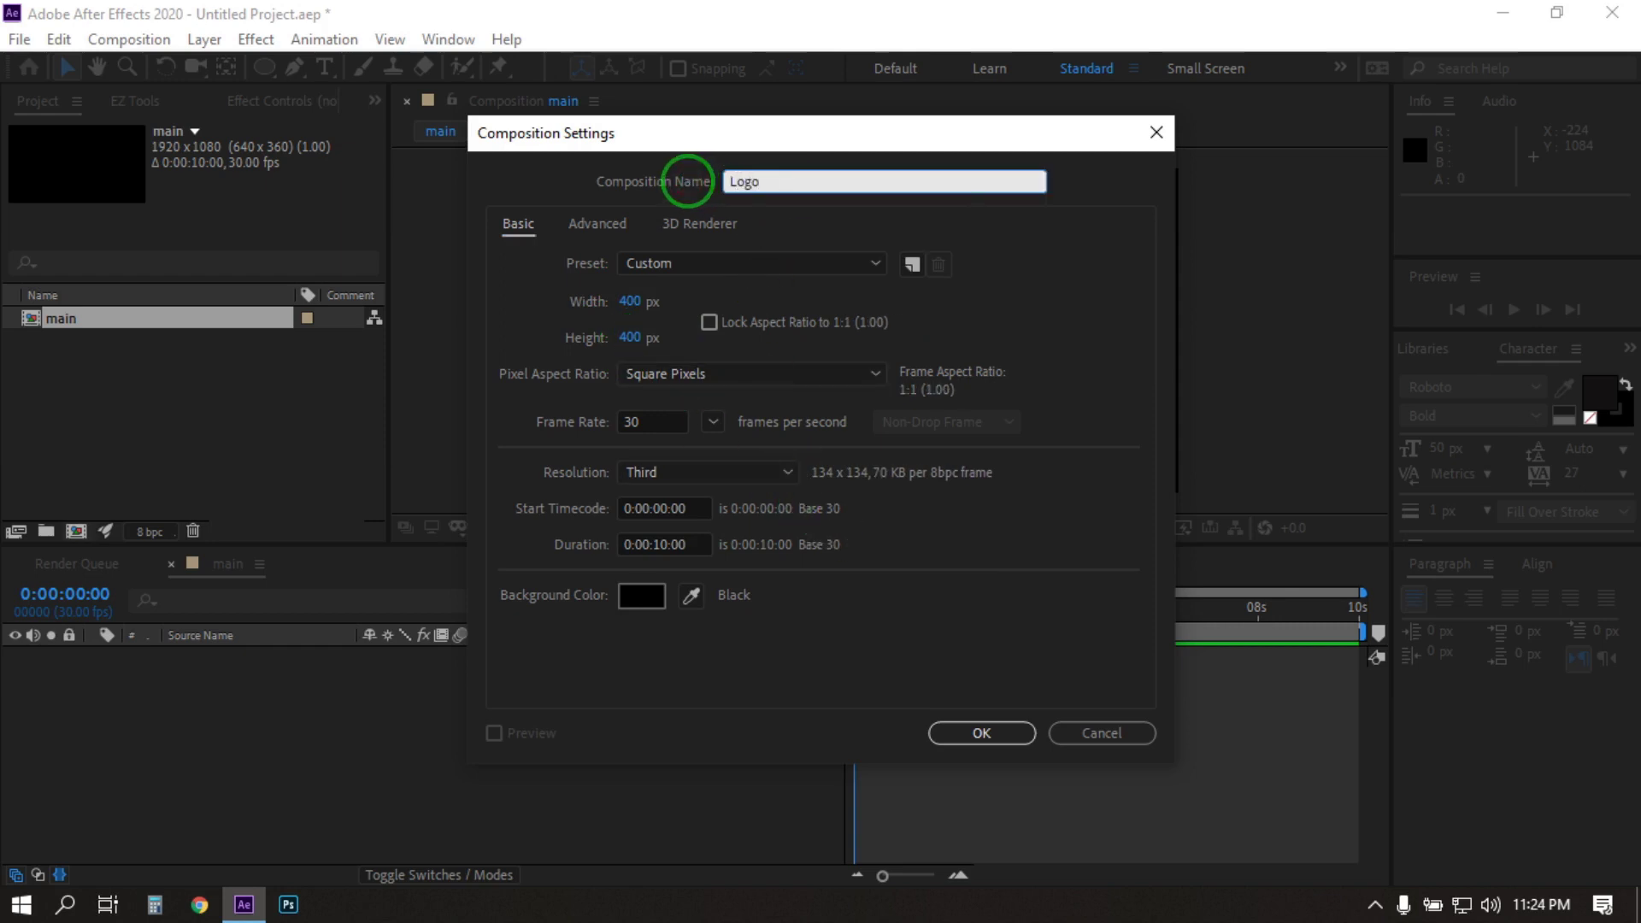
type("Logo")
left_click(952, 733)
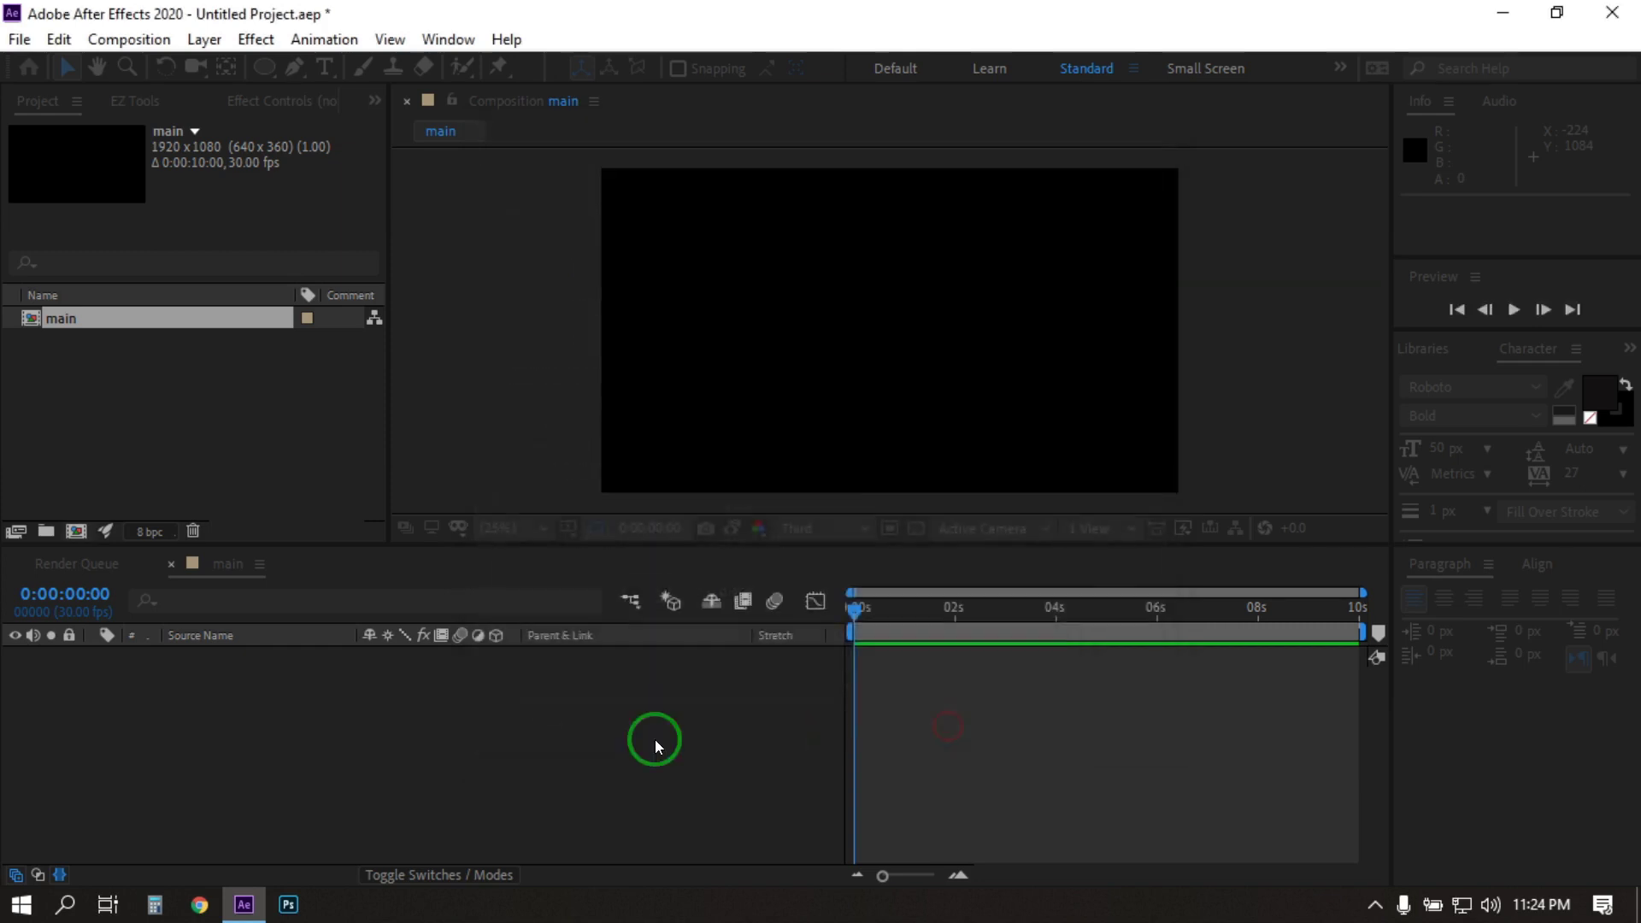
Import Illustrator logo.png from the Illustrator Logo folder and add it as a layer in the Logo composition.
left_click(107, 415)
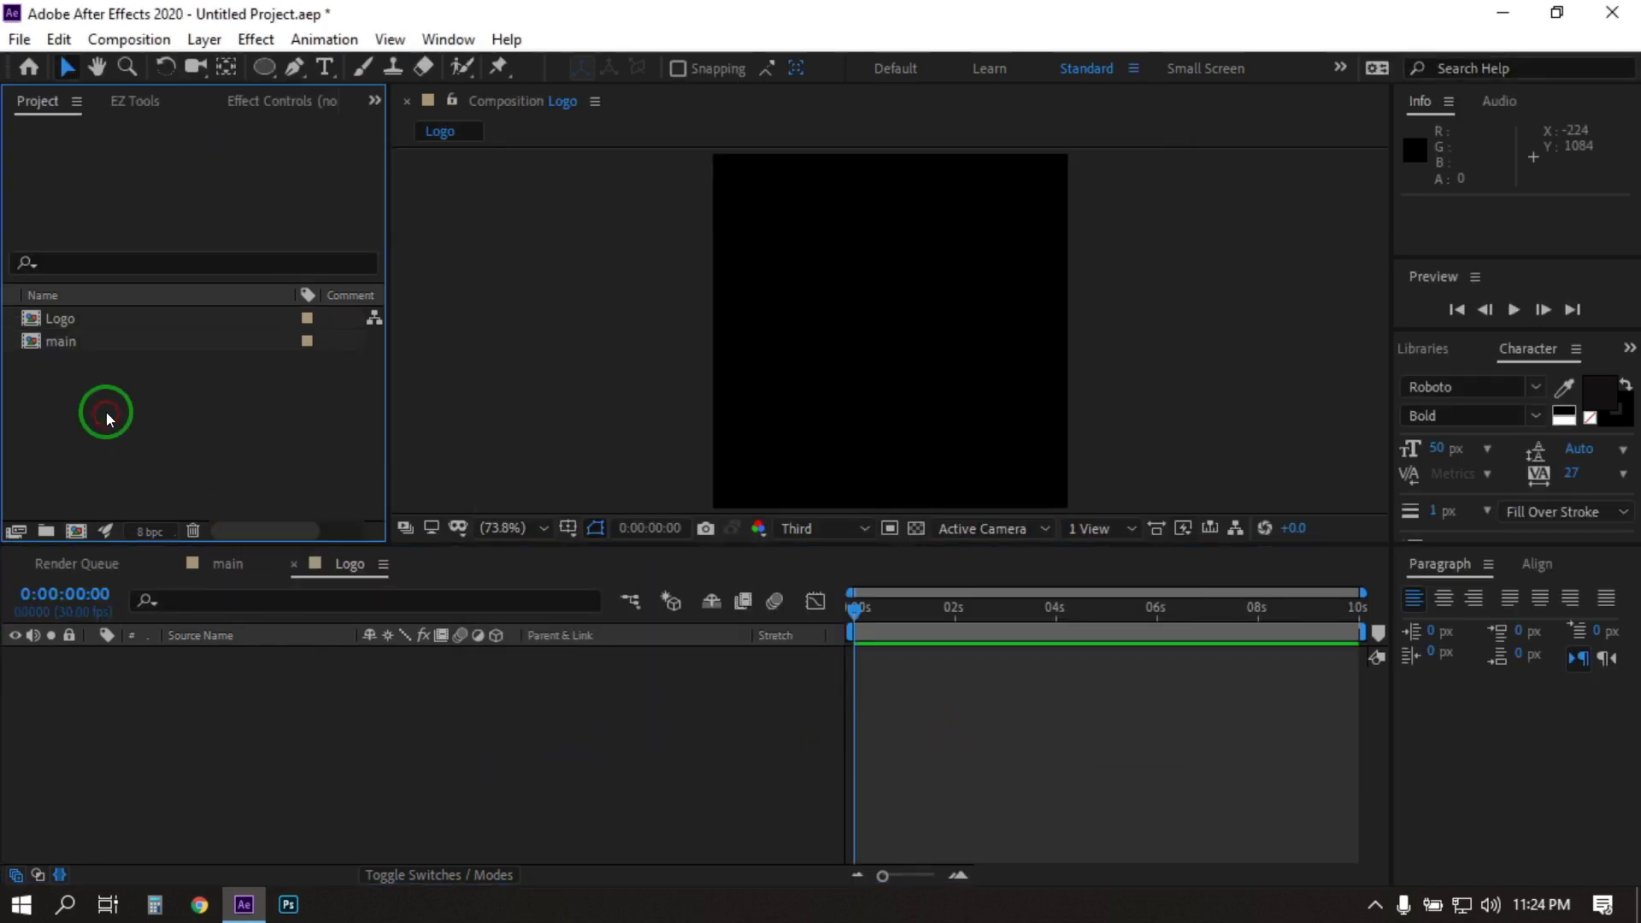
double_click(94, 408)
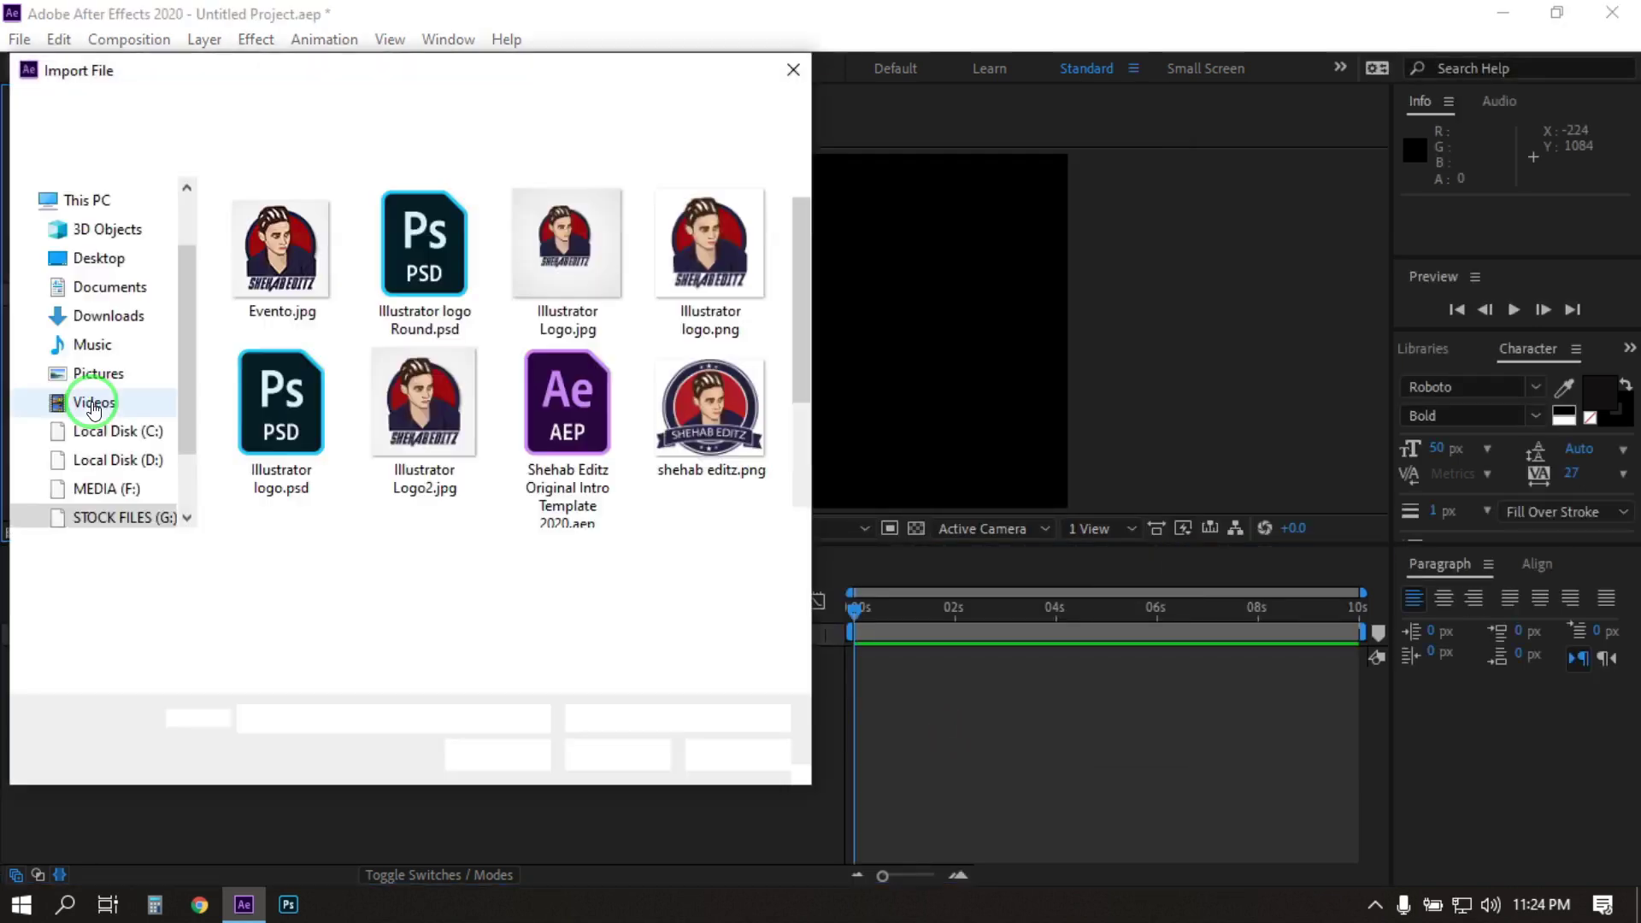
scroll(694, 382, "down", 2)
scroll(693, 382, "up", 2)
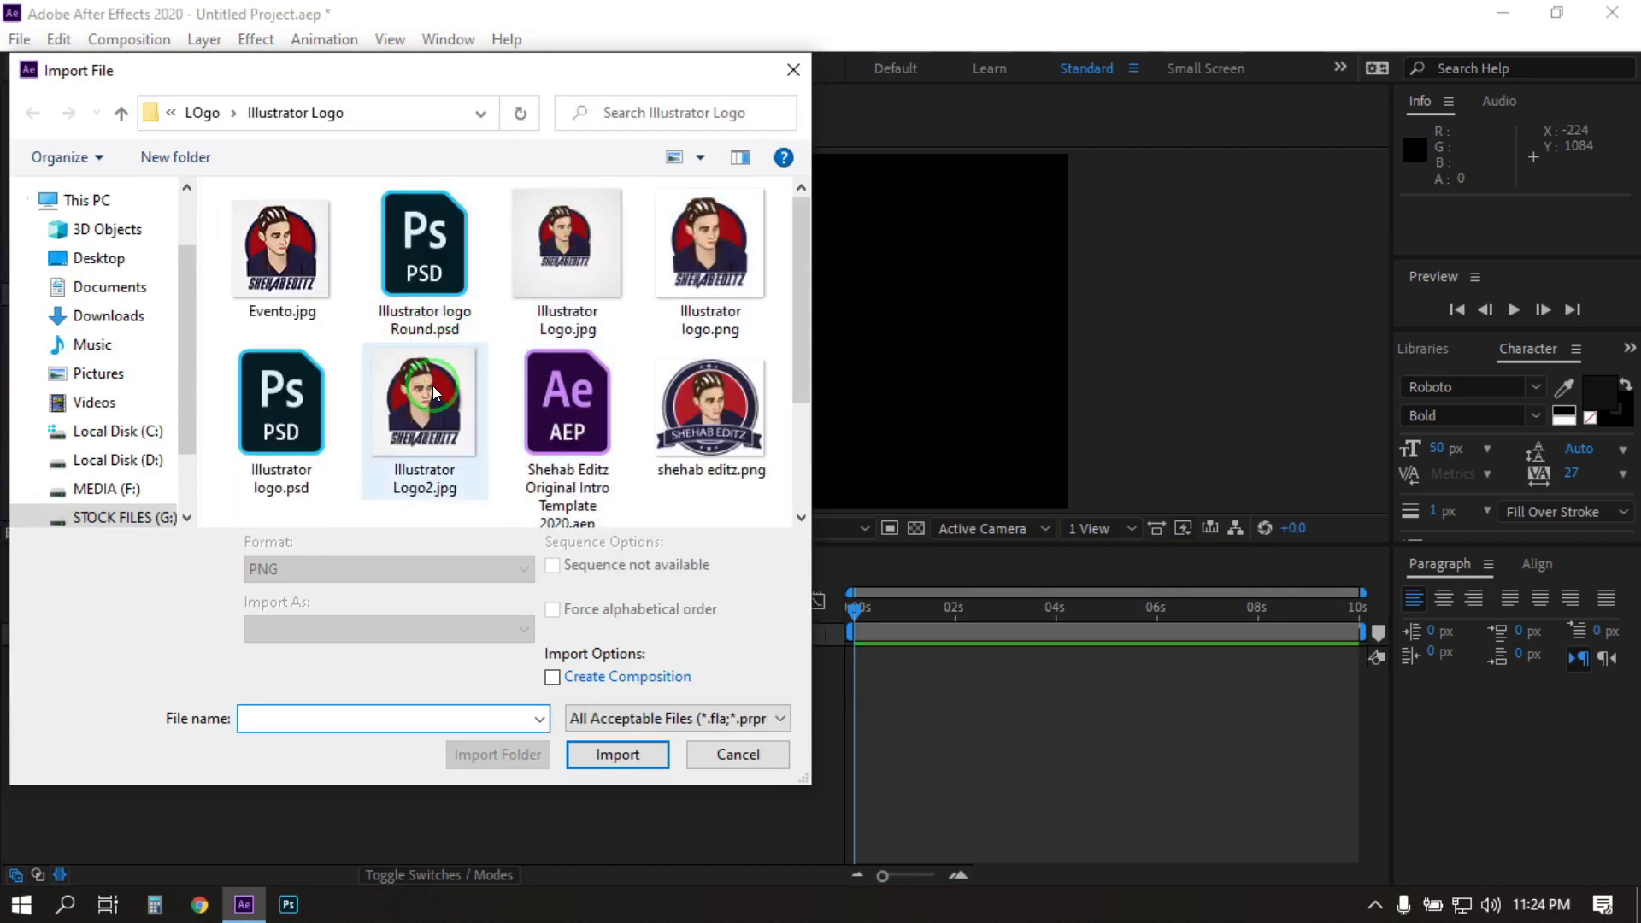
left_click(671, 272)
left_click(619, 739)
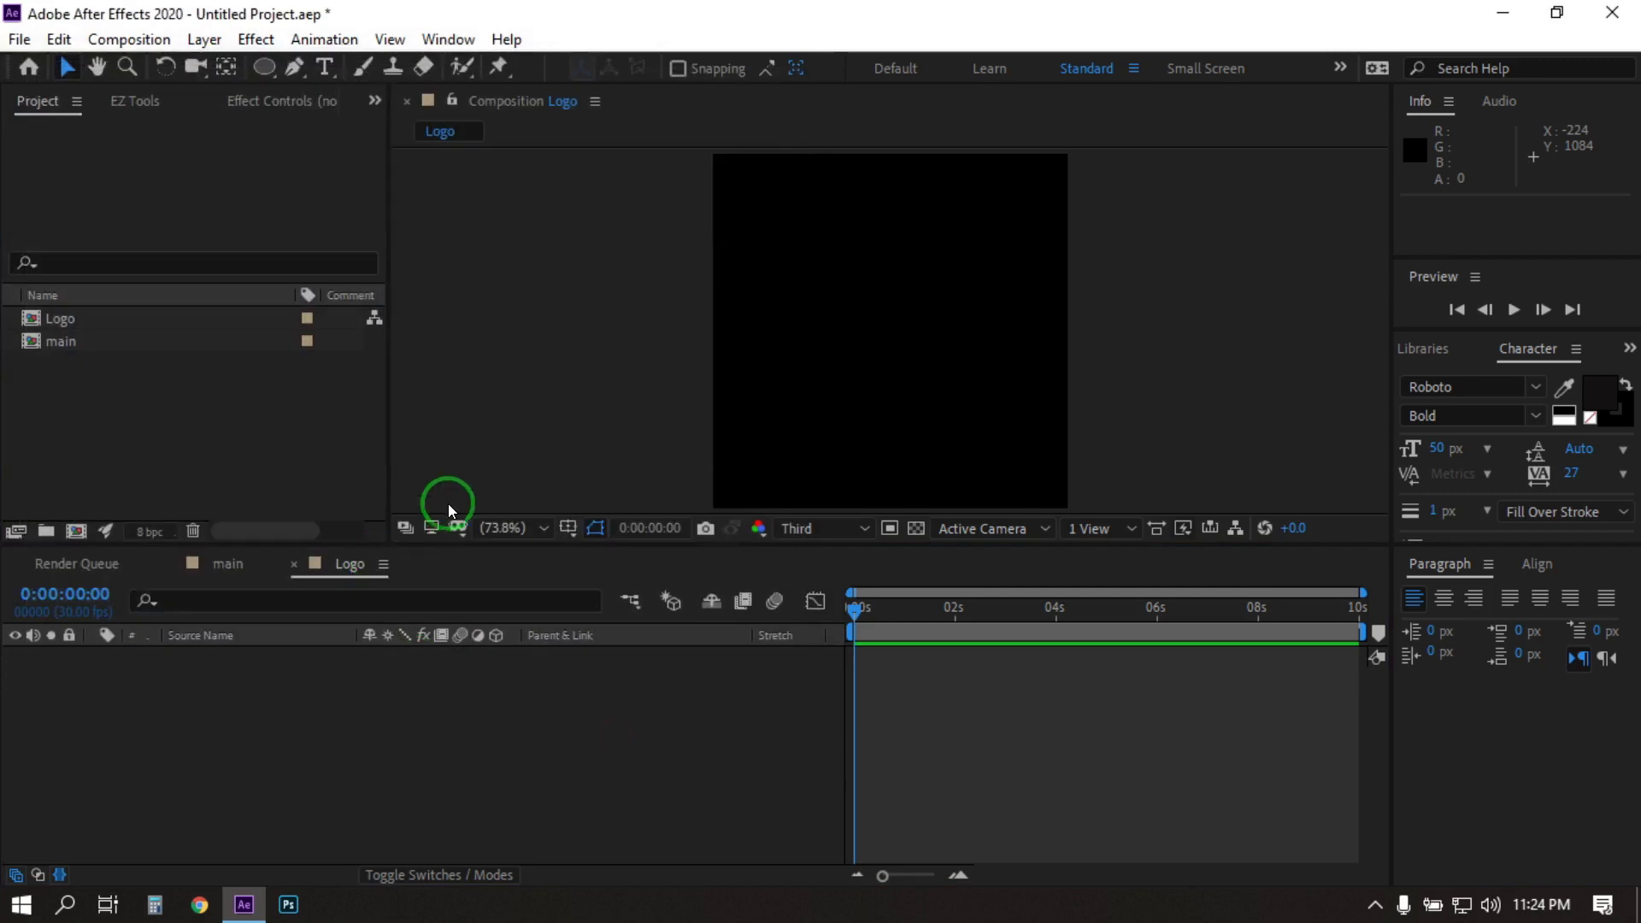
left_click_drag(74, 323, 249, 704)
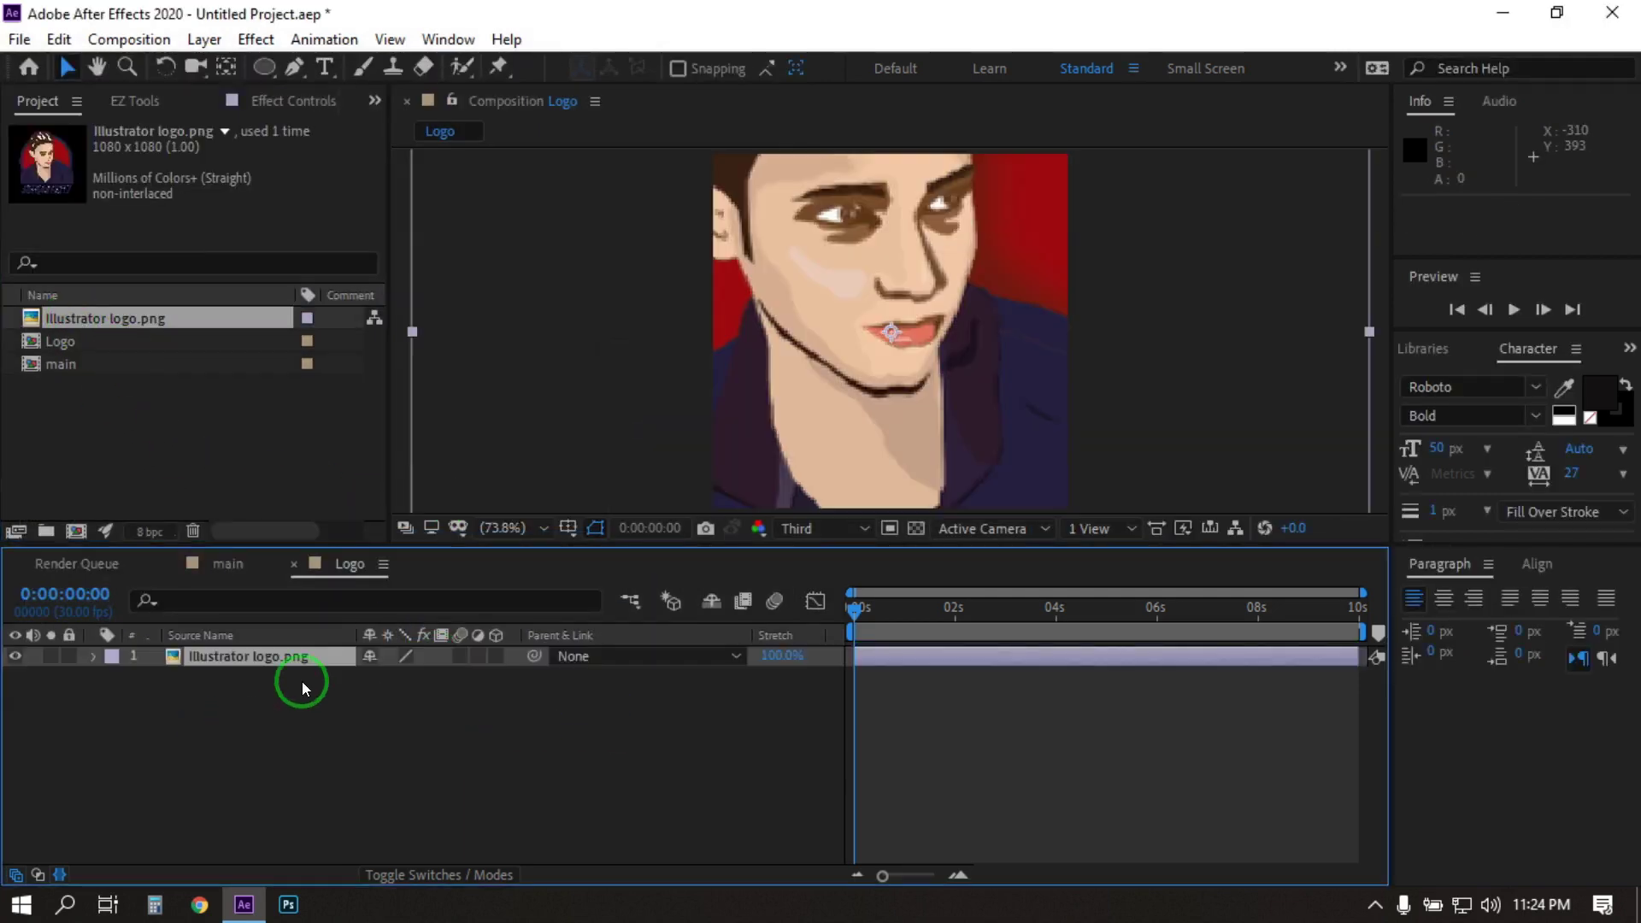
Show the title/action safe guides and scale the Illustrator logo.png layer to 38% within the Logo composition.
left_click(567, 527)
left_click(620, 557)
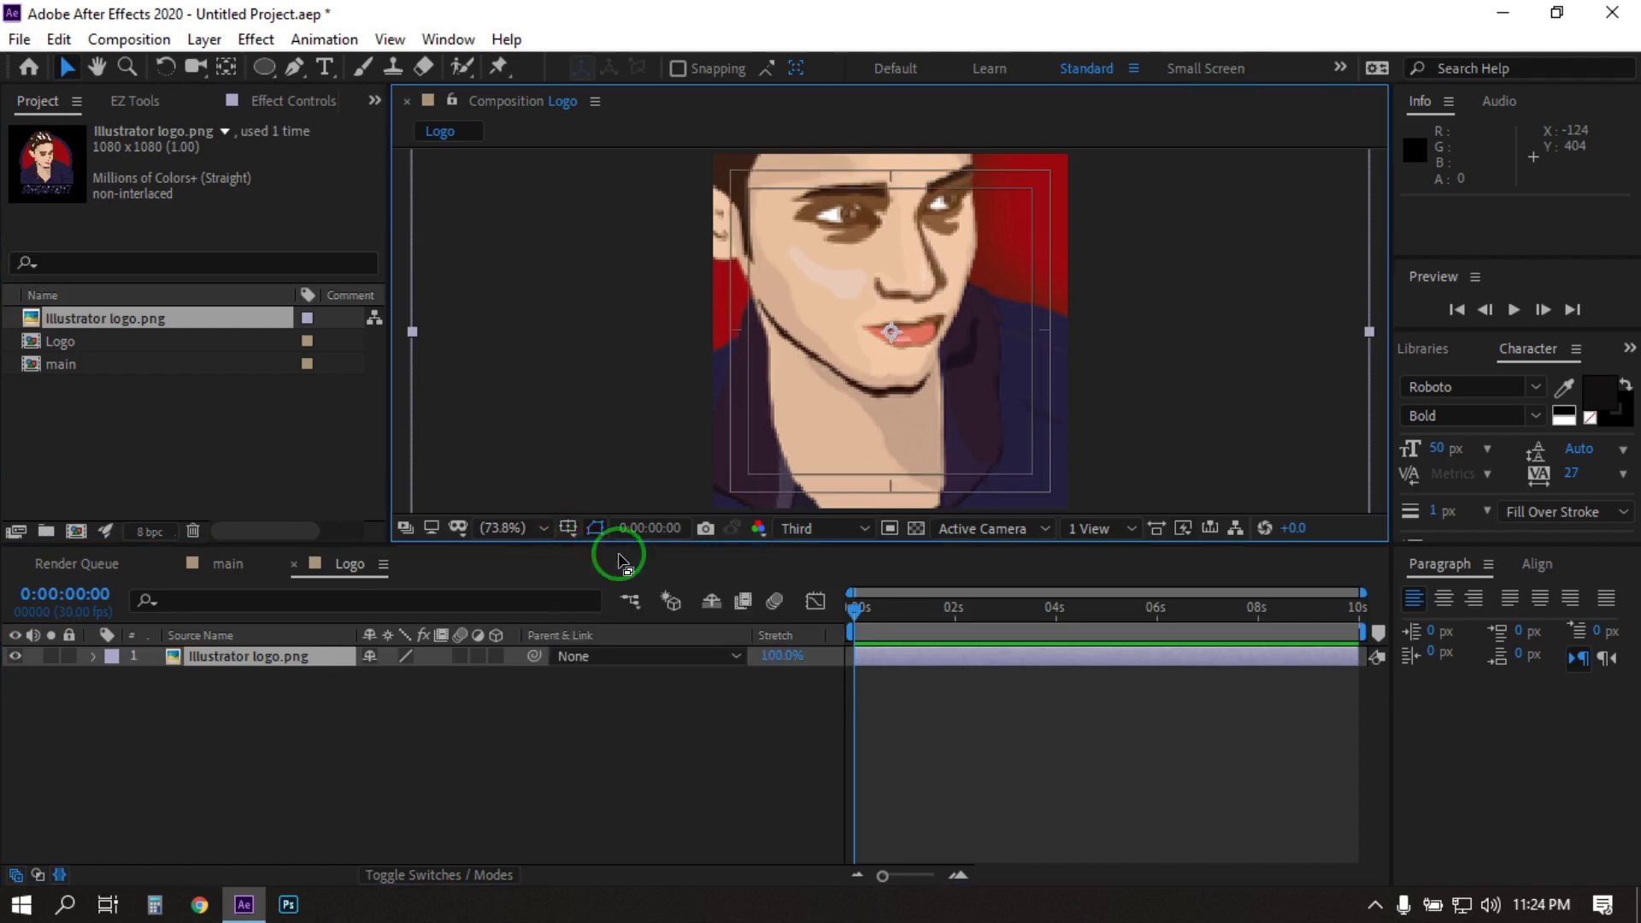
left_click(248, 656)
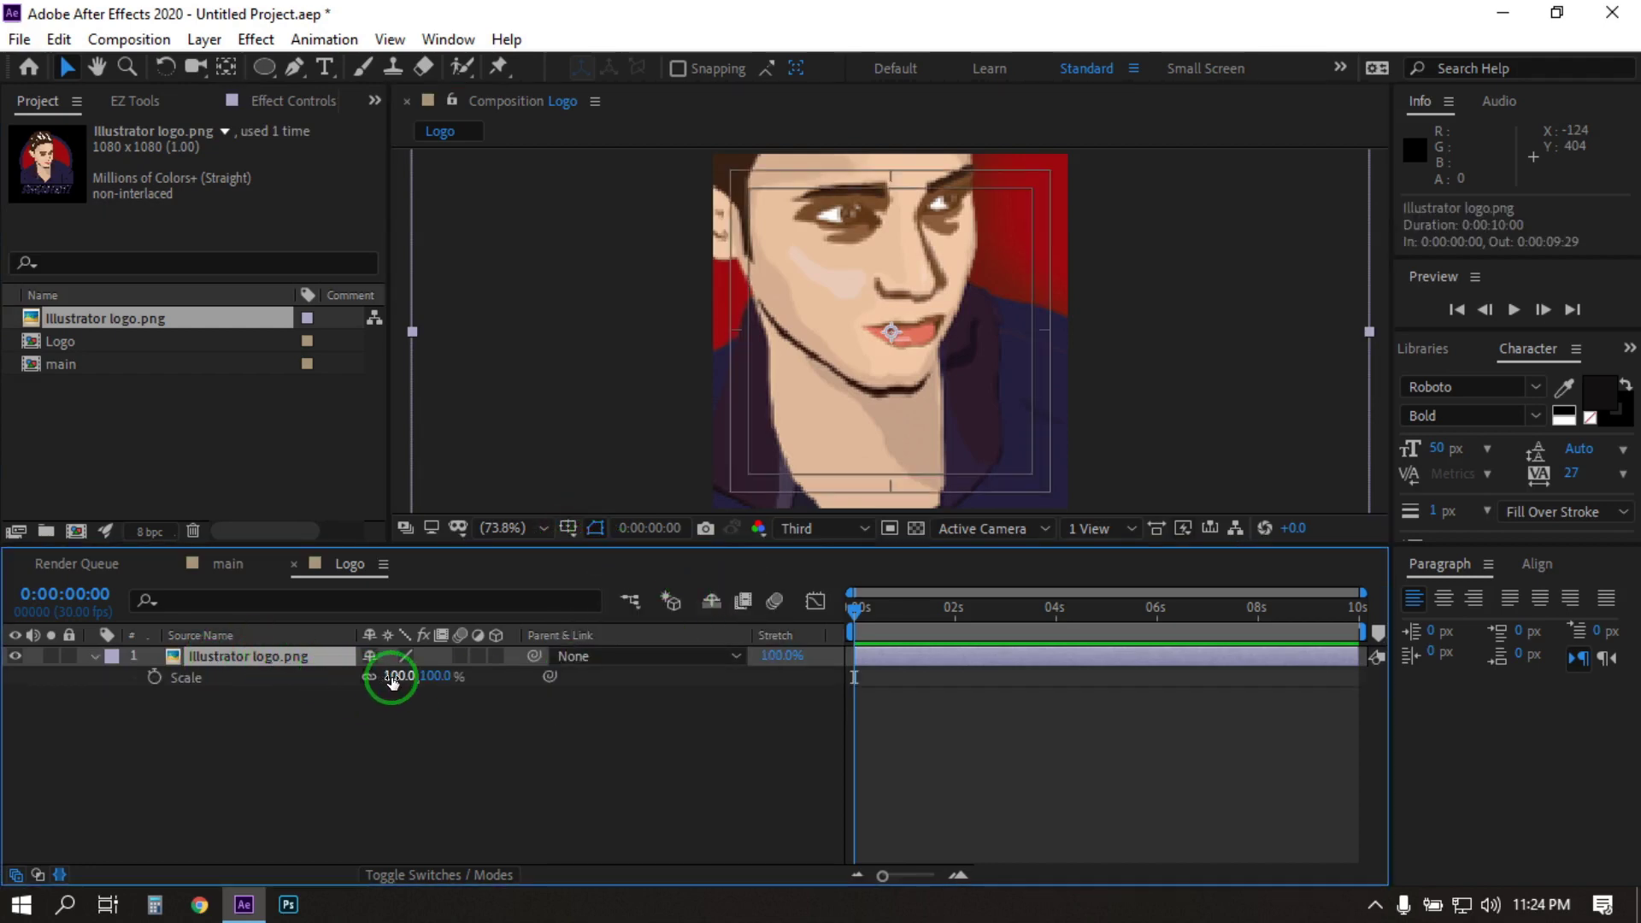
left_click_drag(400, 678, 318, 669)
left_click(444, 741)
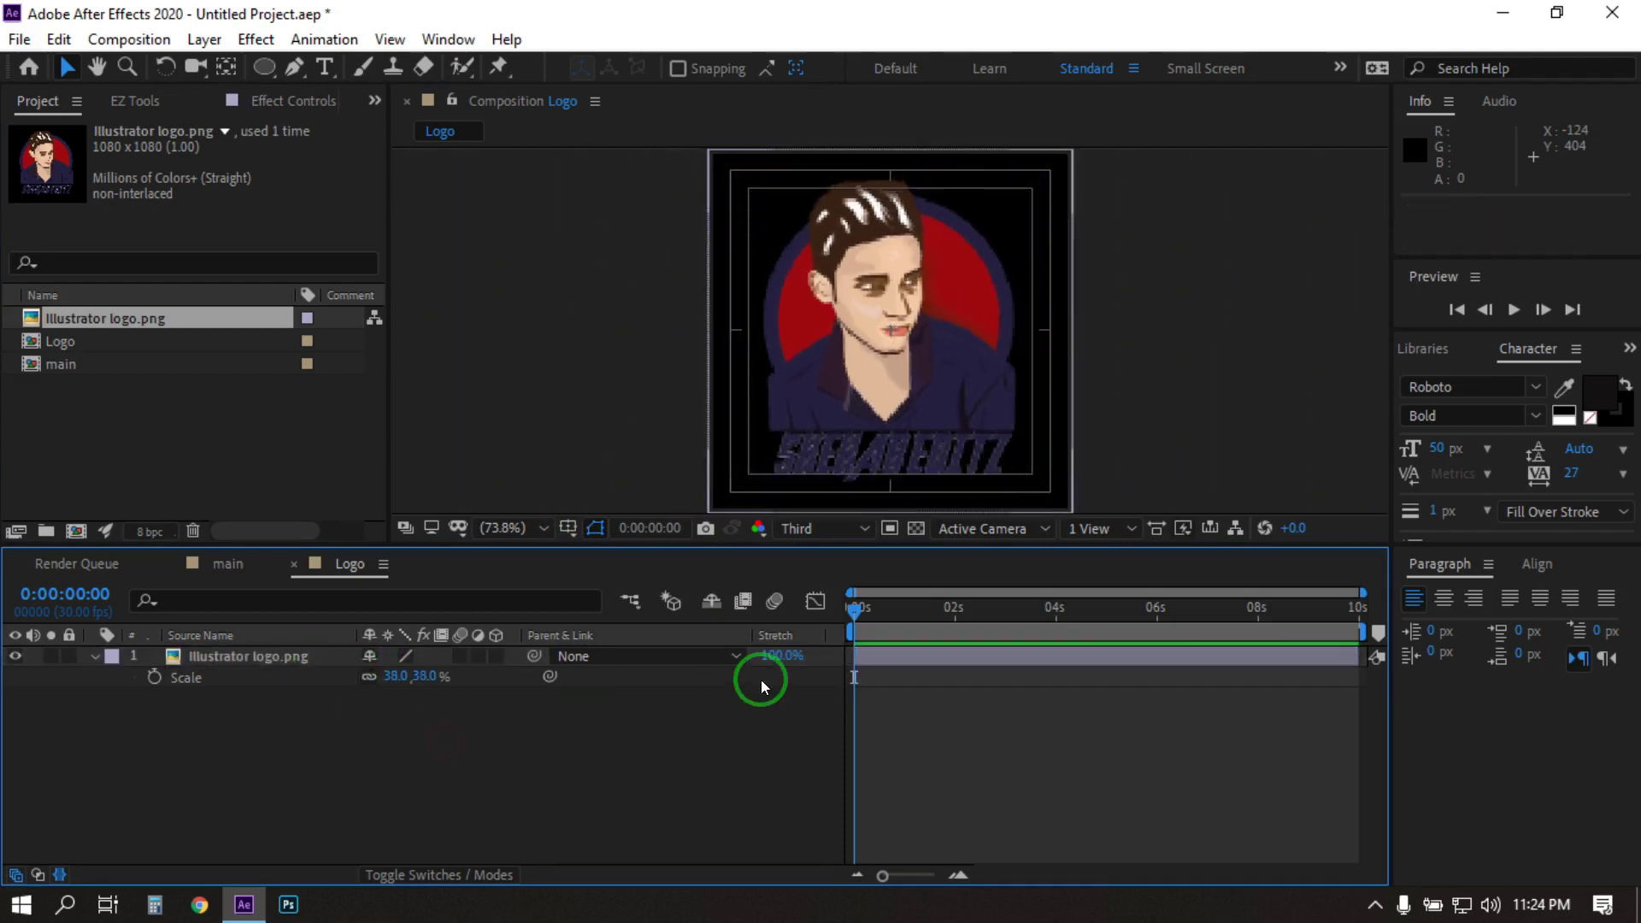
Set the Logo composition's preview resolution to Full.
left_click(806, 529)
left_click(821, 588)
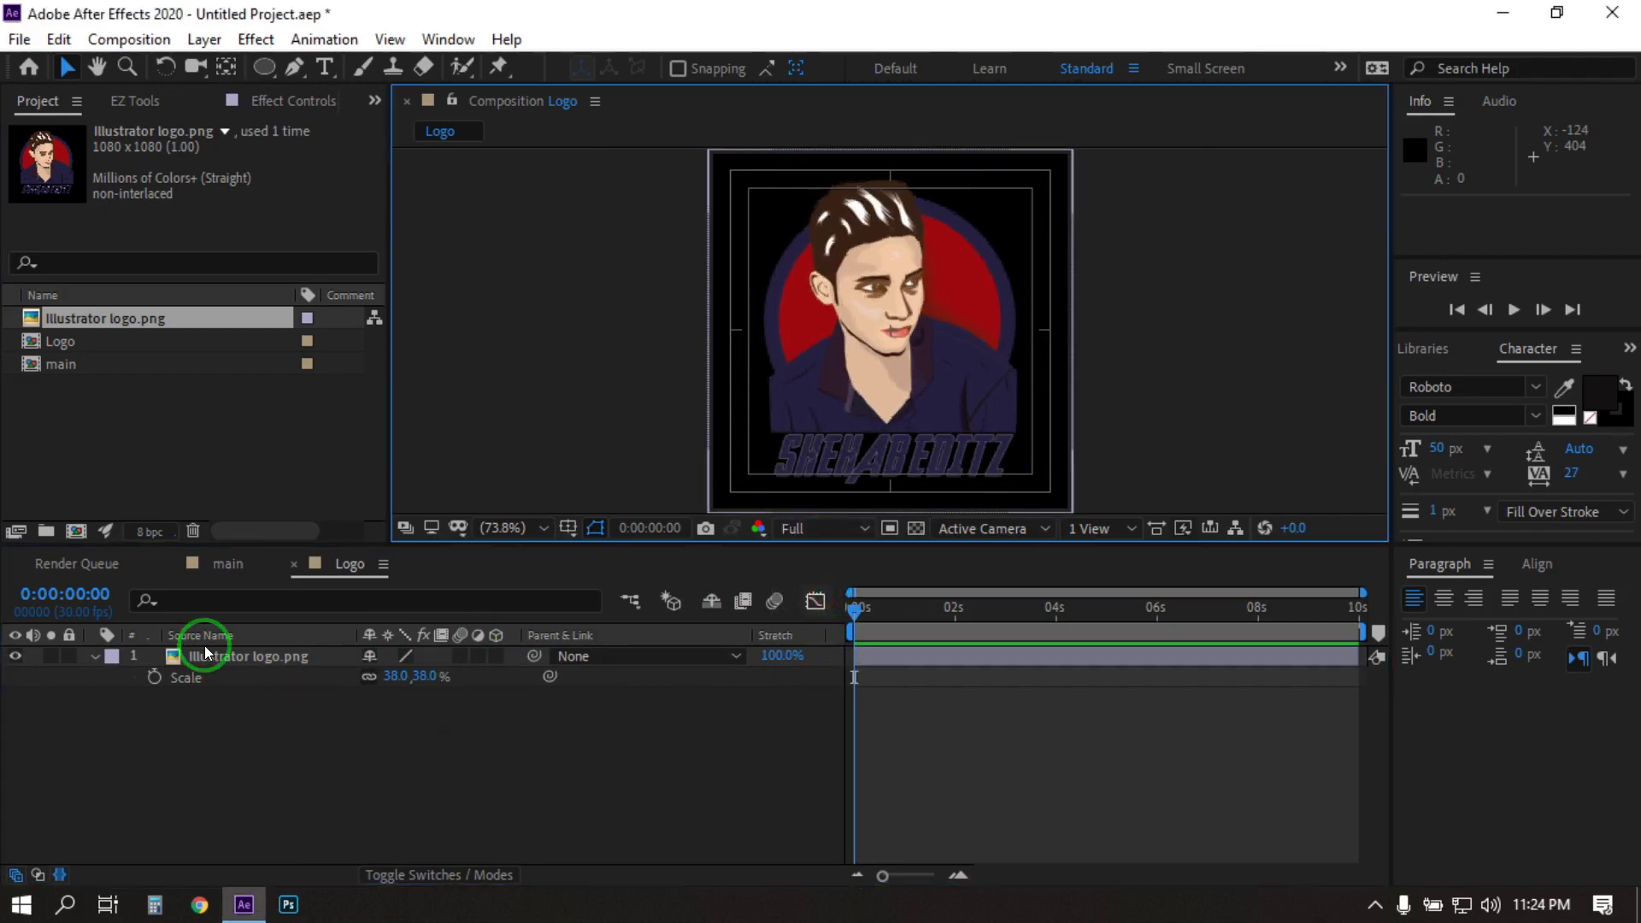
Add the Logo composition as a layer in the main composition and hide that layer.
left_click(226, 564)
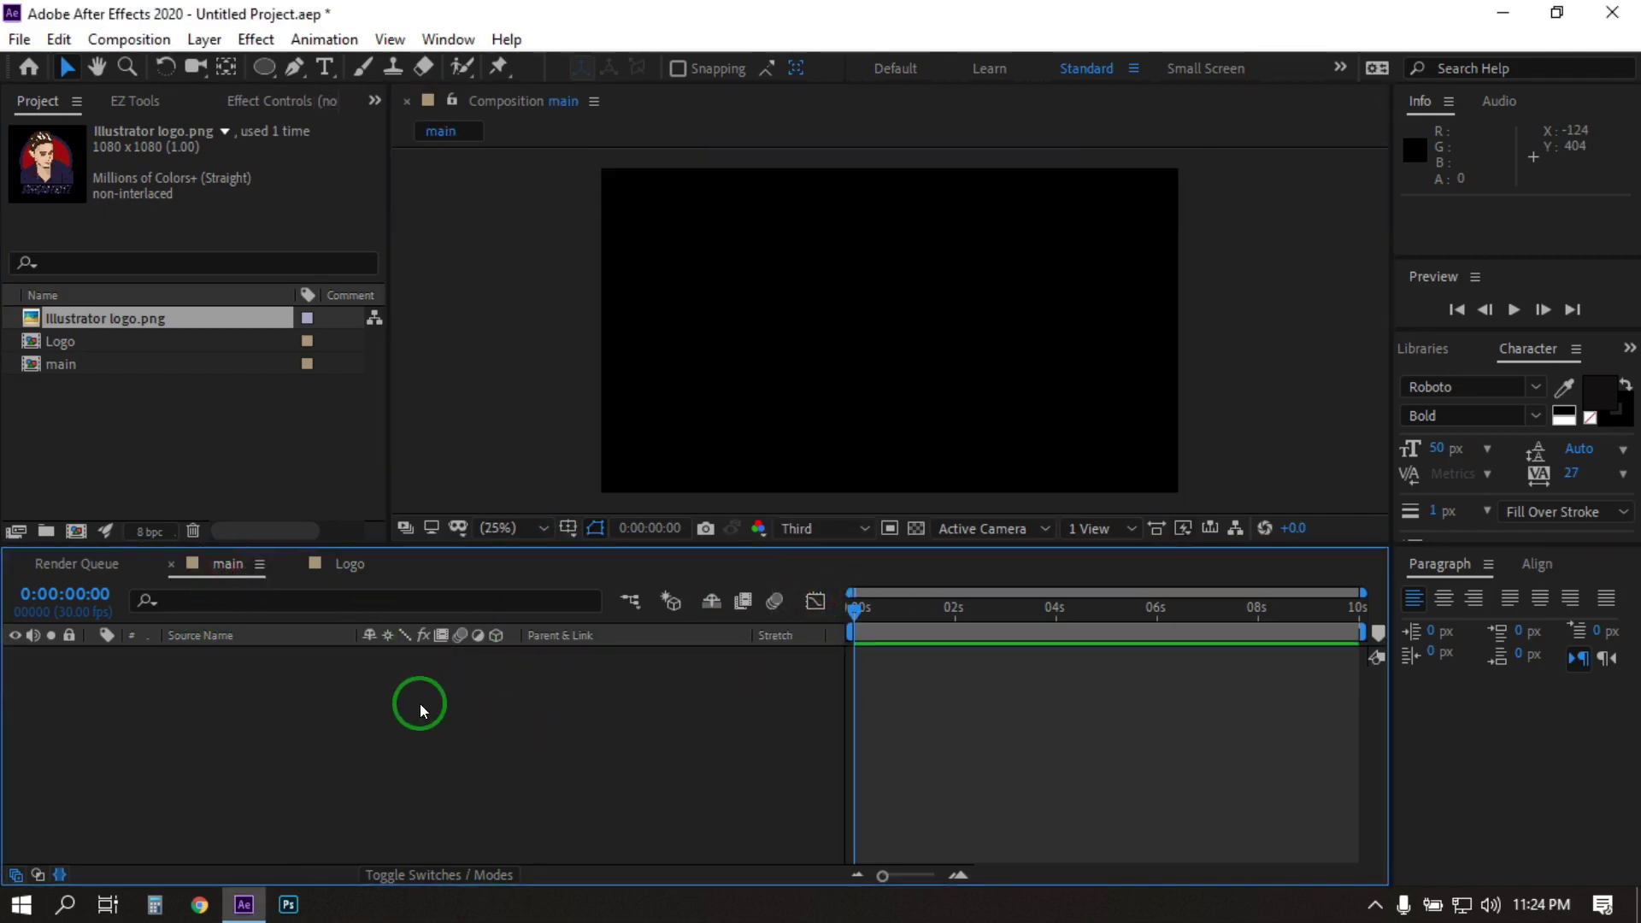
left_click(63, 344)
left_click_drag(63, 344, 216, 706)
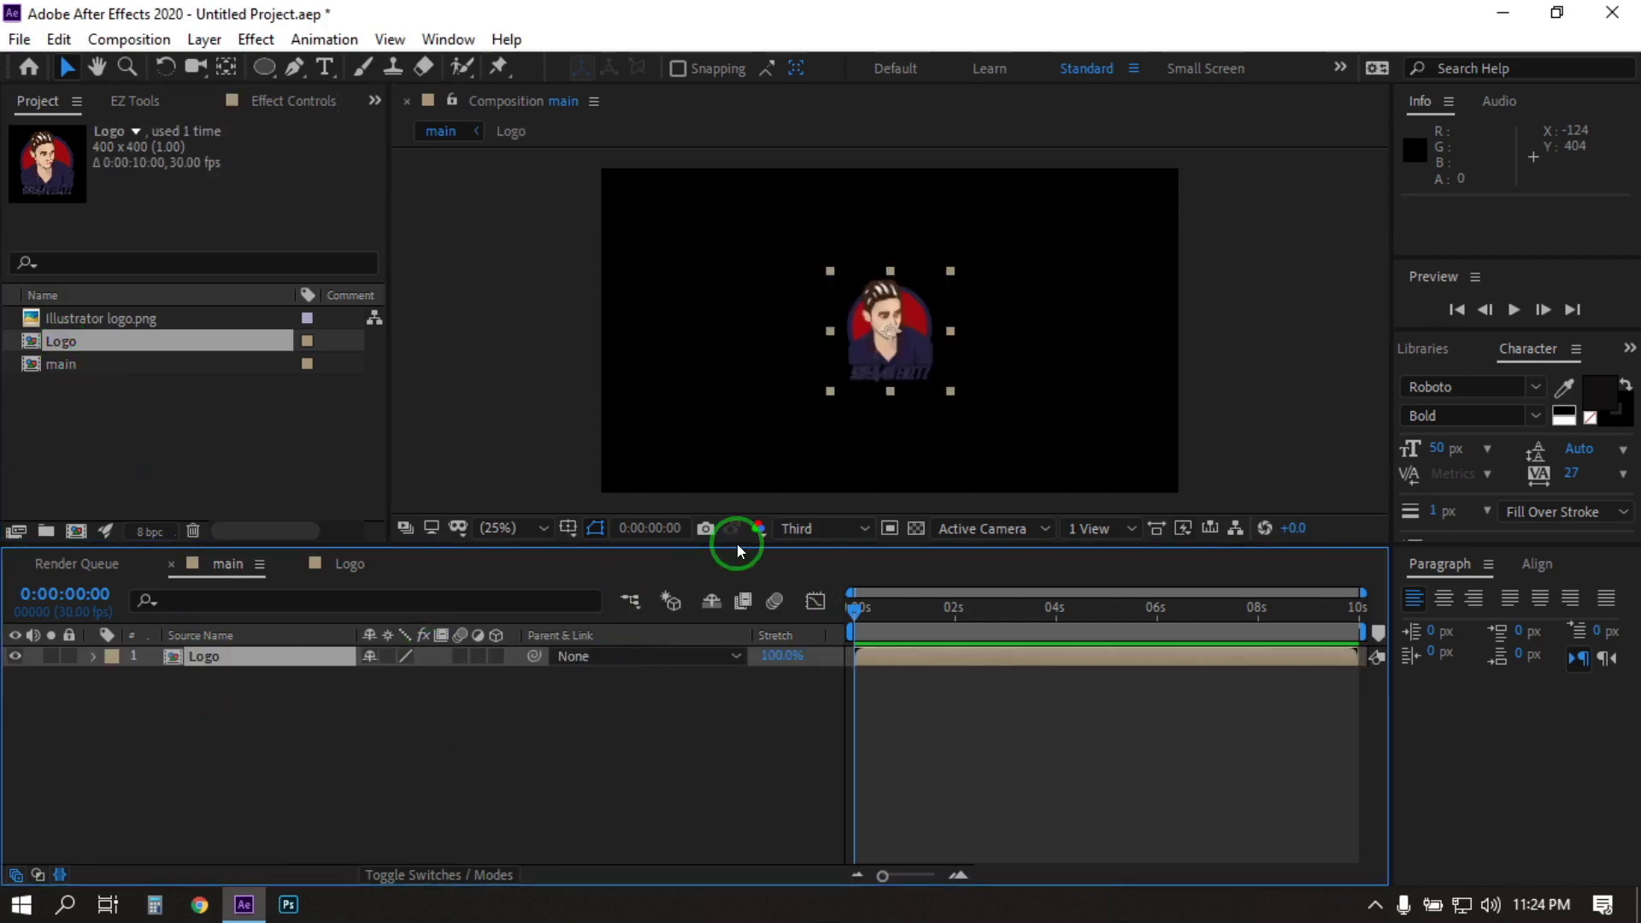
left_click(432, 743)
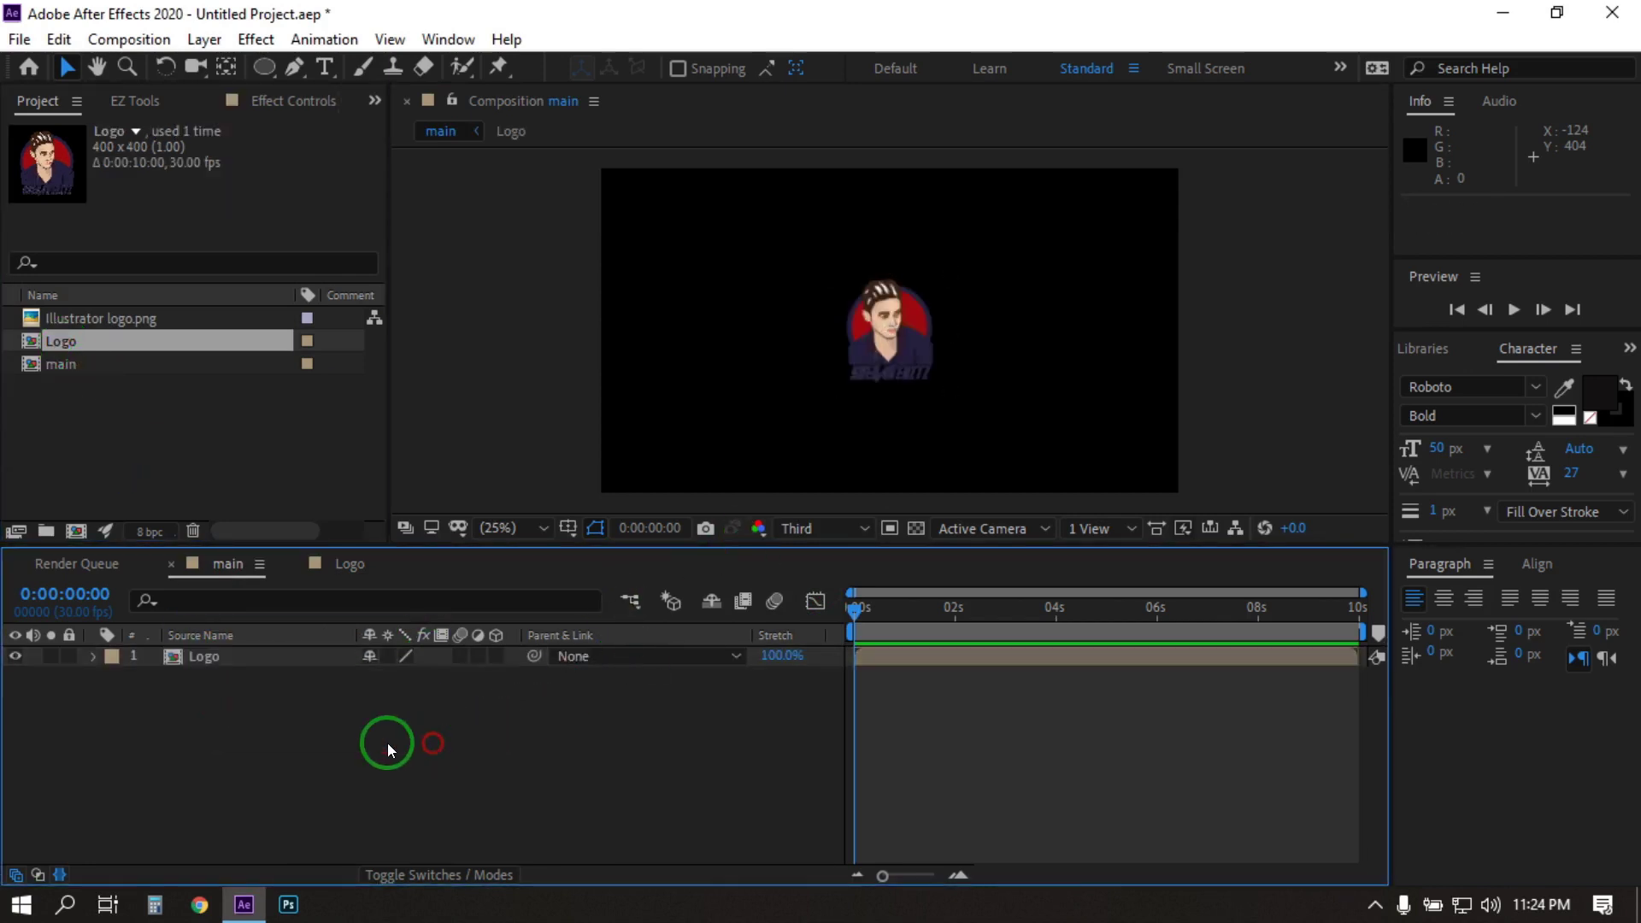
left_click(14, 656)
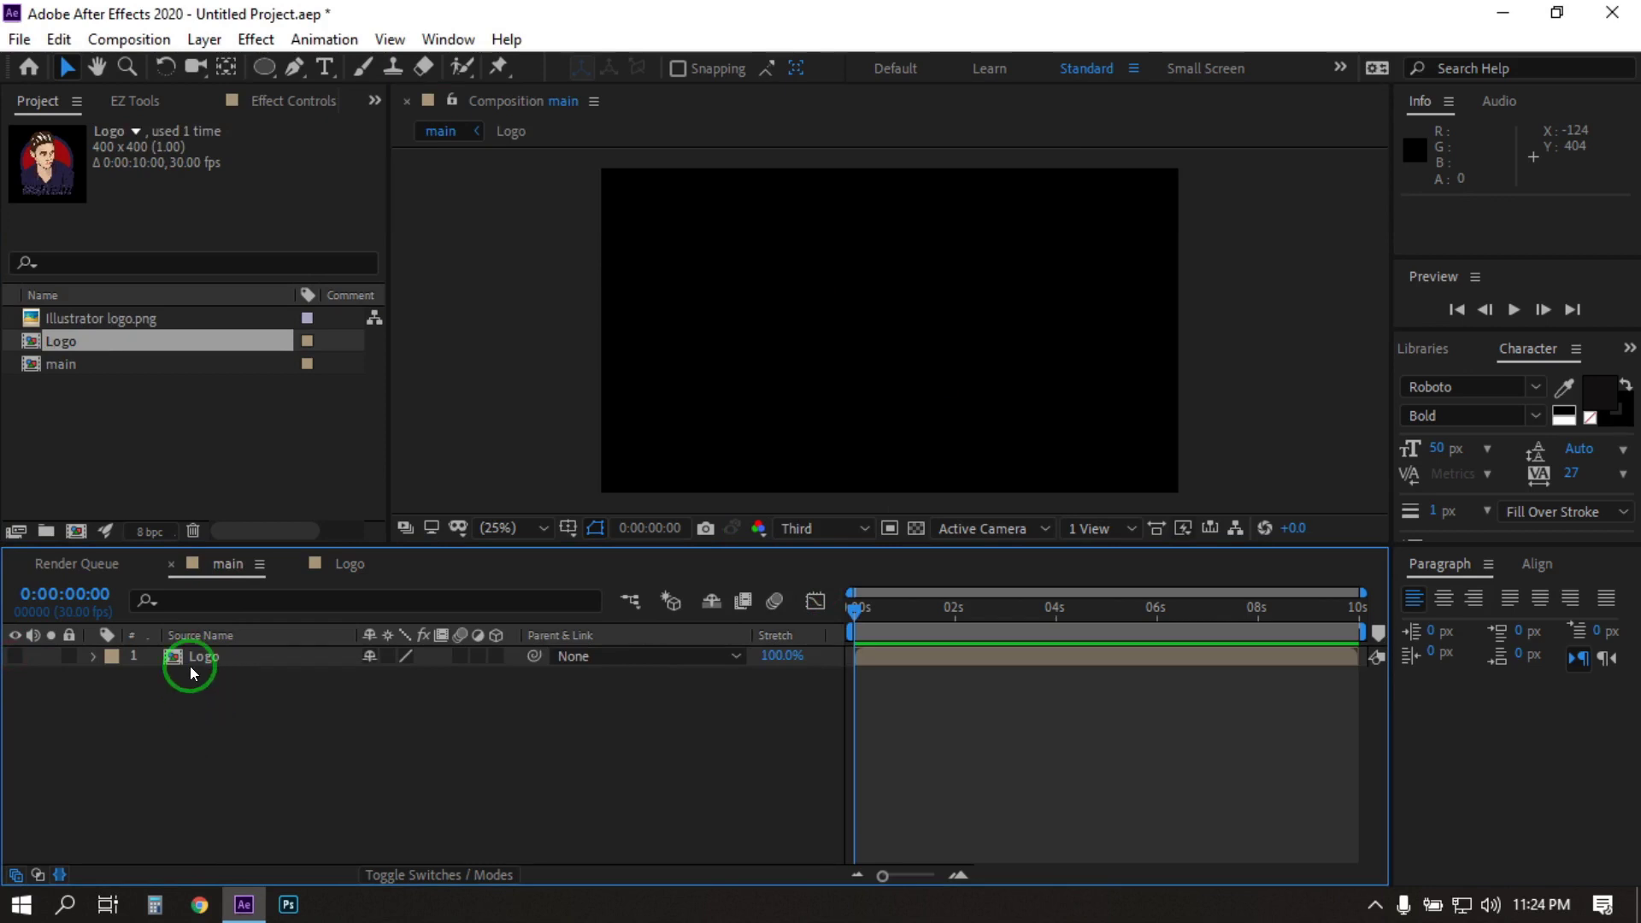
Add a shape layer to main and draw a circle with the Ellipse tool, centred and large enough to cover the whole frame.
right_click(188, 709)
mouse_move(270, 443)
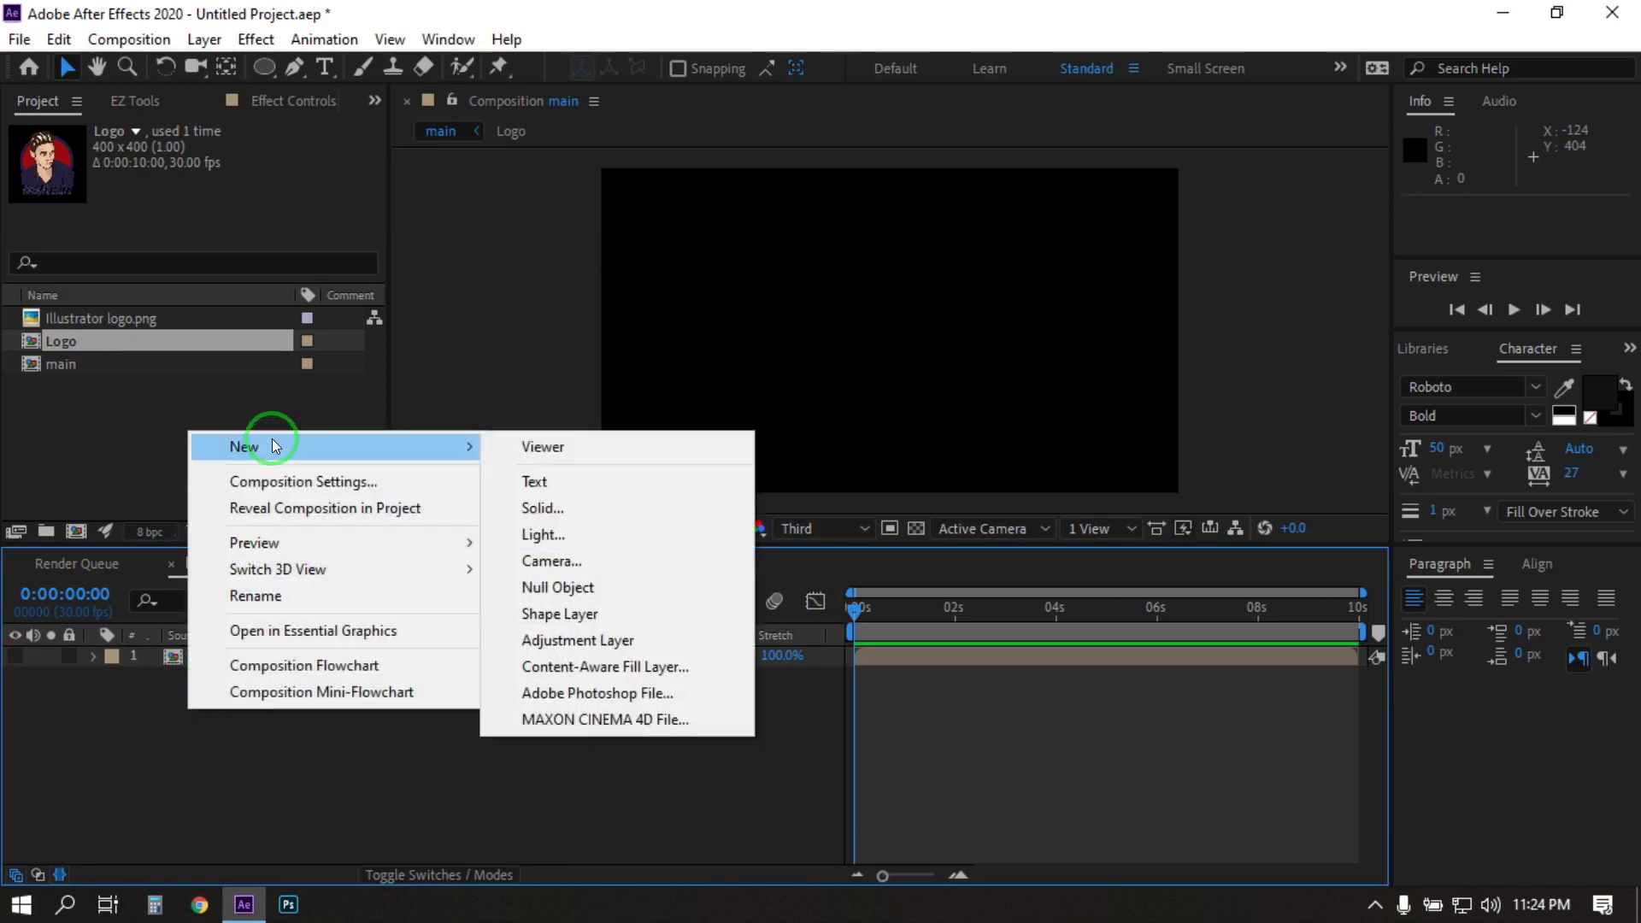
left_click(558, 614)
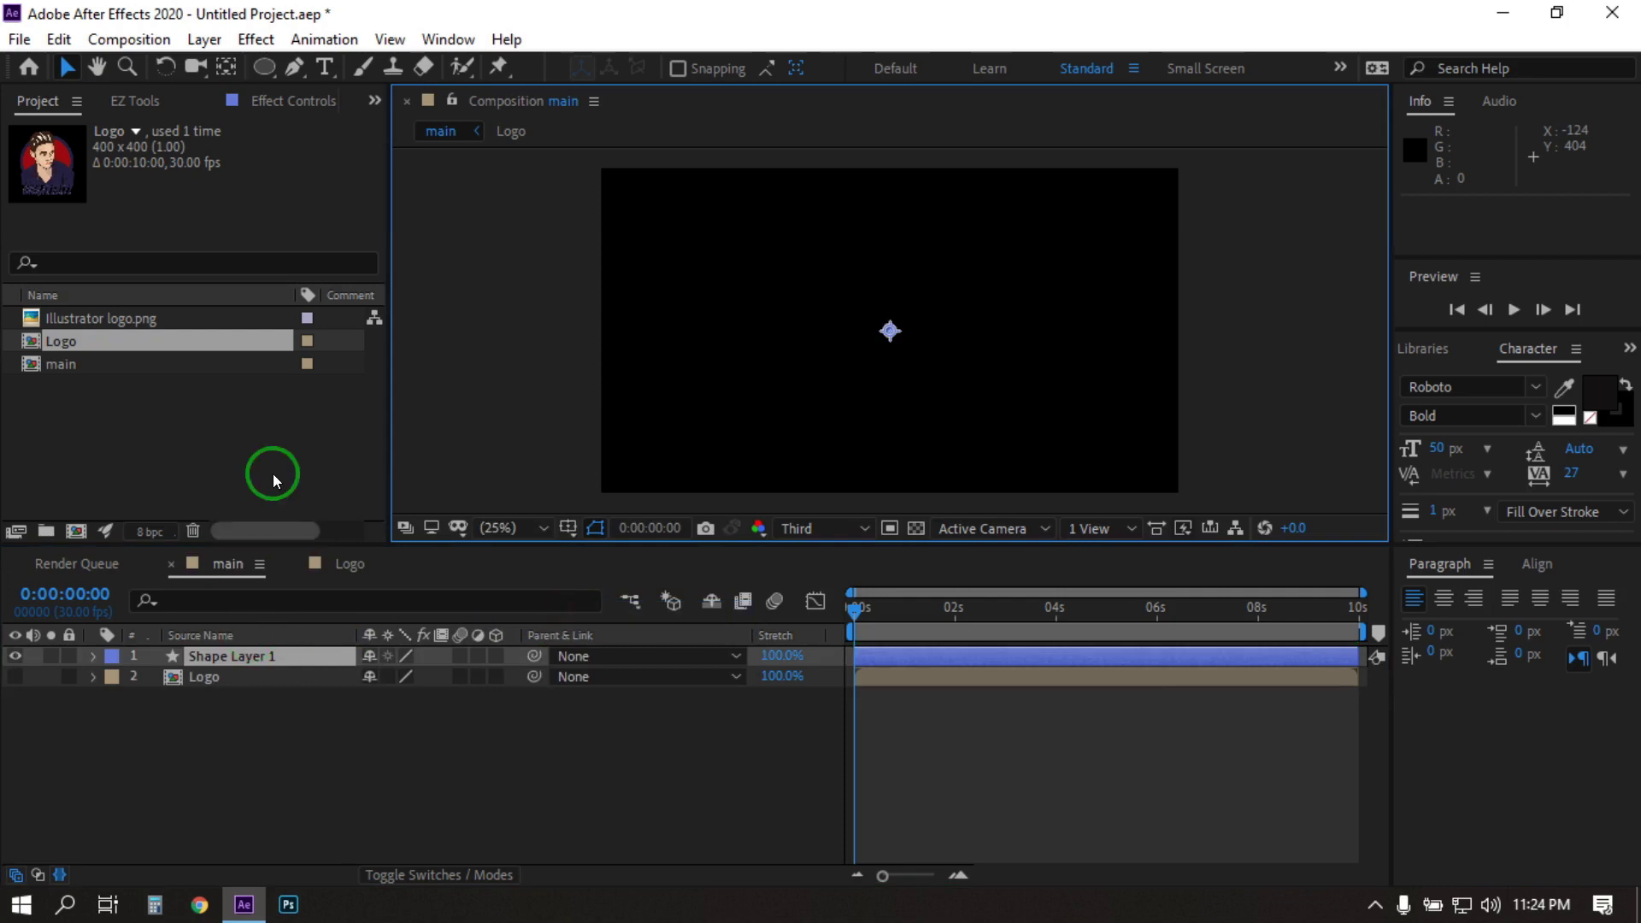
left_click_drag(272, 77, 387, 126)
left_click(892, 334)
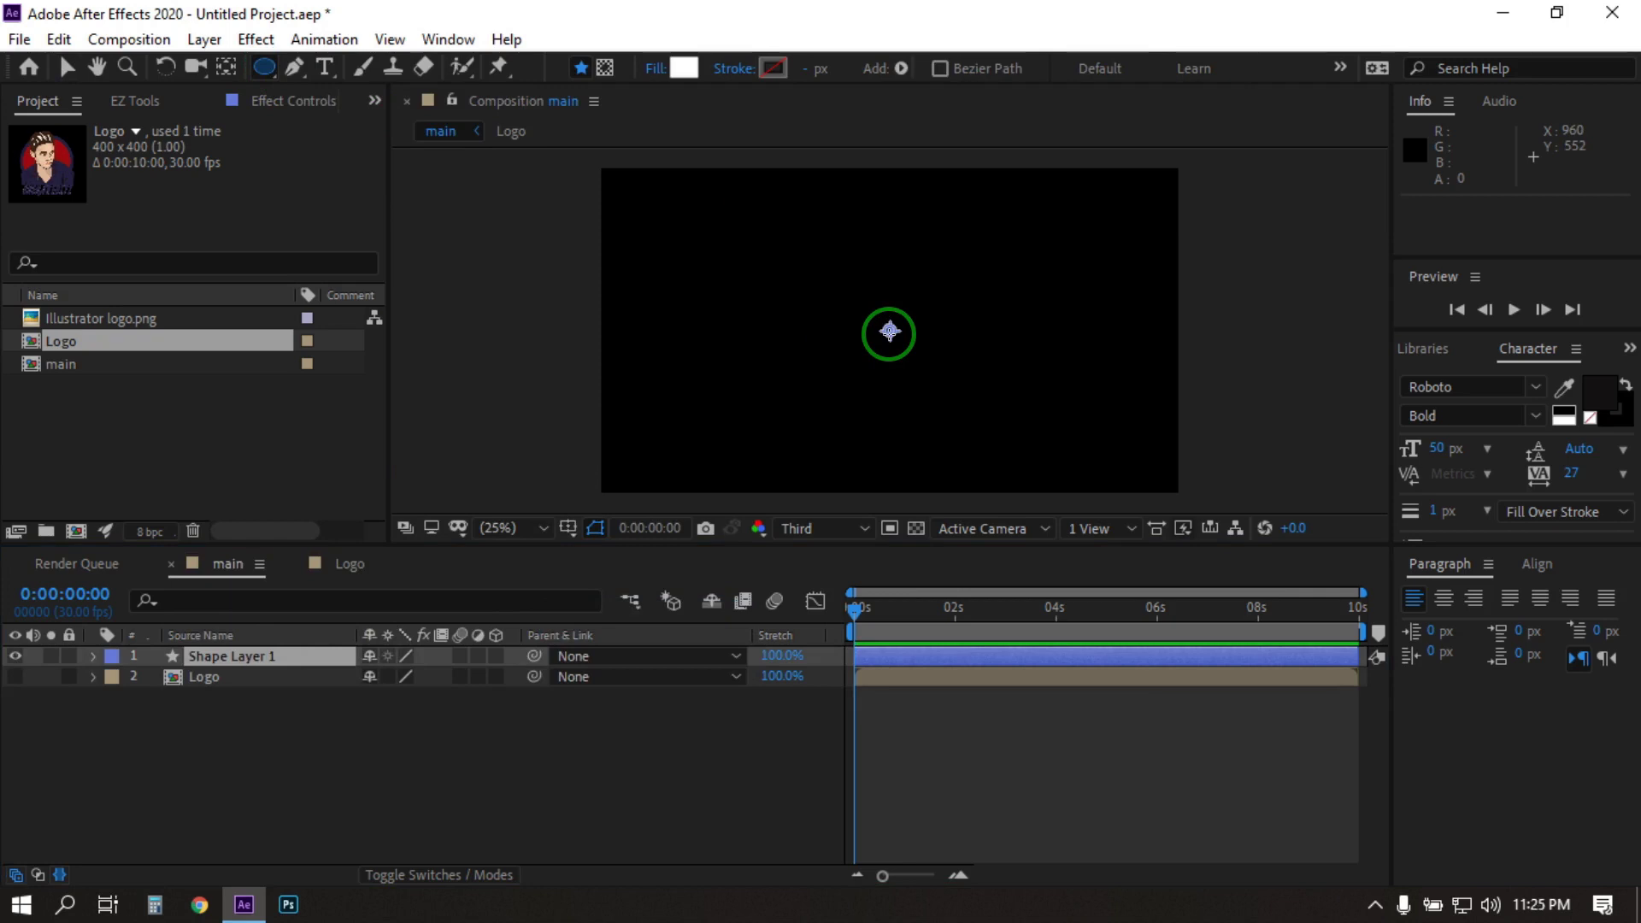
left_click(890, 331)
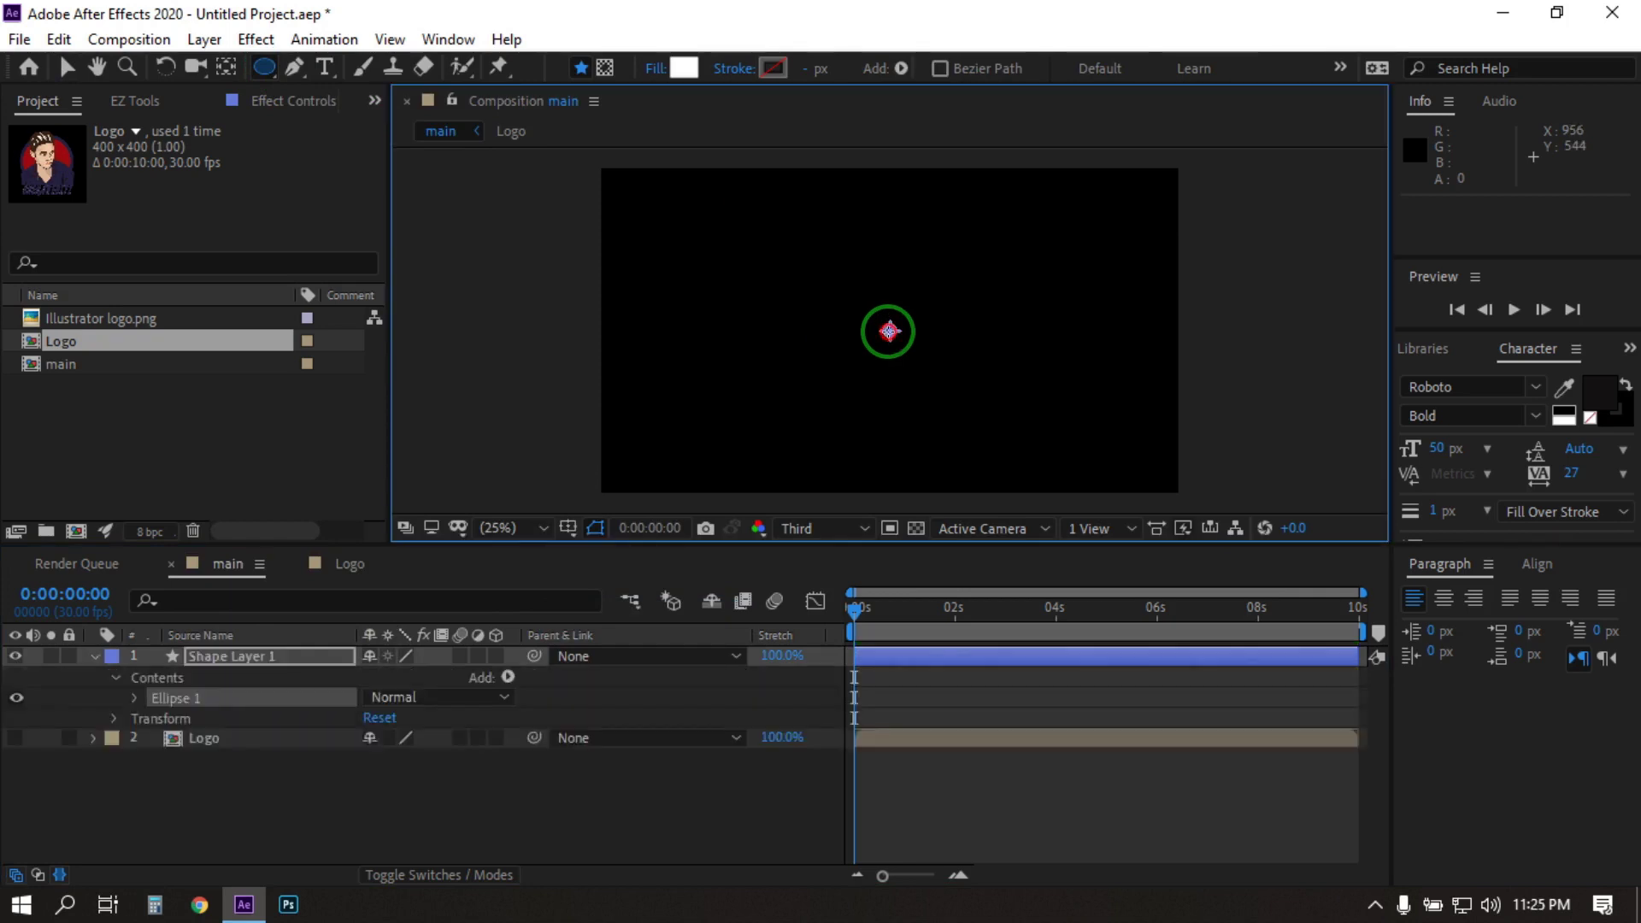
left_click_drag(889, 331, 1229, 522)
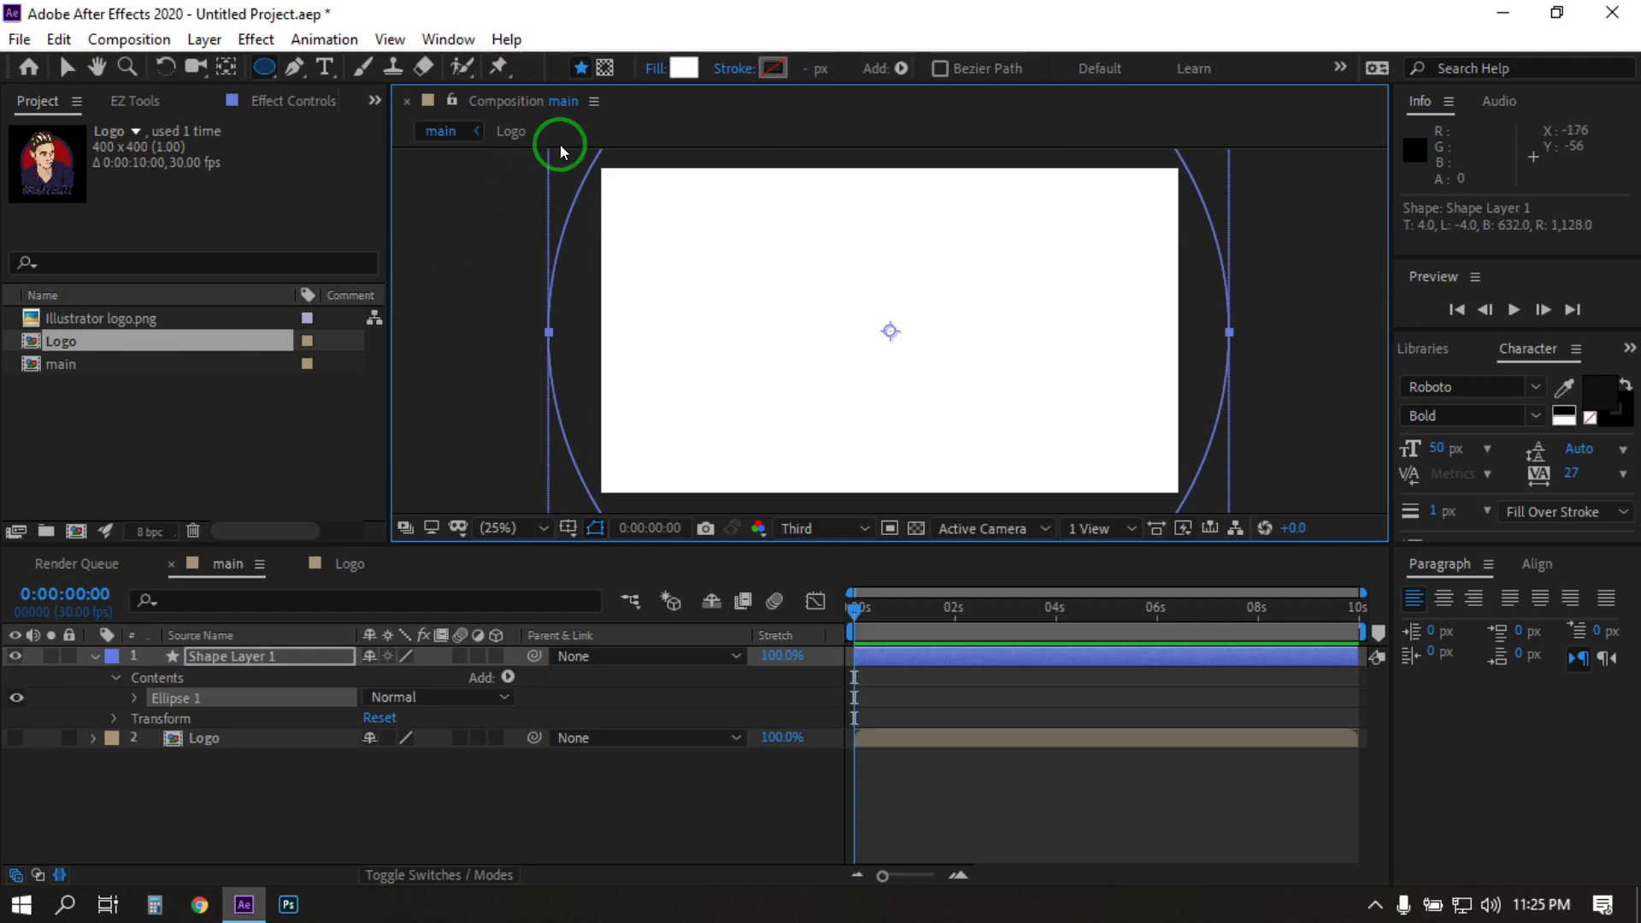
Set the circle's fill color to white (FFFFFF).
left_click(677, 72)
mouse_move(656, 588)
left_mouse_down()
mouse_move(613, 578)
mouse_move(1018, 568)
mouse_move(927, 846)
mouse_move(804, 741)
left_mouse_up()
left_click_drag(706, 659, 583, 527)
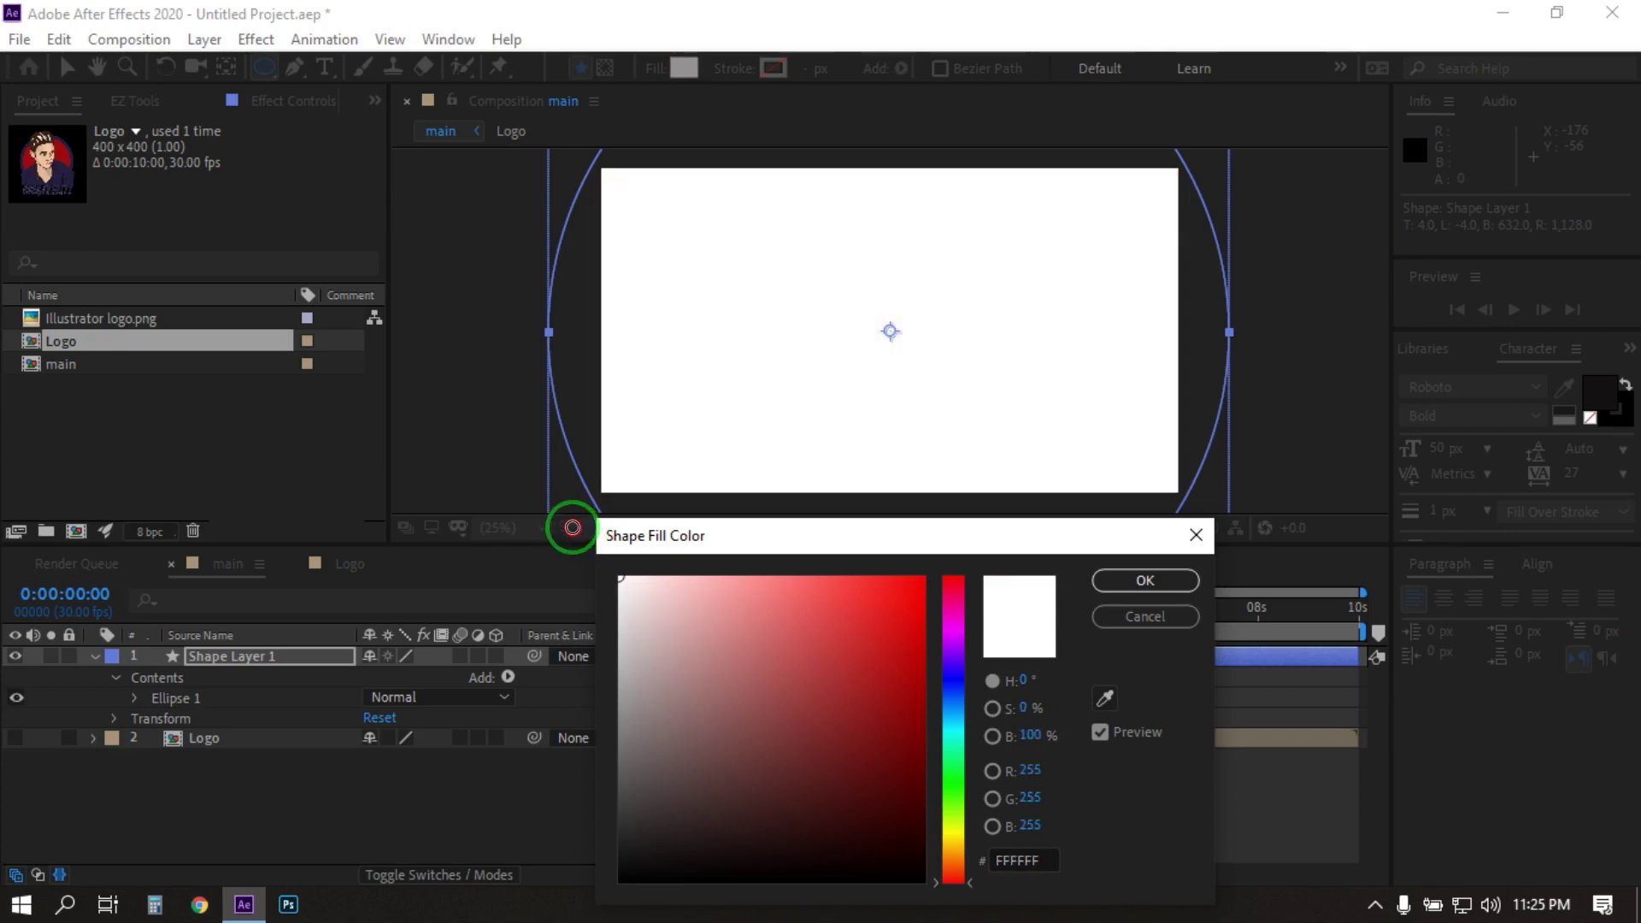
left_click(1130, 579)
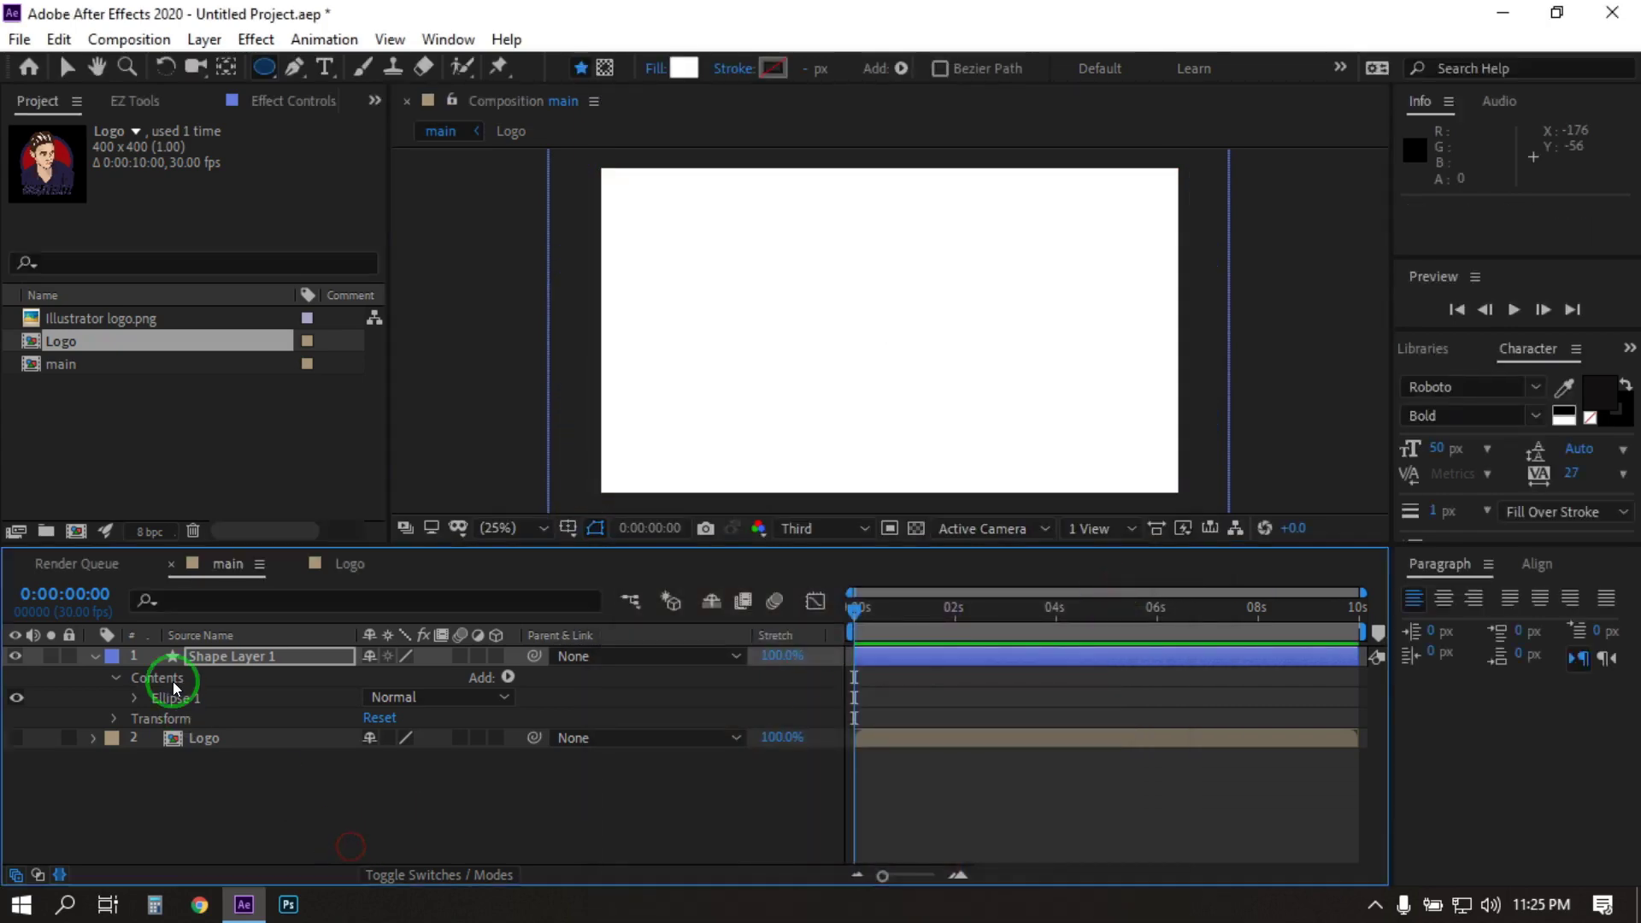
Move the shape layer below the Logo layer and collapse its properties.
left_click_drag(211, 651, 223, 776)
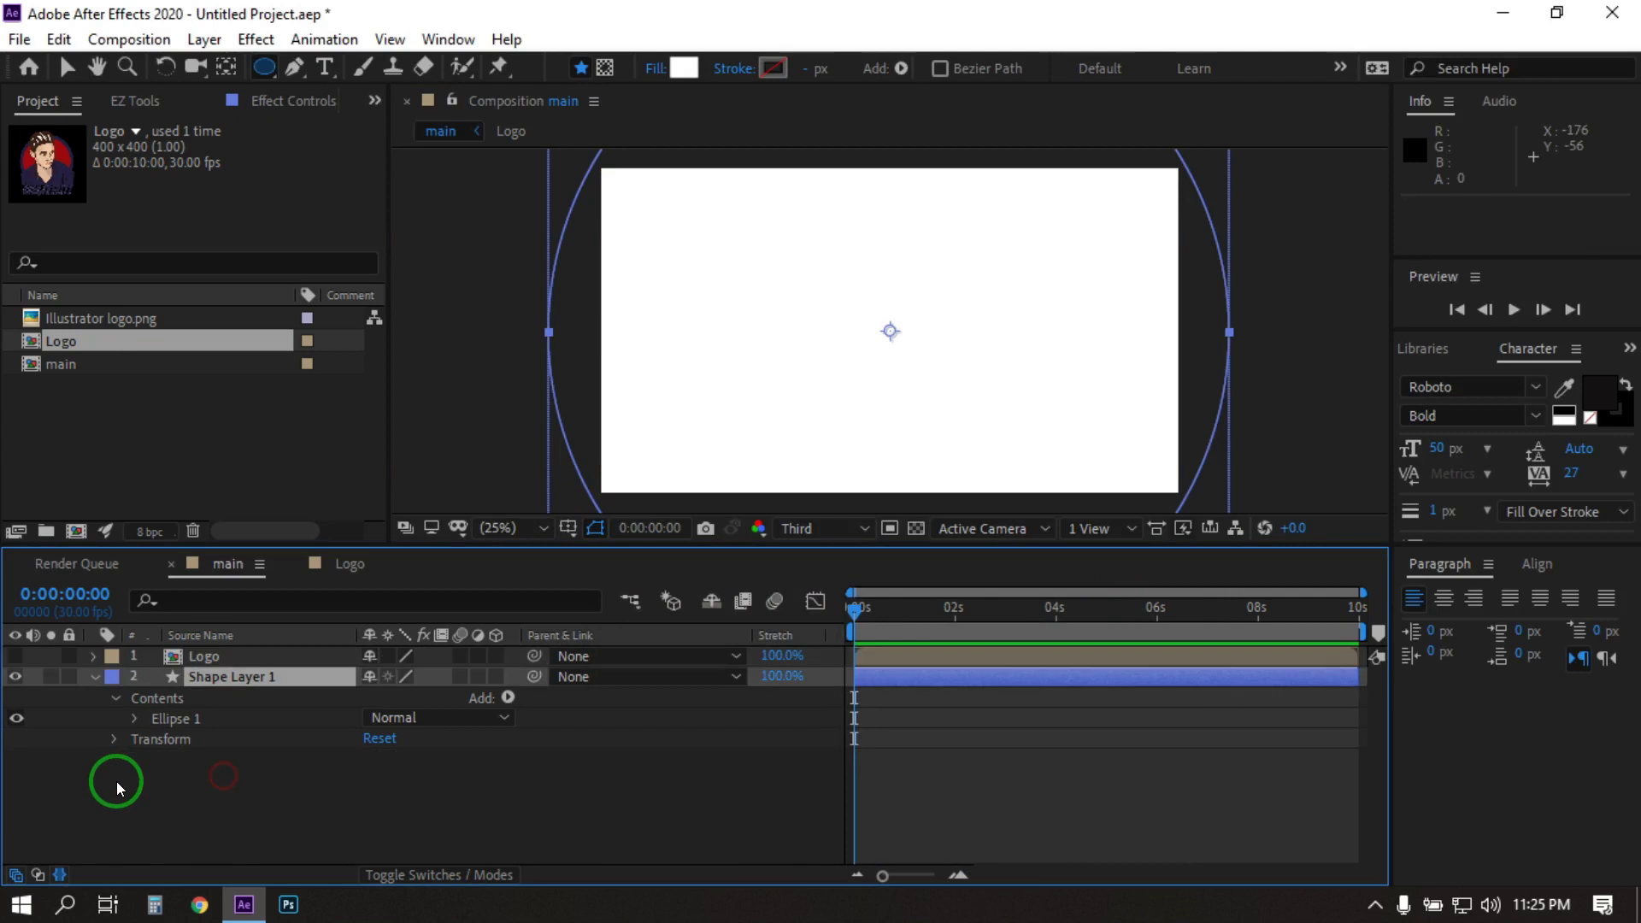
left_click(93, 676)
Add a Position keyframe to the shape layer at 0:00:01:04, with the circle centred at 960, 540.
left_click(207, 676)
left_click_drag(853, 612, 909, 618)
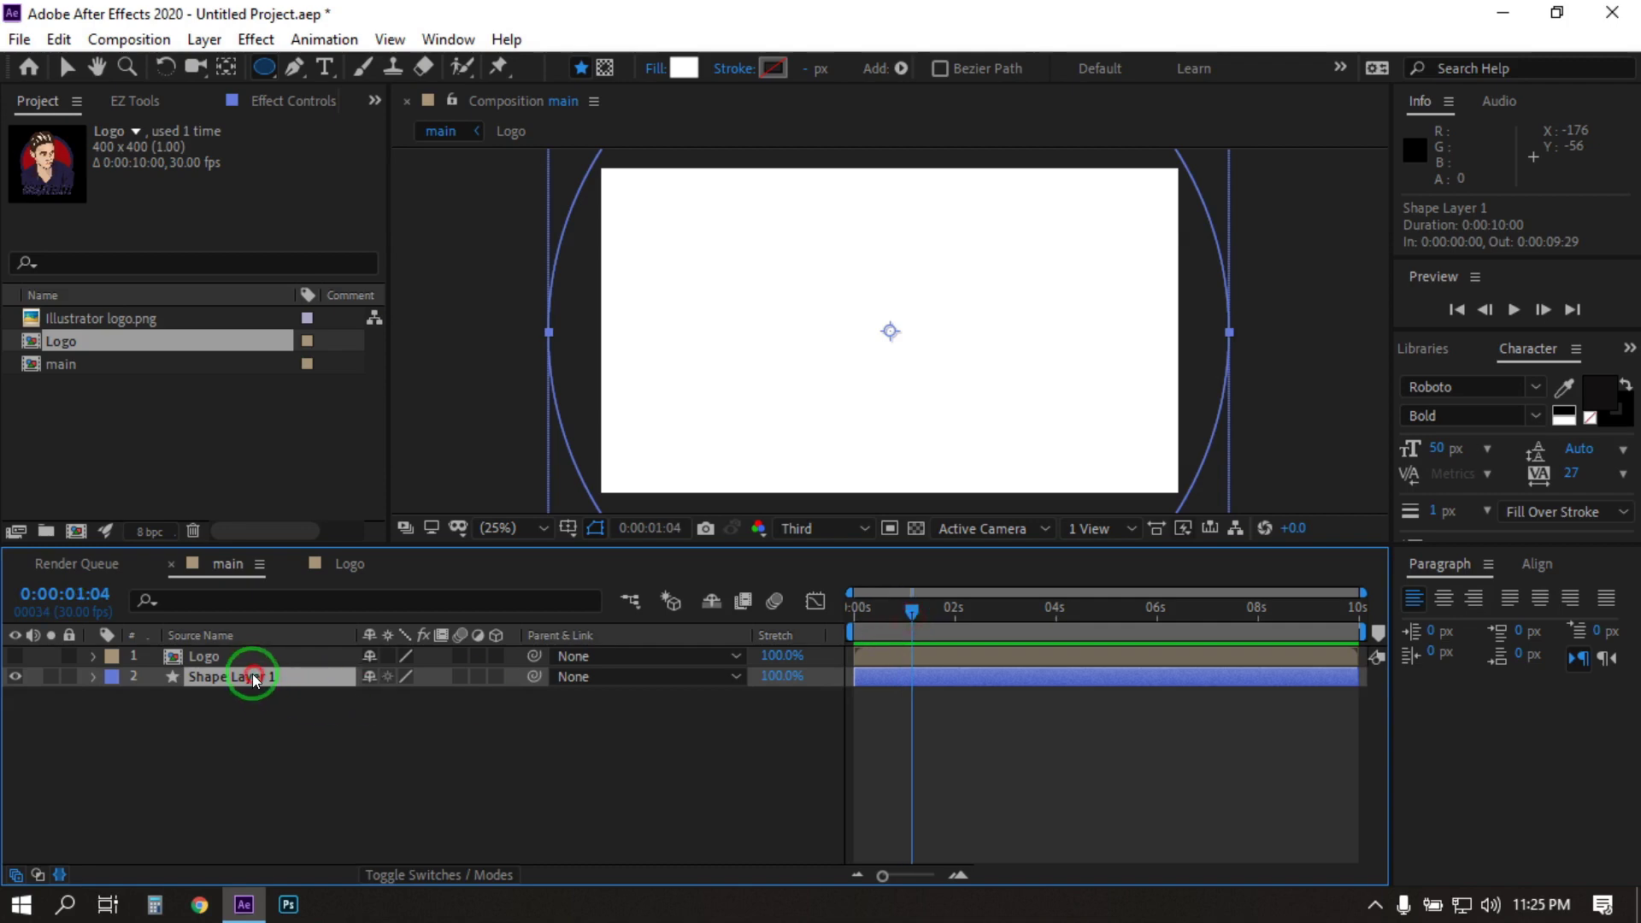
key("p")
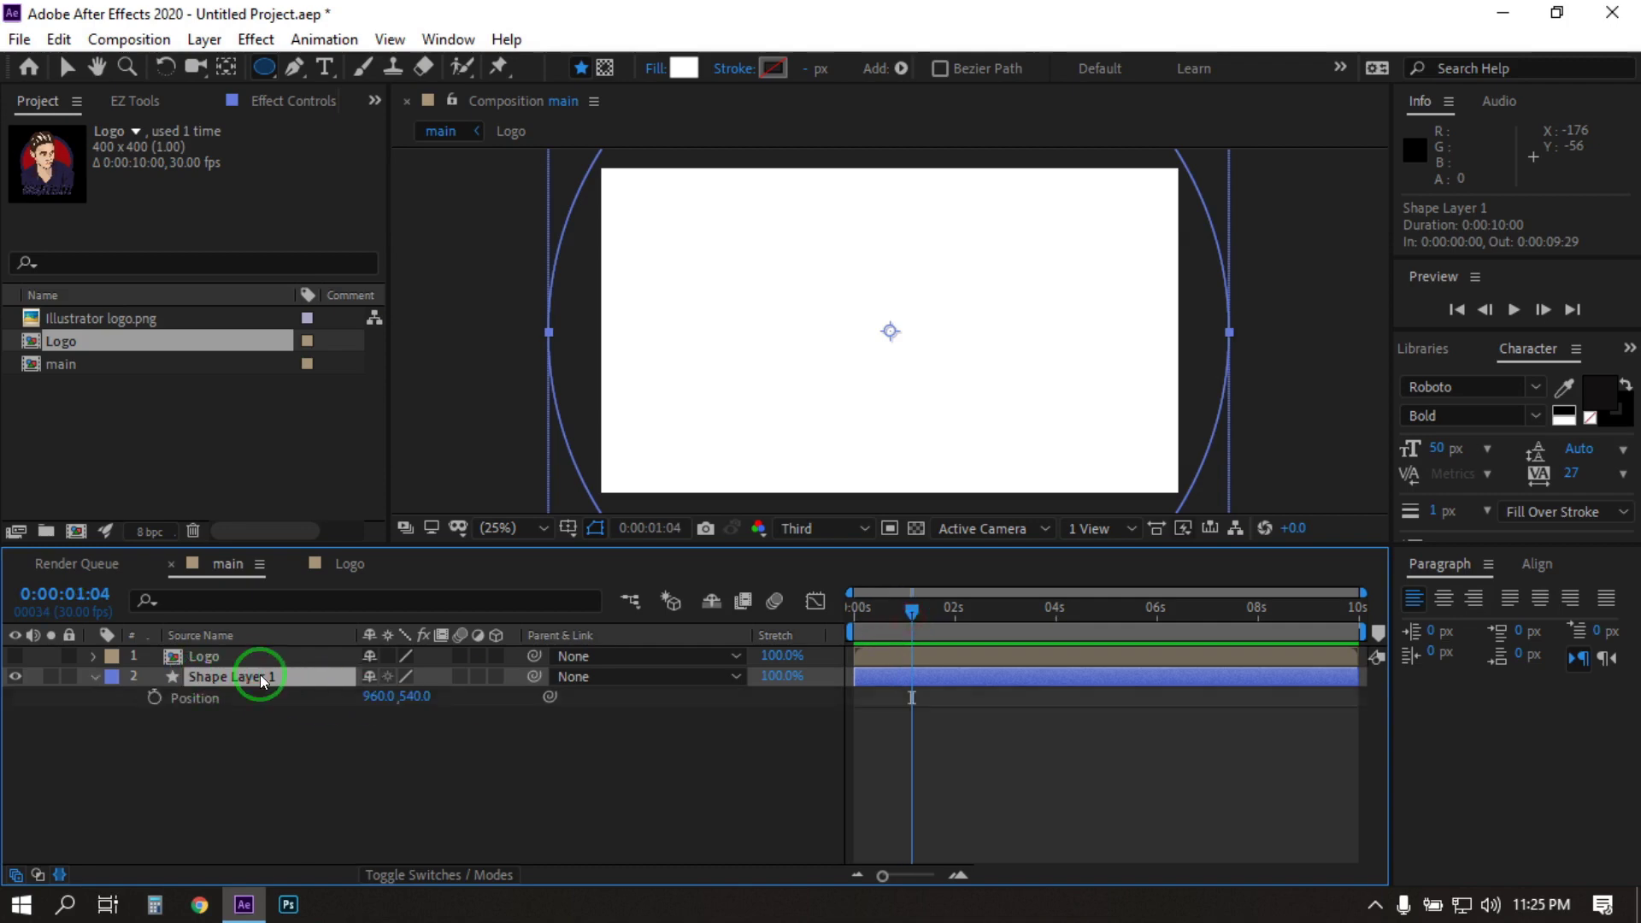
left_click(155, 698)
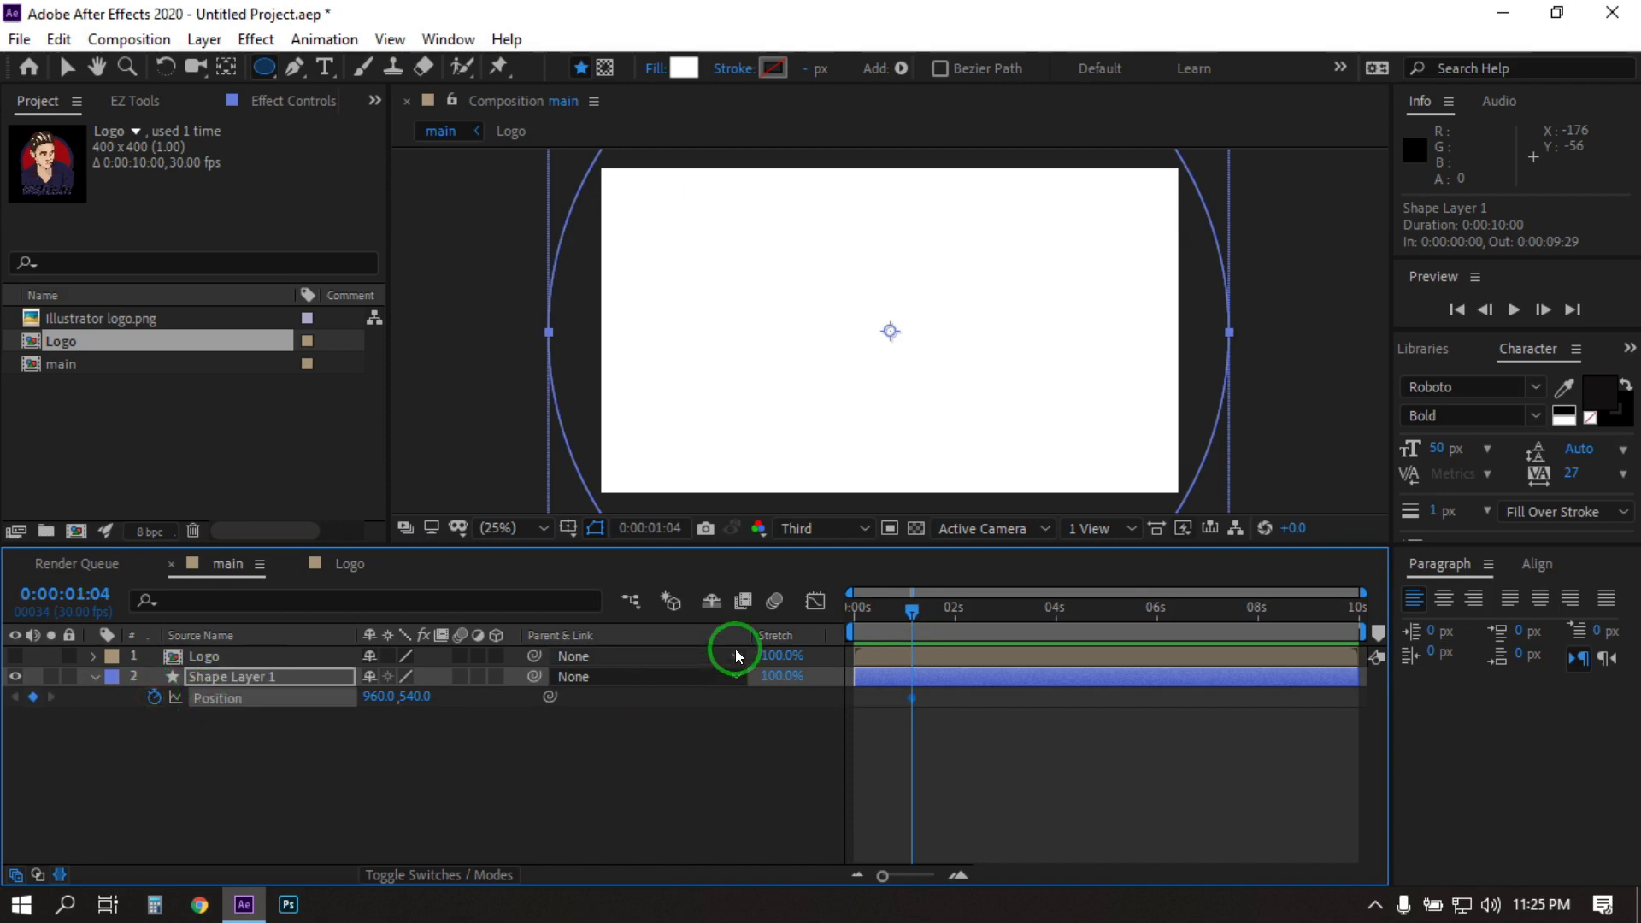
At 0:00:00:00, move the circle straight down out of the frame to 960, 2236, and play the animation.
left_click(904, 627)
key("Home")
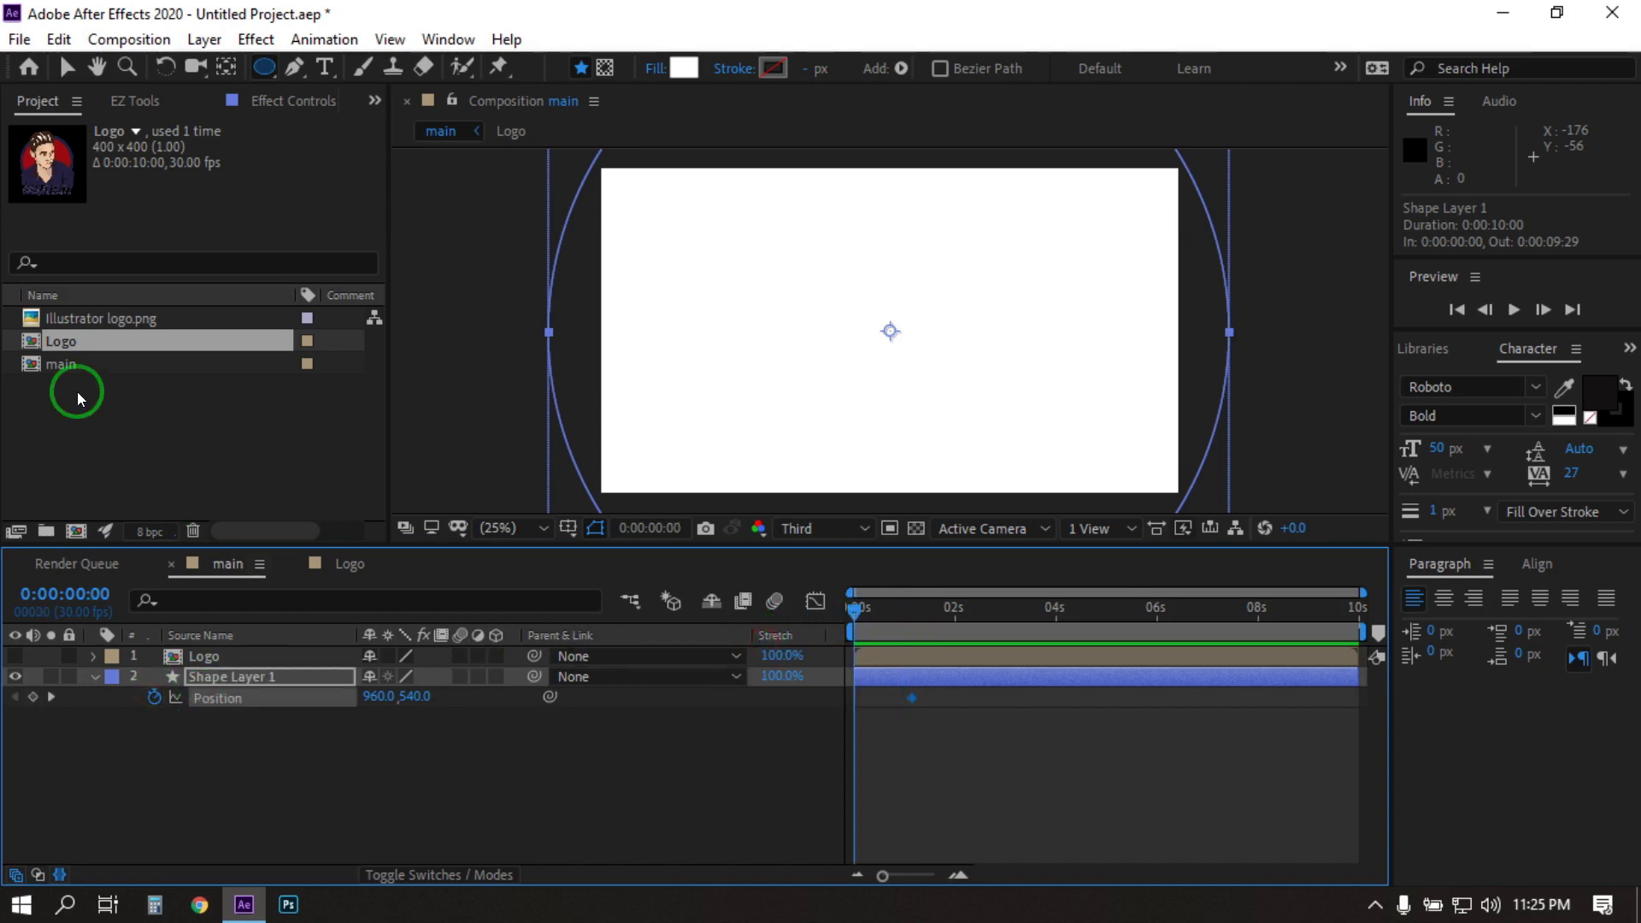
left_click(66, 67)
left_click(812, 252)
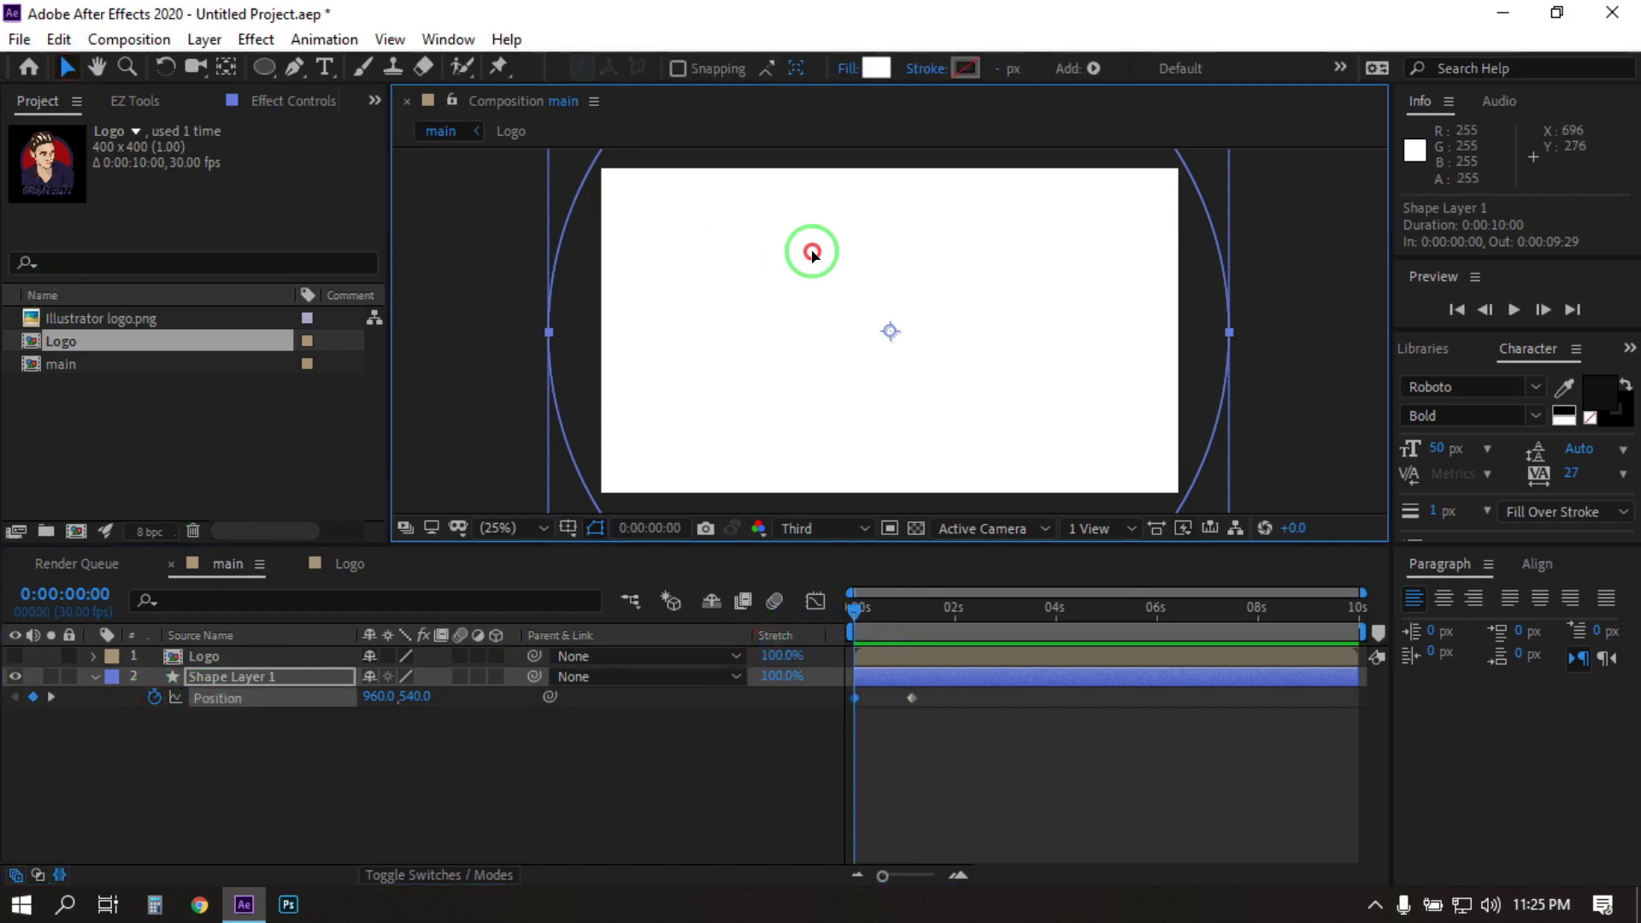
key("Right")
key("Right")
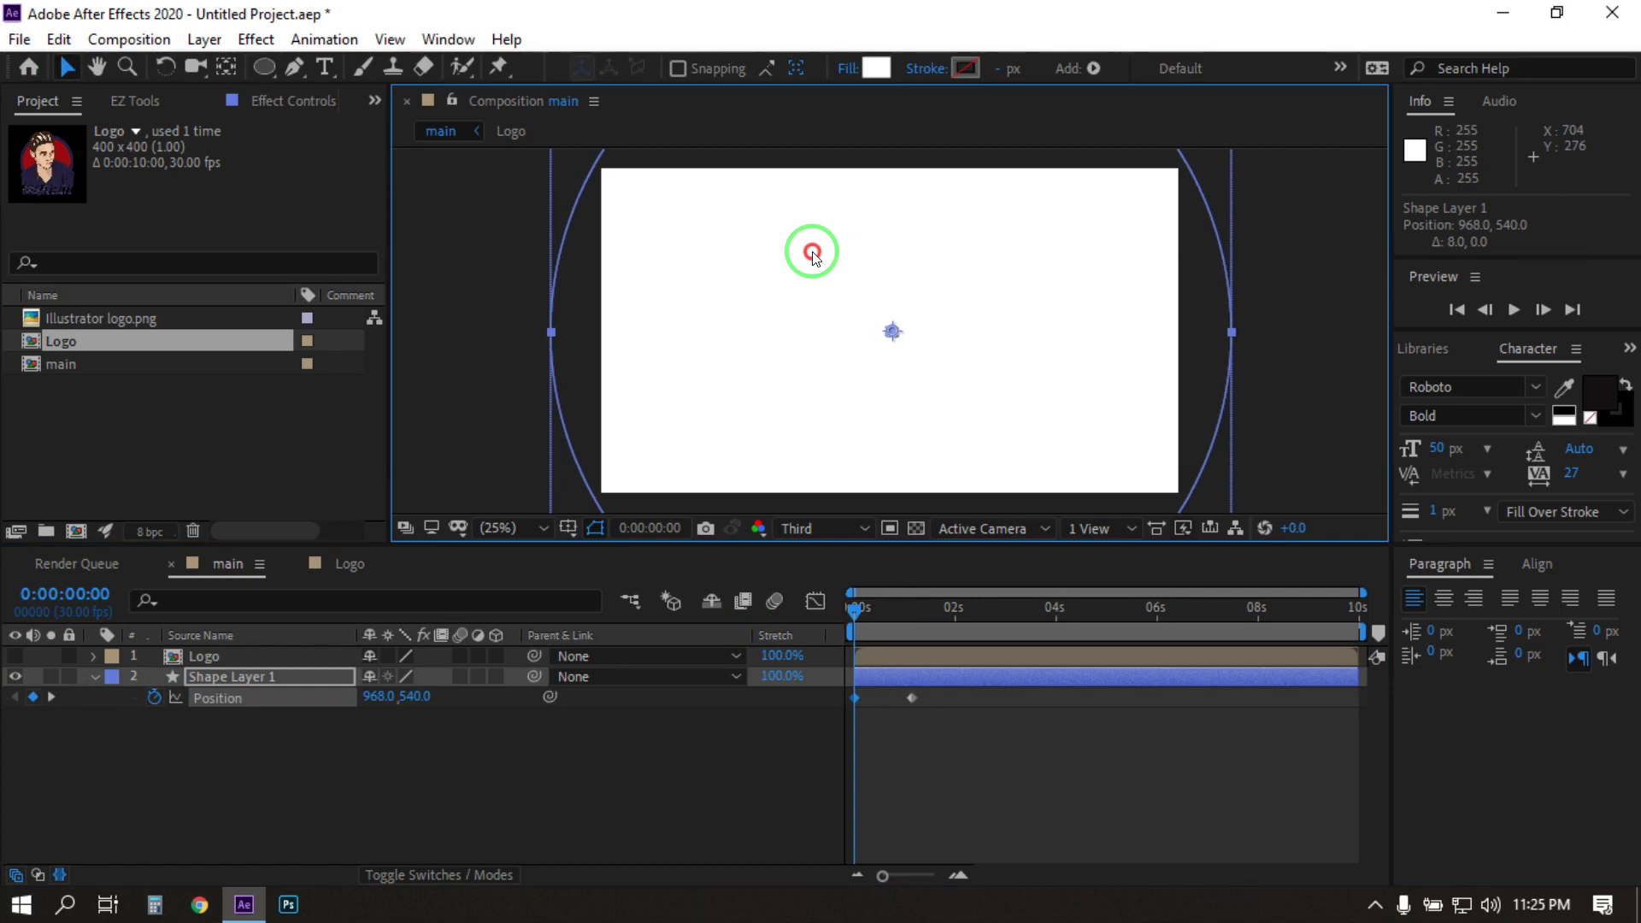
left_click_drag(812, 252, 836, 761)
left_click(1171, 720)
key("space")
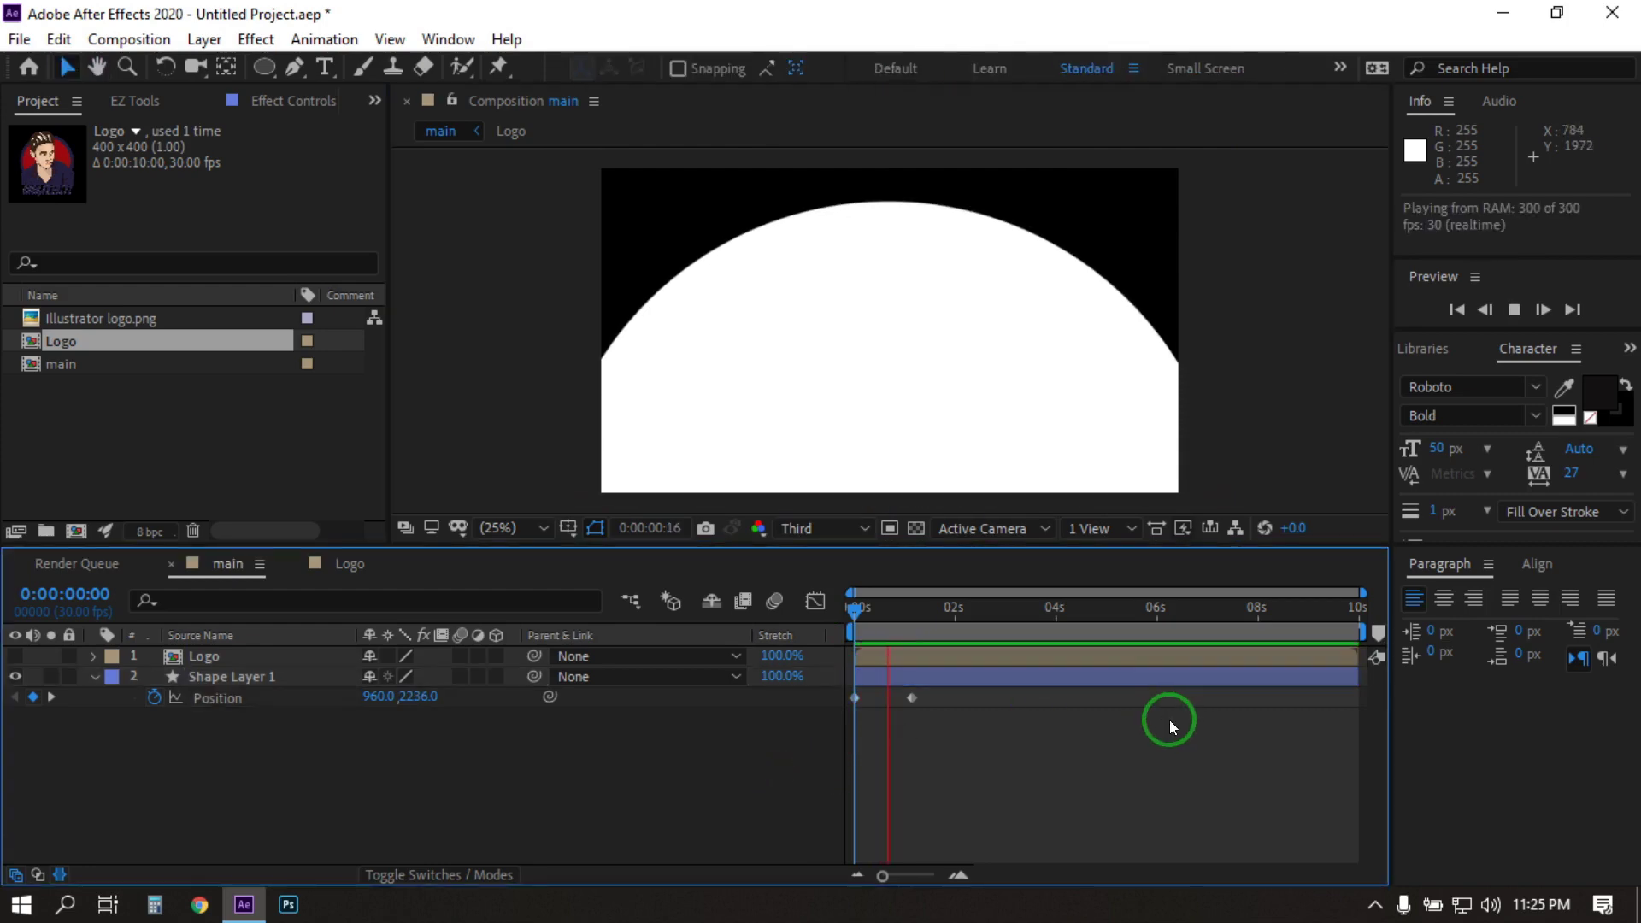
key("space")
Apply Easy Ease to both Position keyframes of the shape layer.
left_click_drag(957, 727, 812, 681)
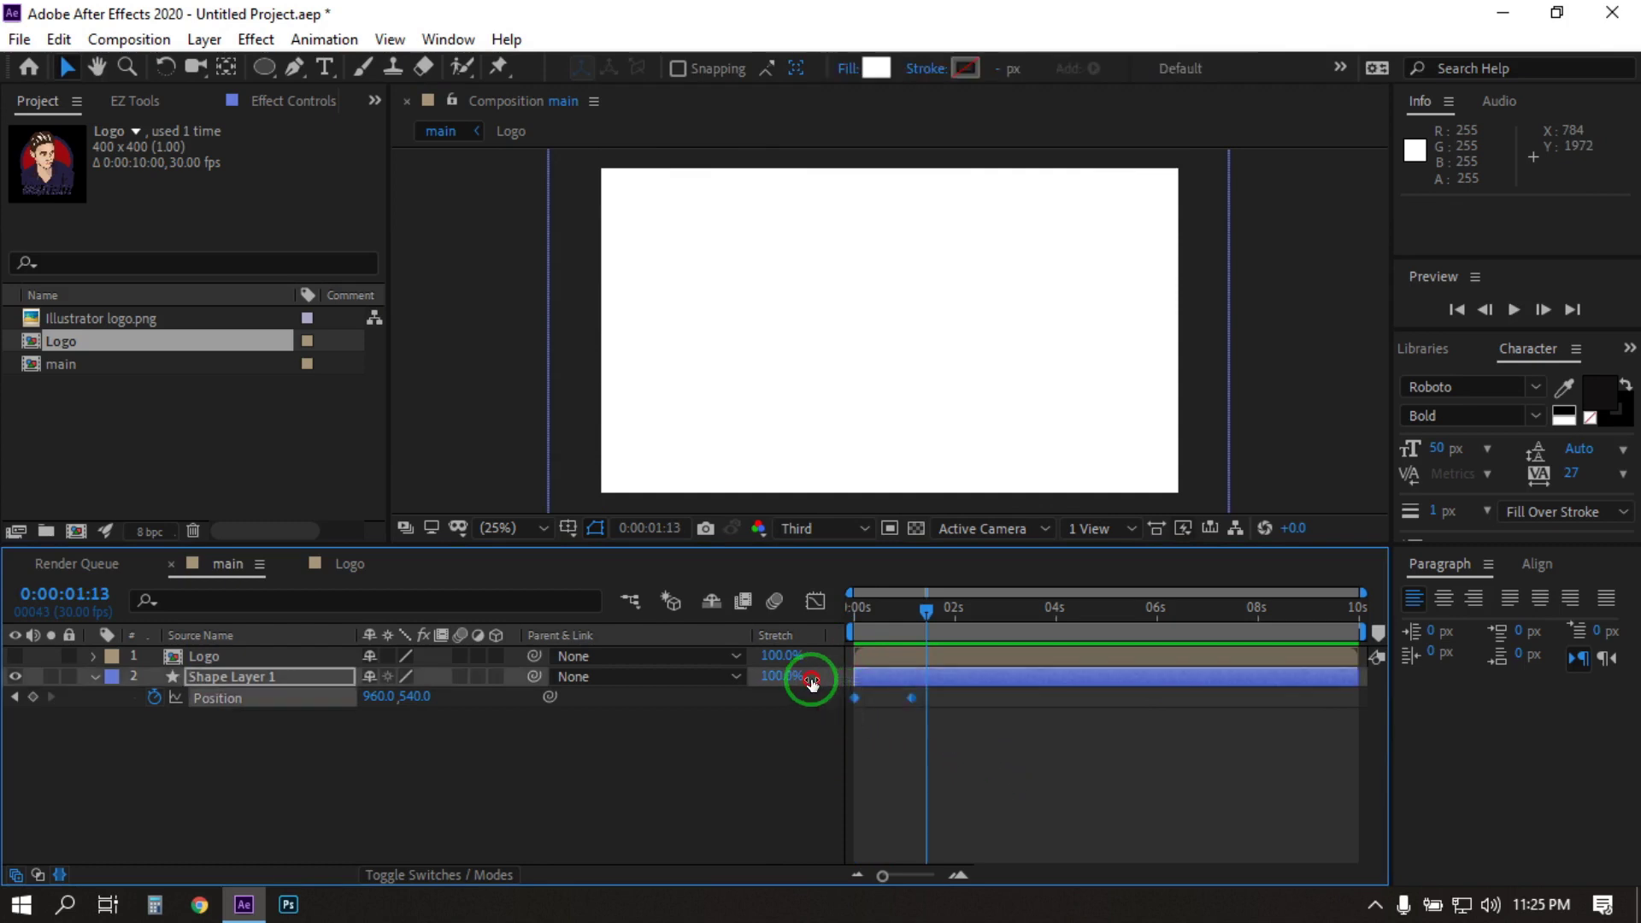
right_click(905, 696)
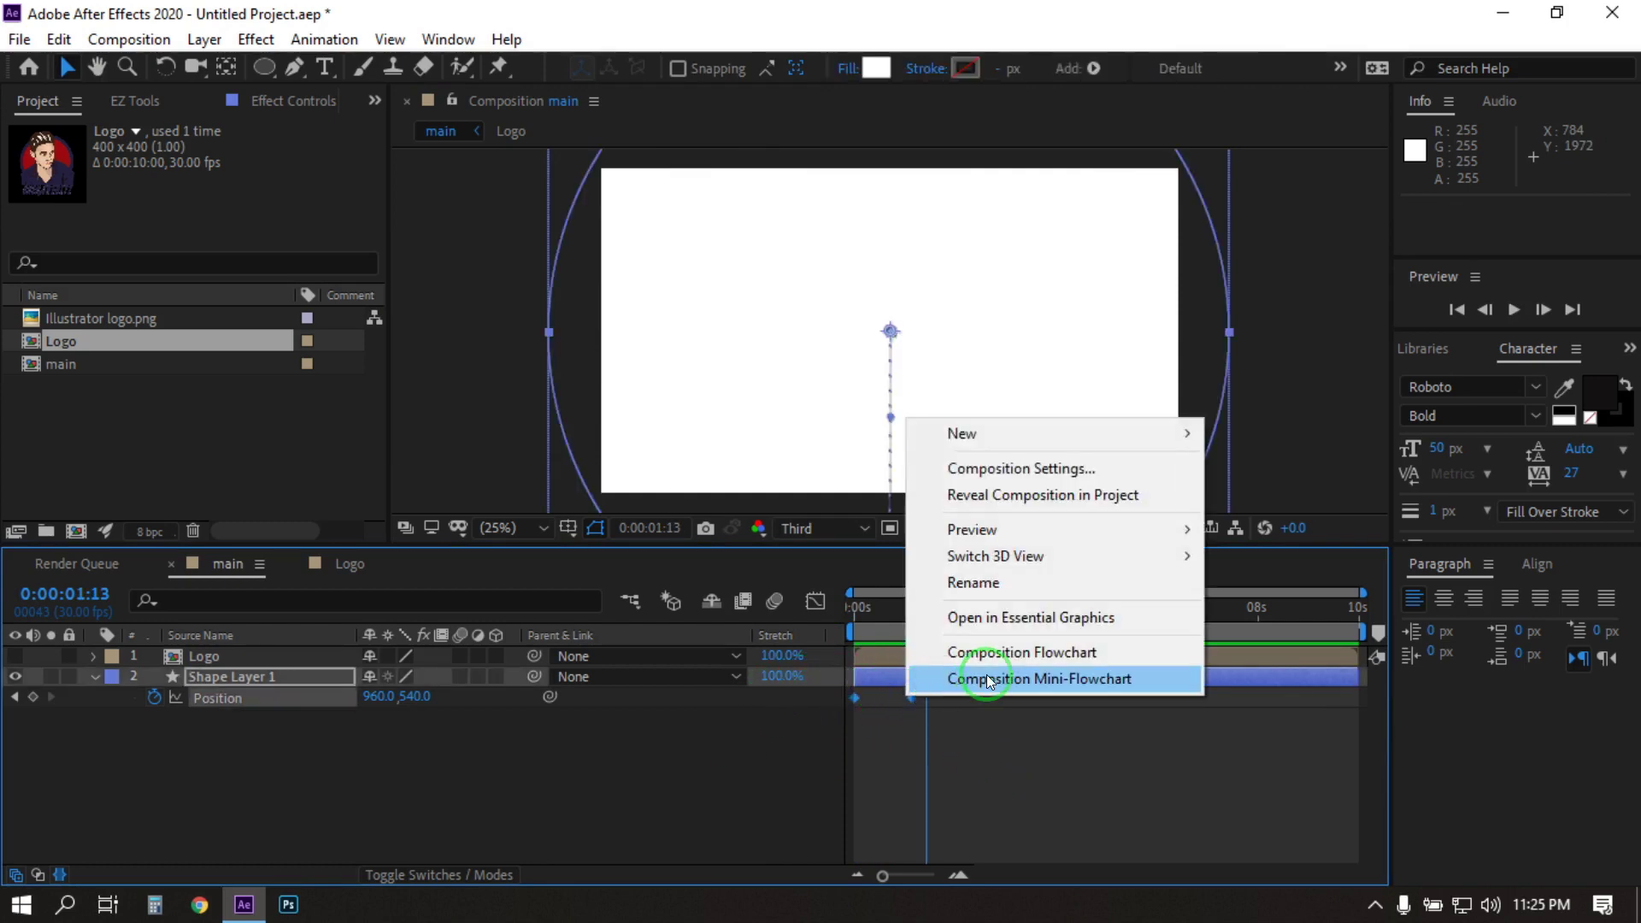
right_click(909, 699)
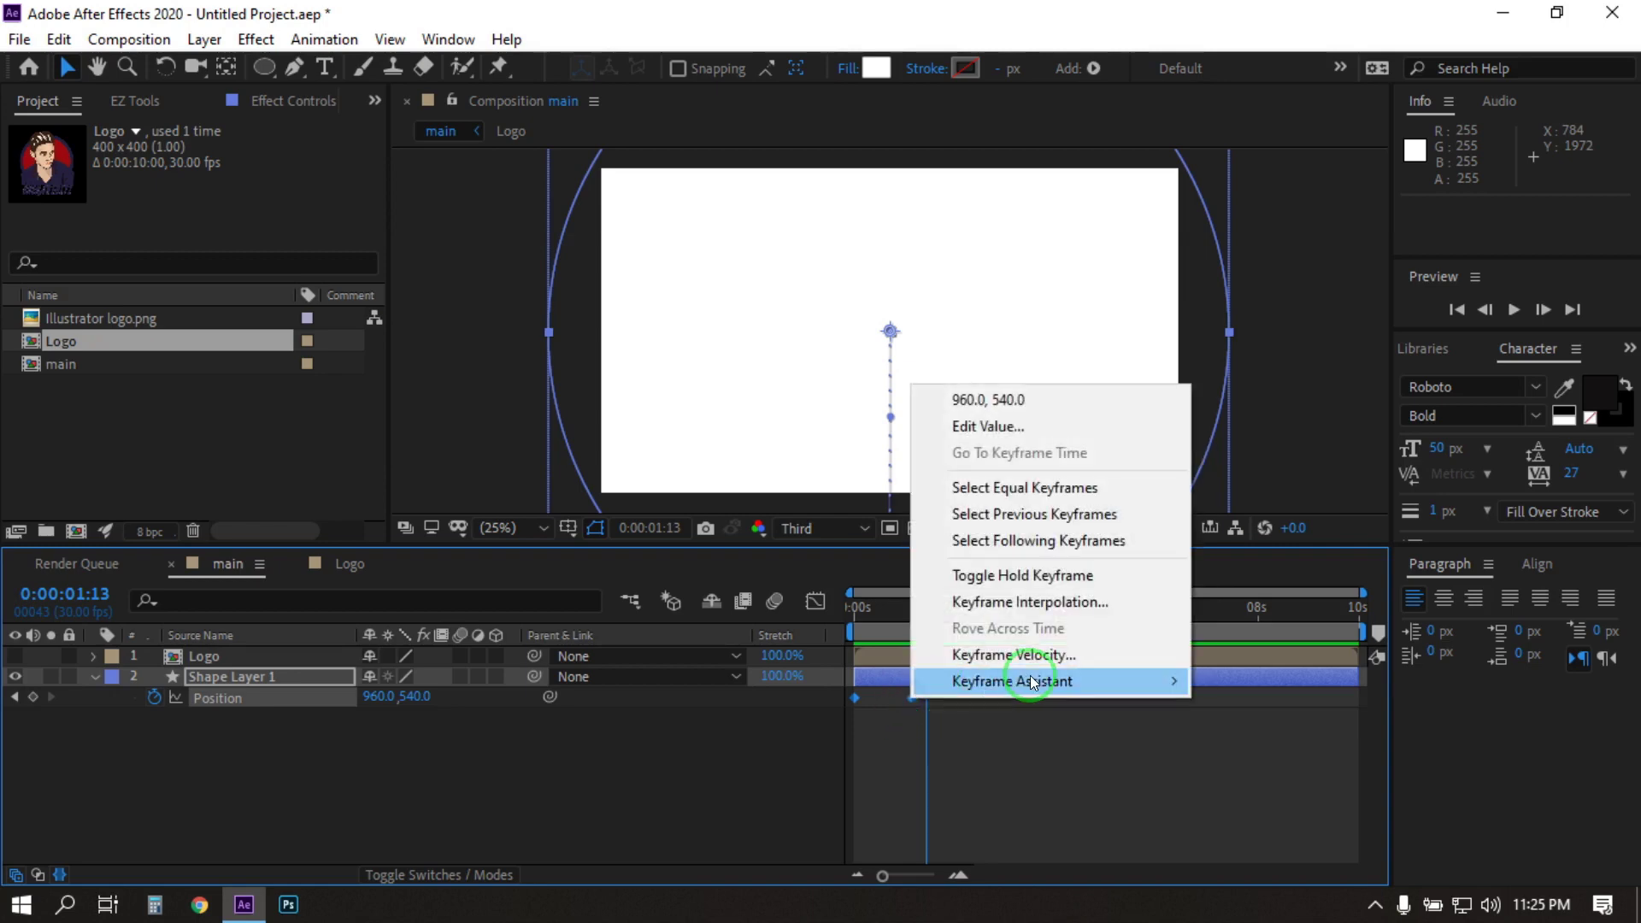
mouse_move(1032, 682)
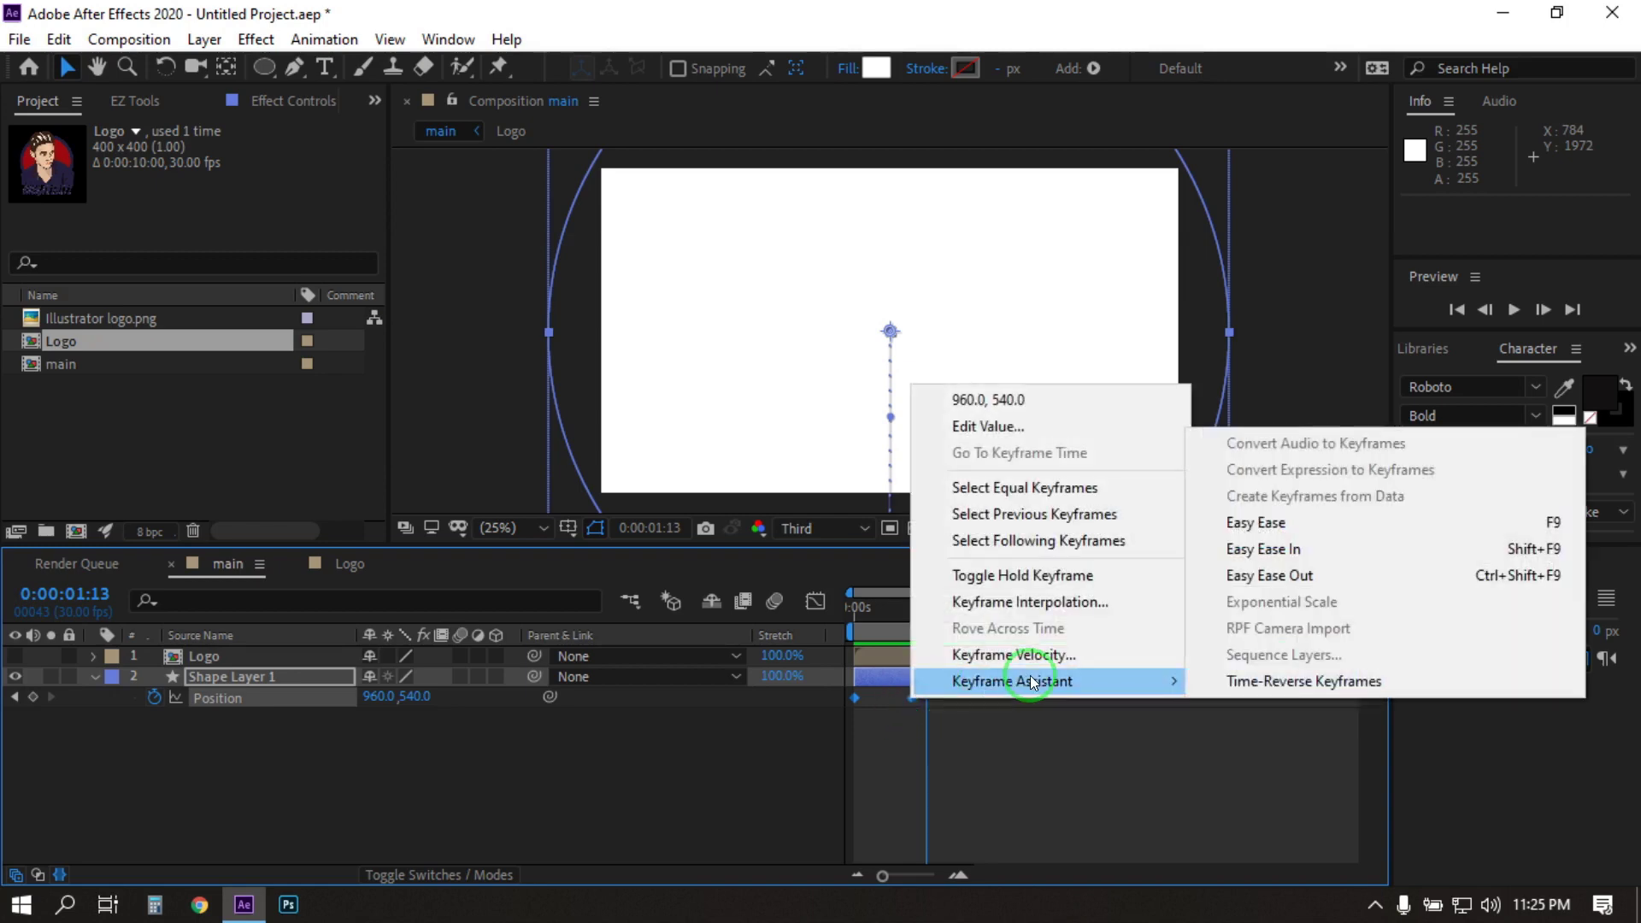
left_click(1300, 525)
In the speed graph, increase the incoming influence of the circle's last Position keyframe to about 87% so it slows gradually.
mouse_move(1045, 725)
left_mouse_down()
mouse_move(818, 686)
mouse_move(813, 665)
left_mouse_up()
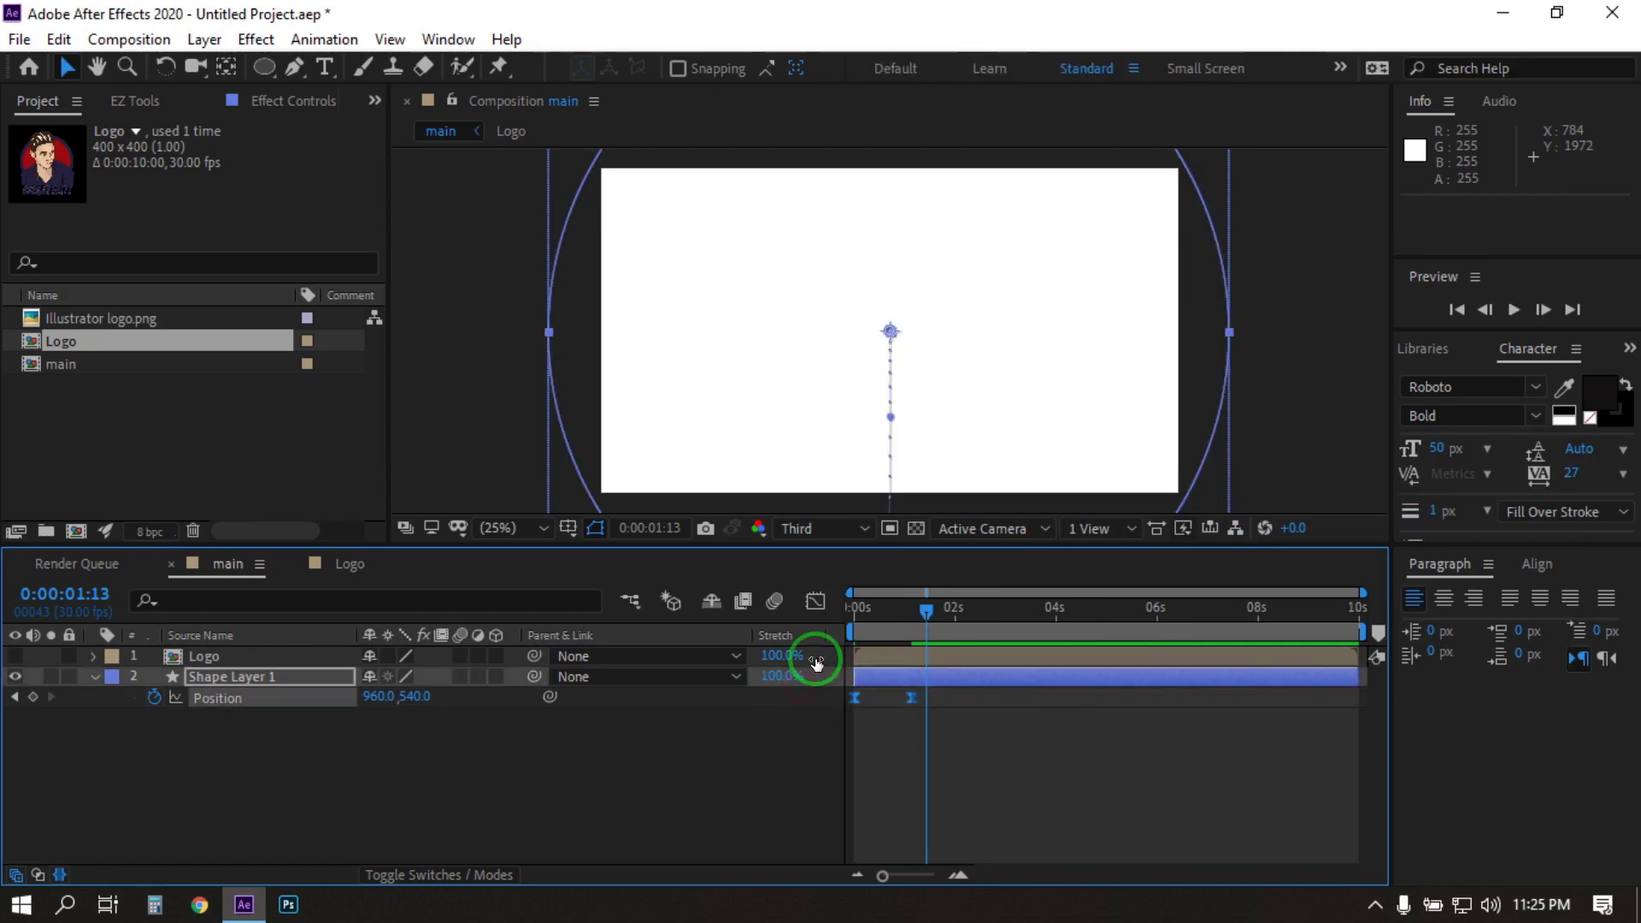
left_click(814, 603)
left_click(907, 814)
left_click_drag(902, 816, 886, 816)
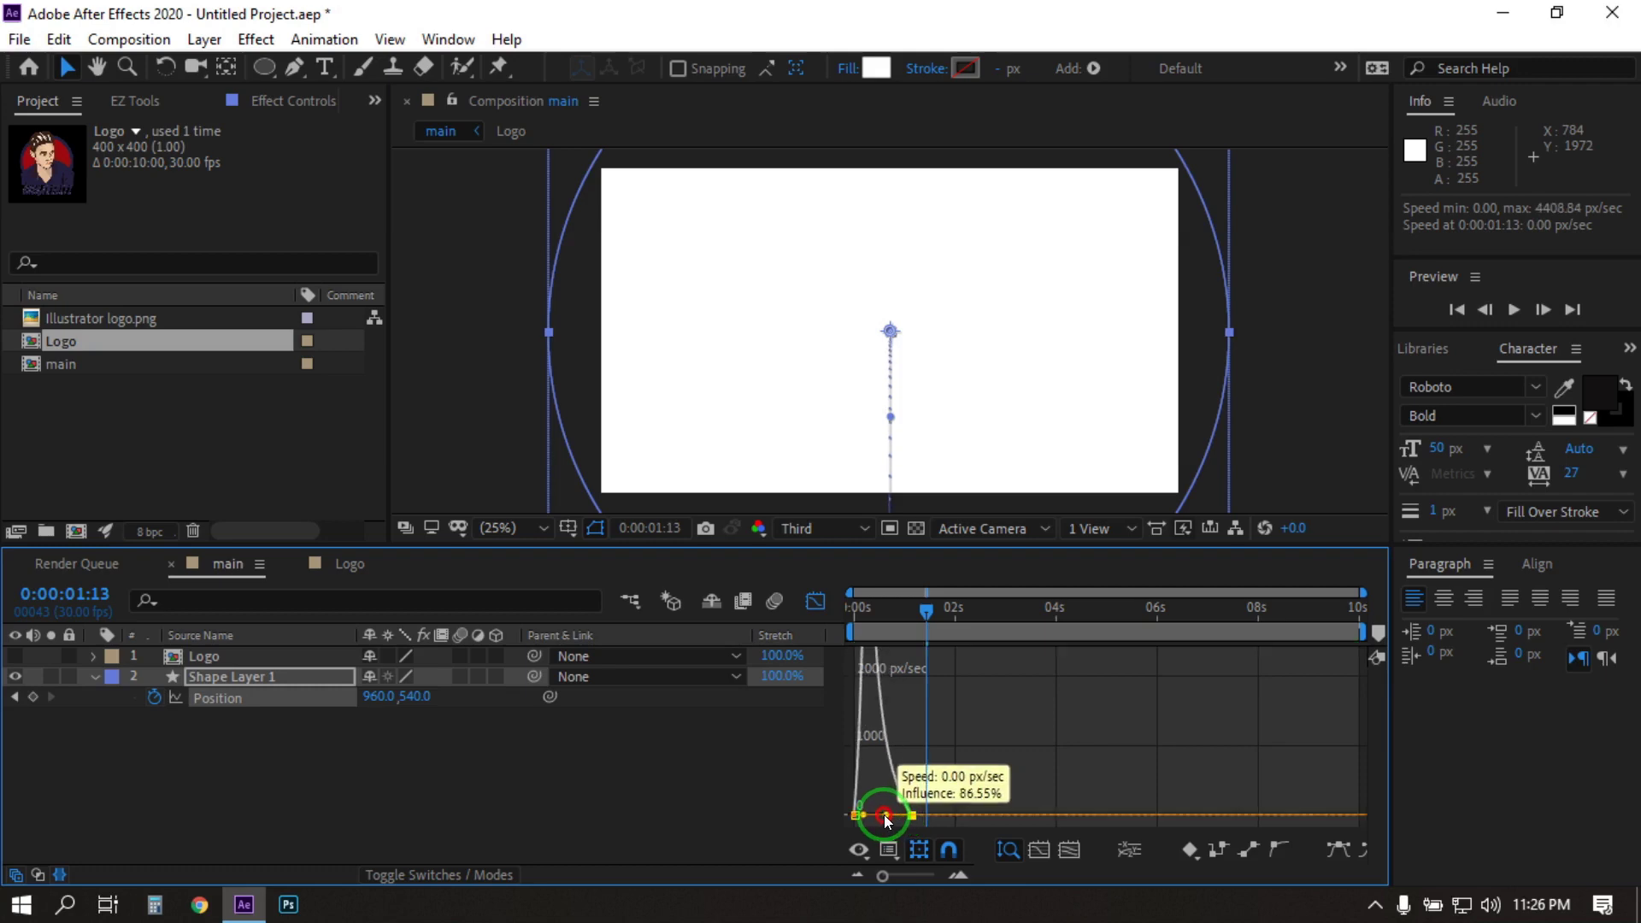
left_click(813, 602)
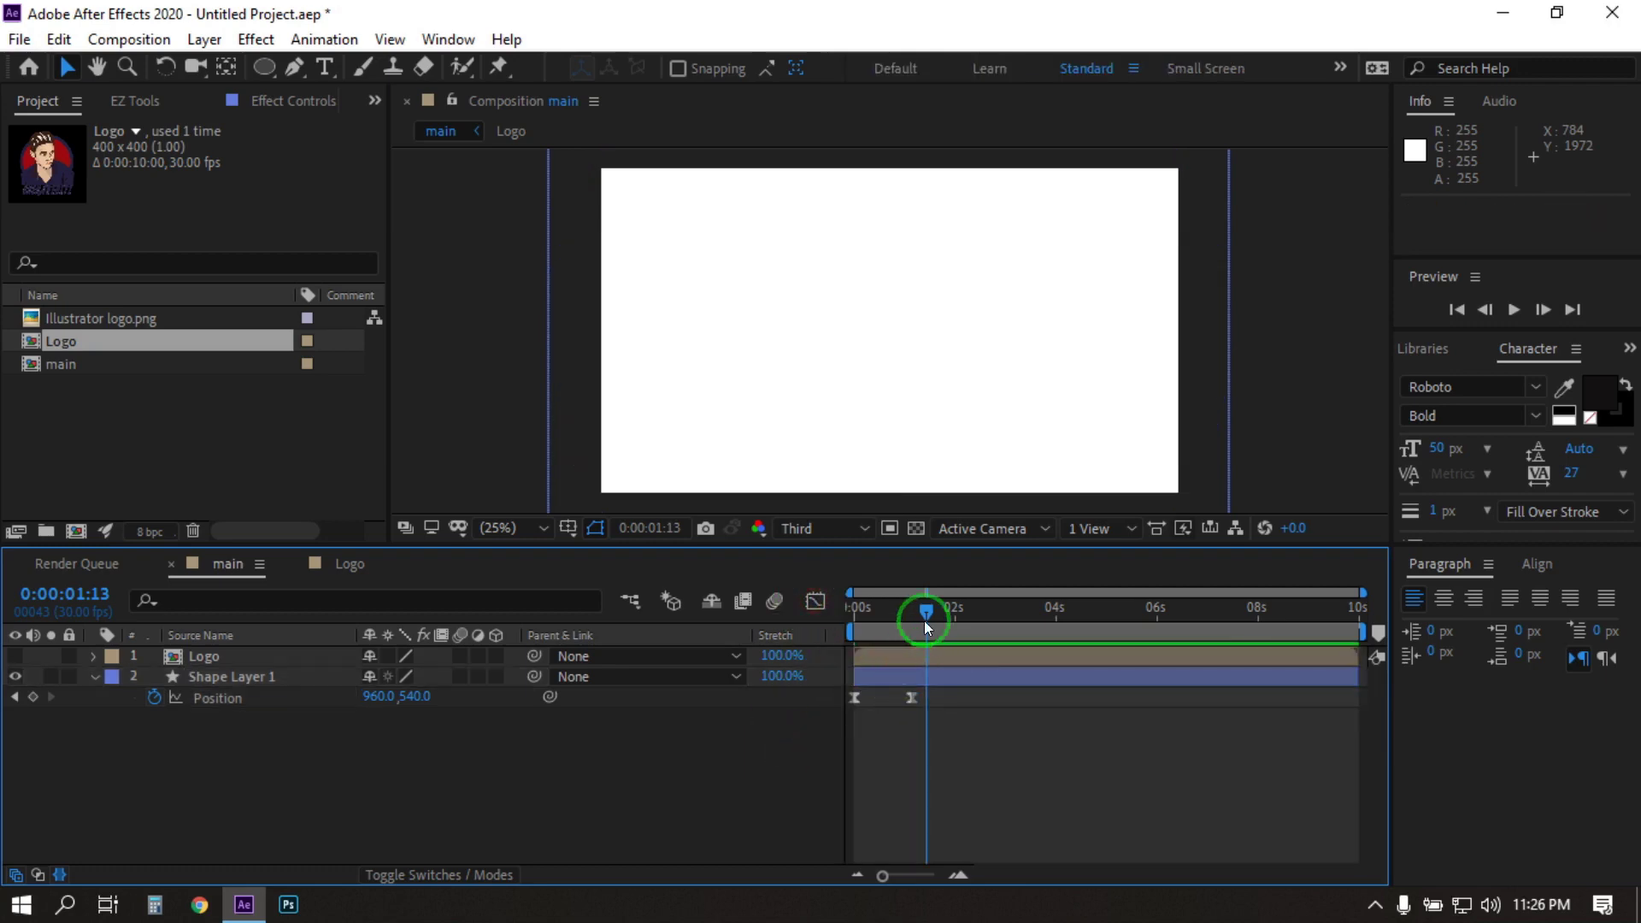
Play the animation repeatedly from the start to examine the circle's eased rise.
left_click_drag(926, 610, 780, 634)
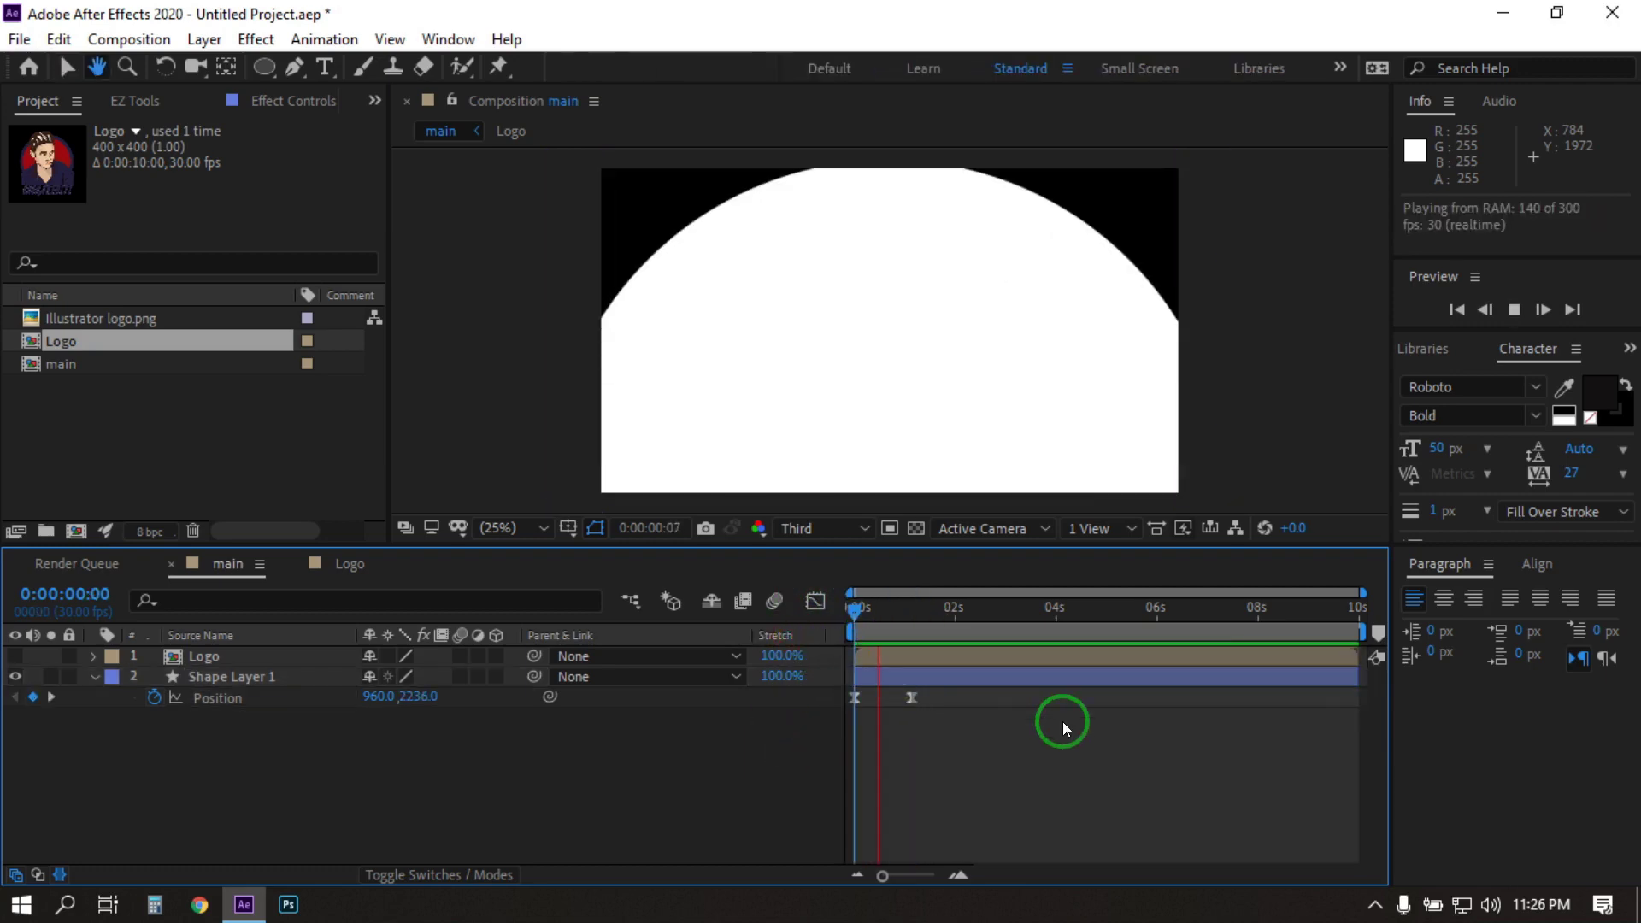
left_click(913, 614)
left_click_drag(913, 615, 791, 652)
left_click(1026, 708)
key("space")
left_click_drag(916, 613, 780, 630)
key("space")
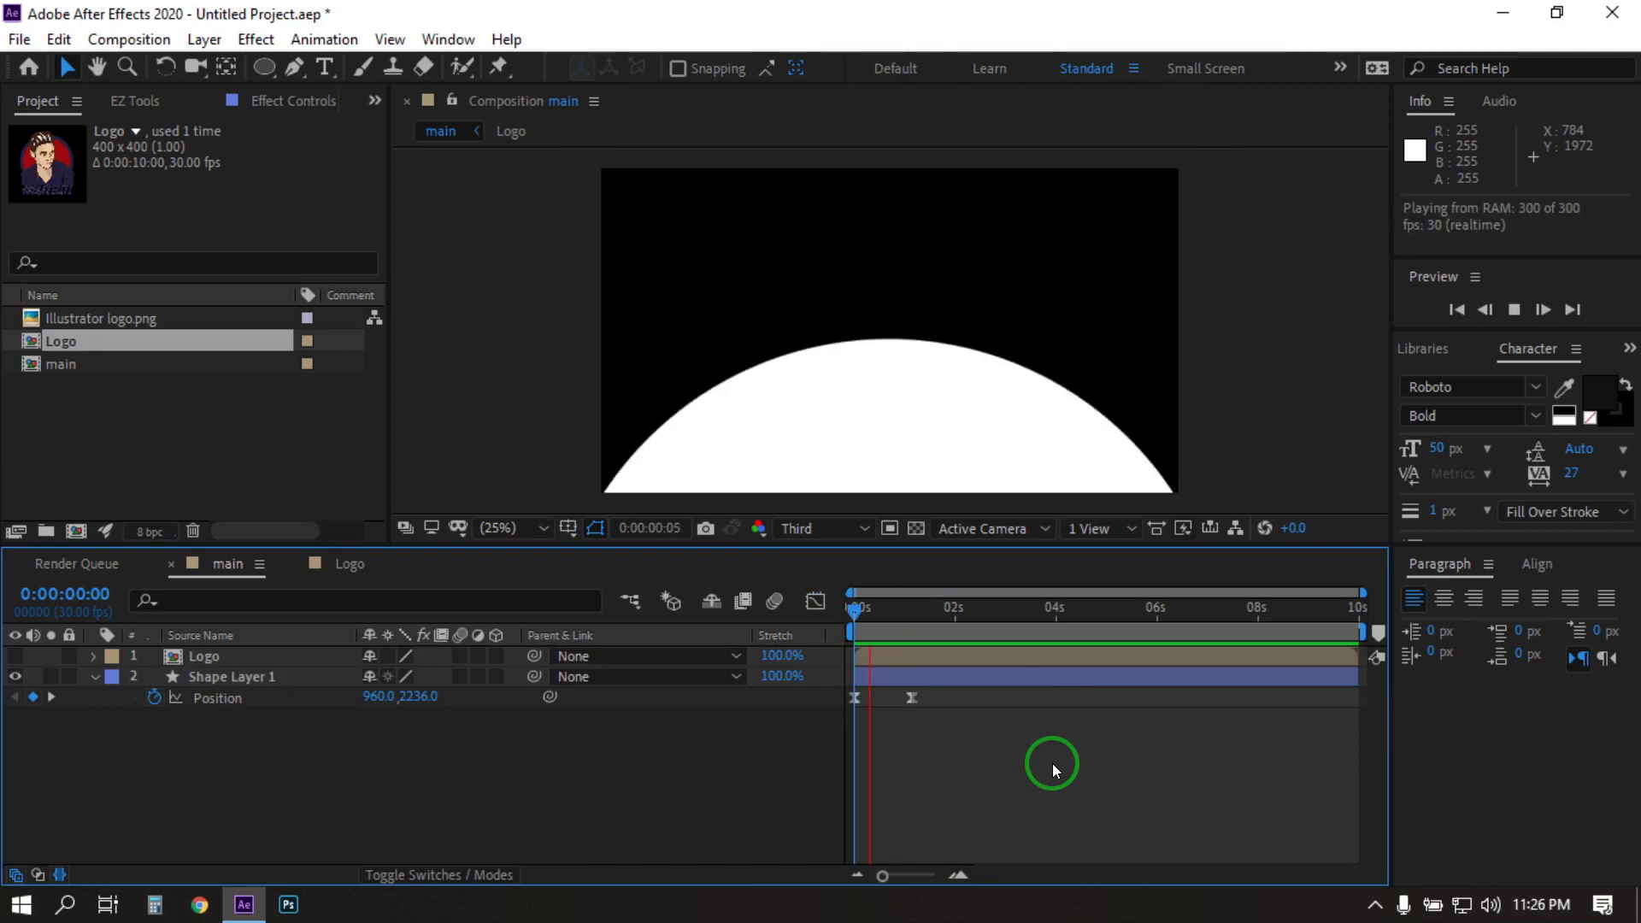
left_click(622, 776)
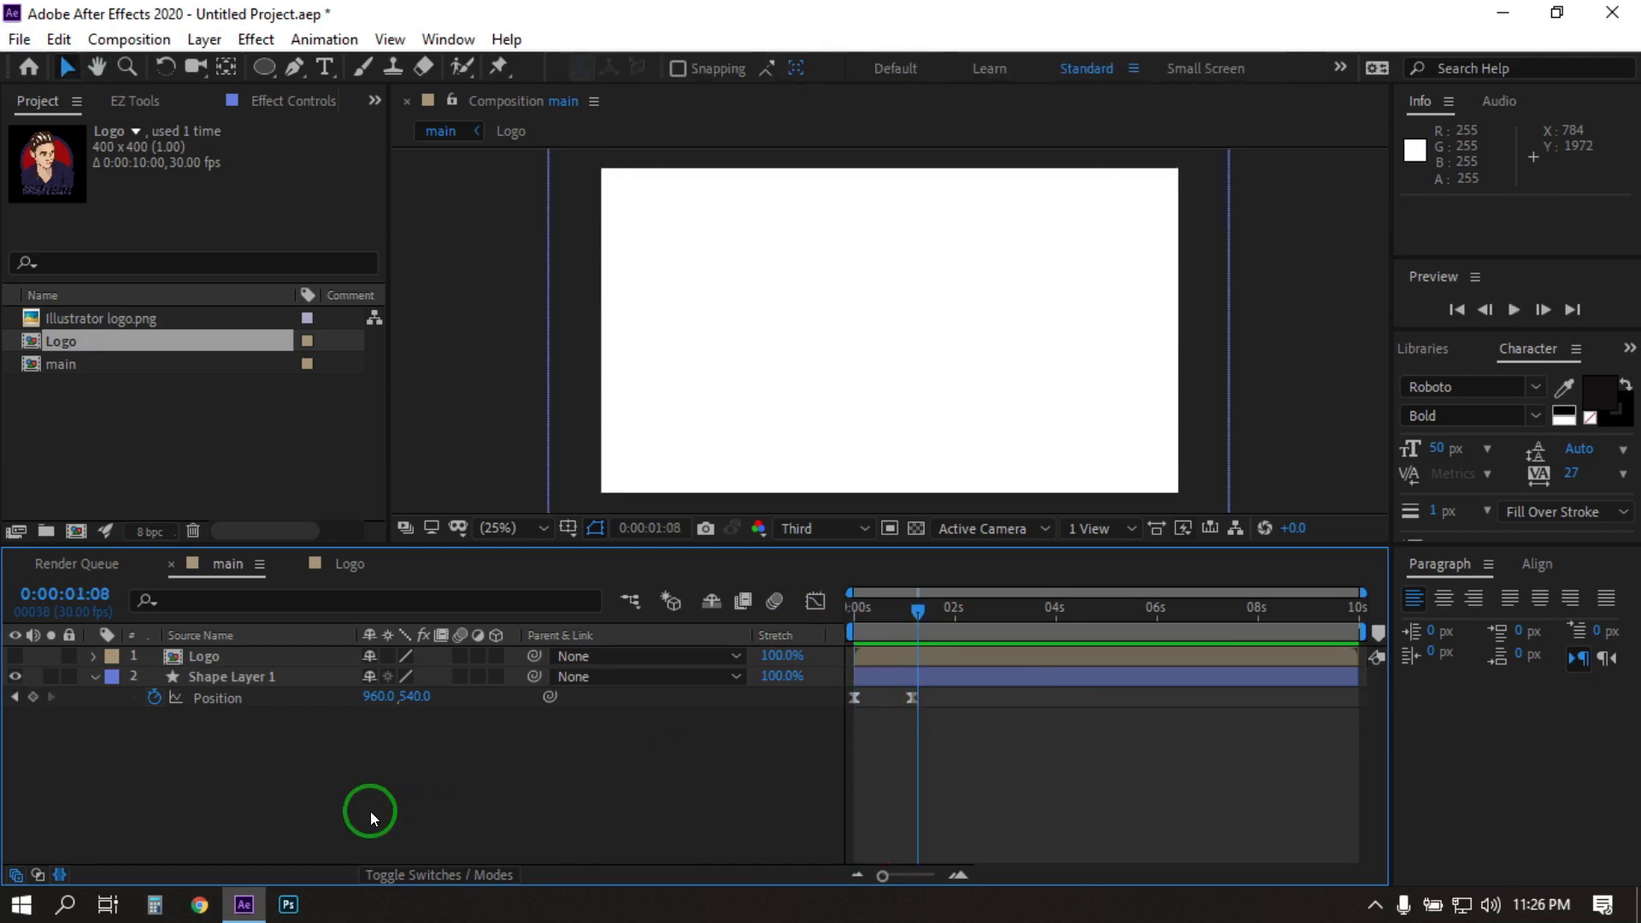
Show the Logo layer and add a Position keyframe to it at 0:00:01:04, centred at 960, 540.
left_click(15, 656)
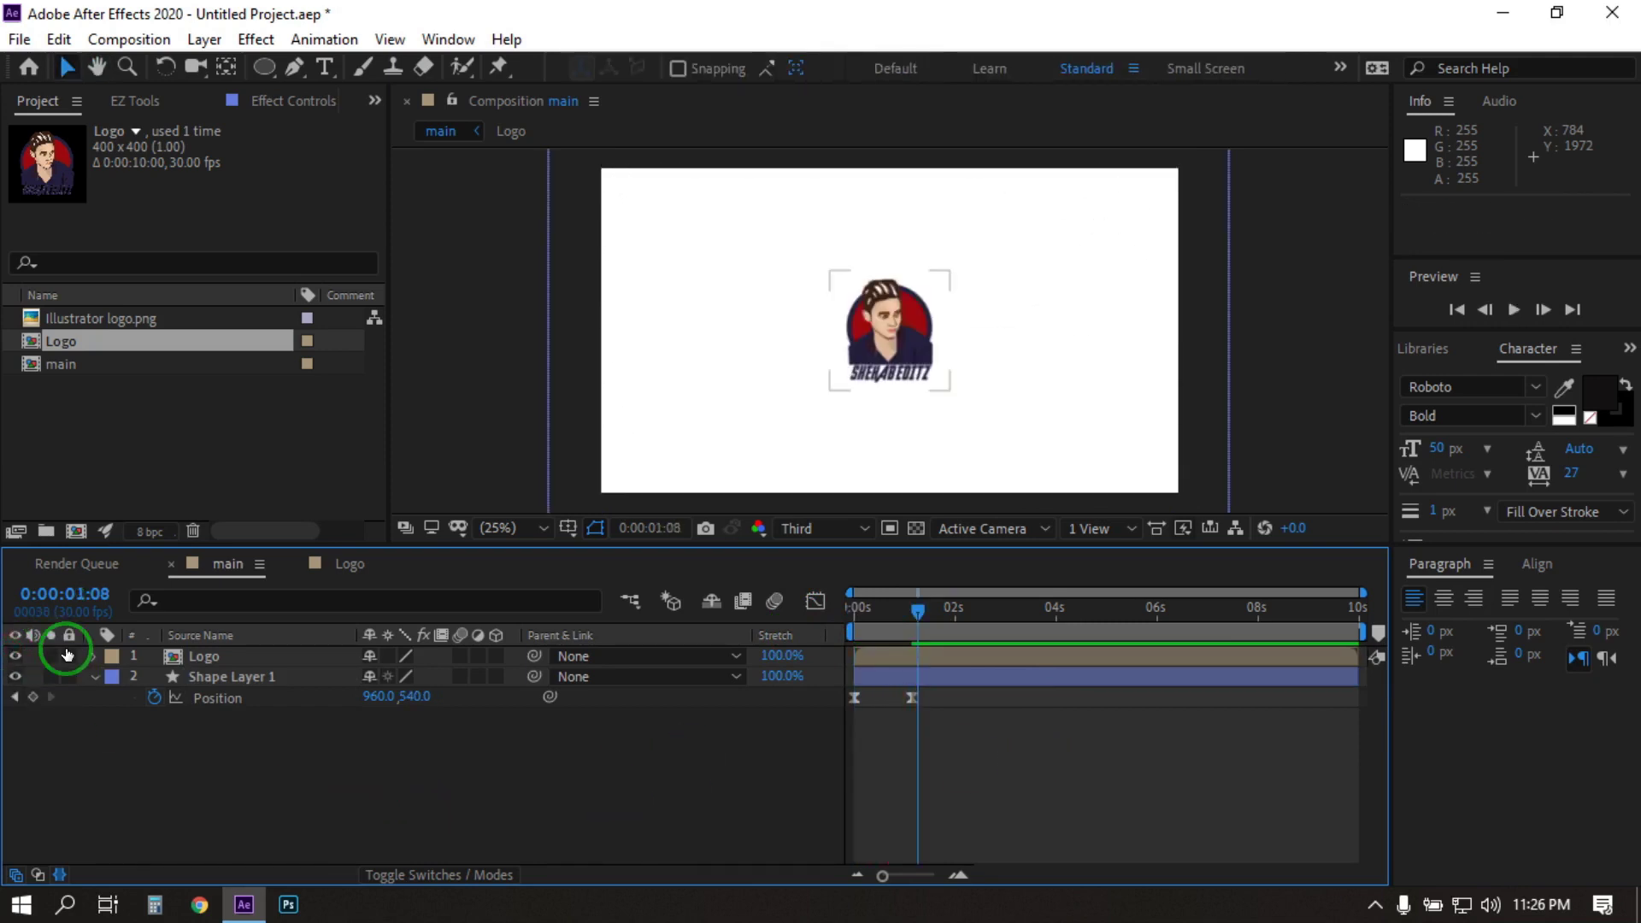
left_click(210, 660)
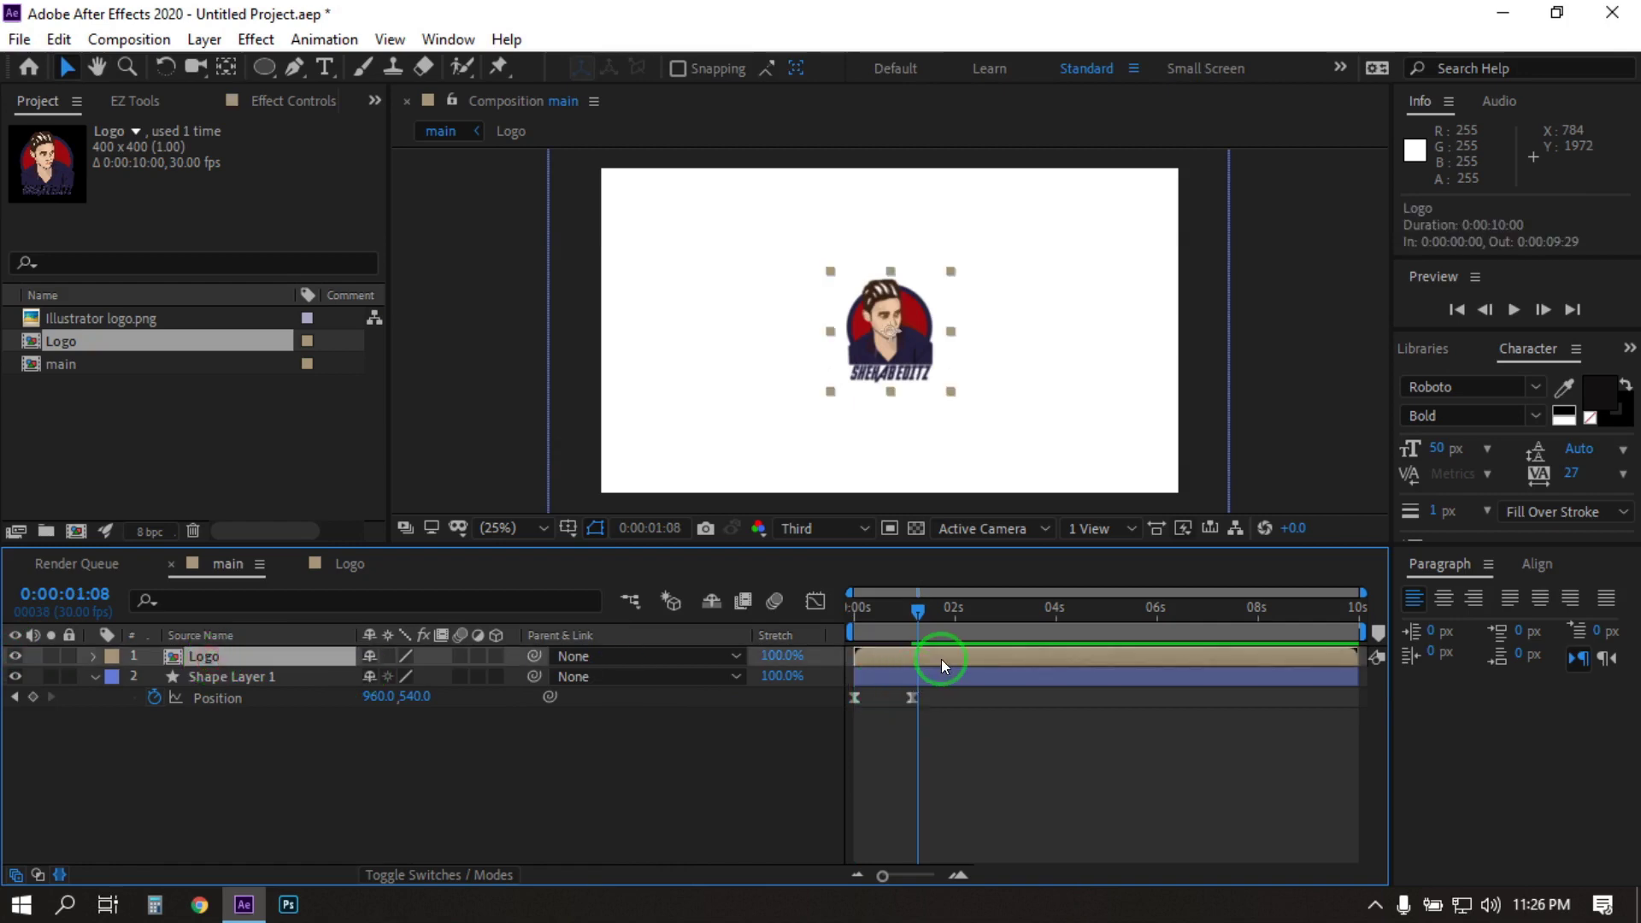
mouse_move(914, 612)
left_mouse_down()
mouse_move(896, 616)
mouse_move(909, 618)
left_mouse_up()
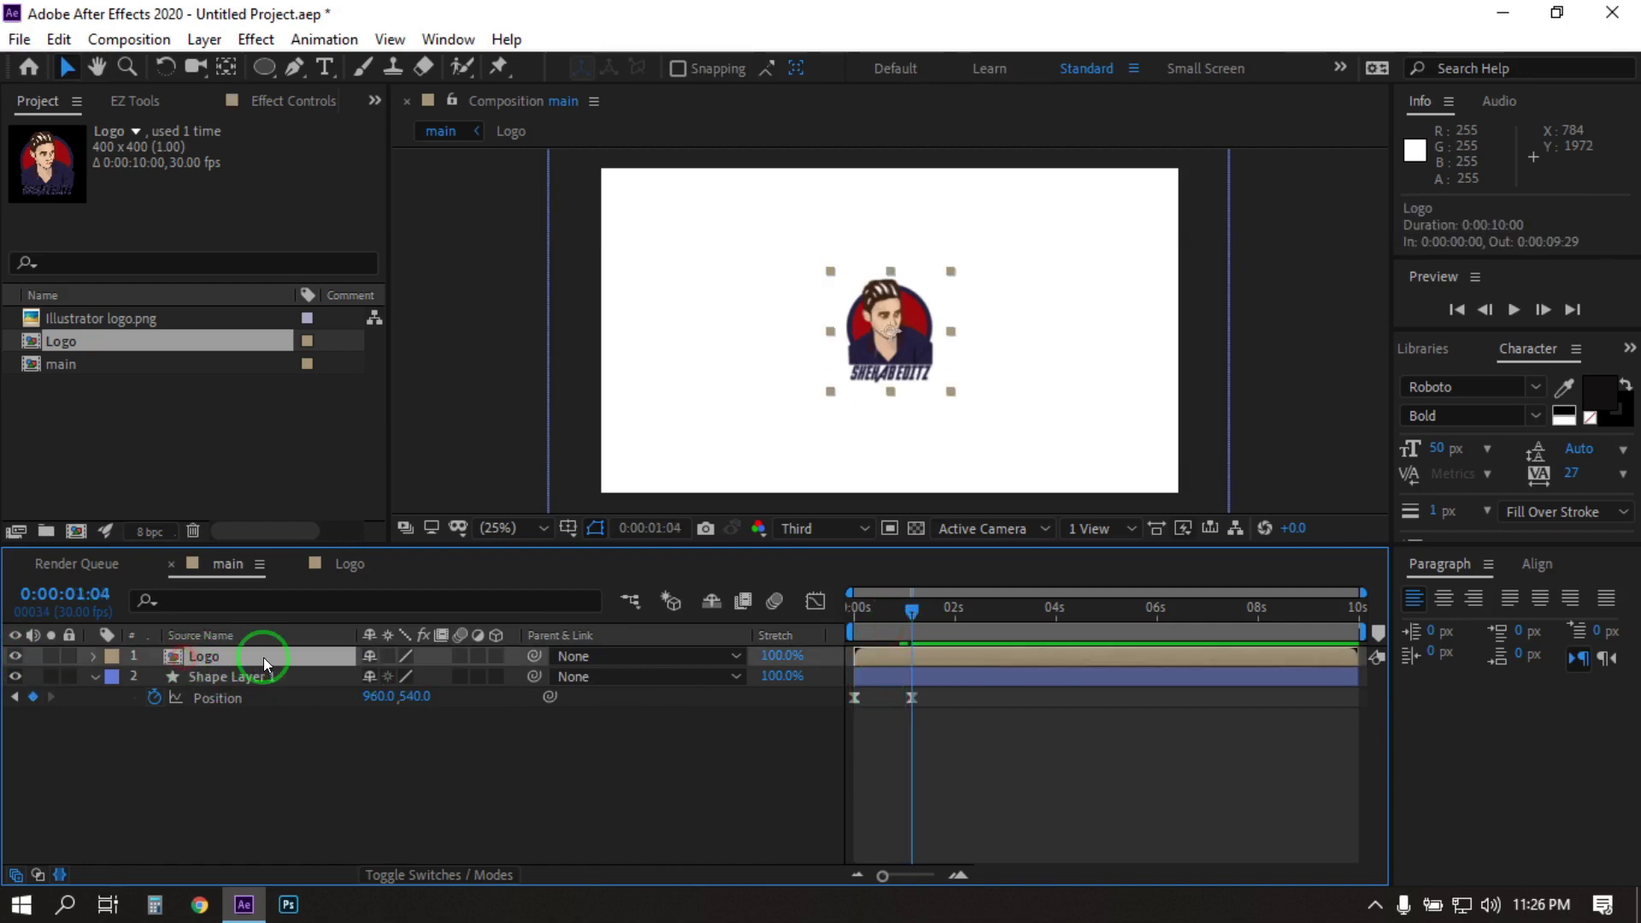
key("p")
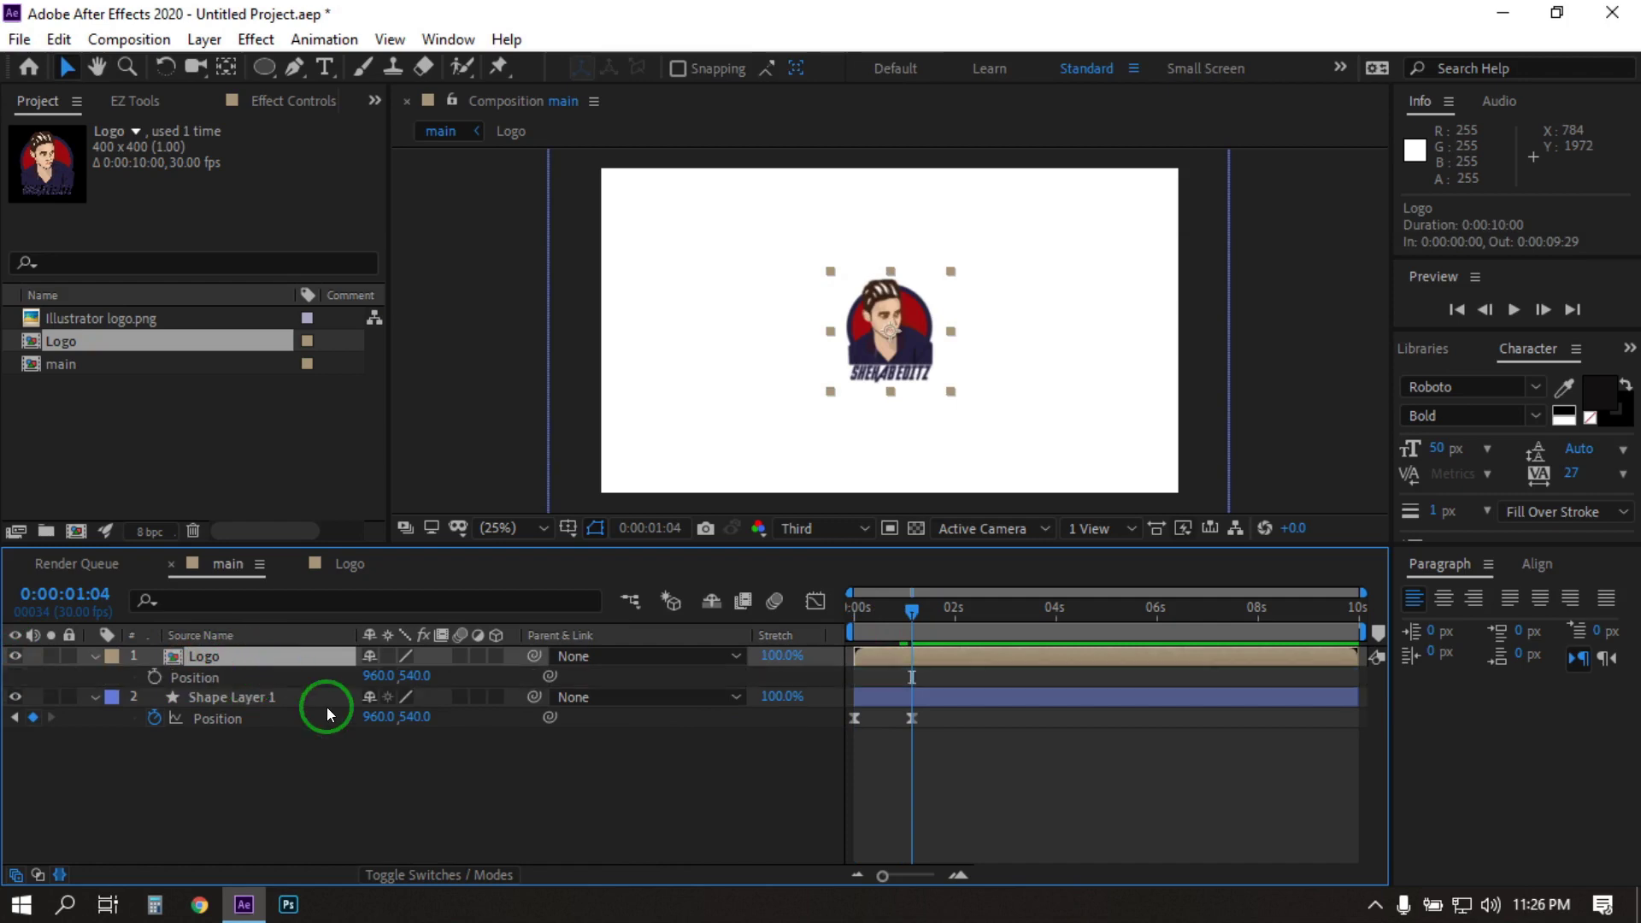
left_click(155, 678)
At 0:00:00:13, move the logo straight down below the frame to 960, 1292.
left_click_drag(899, 628, 874, 622)
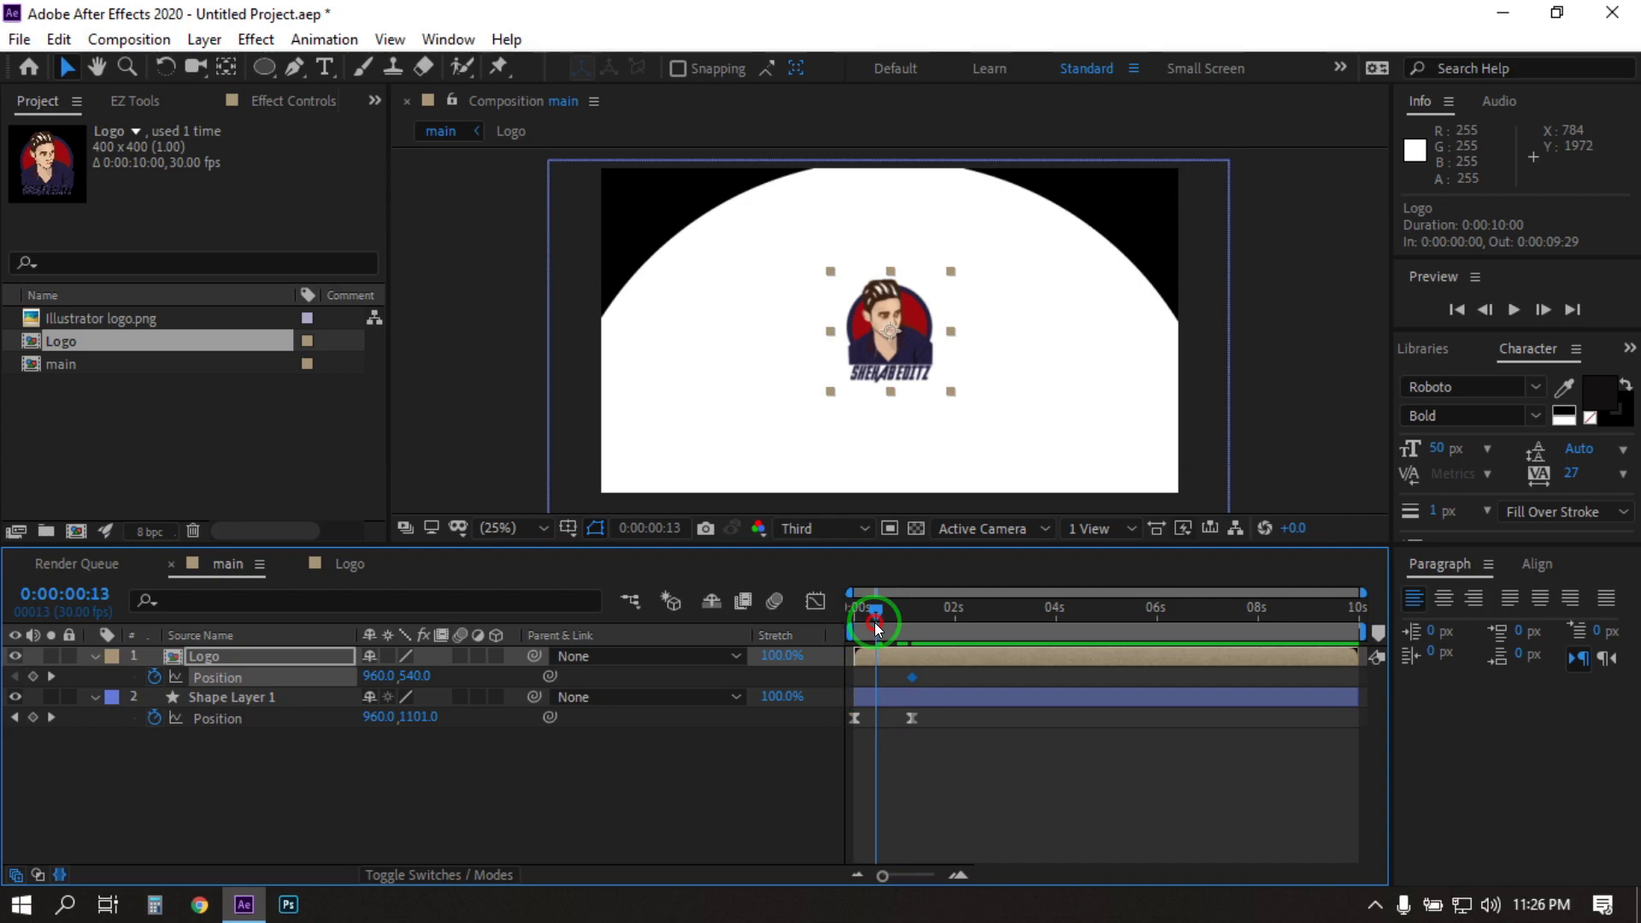
left_click_drag(882, 343, 889, 571)
left_click(782, 732)
Apply Easy Ease to both Logo Position keyframes and play the animation from the start.
left_click(940, 673)
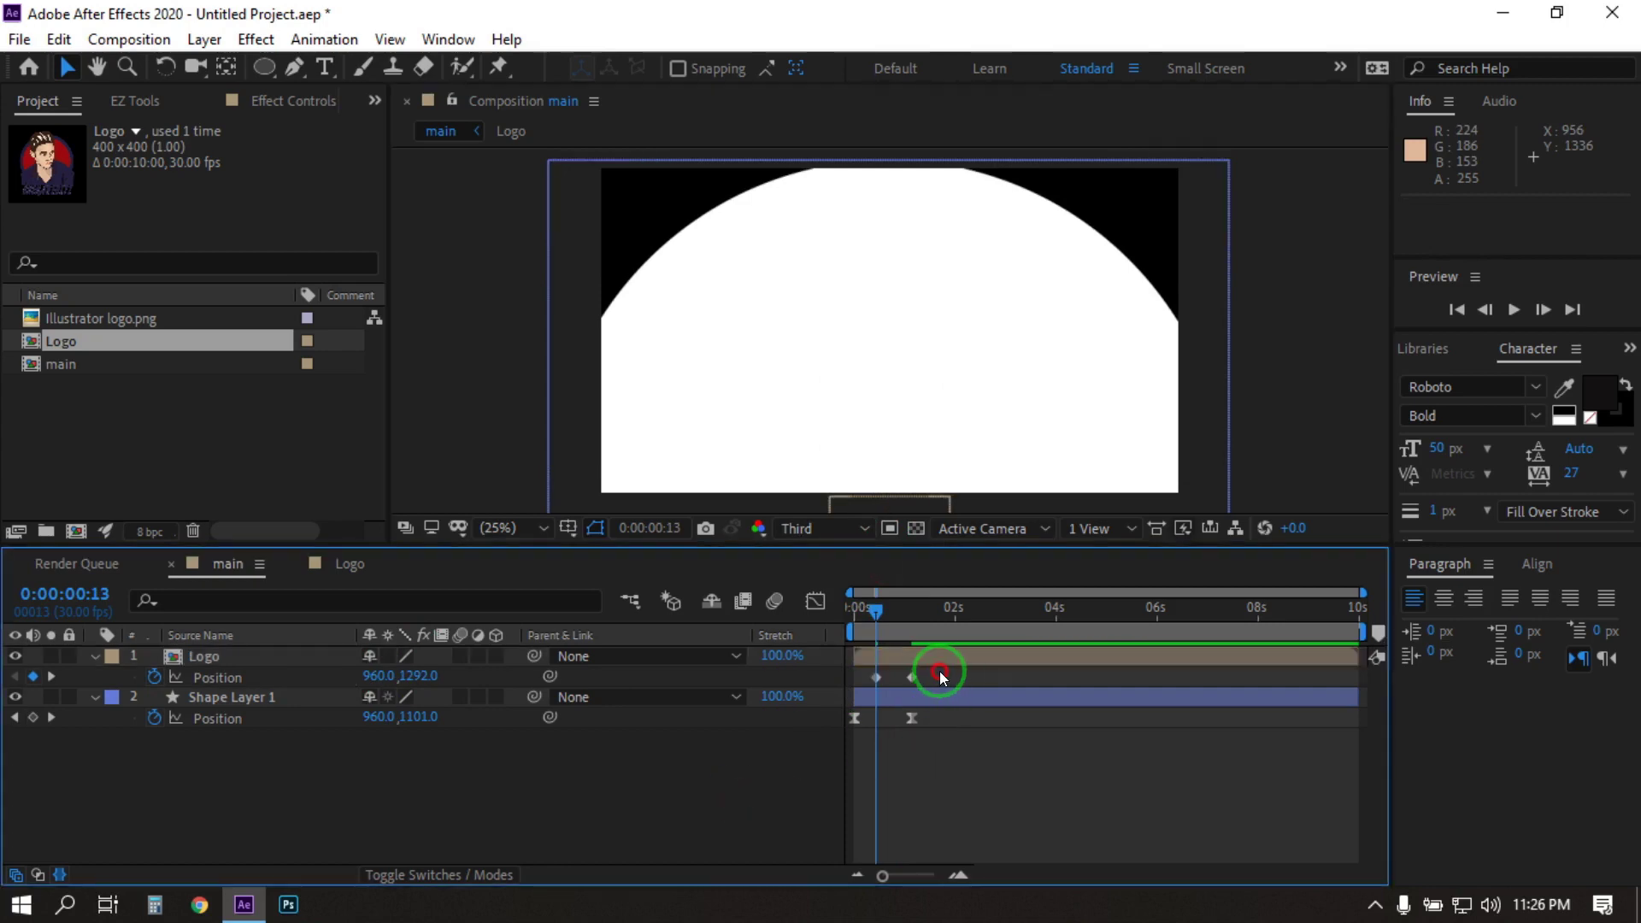
left_click(909, 677)
right_click(908, 677)
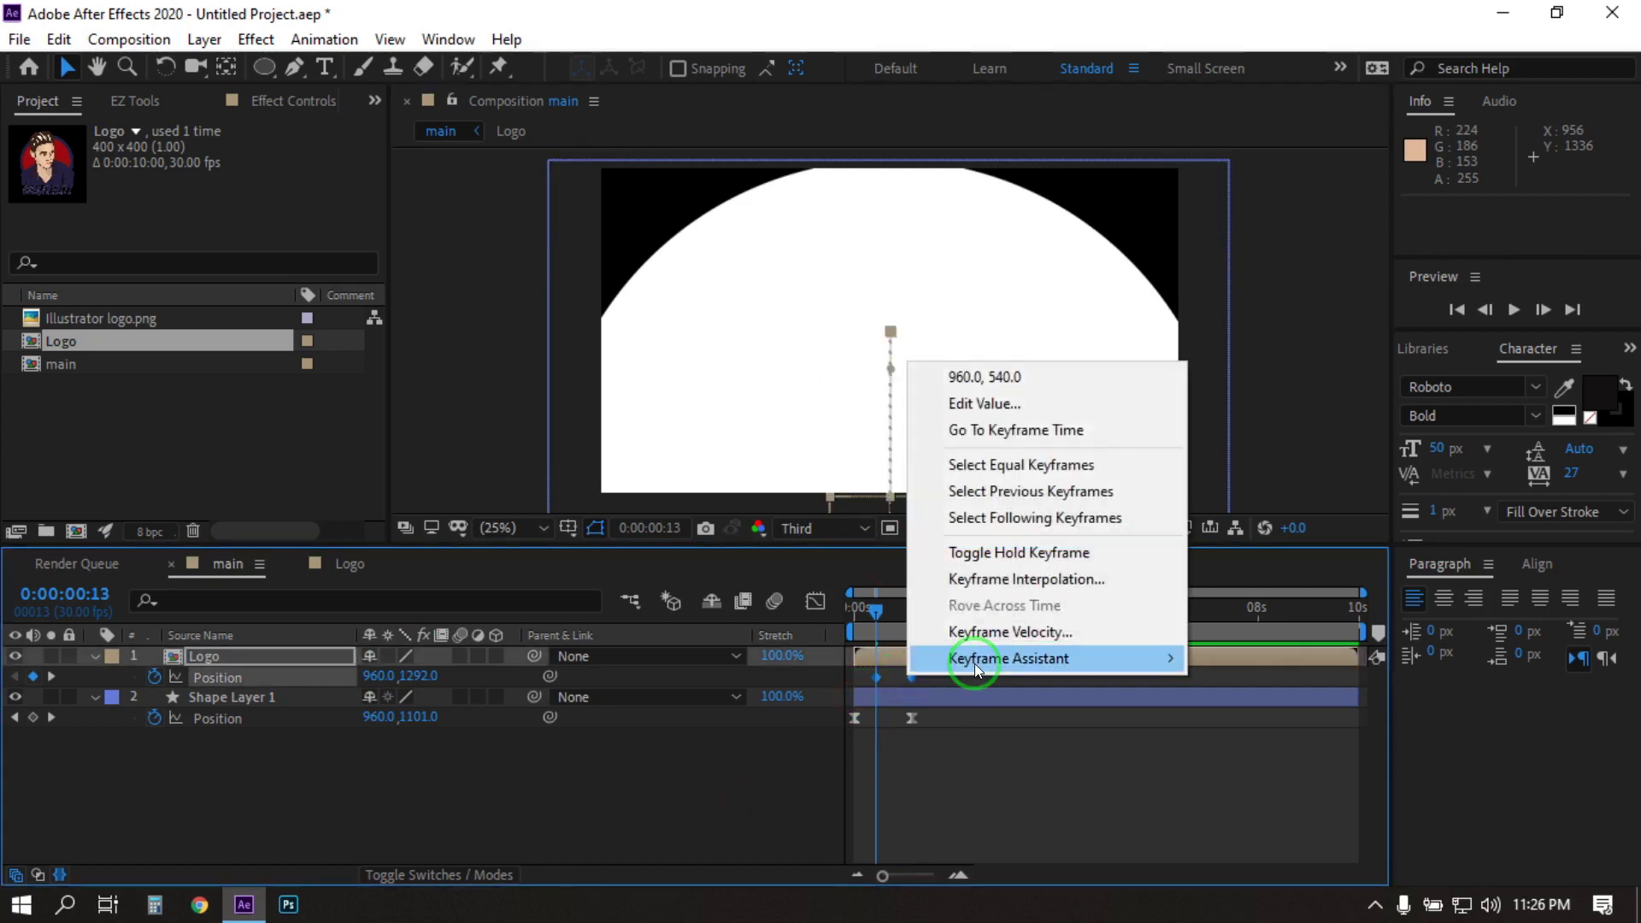
mouse_move(1091, 660)
left_click(1234, 737)
left_click(963, 726)
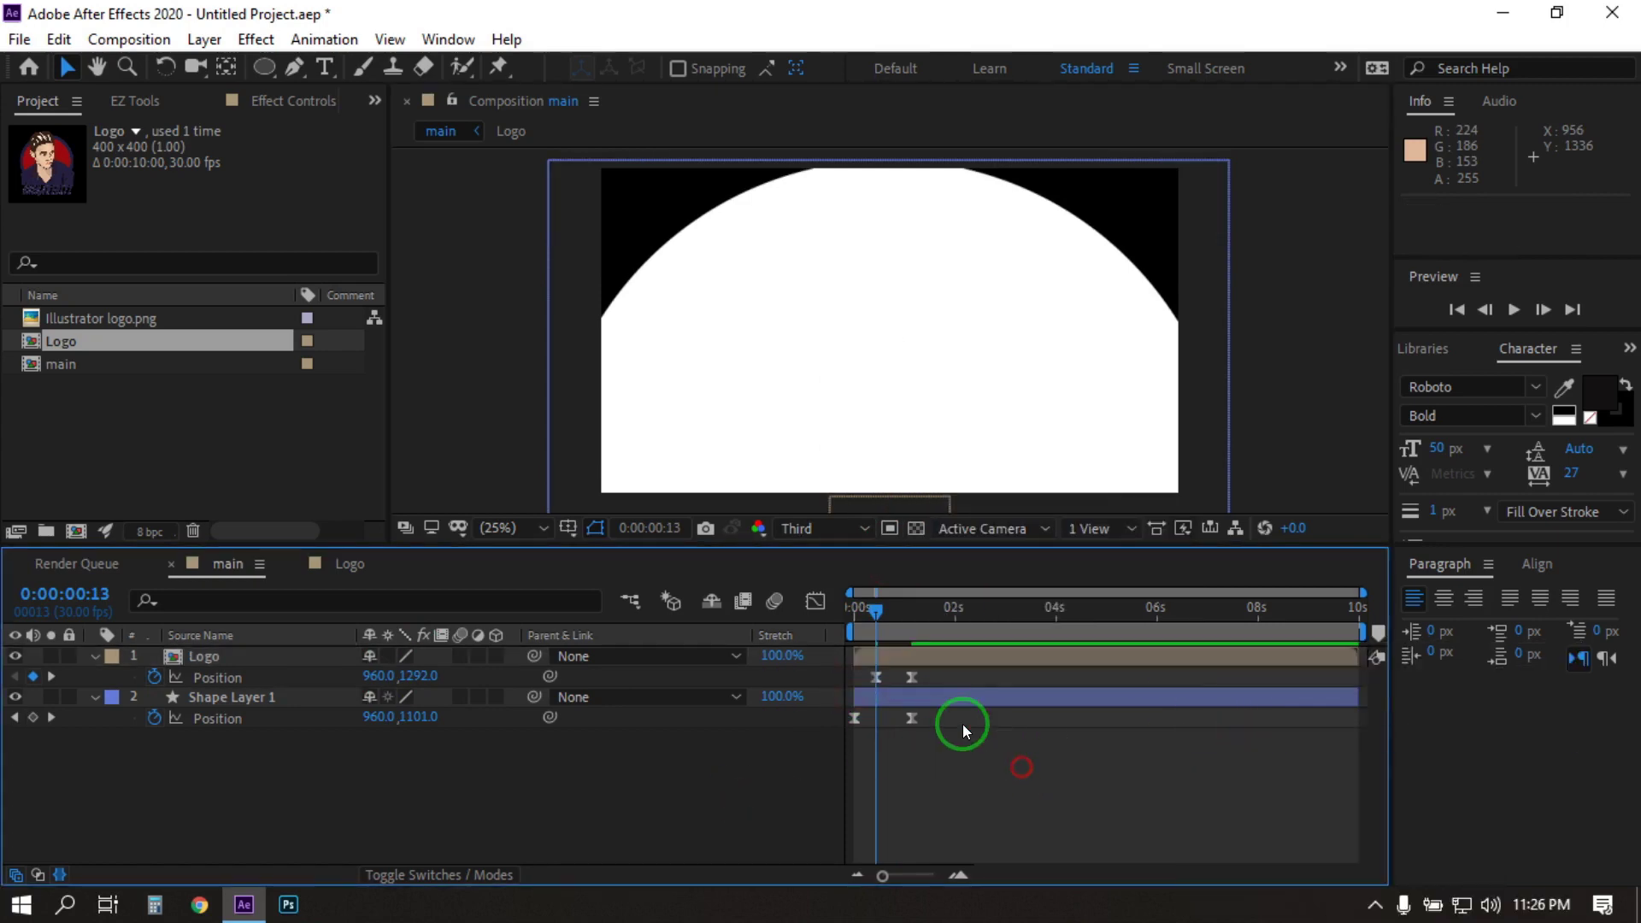
left_click_drag(870, 609, 819, 613)
left_click(1075, 719)
key("space")
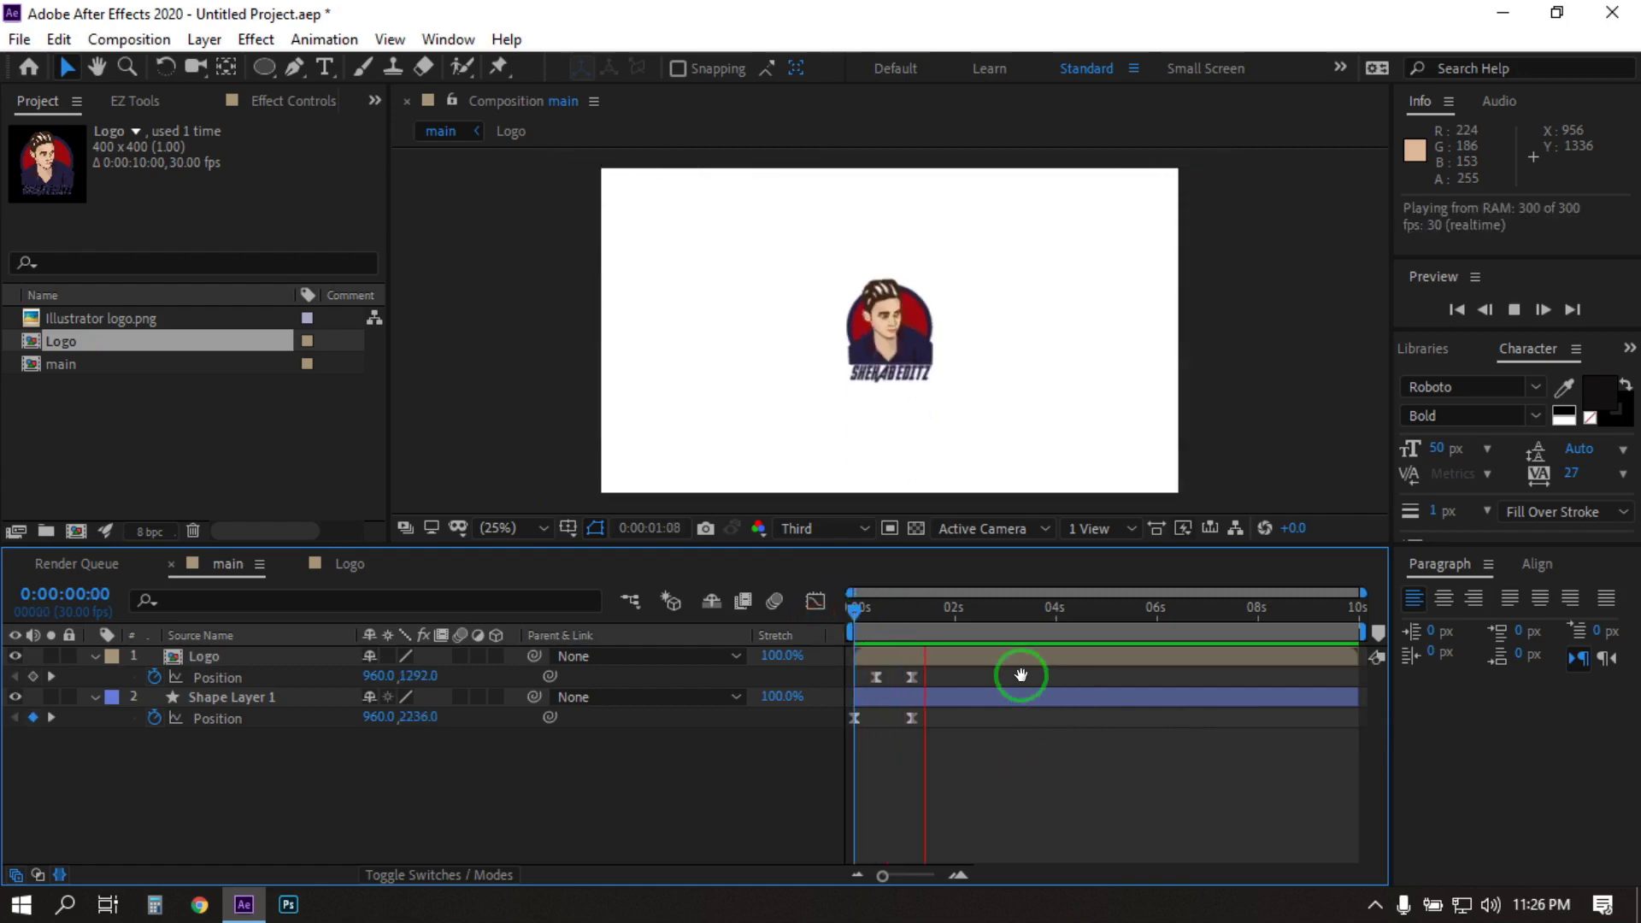
key("space")
Shift both Logo Position keyframes slightly earlier and replay the animation from the start.
left_click_drag(937, 620, 899, 620)
left_click(872, 679)
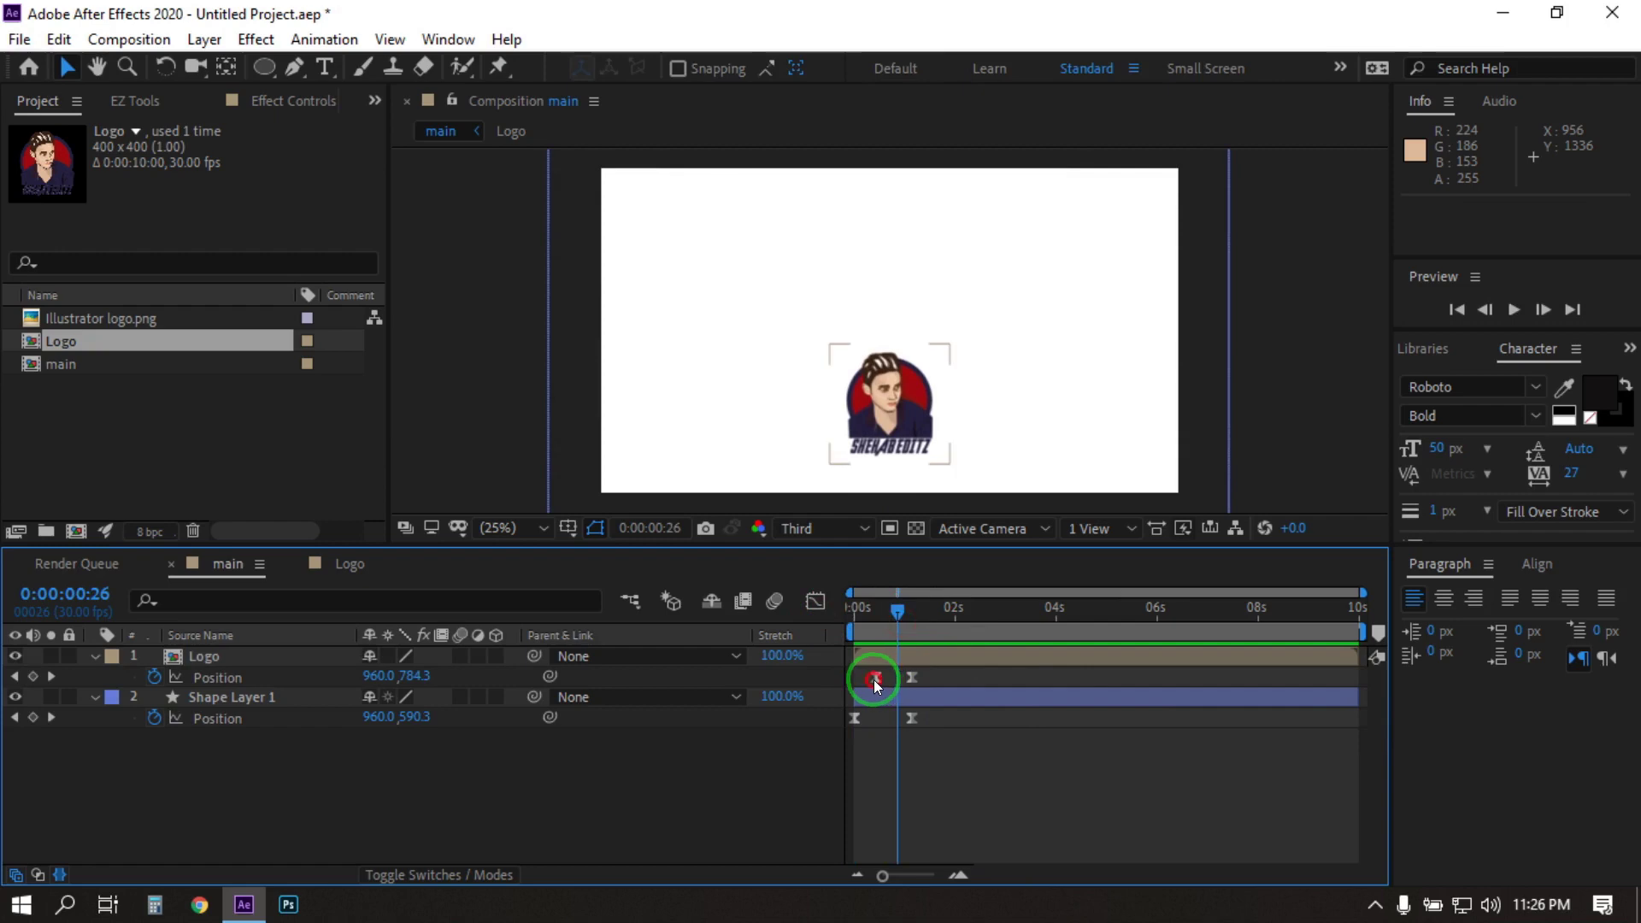
left_click_drag(870, 680, 850, 615)
left_click(950, 751)
key("space")
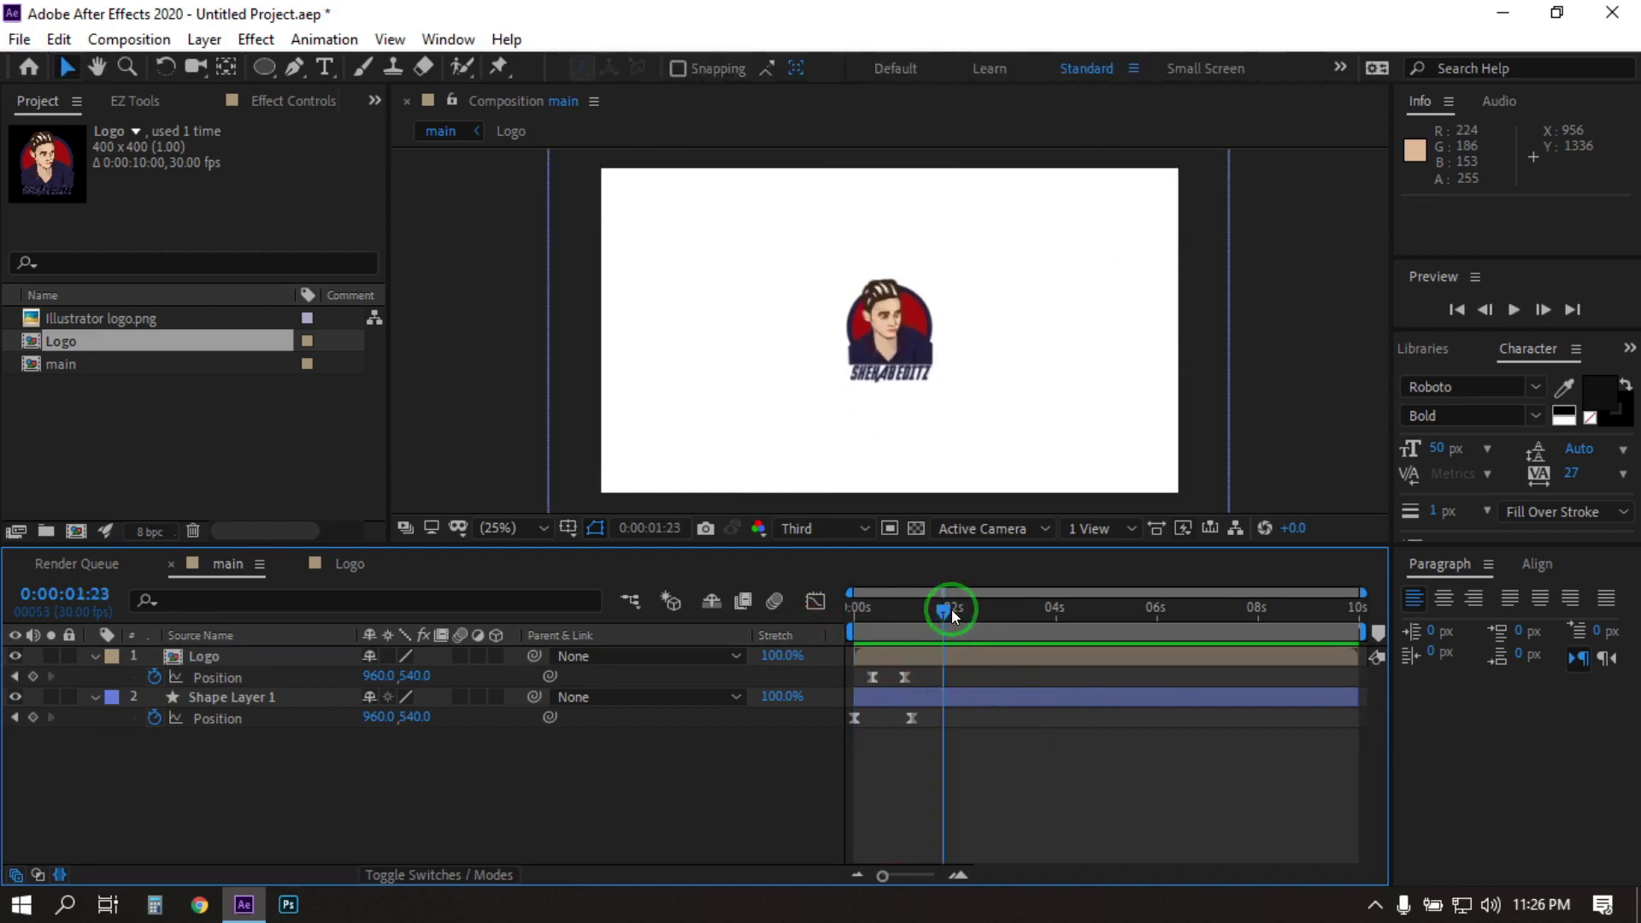
left_click_drag(945, 612, 766, 649)
key("space")
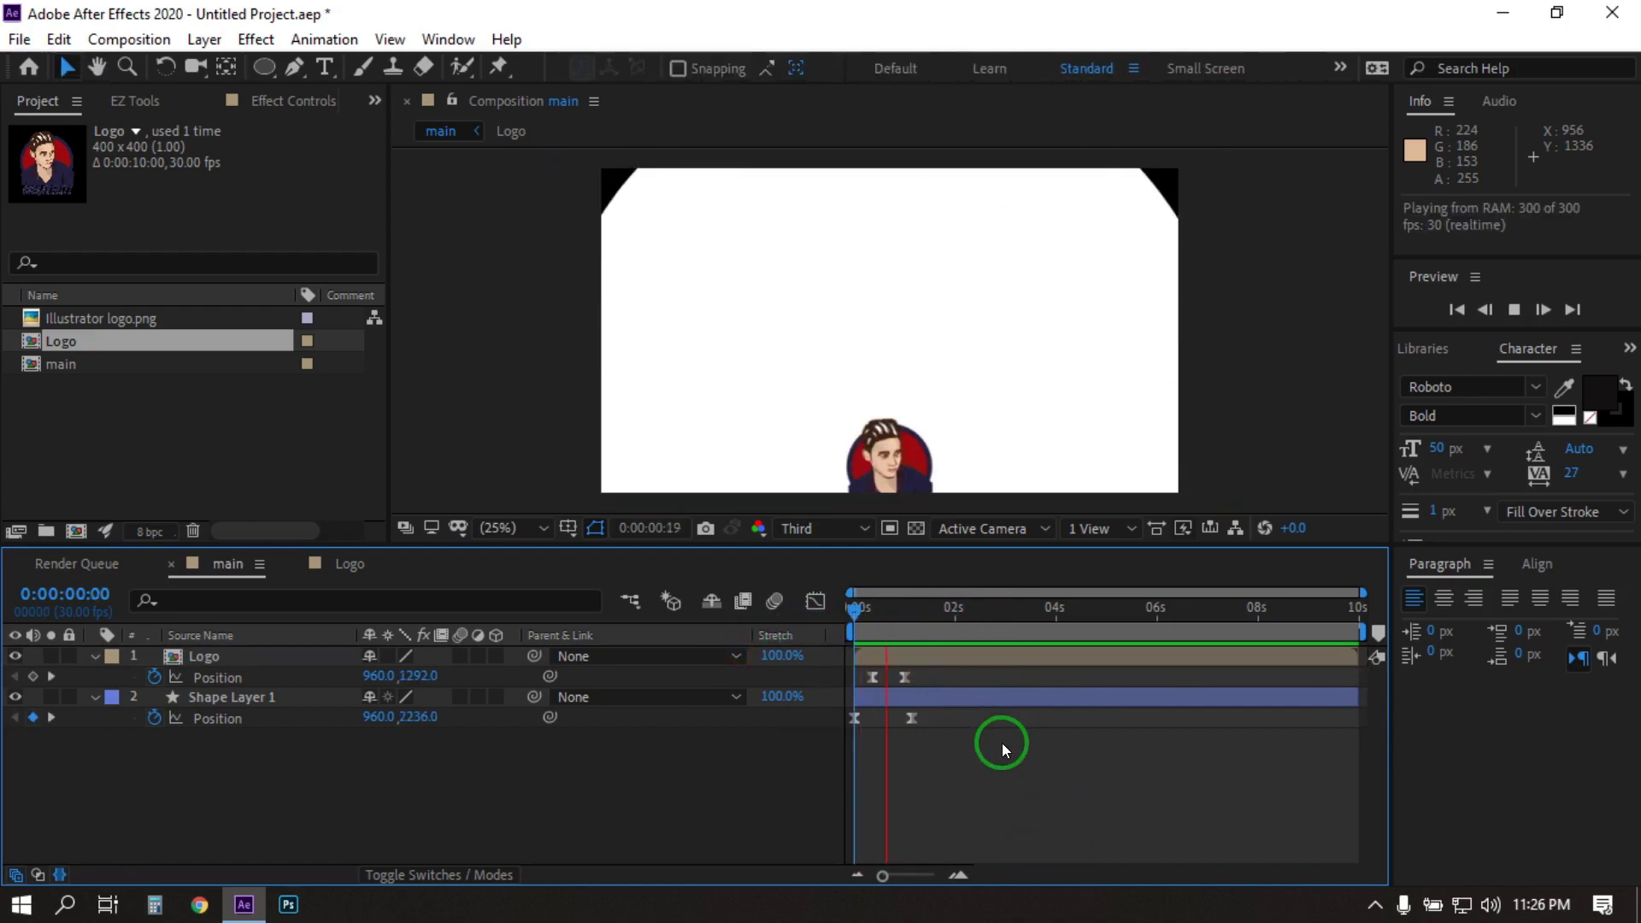
Move the Logo Position keyframes further earlier, placing the last one at 0:00:00:26, and replay the animation.
left_click(891, 674)
left_click_drag(873, 677, 896, 680)
key("space")
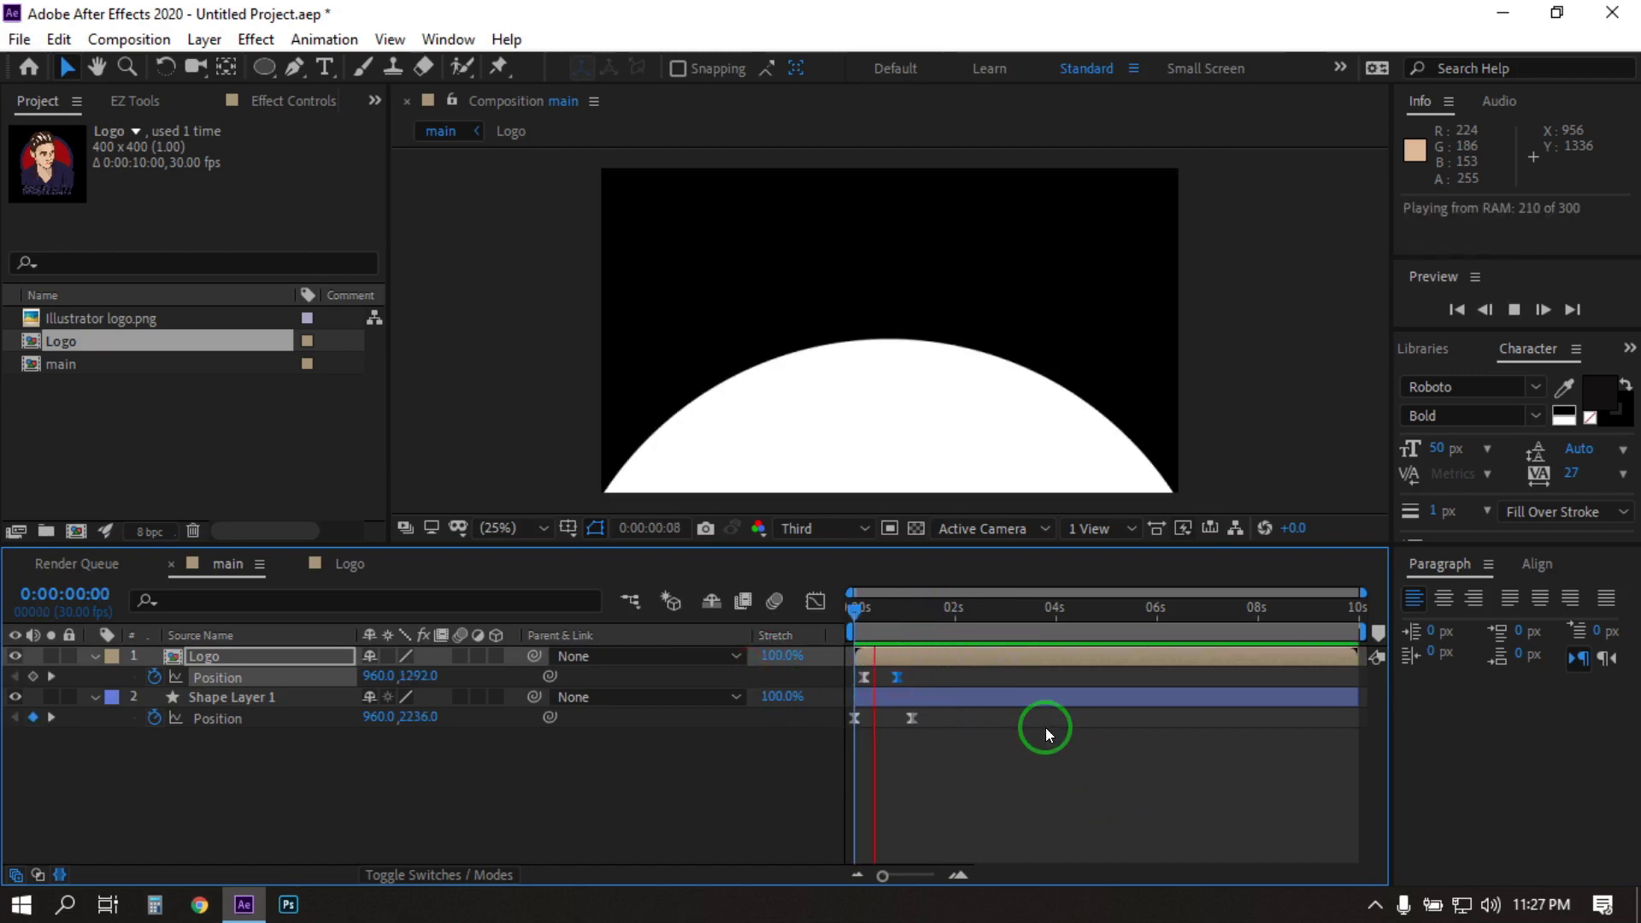
key("space")
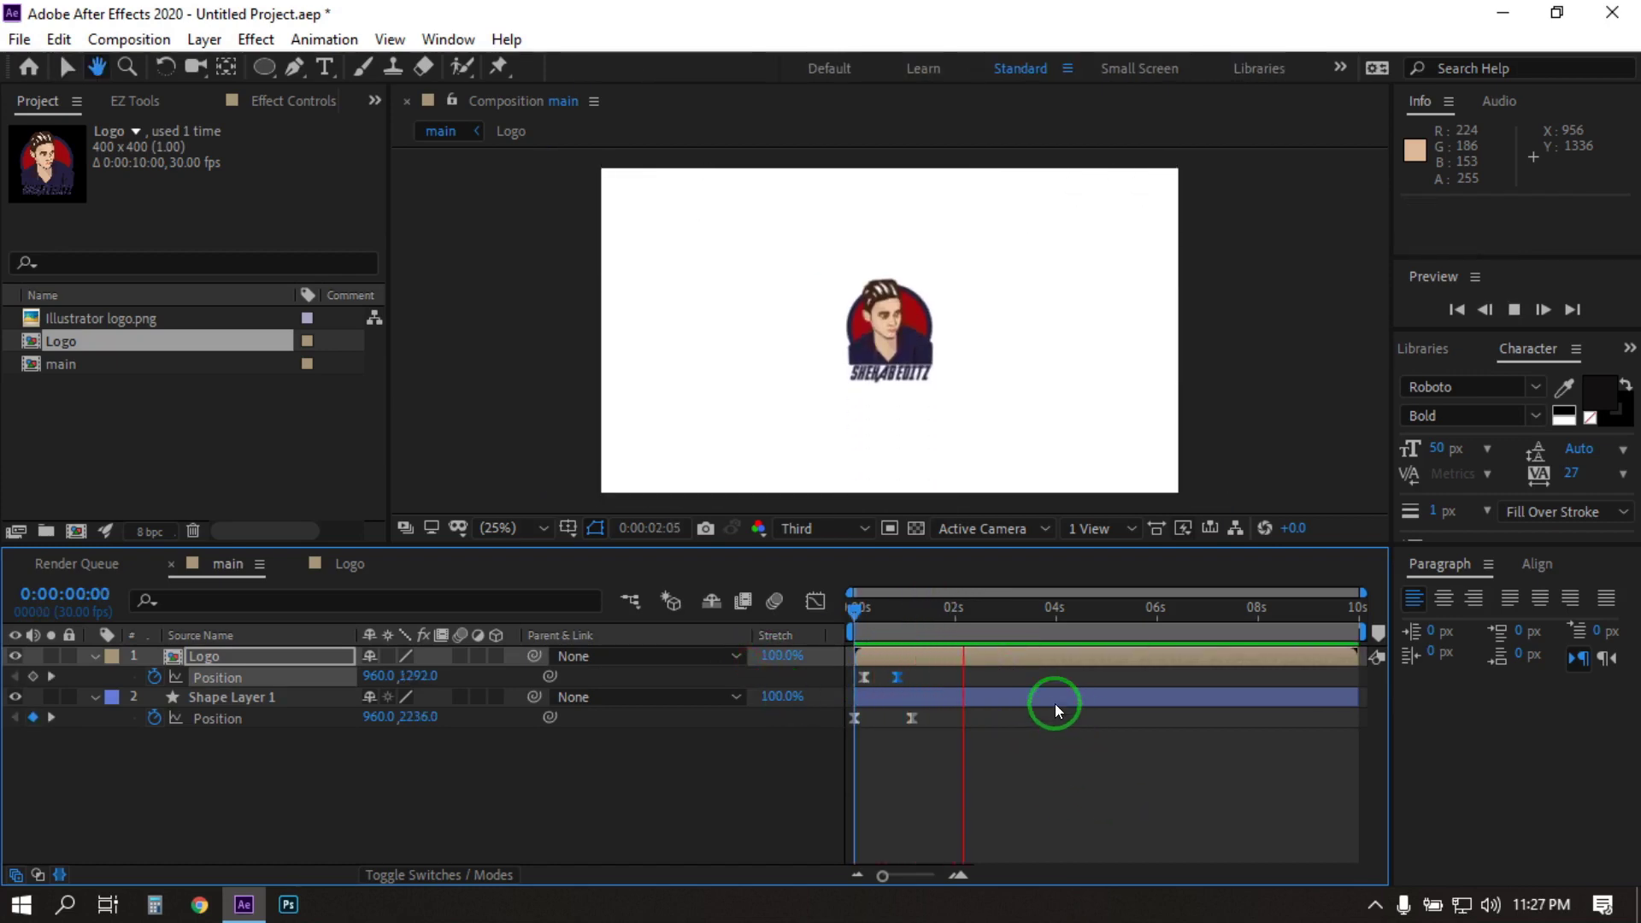
Raise the logo's resting position to 960, 478 on its last Position keyframe at 0:00:00:26.
left_click_drag(963, 612, 947, 612)
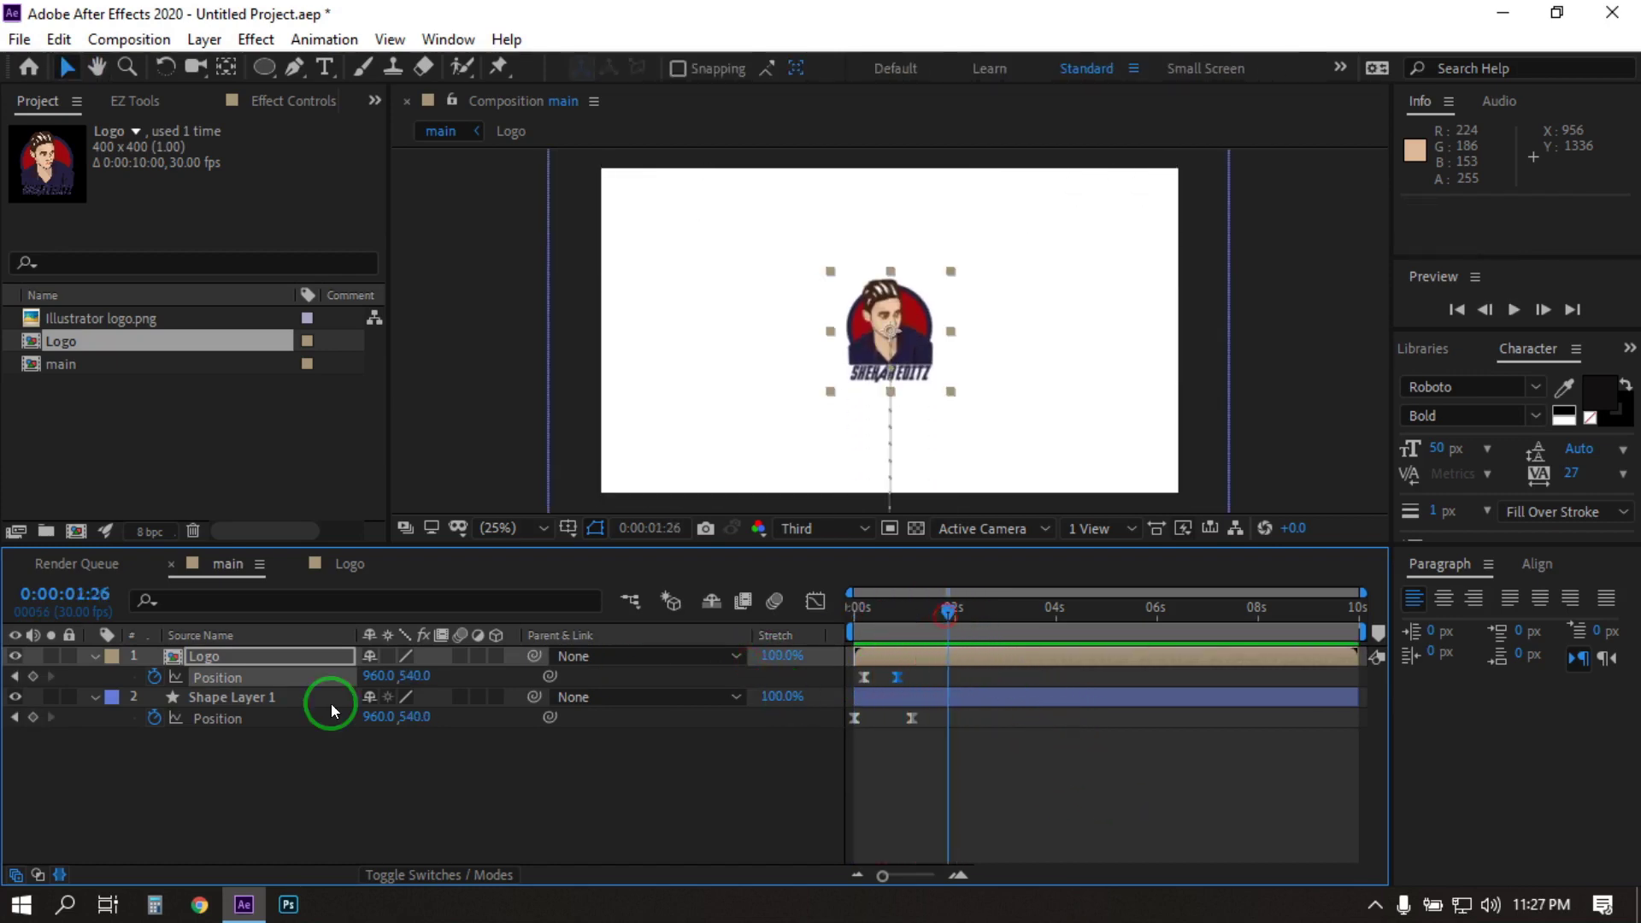
left_click(198, 658)
left_click(904, 342)
left_click_drag(949, 612, 896, 625)
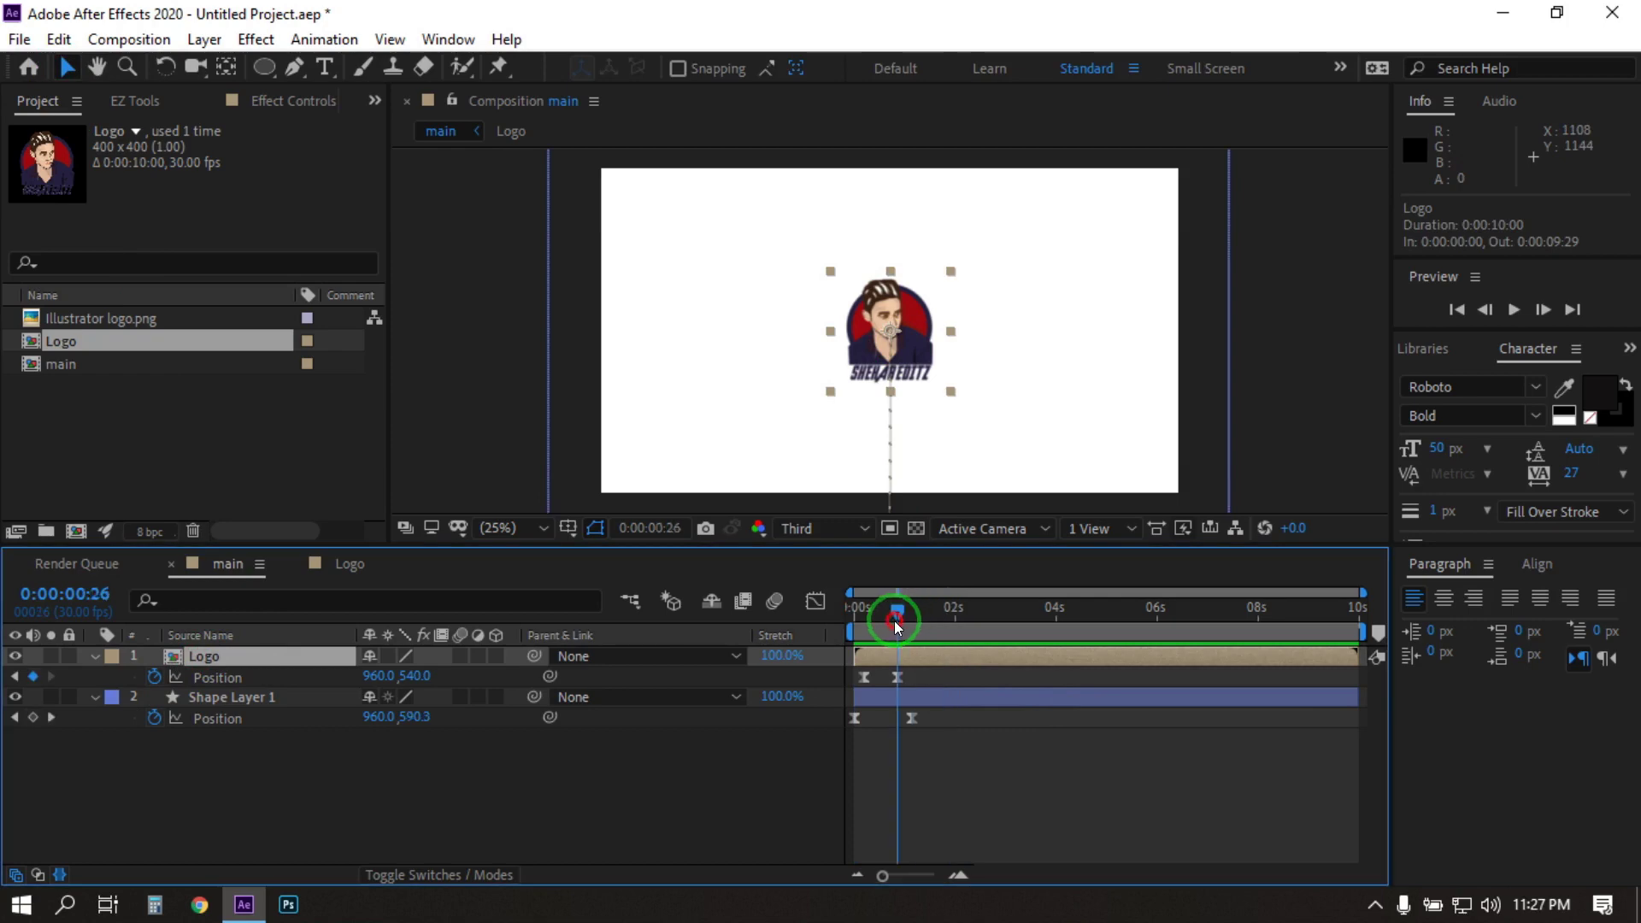
left_click(897, 677)
left_click(409, 678)
left_click_drag(409, 678, 333, 680)
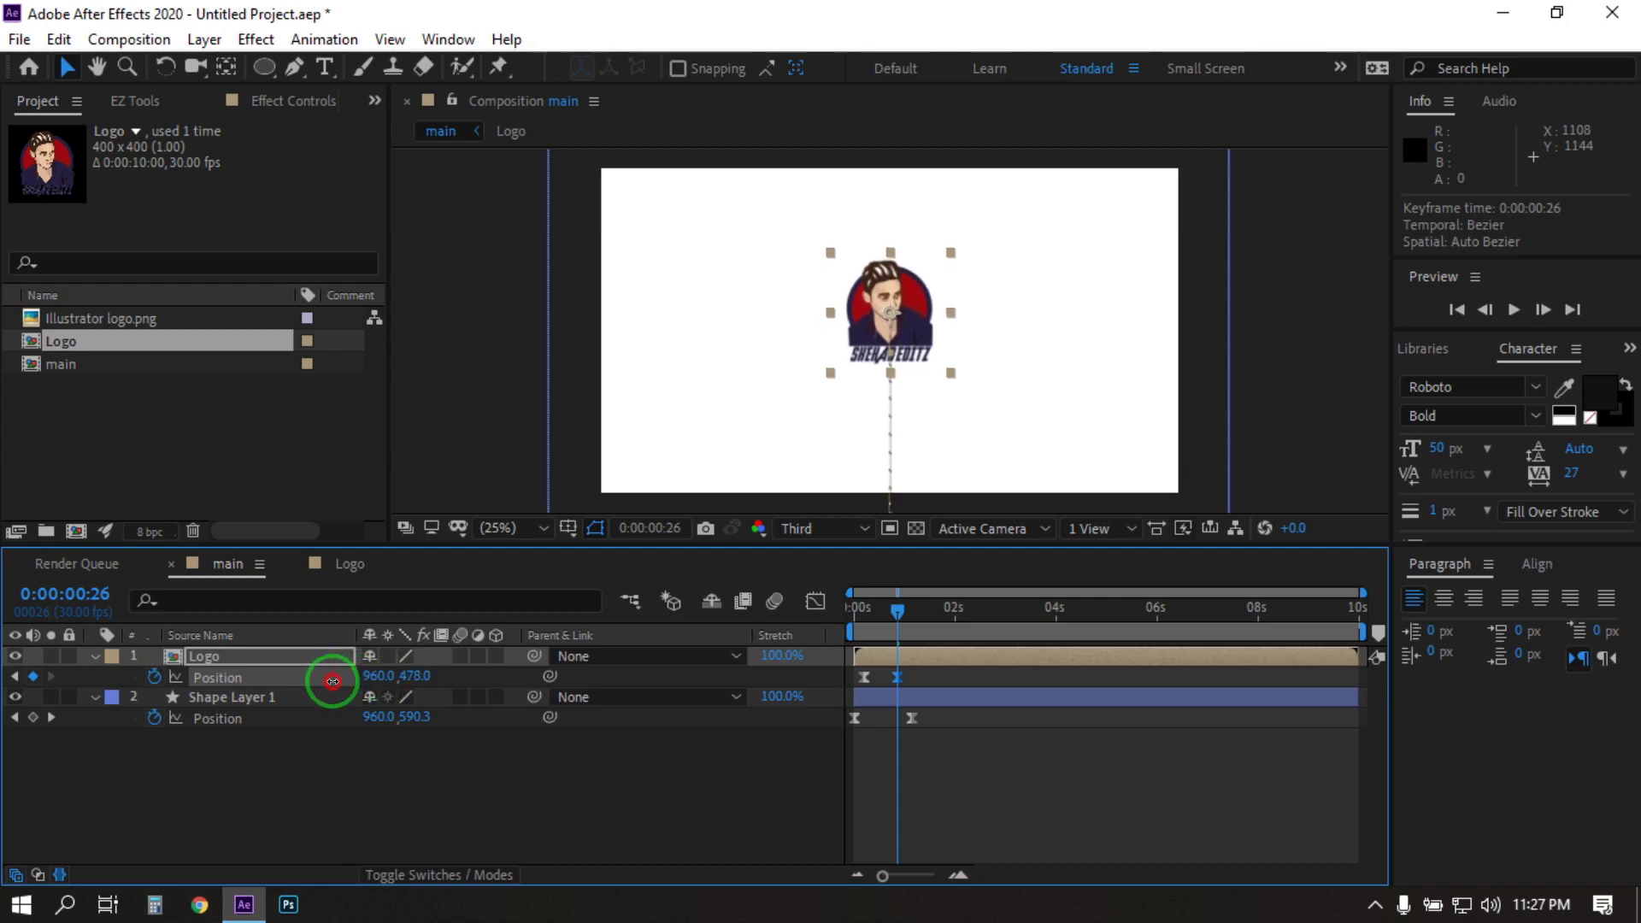
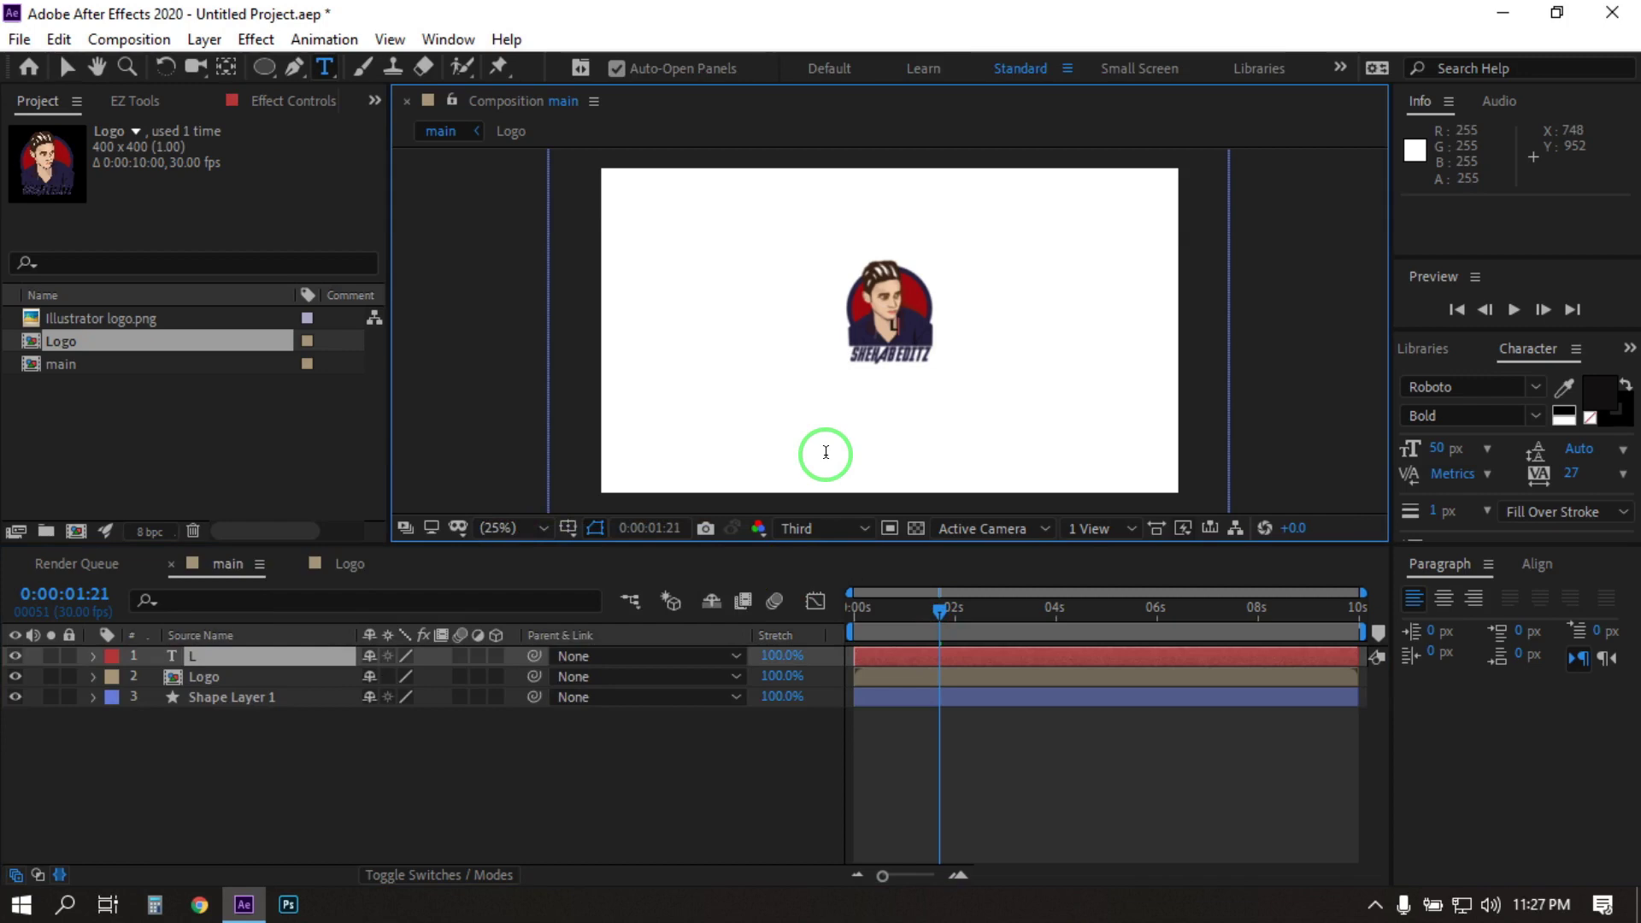
Complete the new text layer as LIKE and place it just below the logo at 888, 740.
type("KE")
left_click_drag(869, 414, 854, 461)
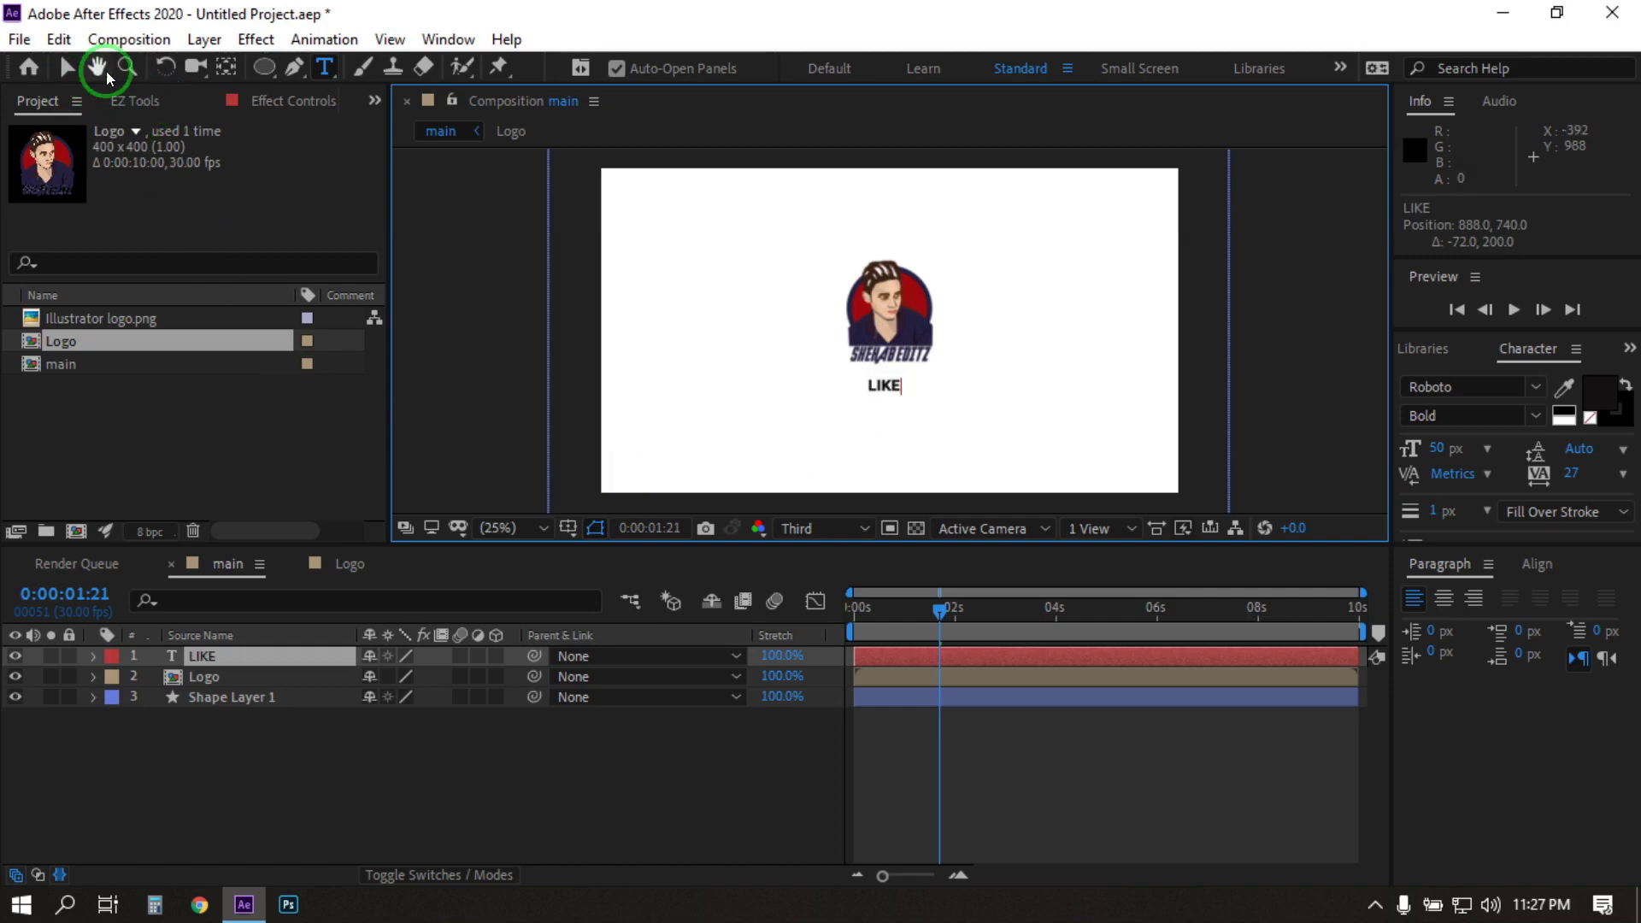
Centre the anchor point of the LIKE text layer with EZ Tools and return to the main timeline.
left_click(128, 101)
left_click(62, 207)
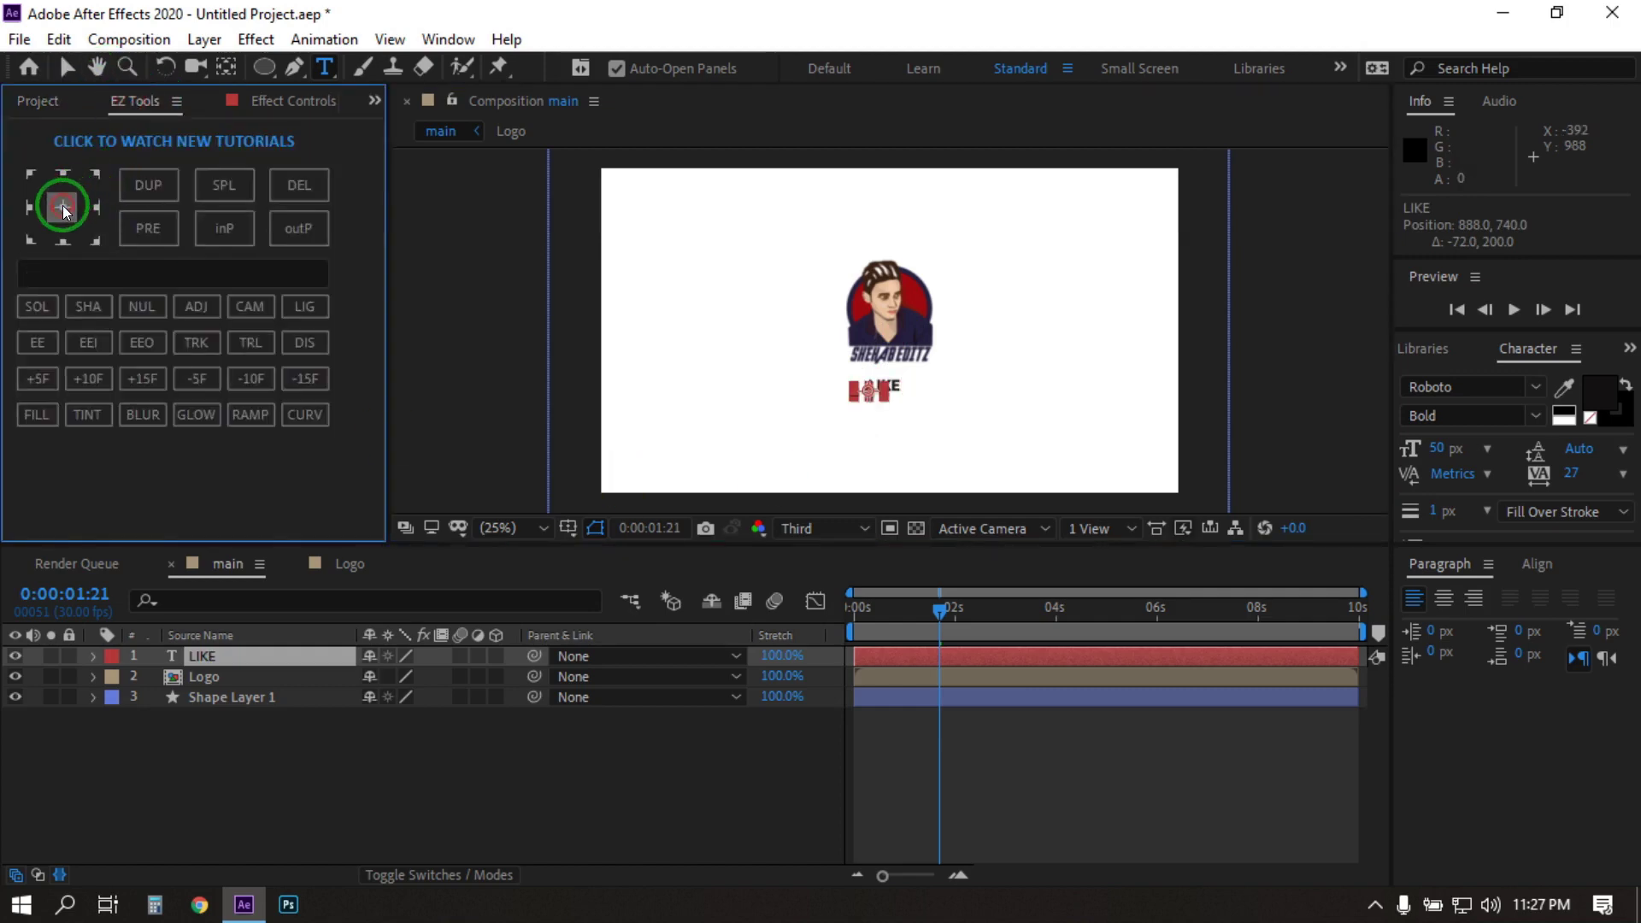
left_click(229, 564)
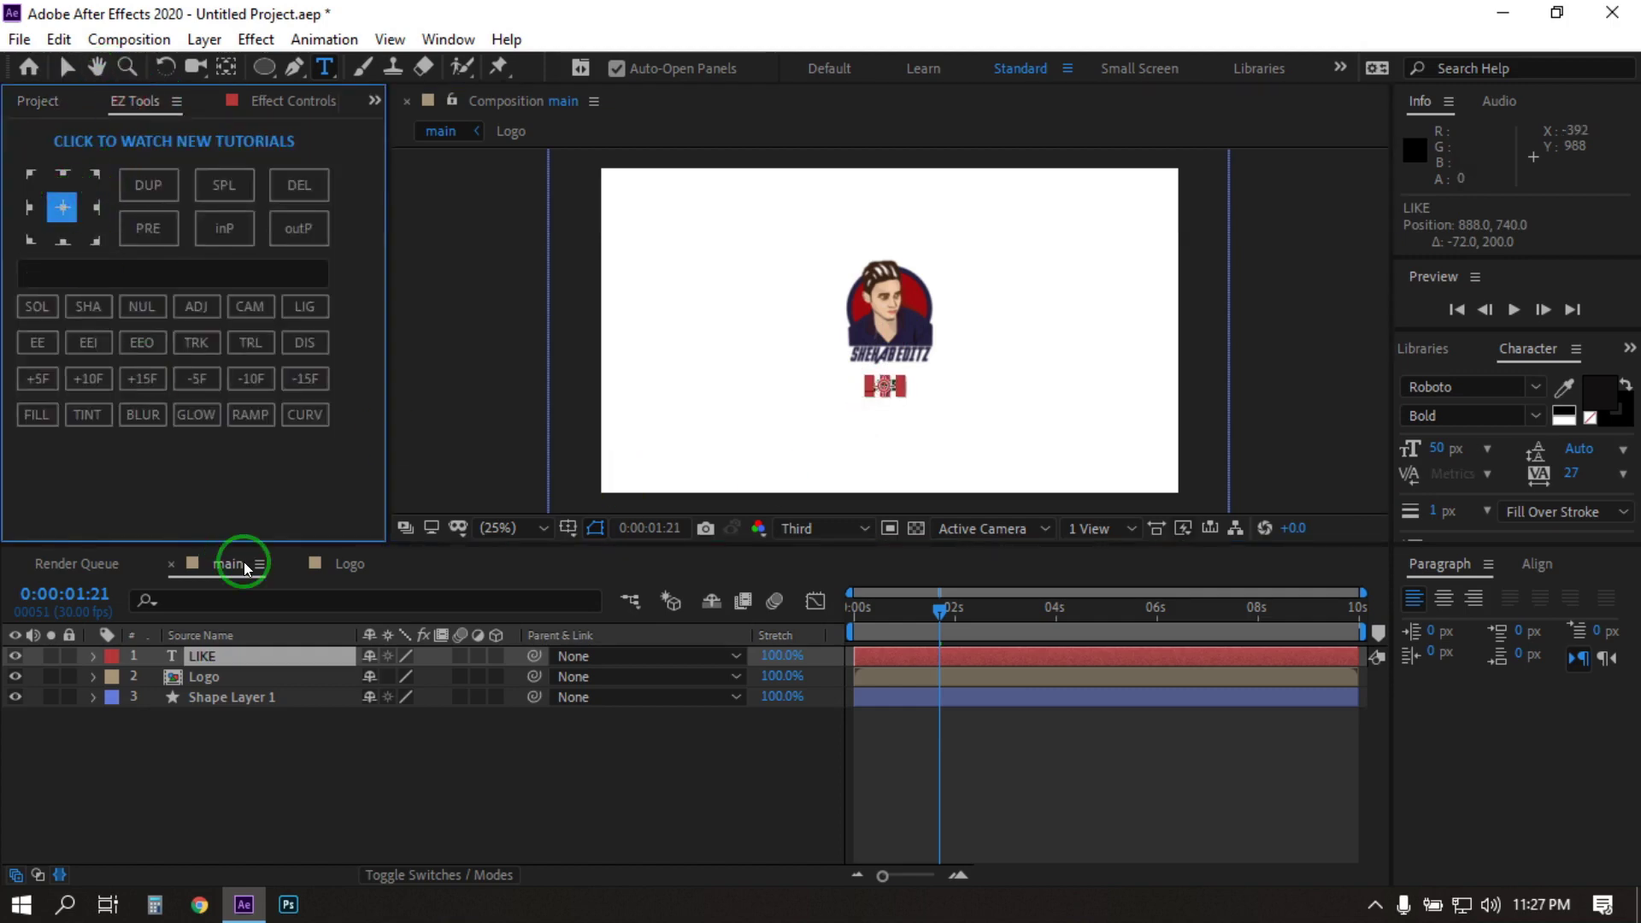
Set a first Position keyframe on the LIKE text layer at 0:00:01:29, keeping the text in its place below the logo.
left_click(423, 778)
left_click(209, 655)
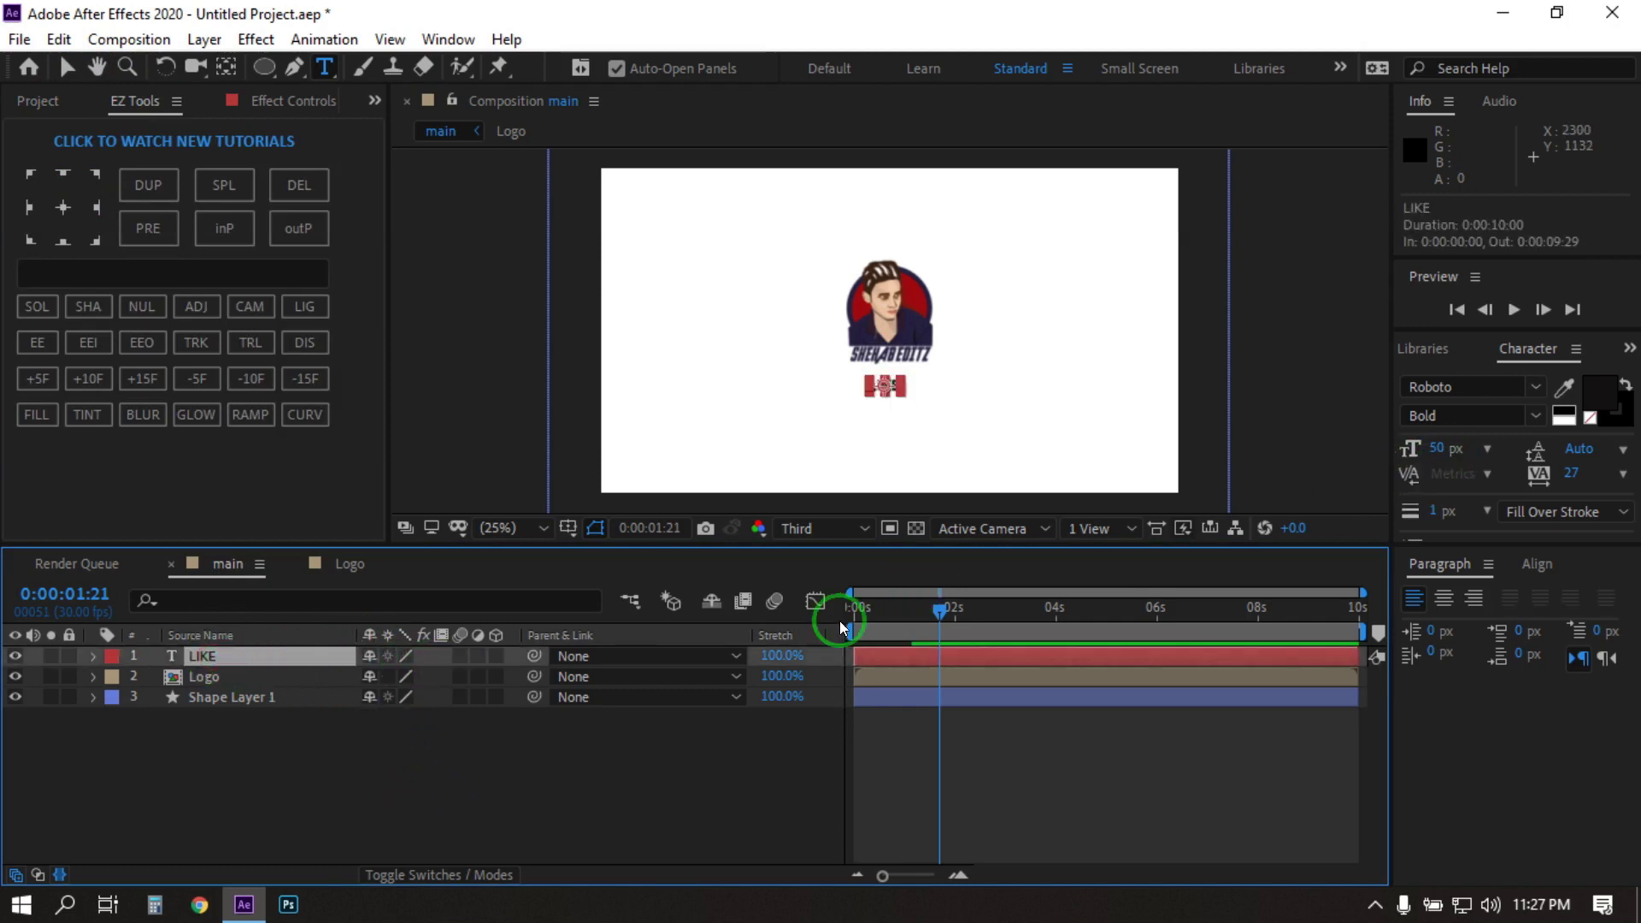
left_click(316, 744)
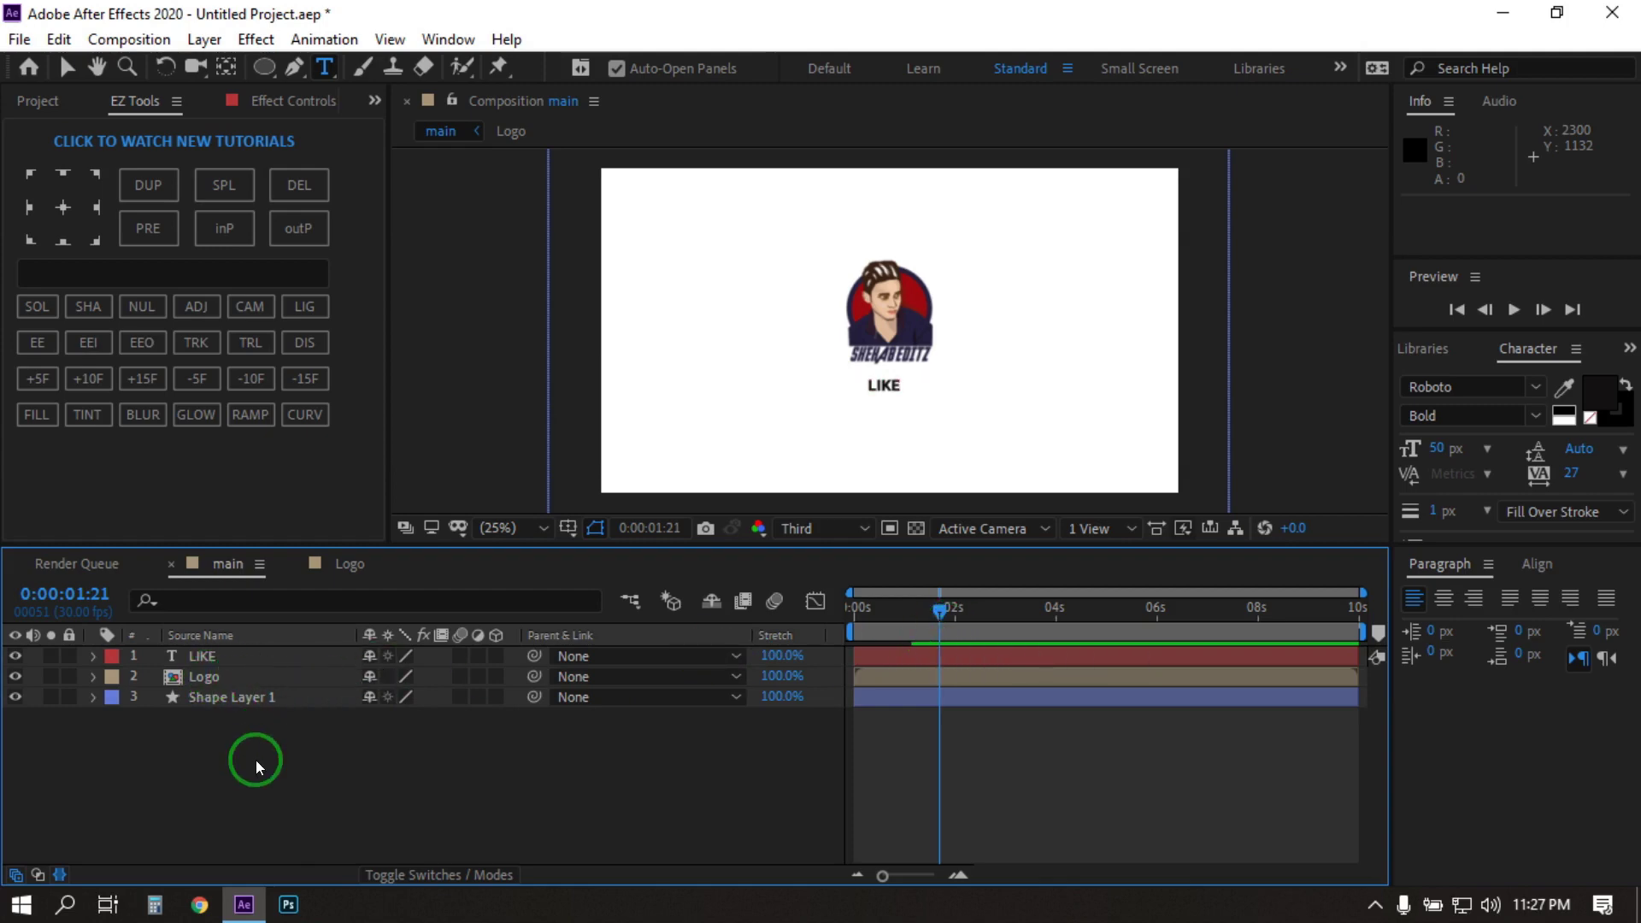
left_click(216, 656)
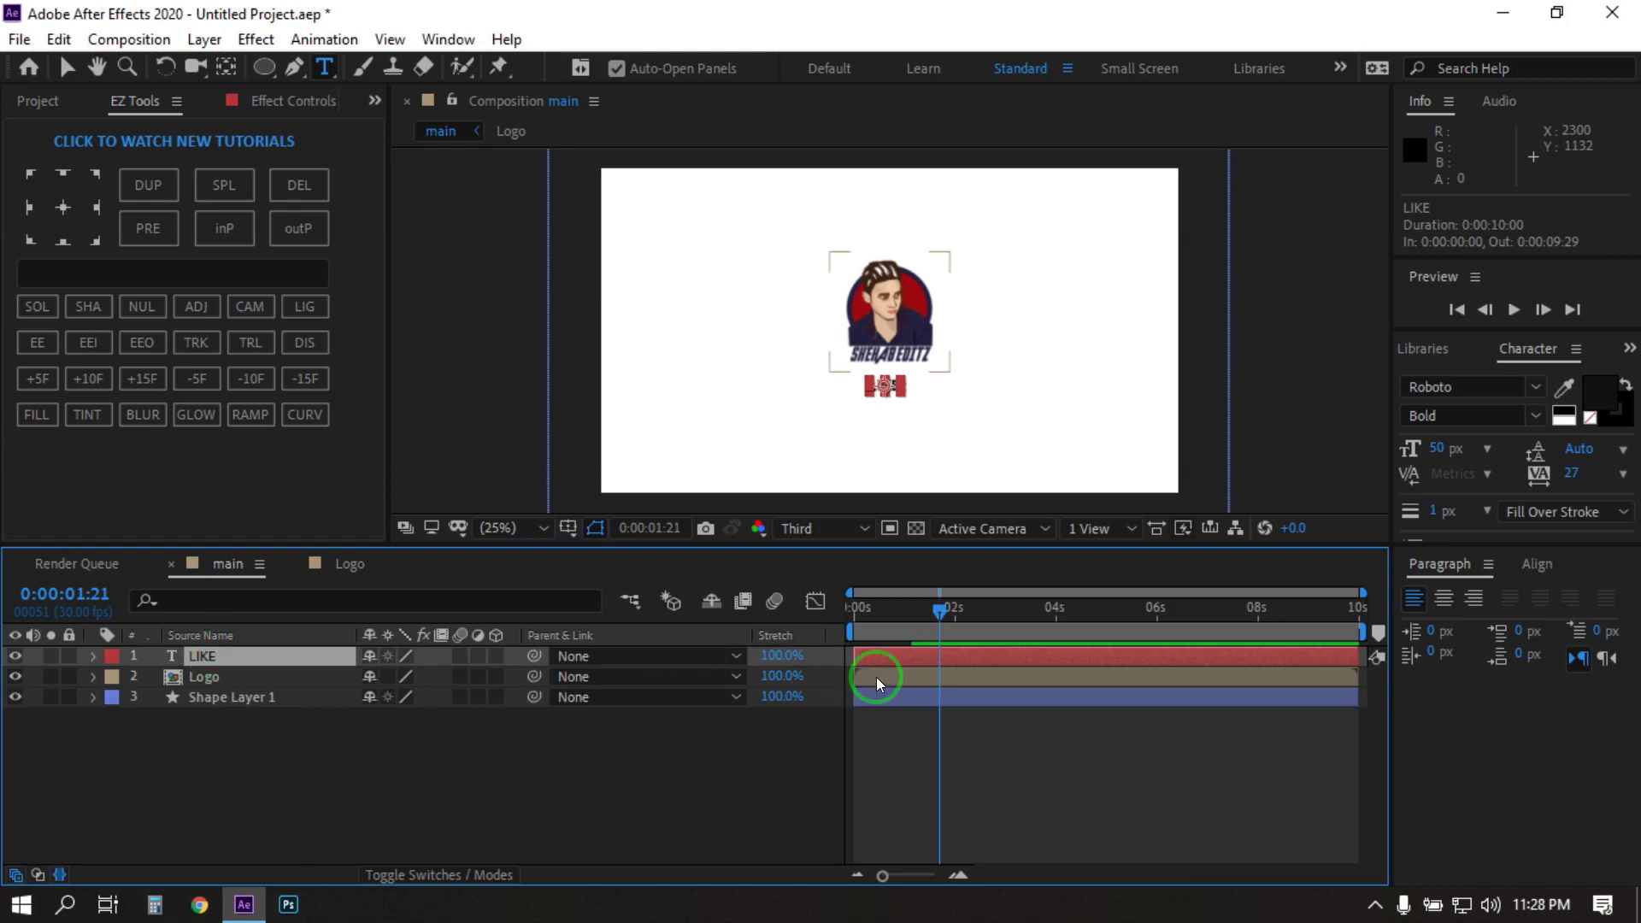
left_click_drag(944, 625, 955, 620)
key("p")
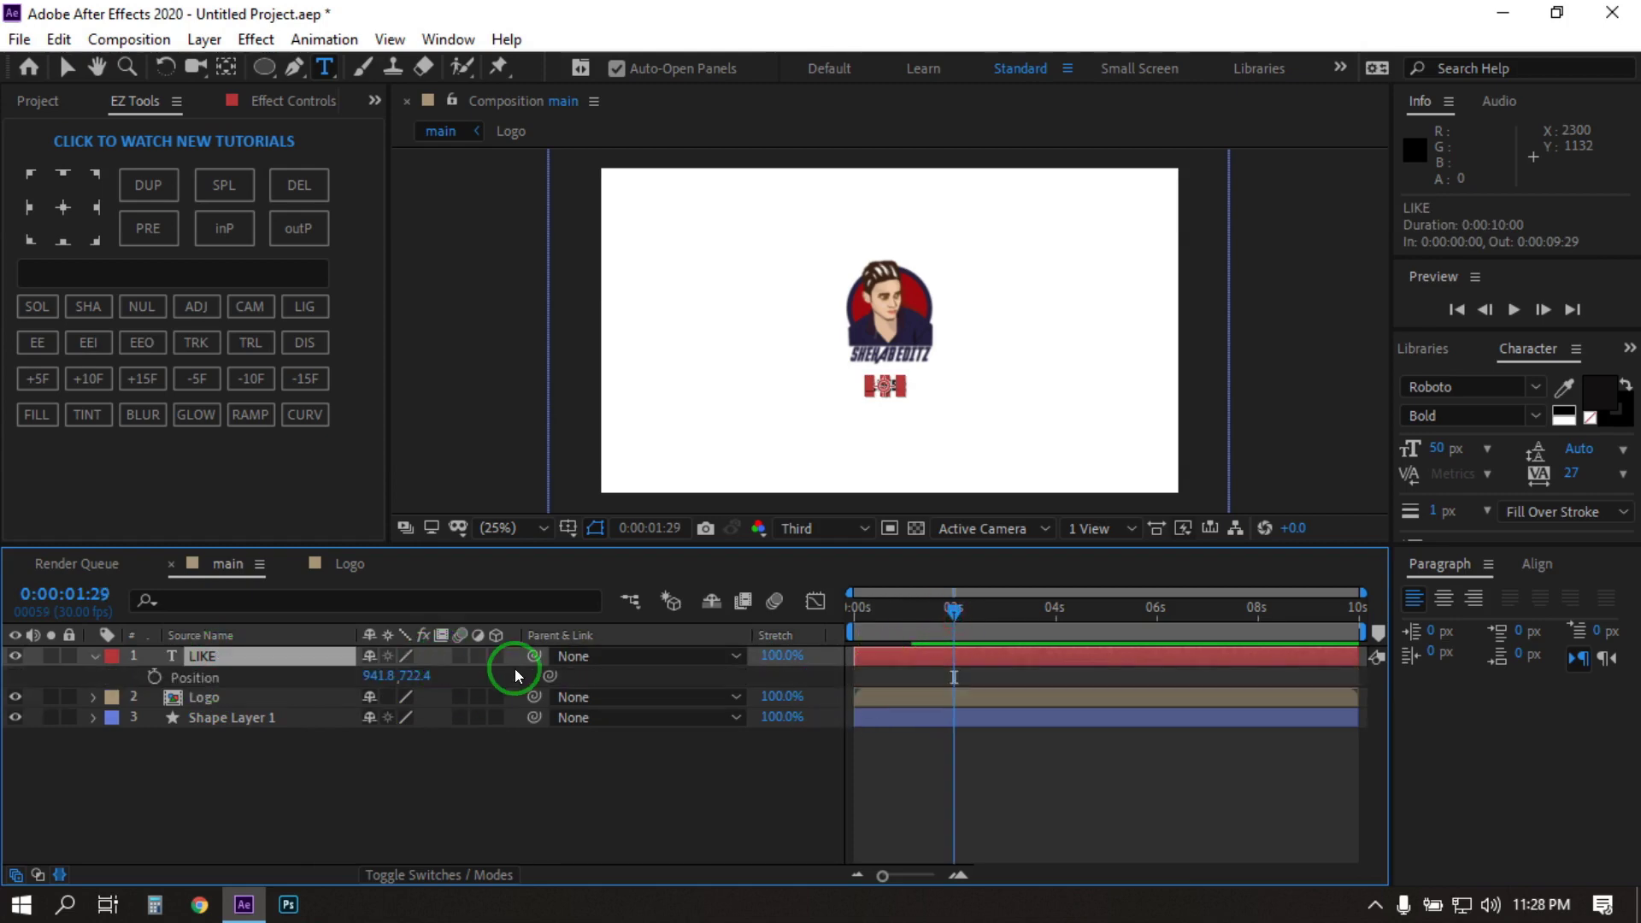
left_click(154, 677)
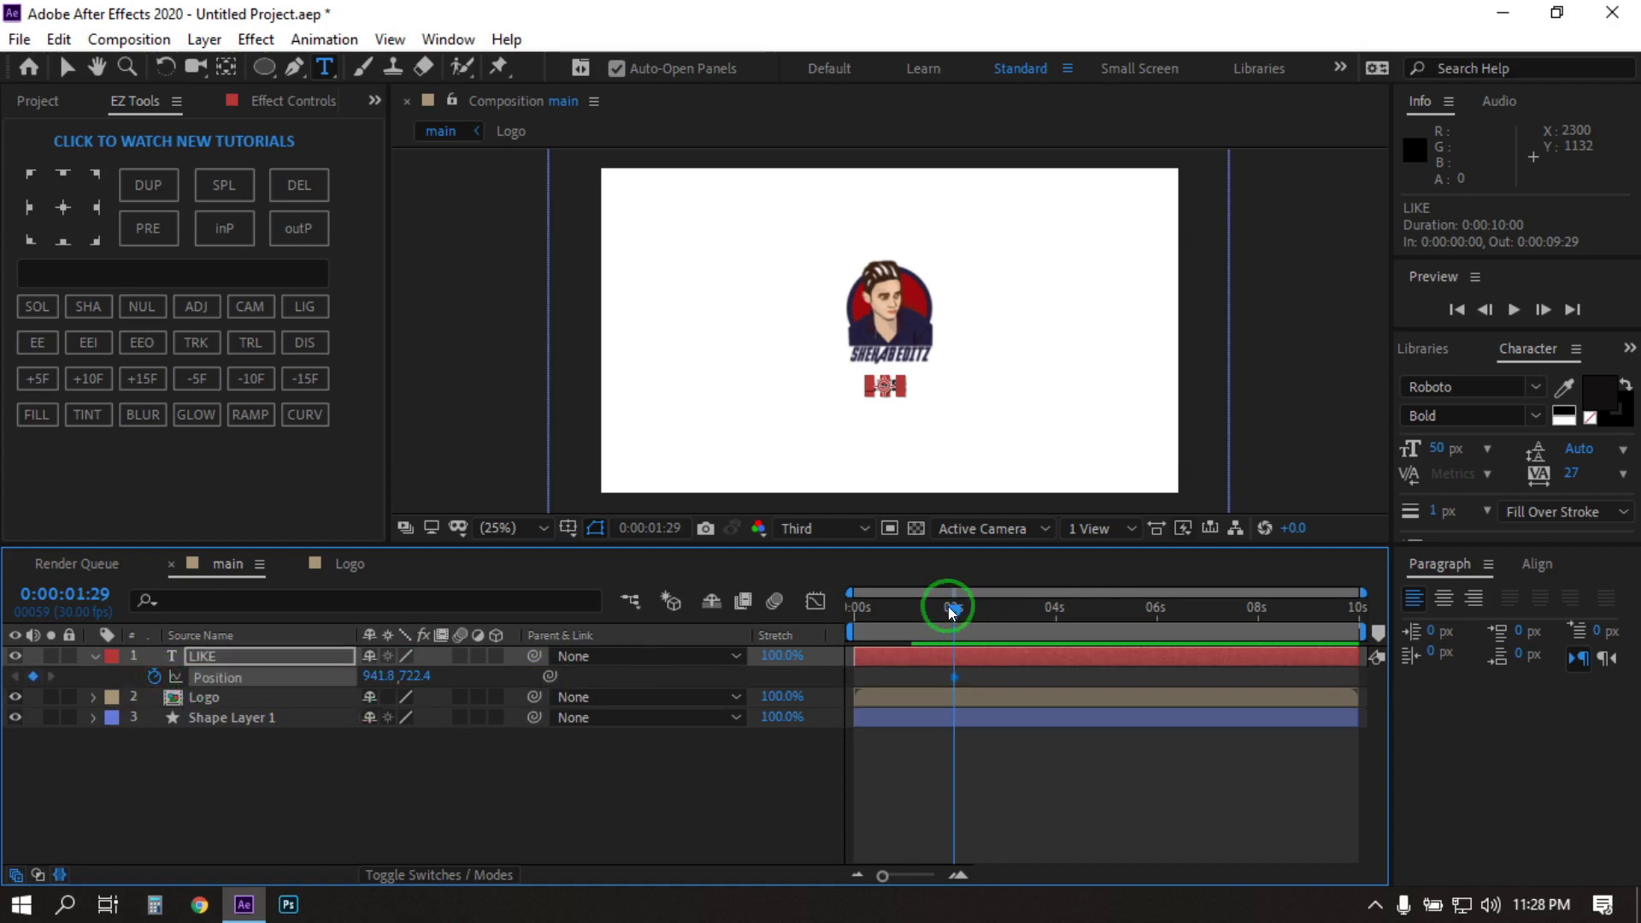
Move the LIKE text straight out past the frame's left edge to -222.2, 722.4 at 0:00:01:21.
left_click_drag(948, 605, 929, 613)
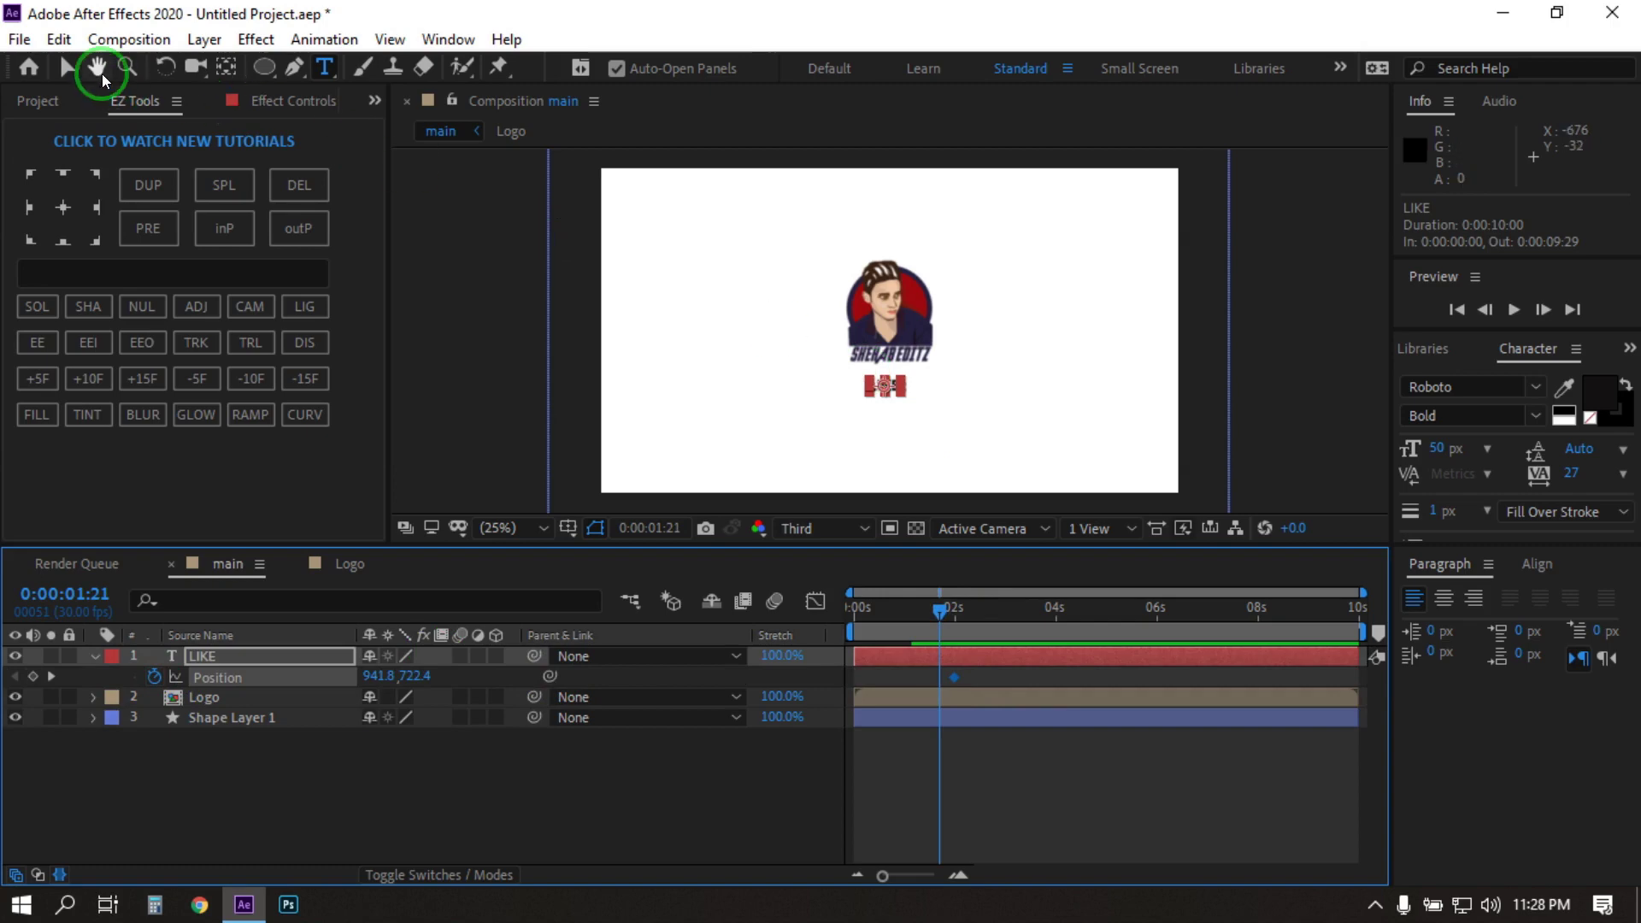
left_click(66, 66)
left_click(894, 388)
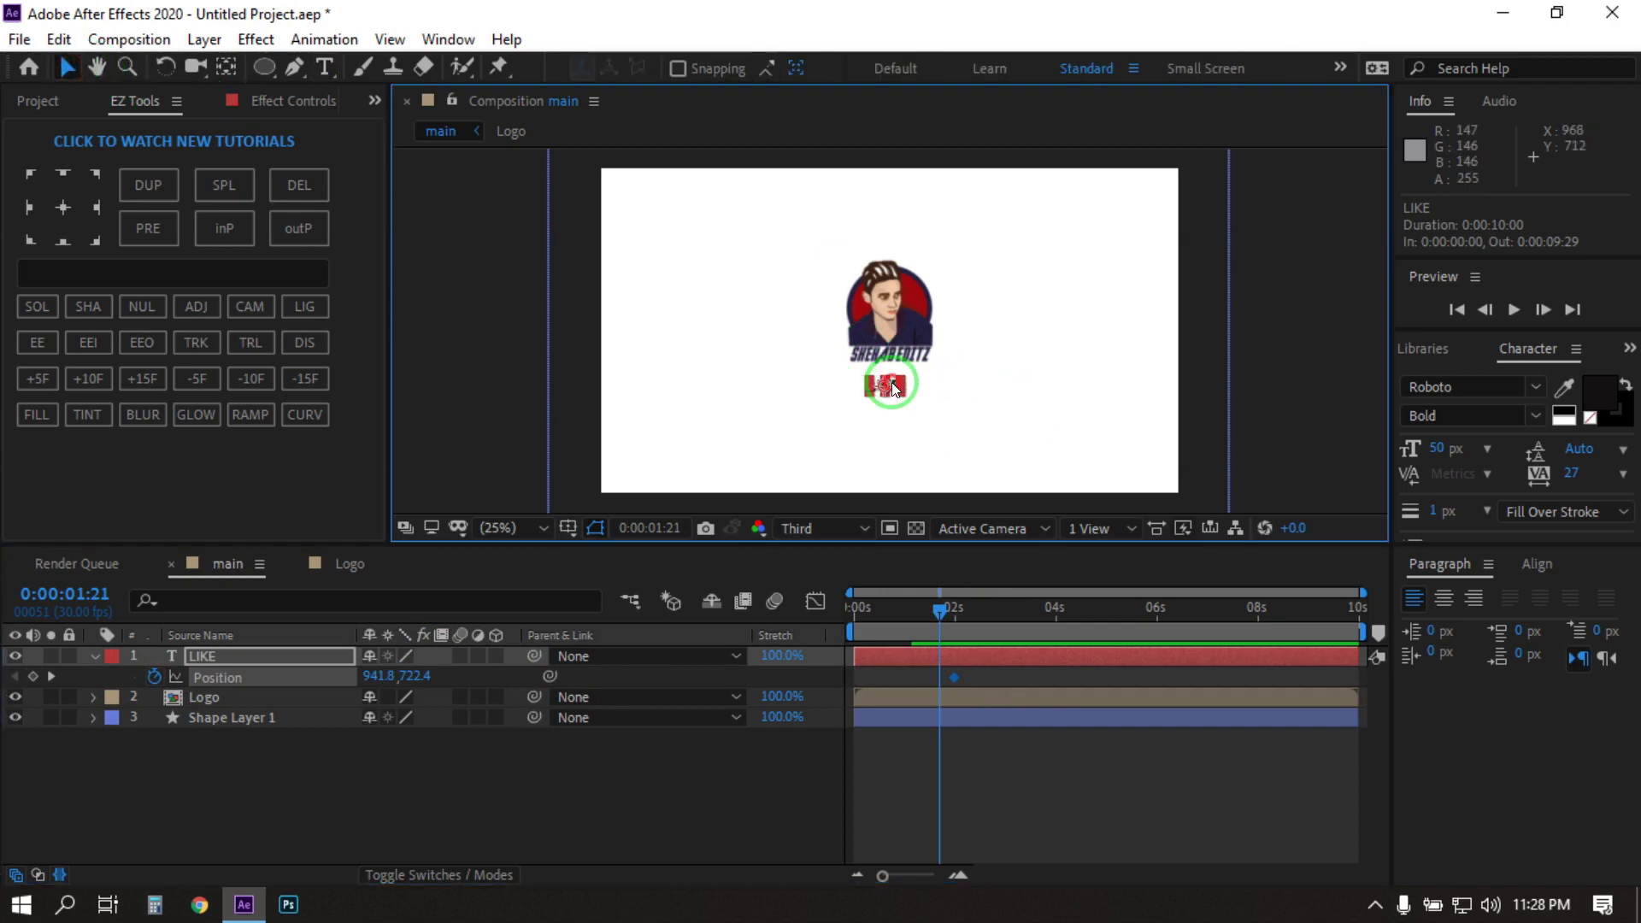
left_click_drag(894, 387, 534, 398)
left_click(944, 610)
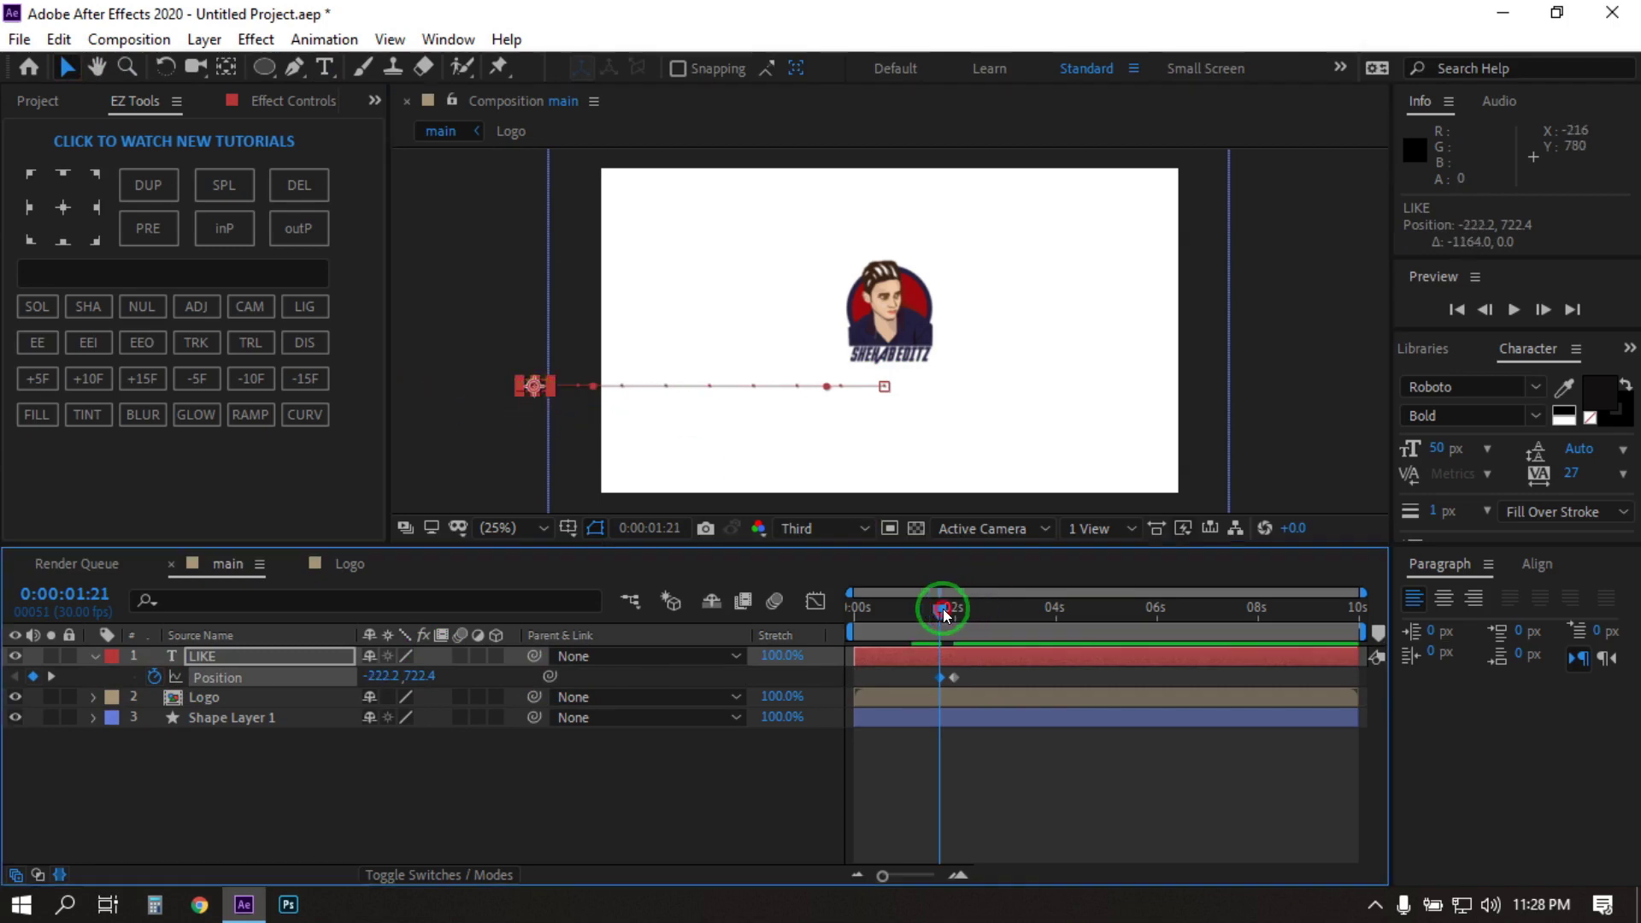
Play back the LIKE text's slide-in starting from 0:00:01:12.
left_click_drag(944, 610, 926, 610)
left_click(1007, 720)
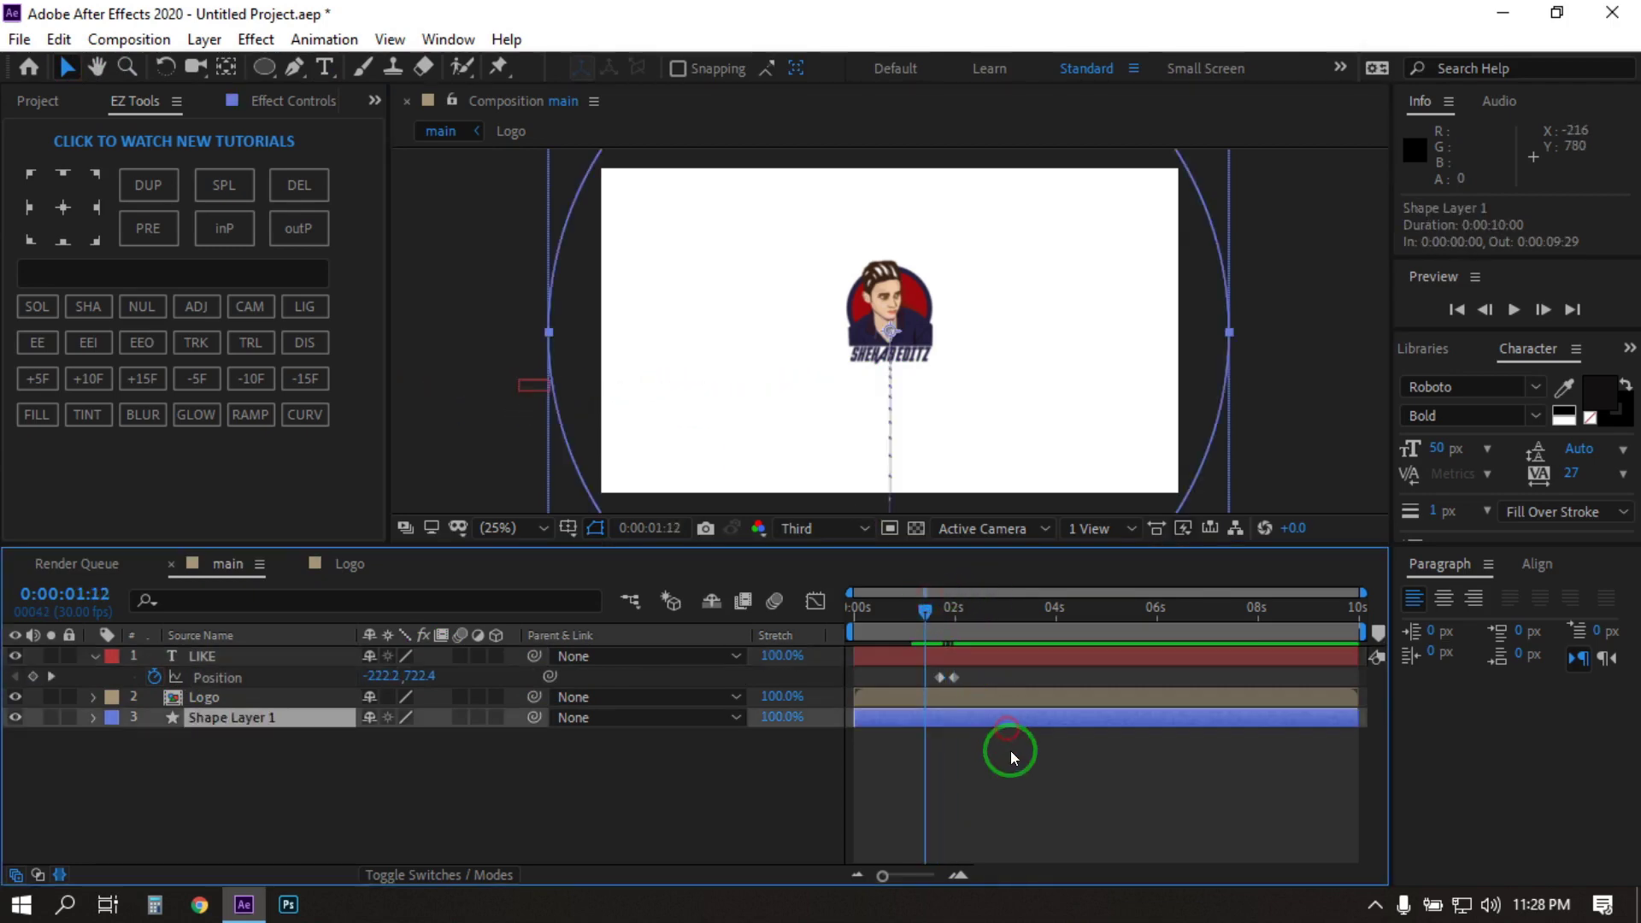
key("space")
key("space")
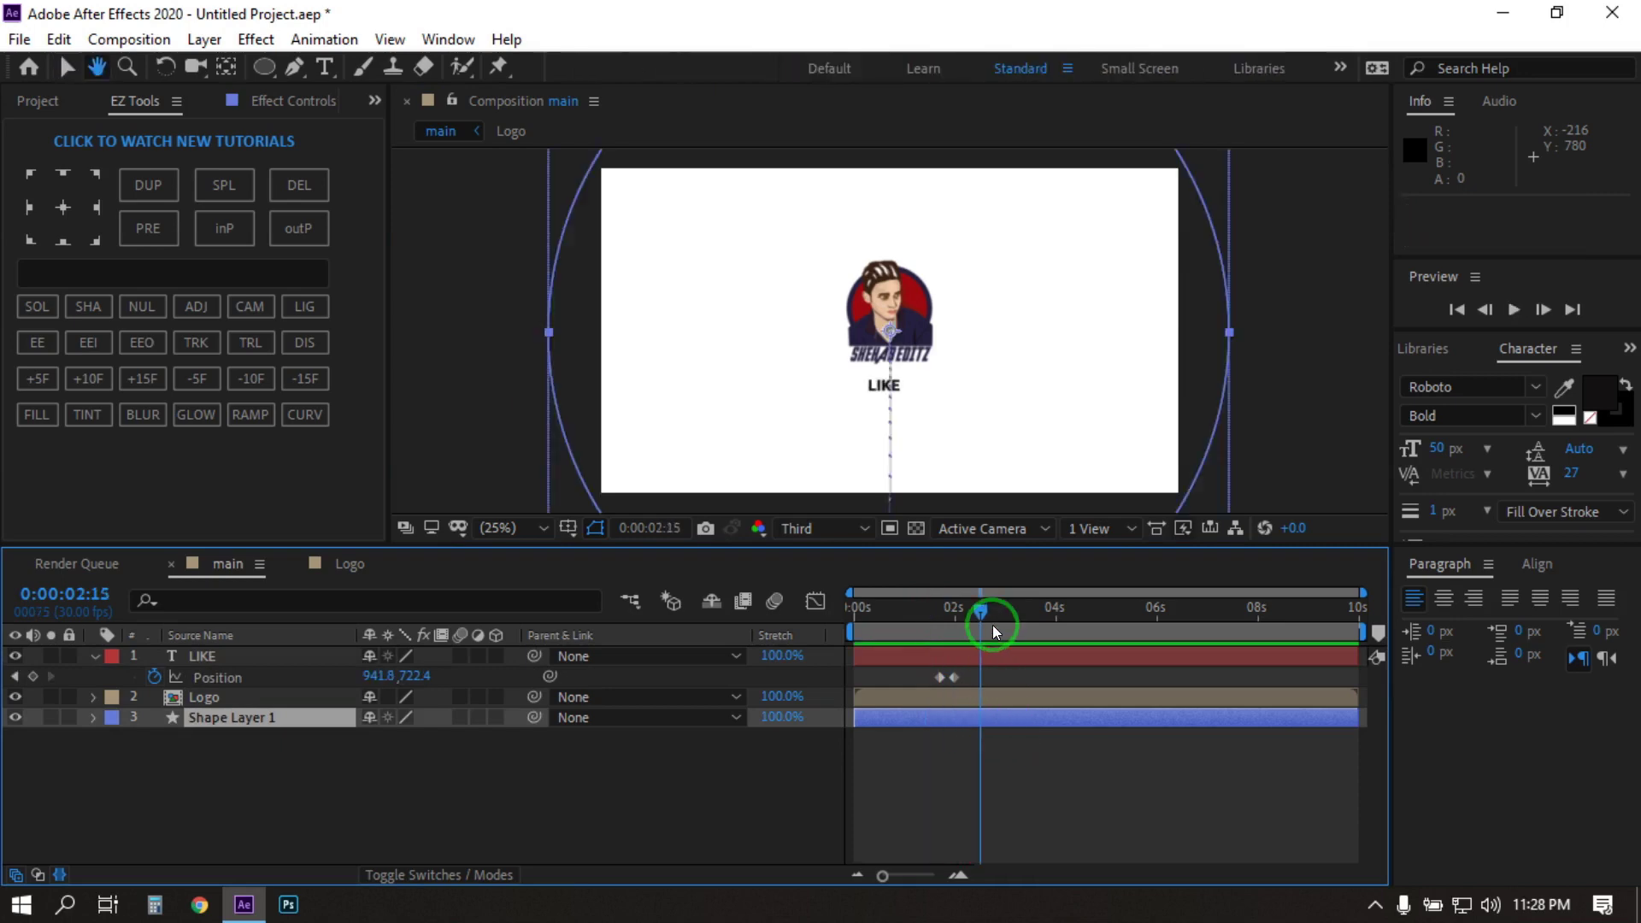
Hold the LIKE text with a Position keyframe at 0:00:03:09 and move it past the frame's right edge to 2149.8, 722.4 at 0:00:03:18.
mouse_move(993, 624)
left_mouse_down()
mouse_move(938, 612)
mouse_move(1017, 614)
left_mouse_up()
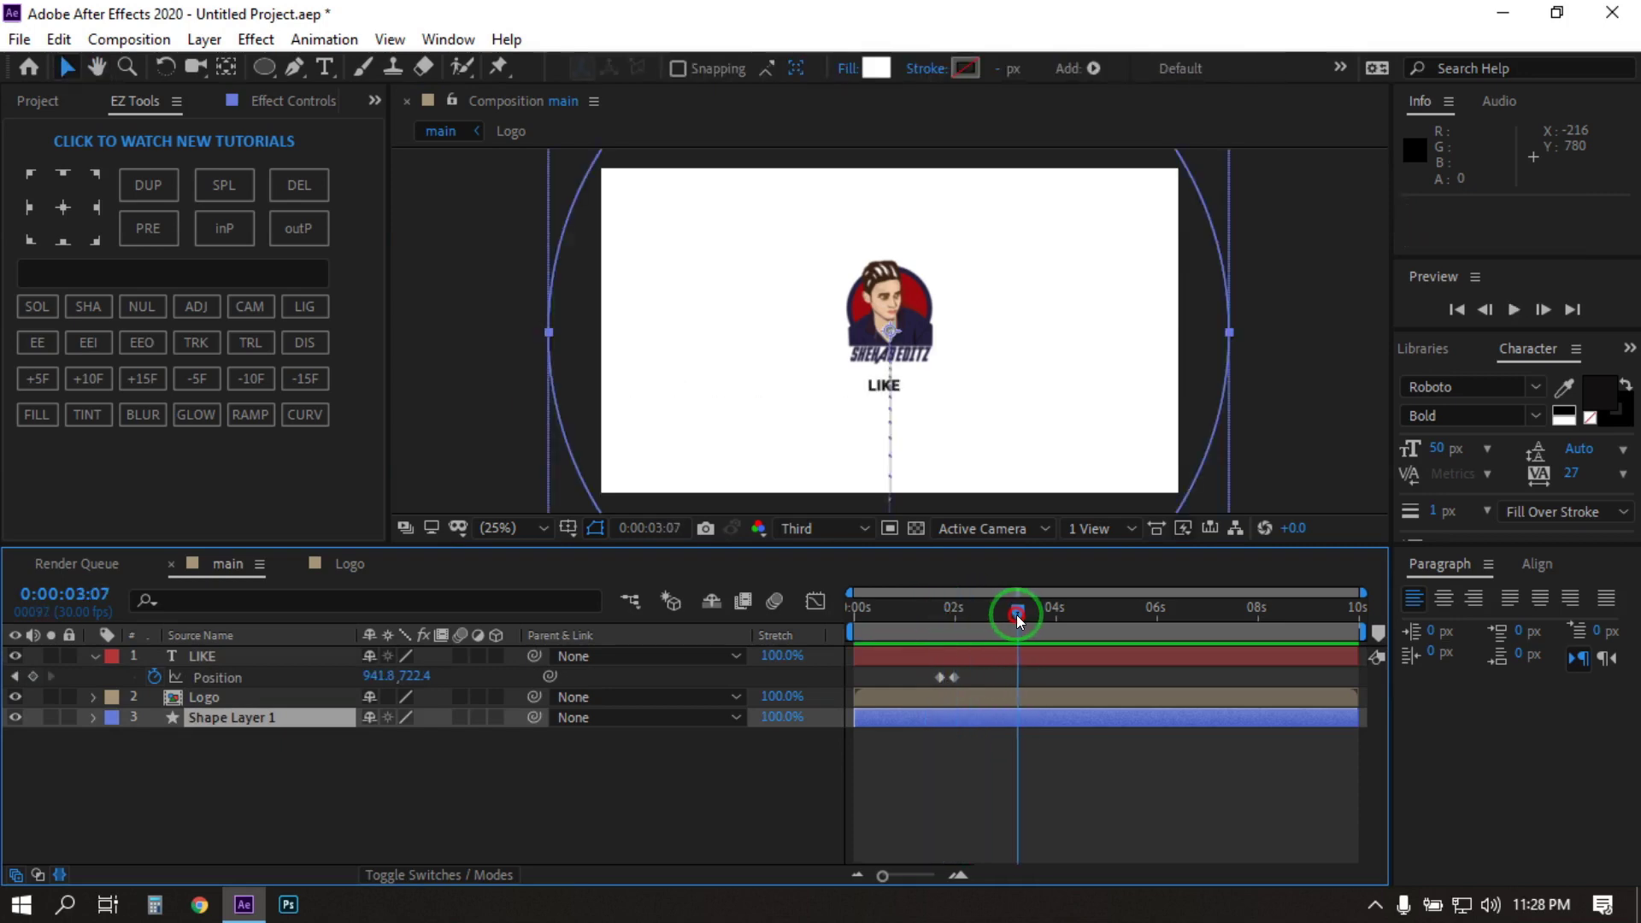
left_click(33, 676)
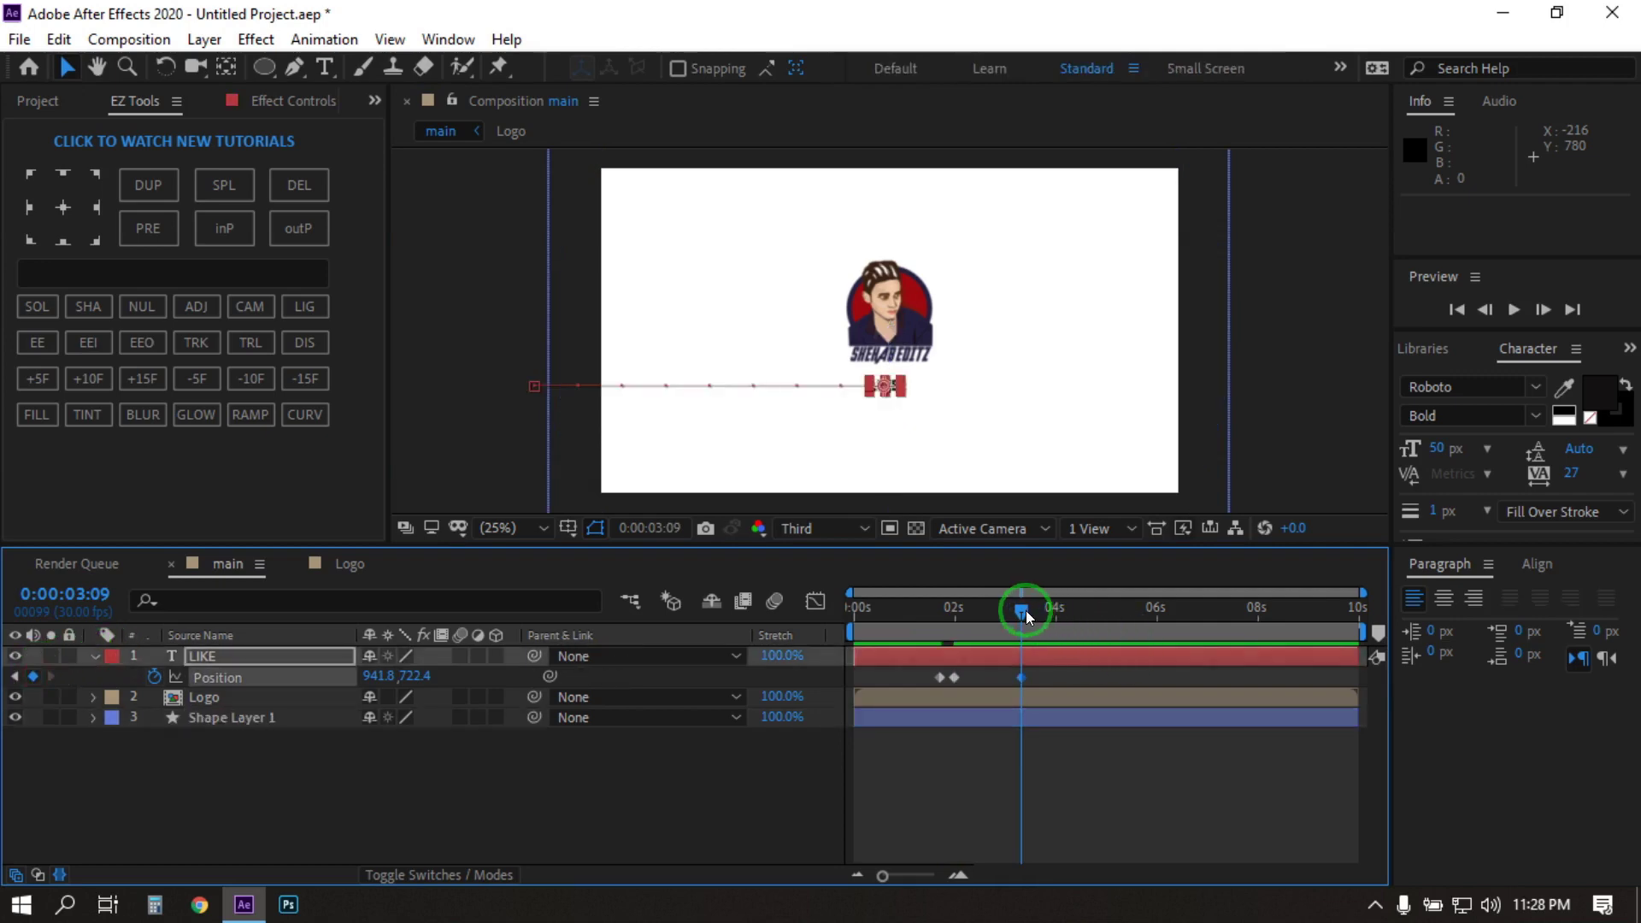
left_click_drag(1025, 610, 1041, 614)
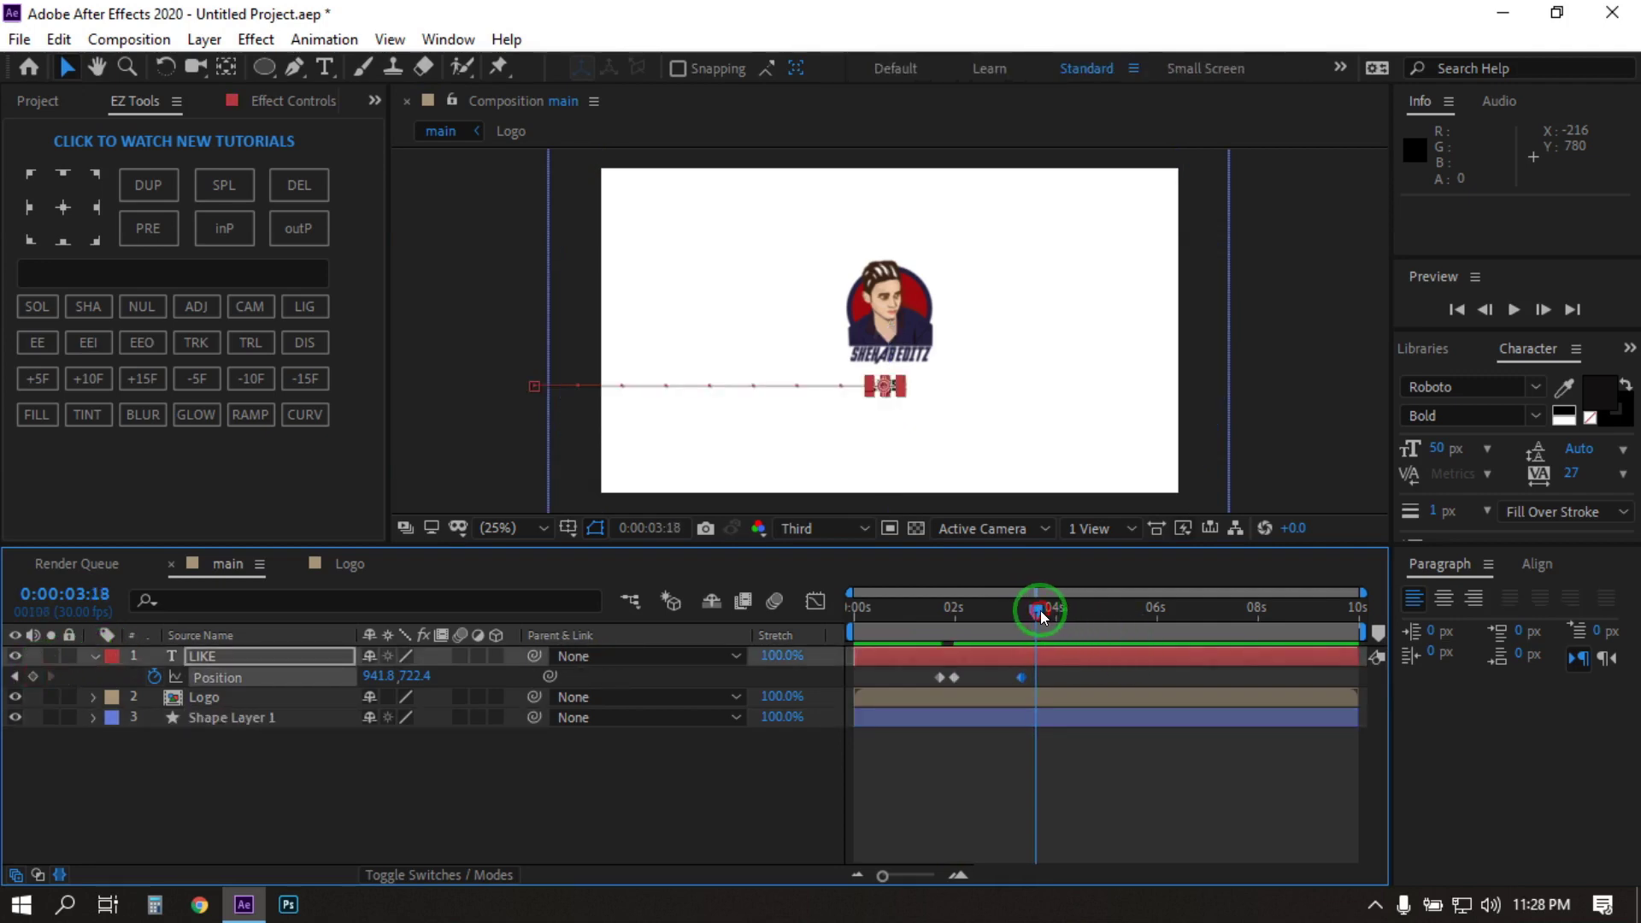
left_click(889, 389)
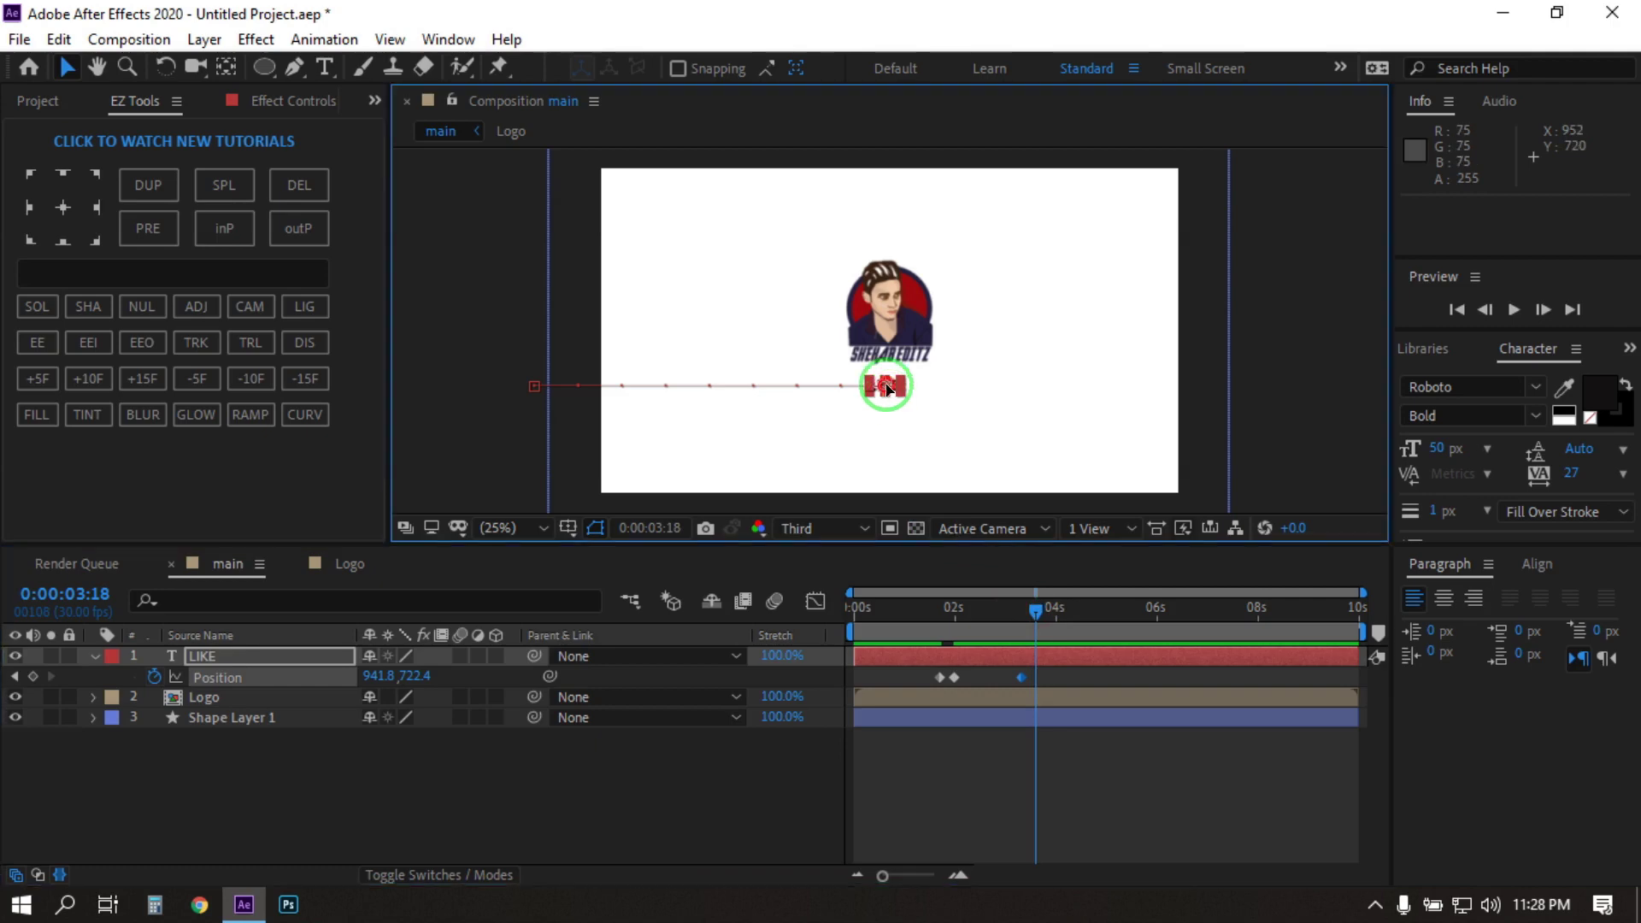
left_click_drag(889, 389, 1250, 398)
Apply Easy Ease to all four Position keyframes of the LIKE layer.
left_click(998, 687)
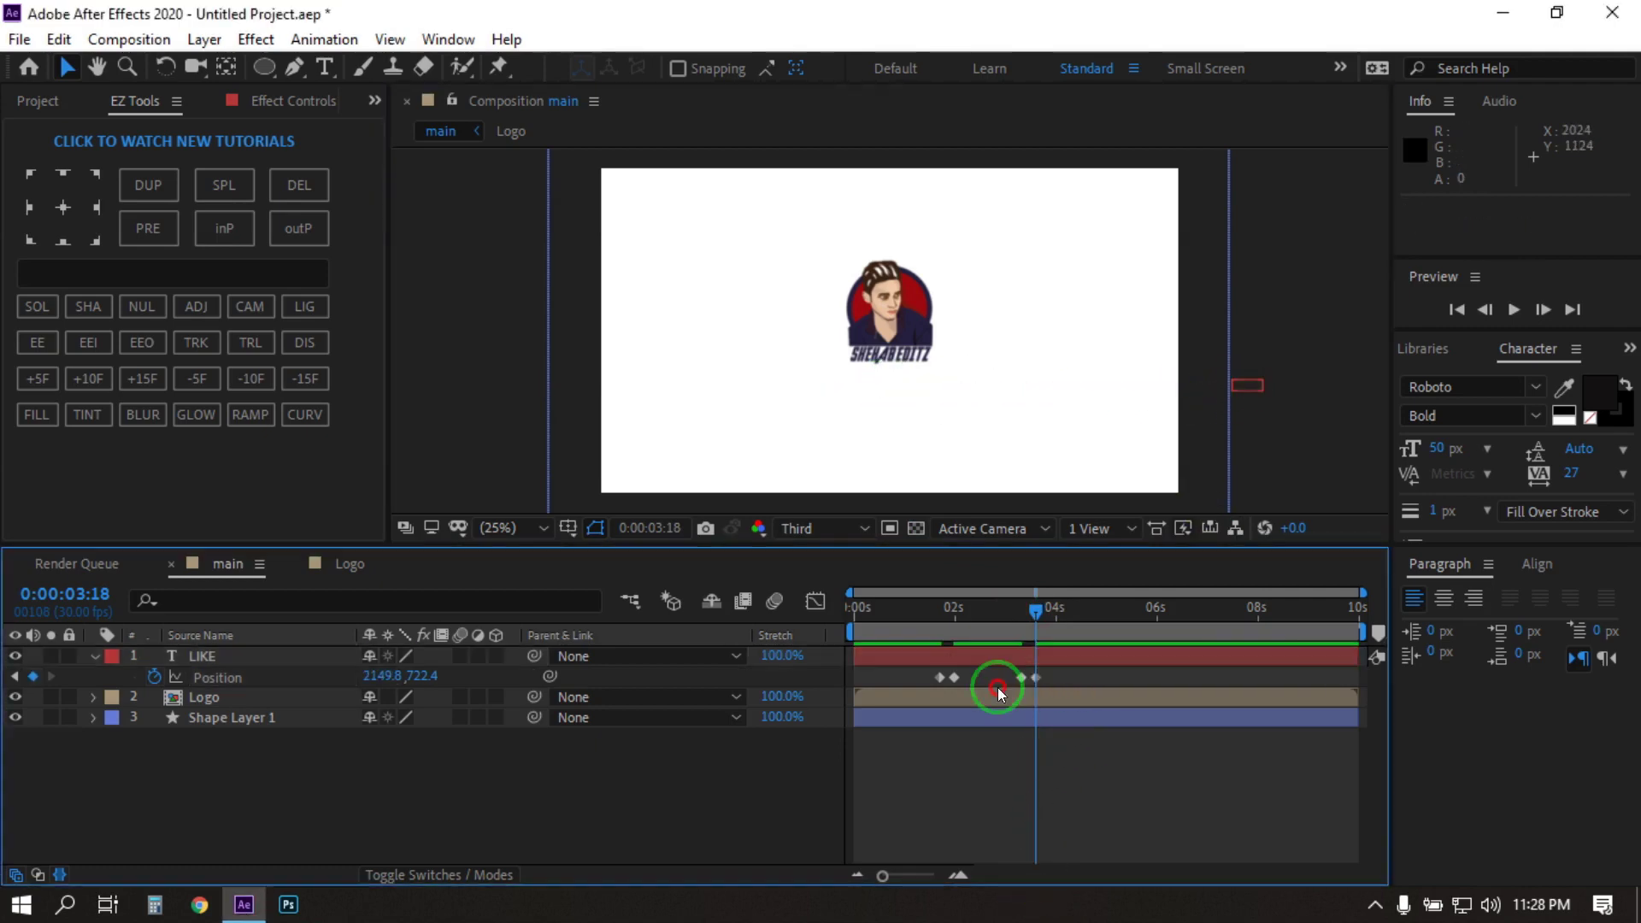
left_click_drag(997, 687, 910, 690)
left_click(1072, 761)
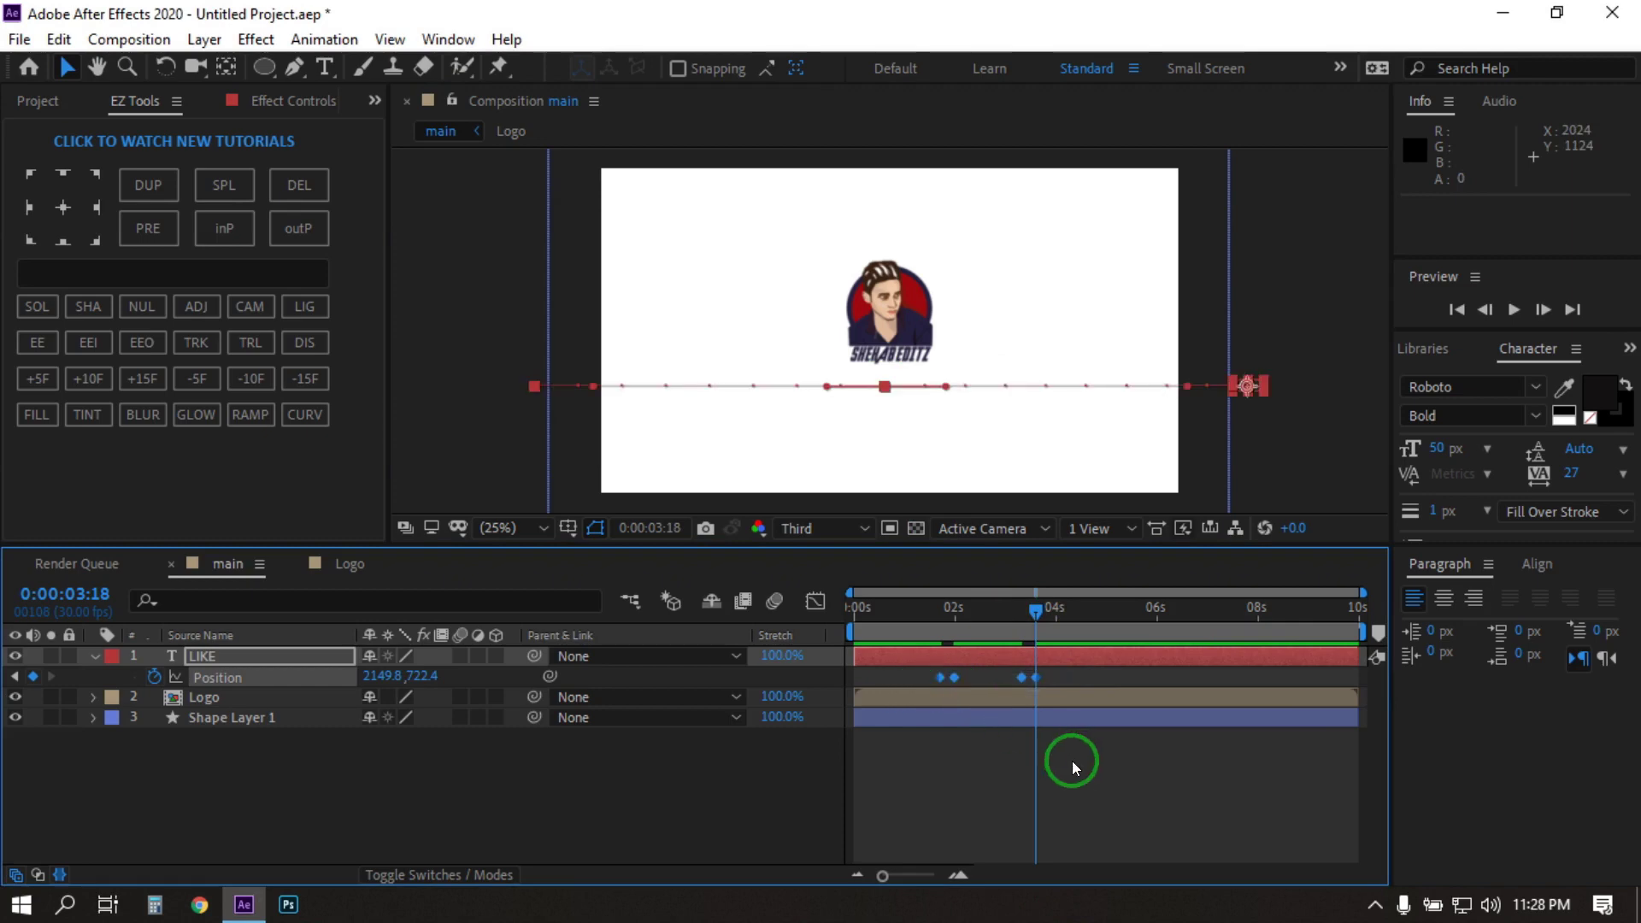
right_click(1036, 676)
mouse_move(1145, 658)
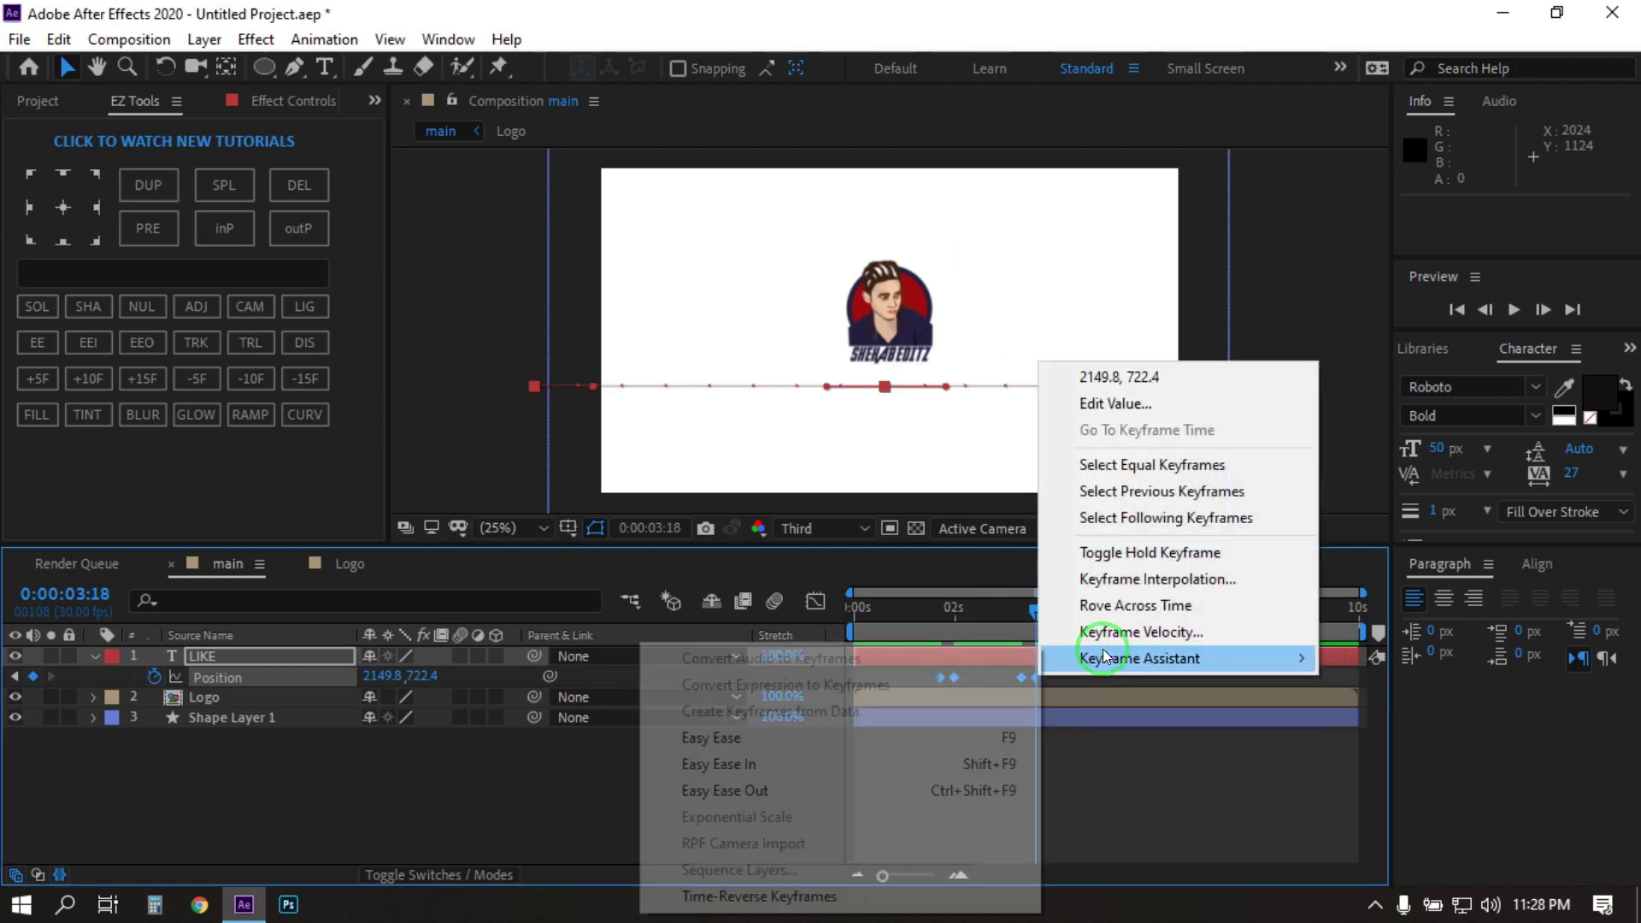
left_click(823, 737)
left_click(1048, 772)
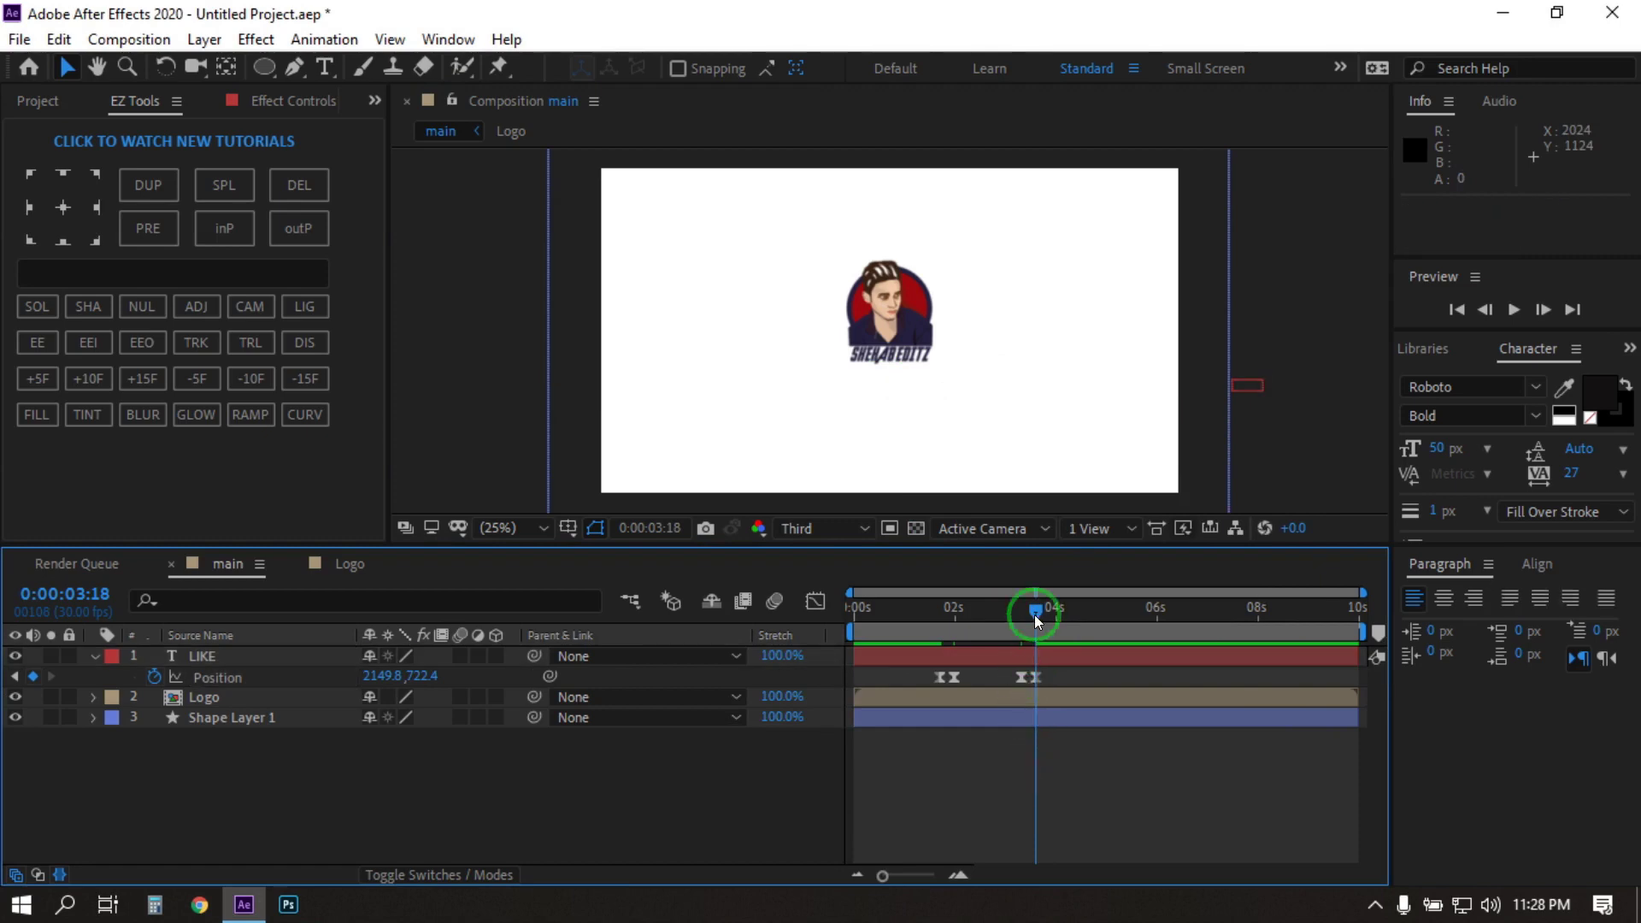
Play back the eased LIKE text animation from 0:00:01:19.
left_click_drag(1034, 613, 936, 633)
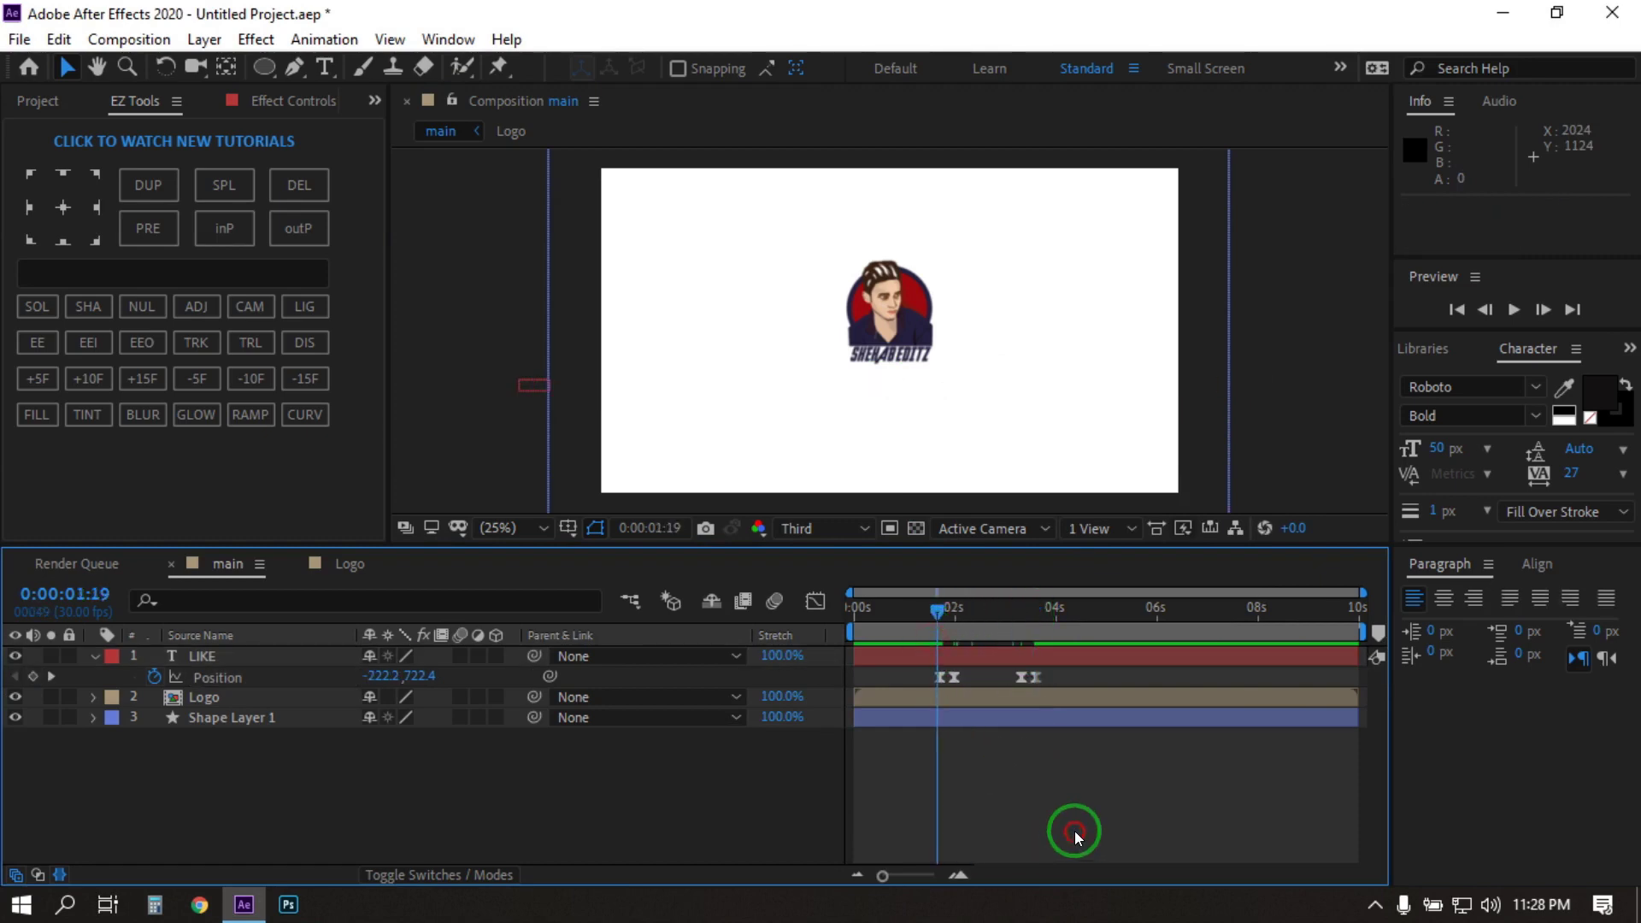
key("space")
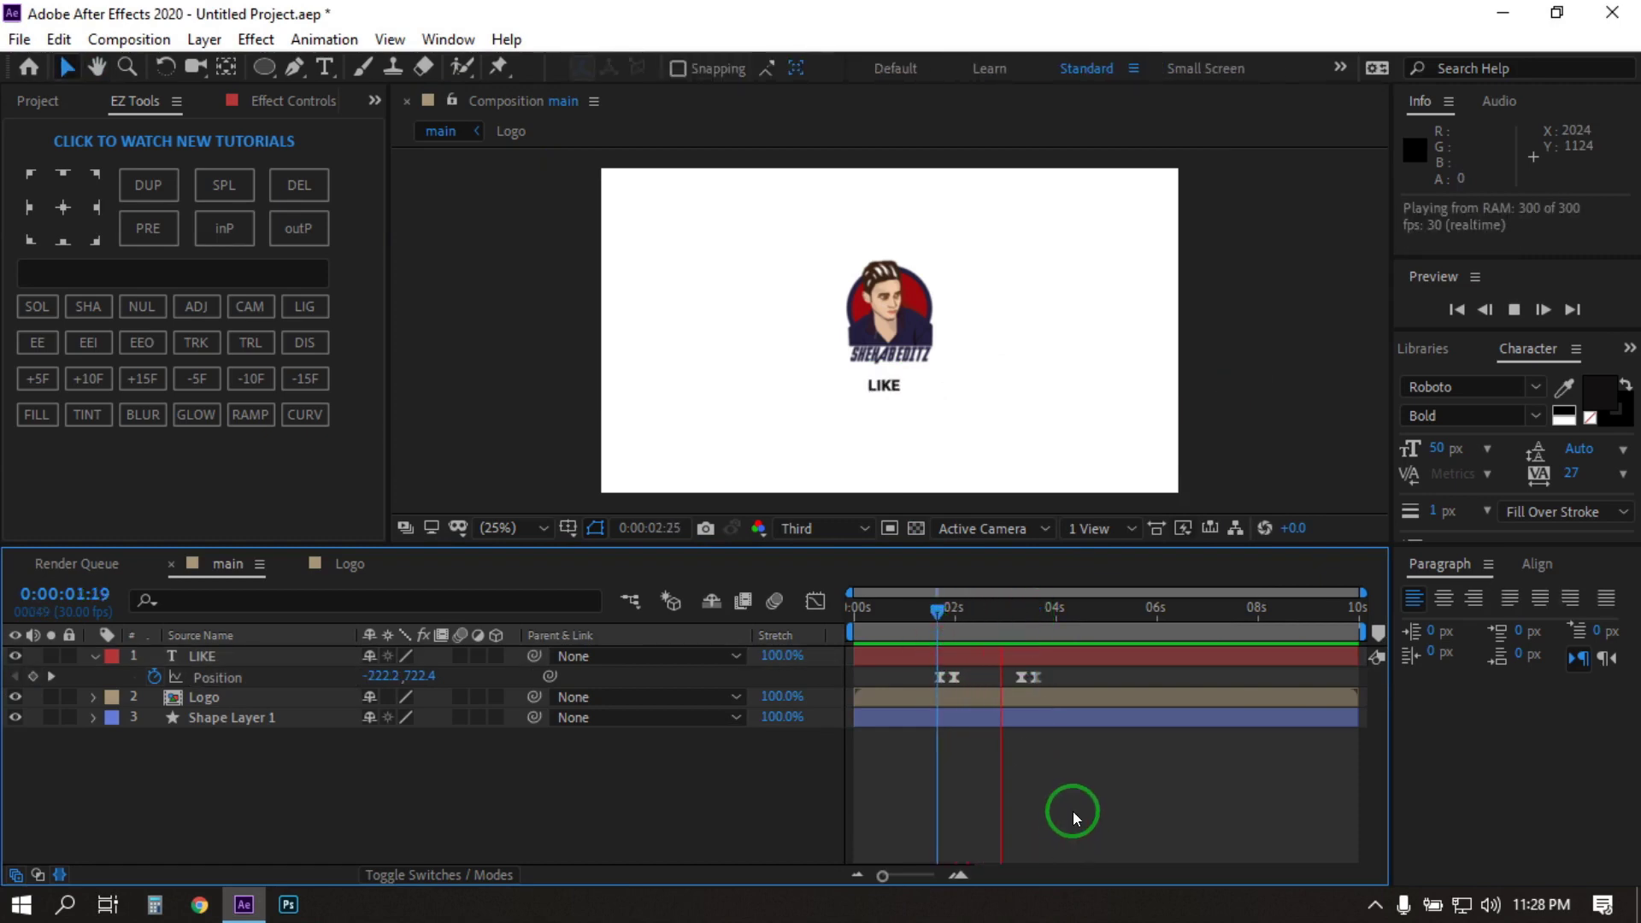
left_click(1040, 648)
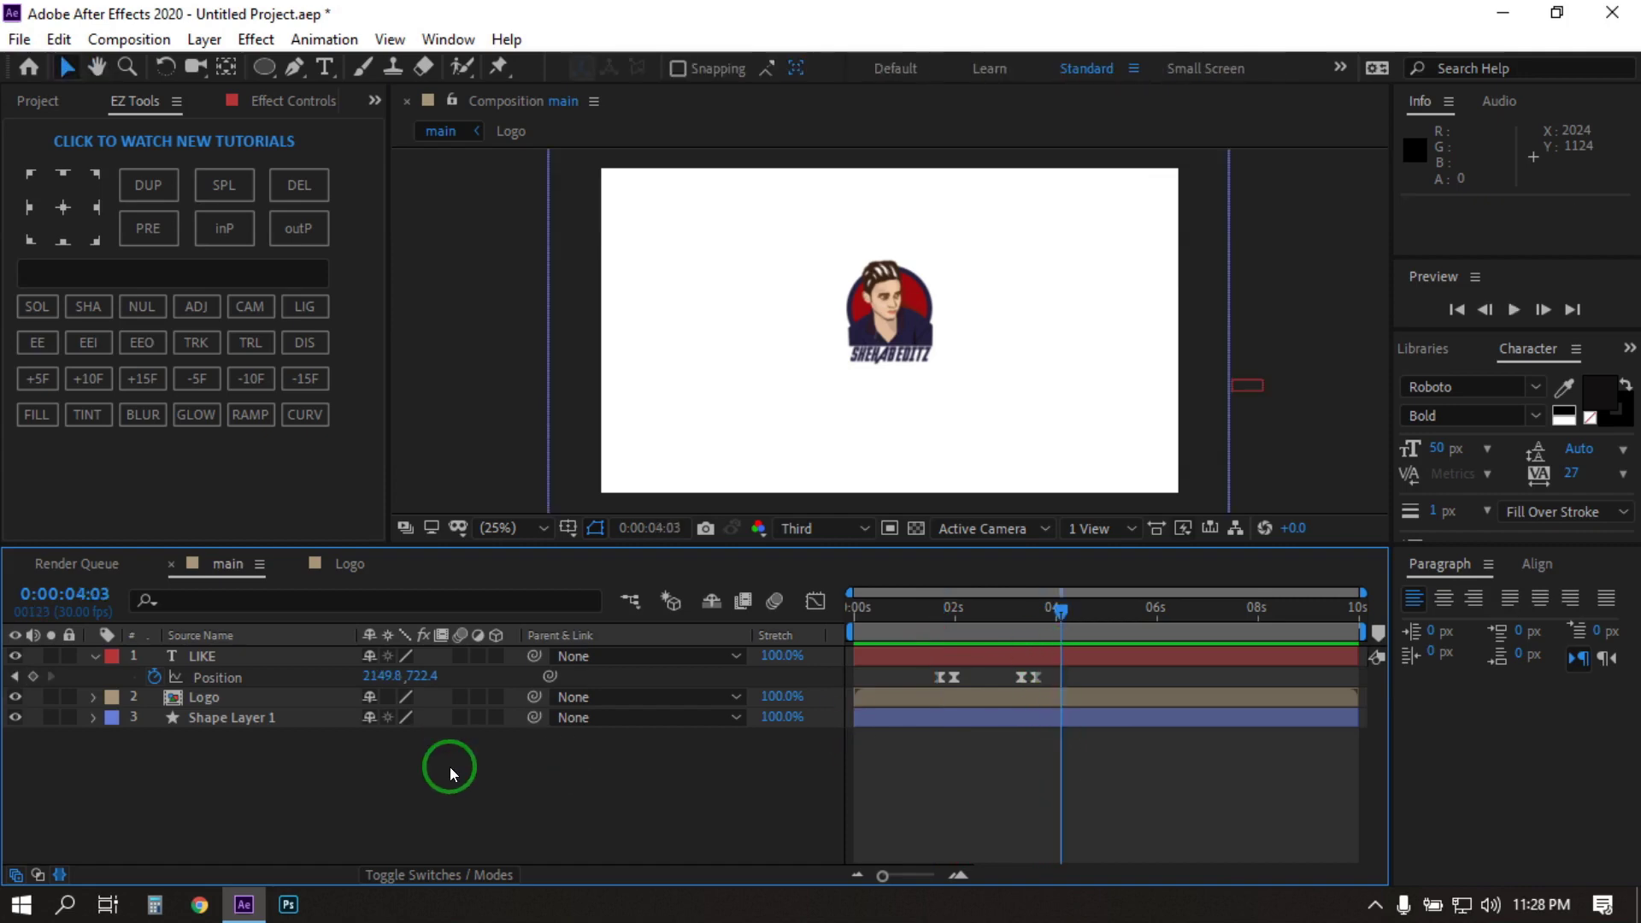
Enable motion blur for the main composition and for the LIKE, Logo and Shape Layer 1 layers.
left_click(774, 605)
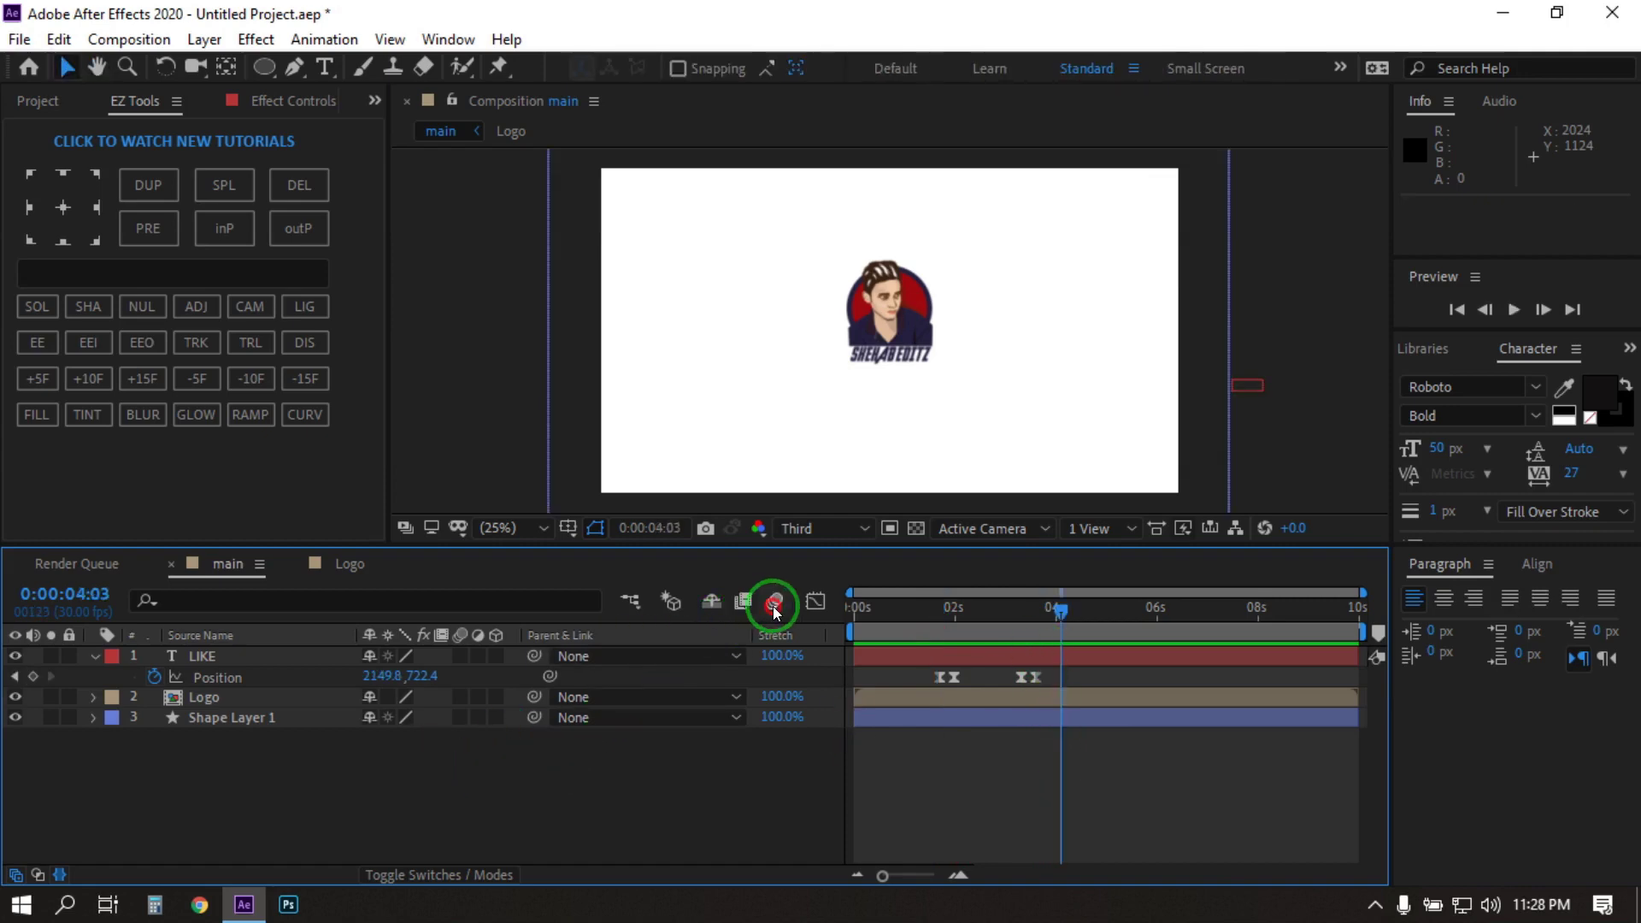
left_click(463, 655)
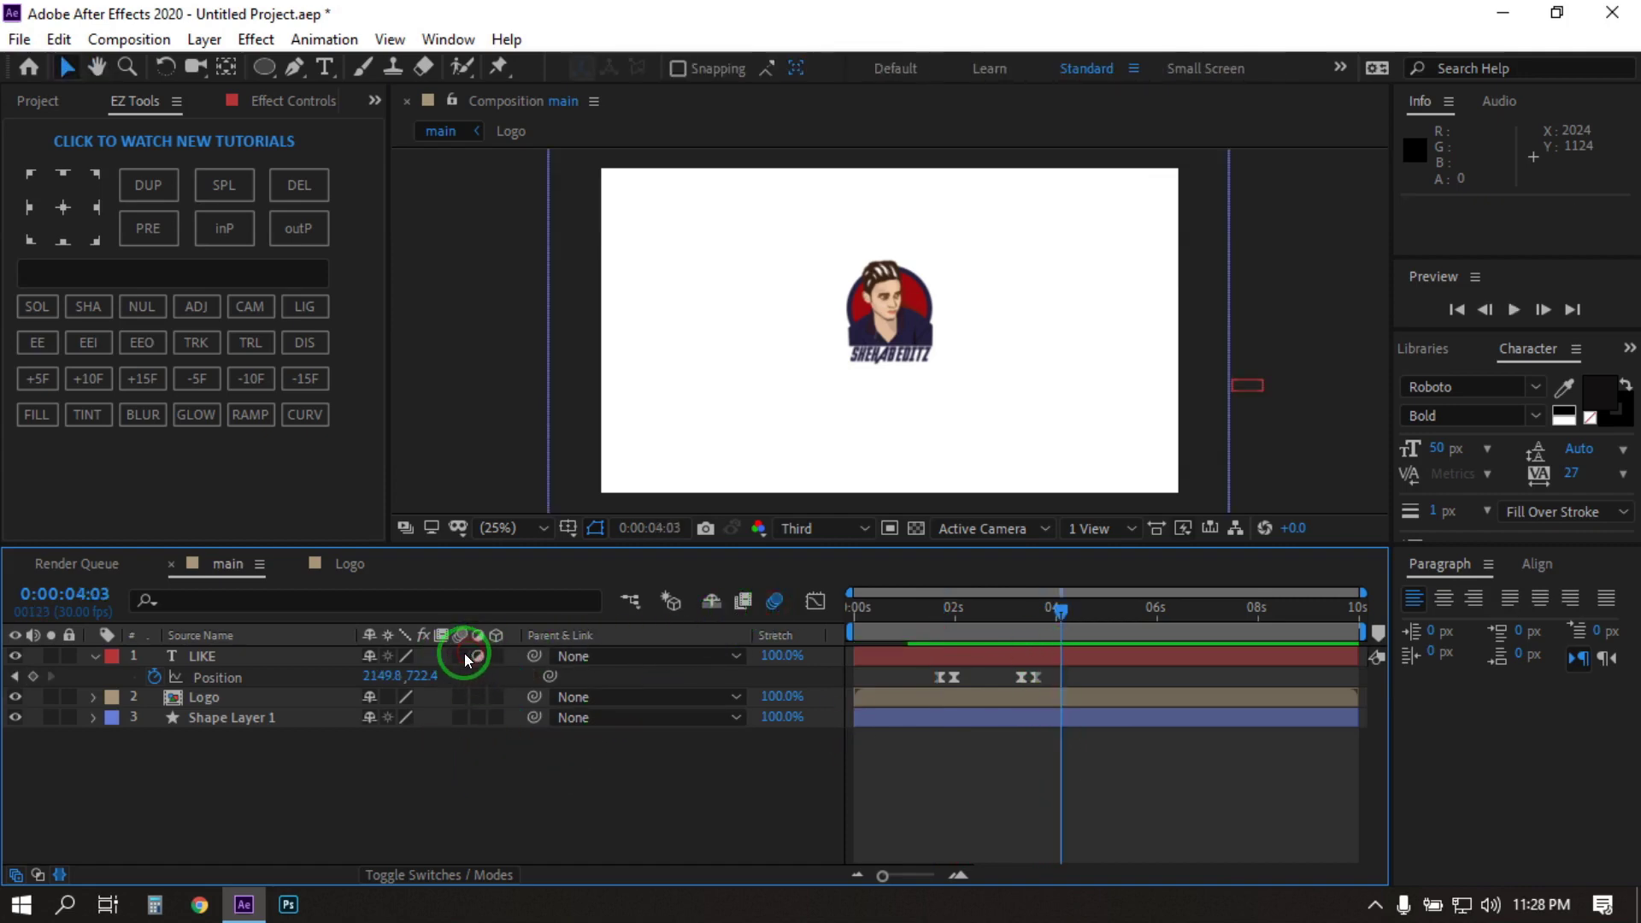
left_click(457, 695)
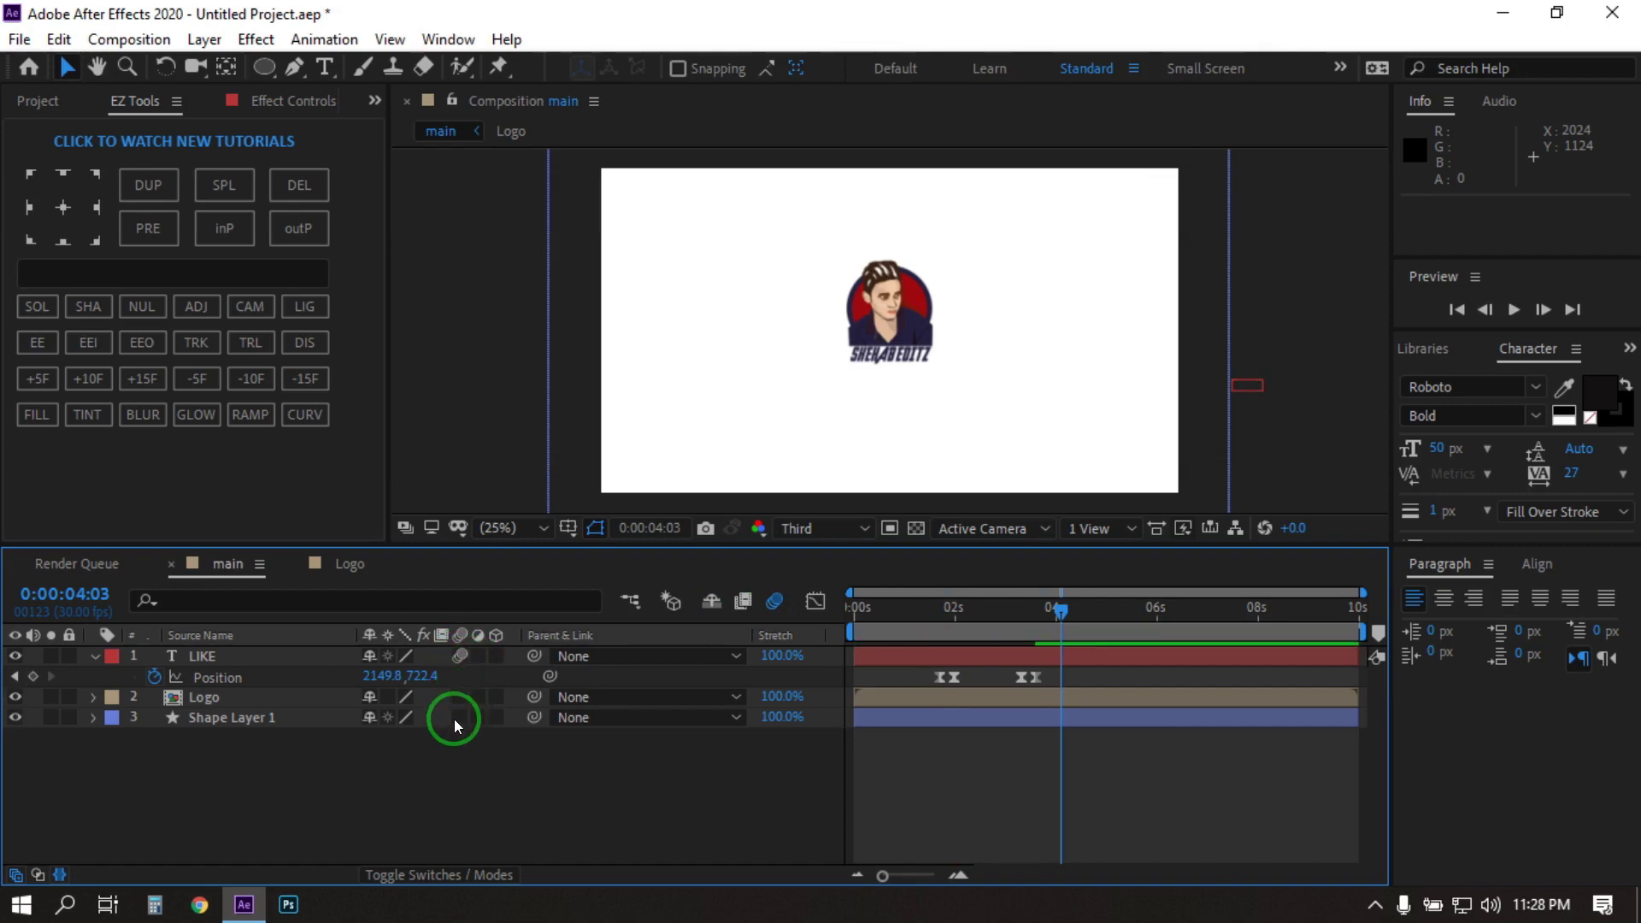
left_click(454, 720)
left_click(454, 696)
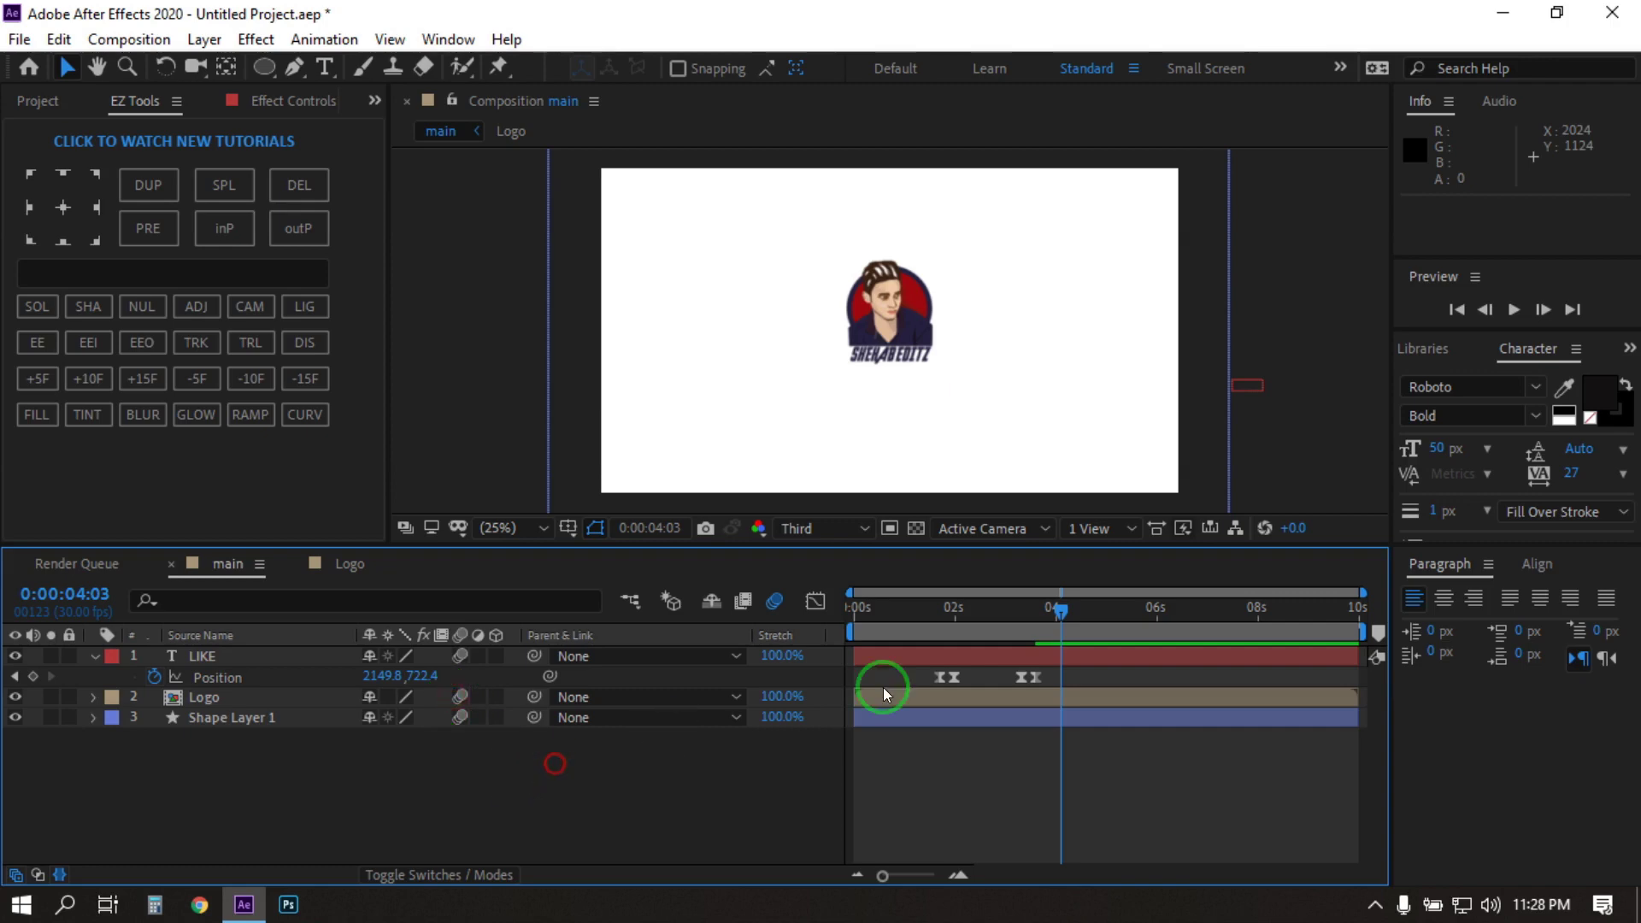
Play back the animation with motion blur from 0:00:00:29.
left_click_drag(1061, 608, 900, 643)
left_click(1033, 766)
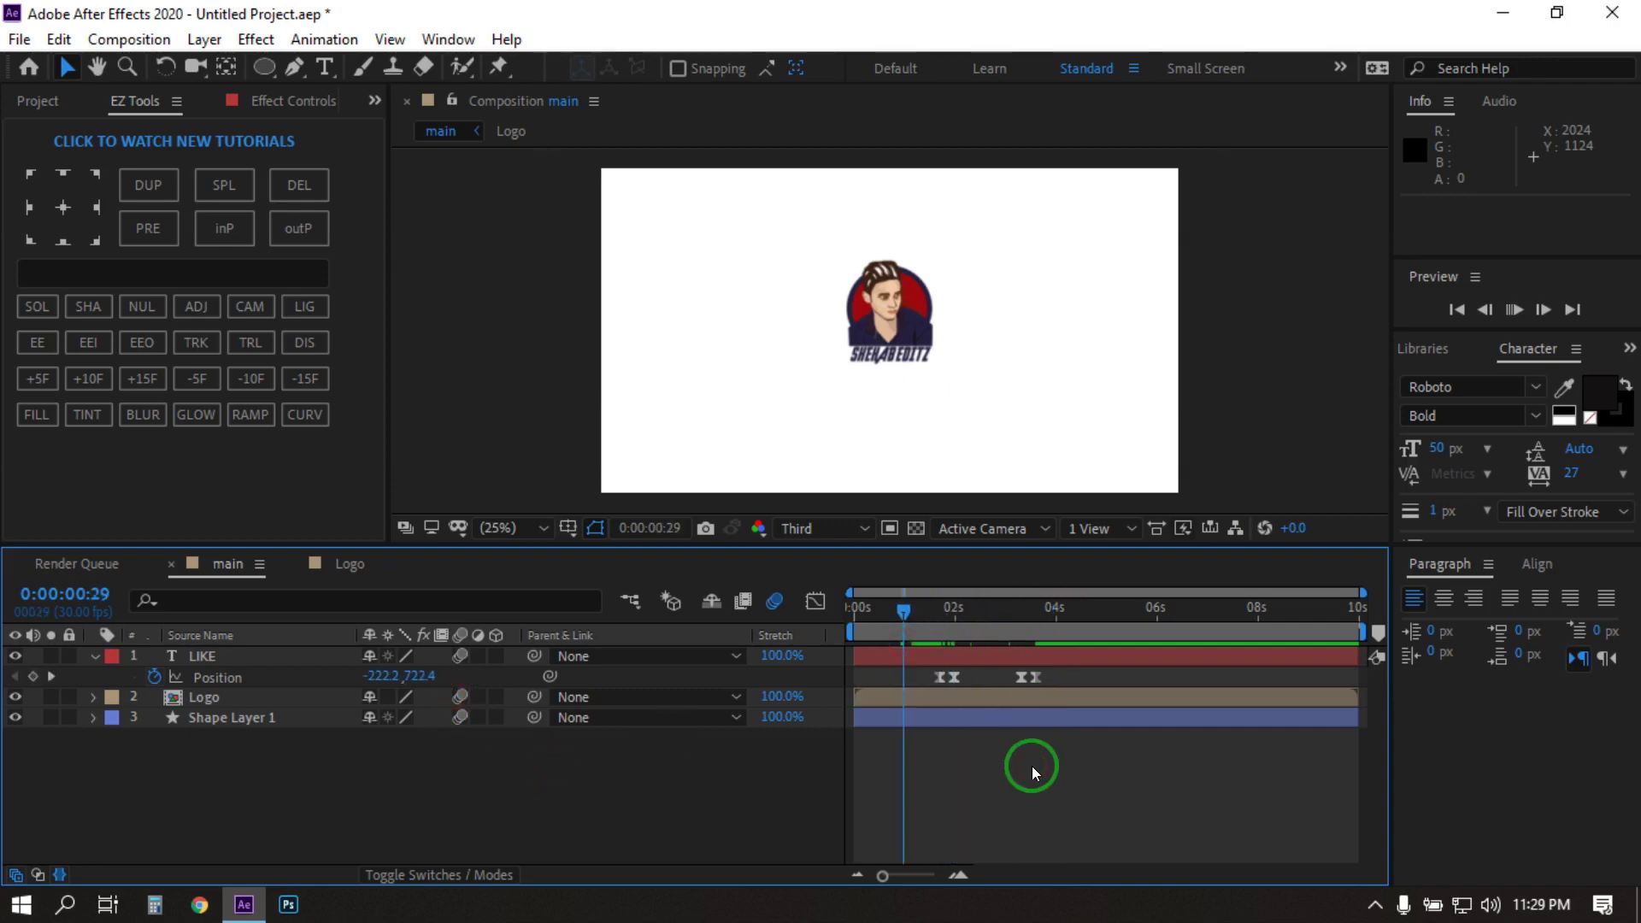
key("space")
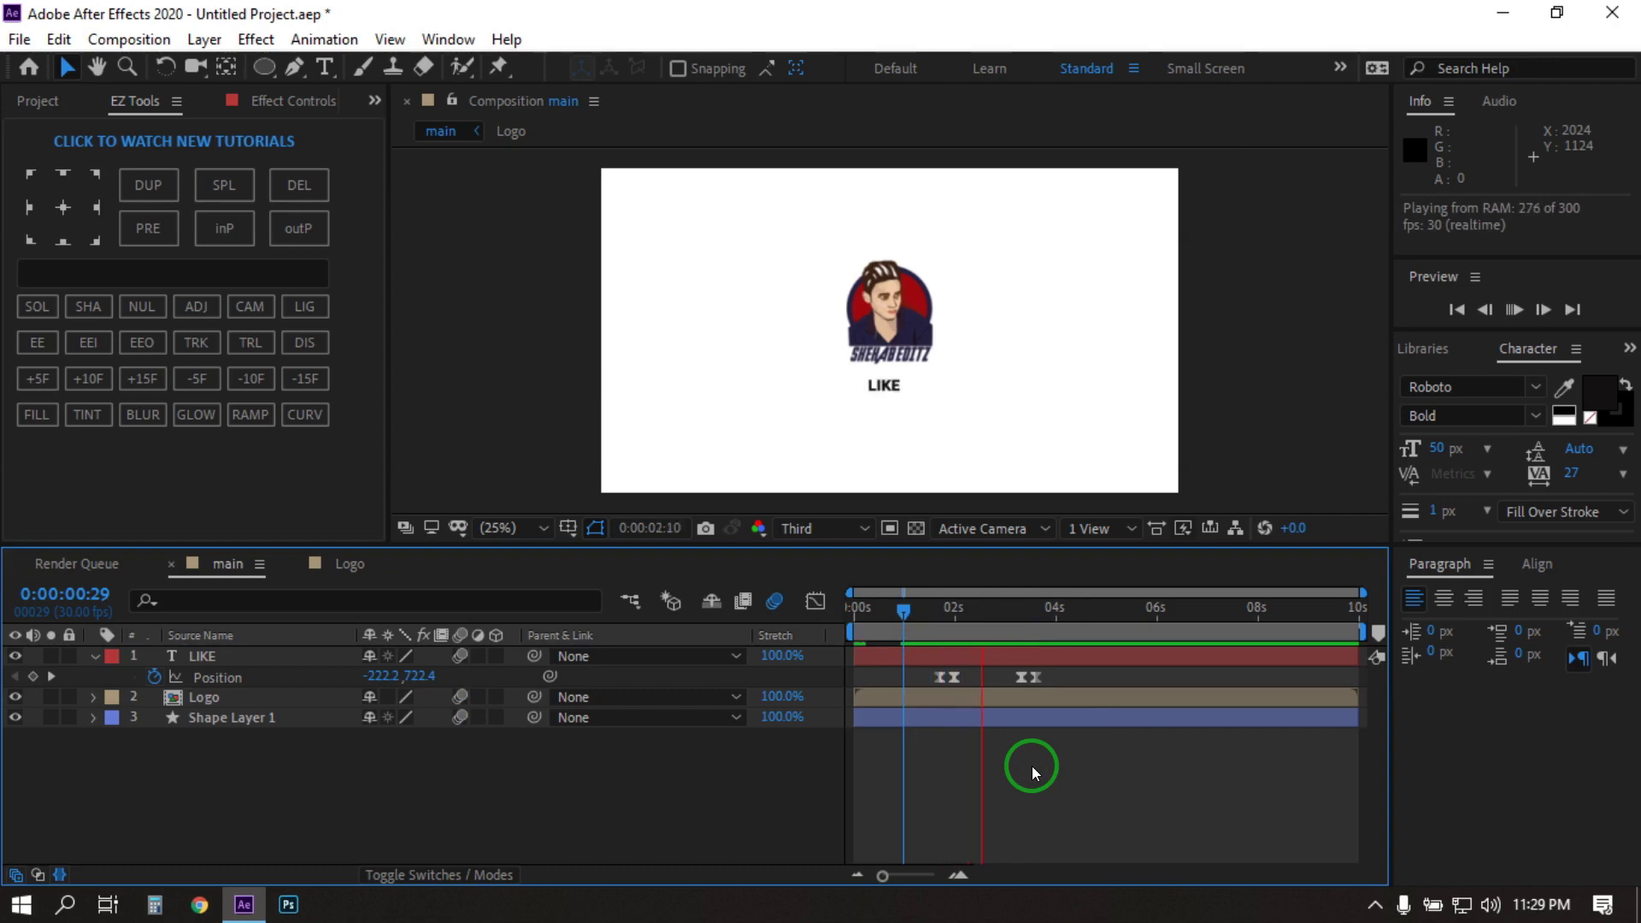
left_click(1042, 650)
Duplicate the LIKE text layer and shift the copy in time to start at 0:00:01:19, so its slide-in follows LIKE's exit.
left_click(260, 653)
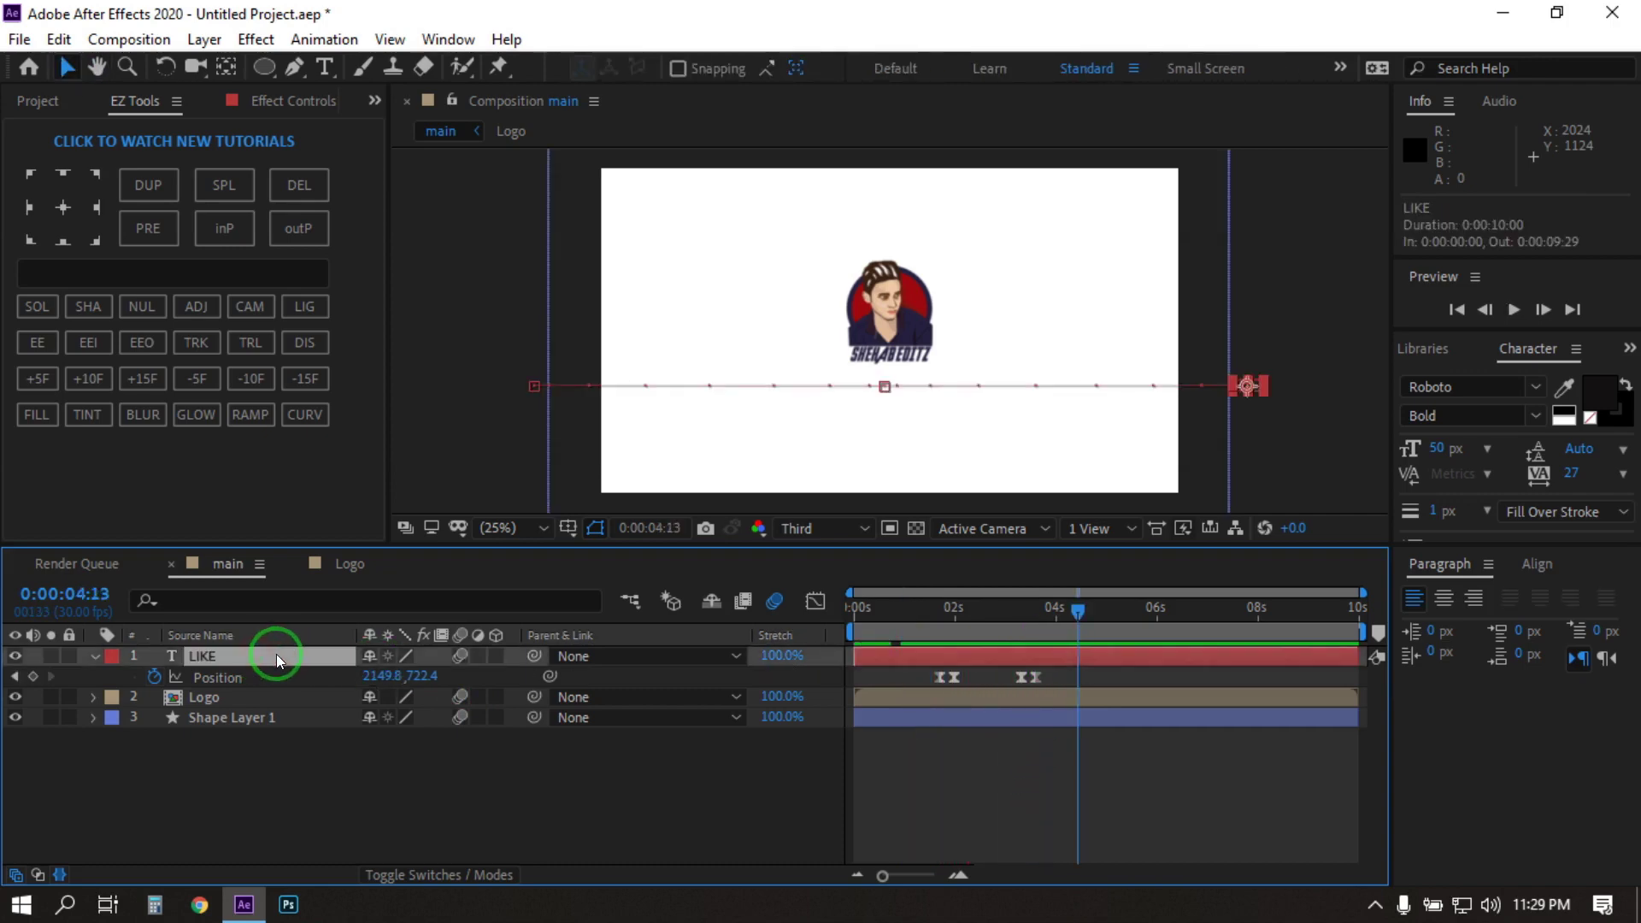
key("ctrl+d")
left_click(931, 666)
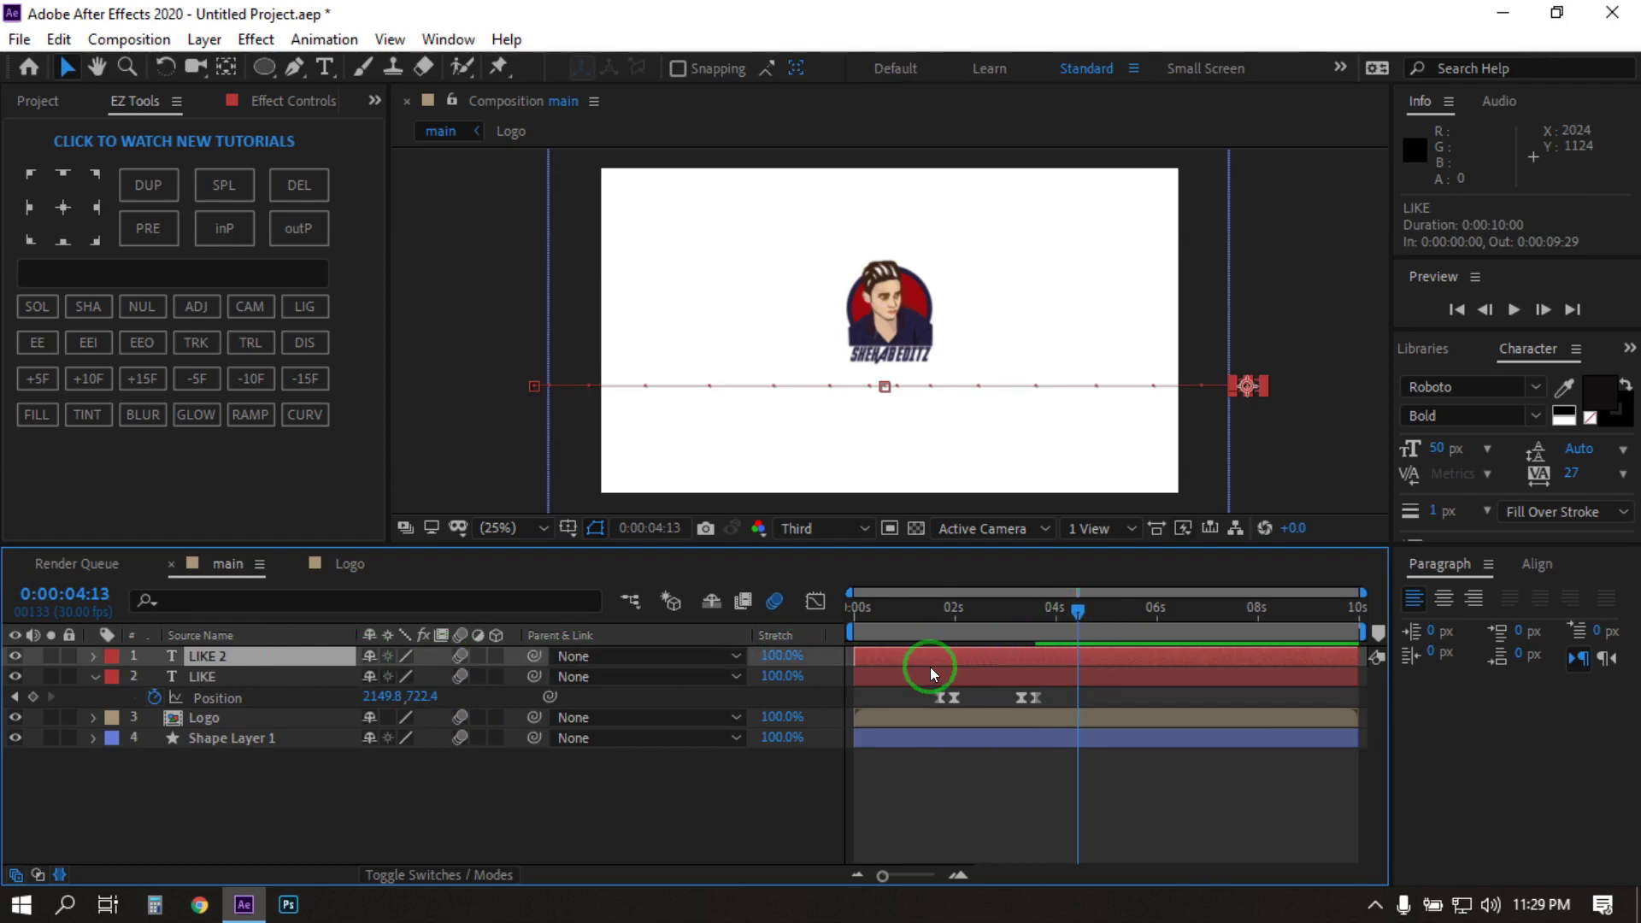
key("p")
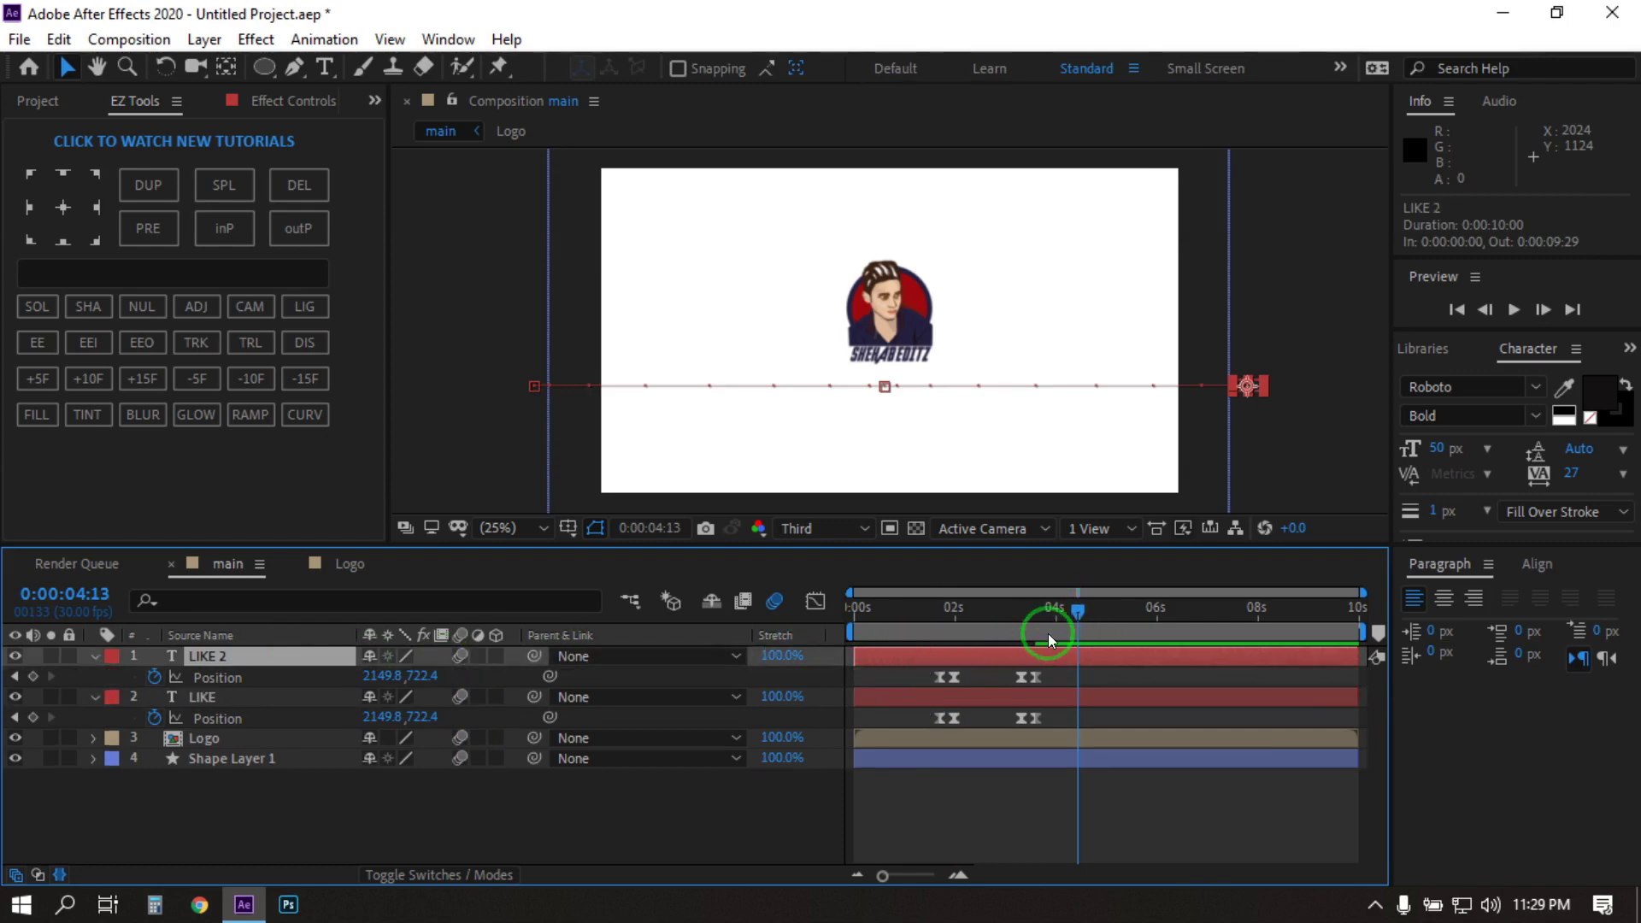
left_click_drag(1074, 613, 988, 665)
left_click(944, 657)
Change the duplicated layer's text to SHARE and check its placement under the logo at 0:00:04:22.
double_click(258, 664)
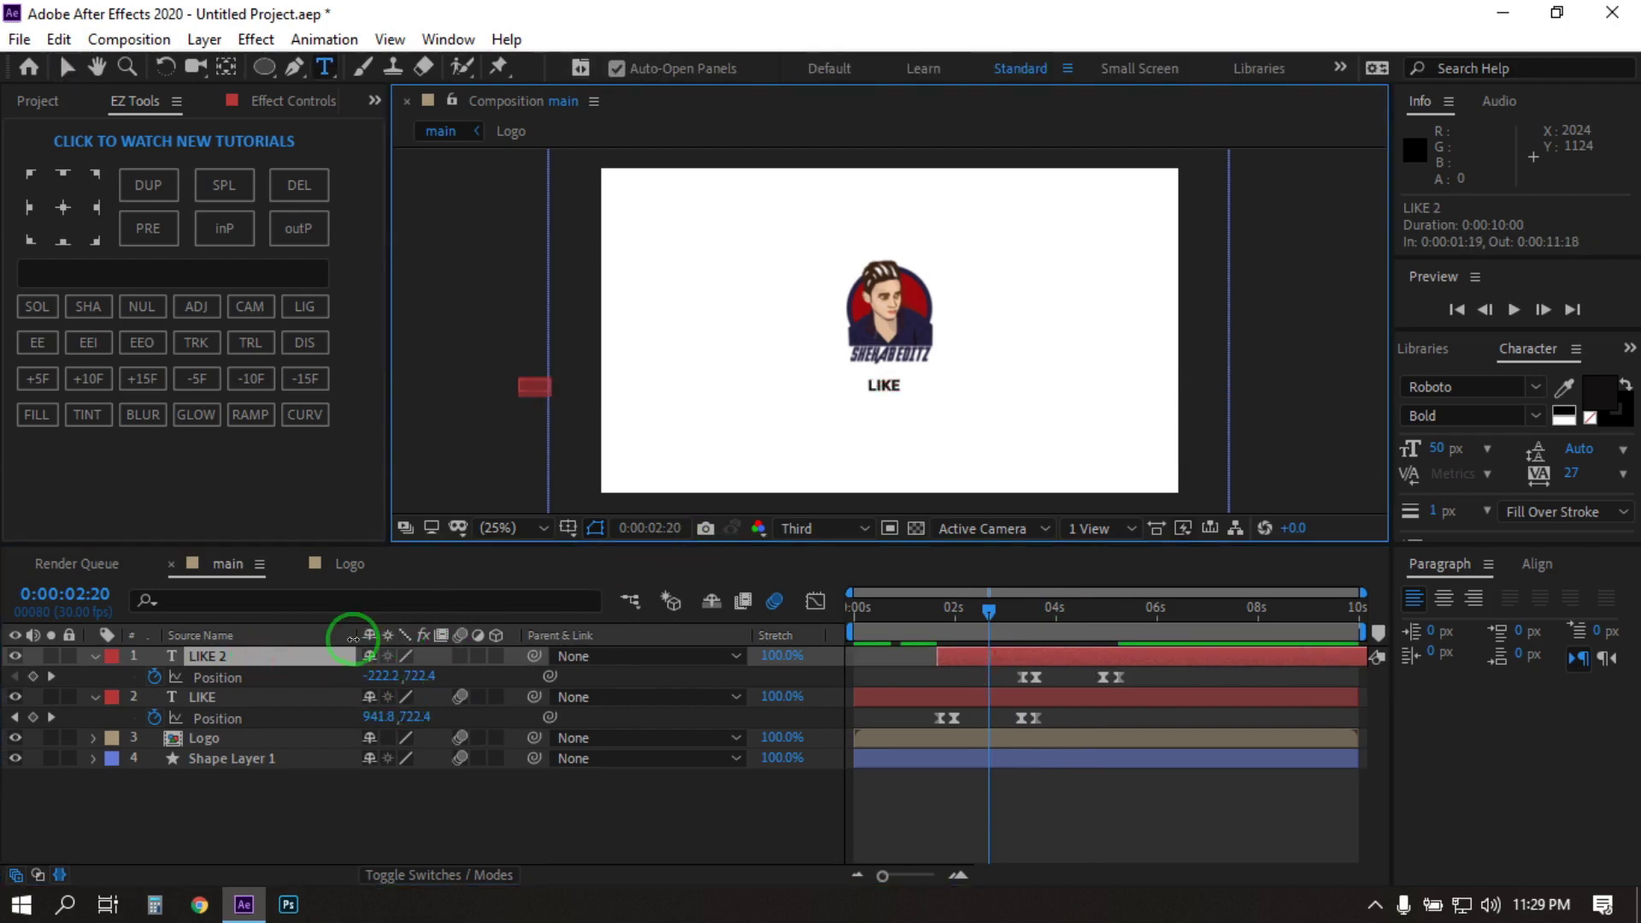
type("SHARE")
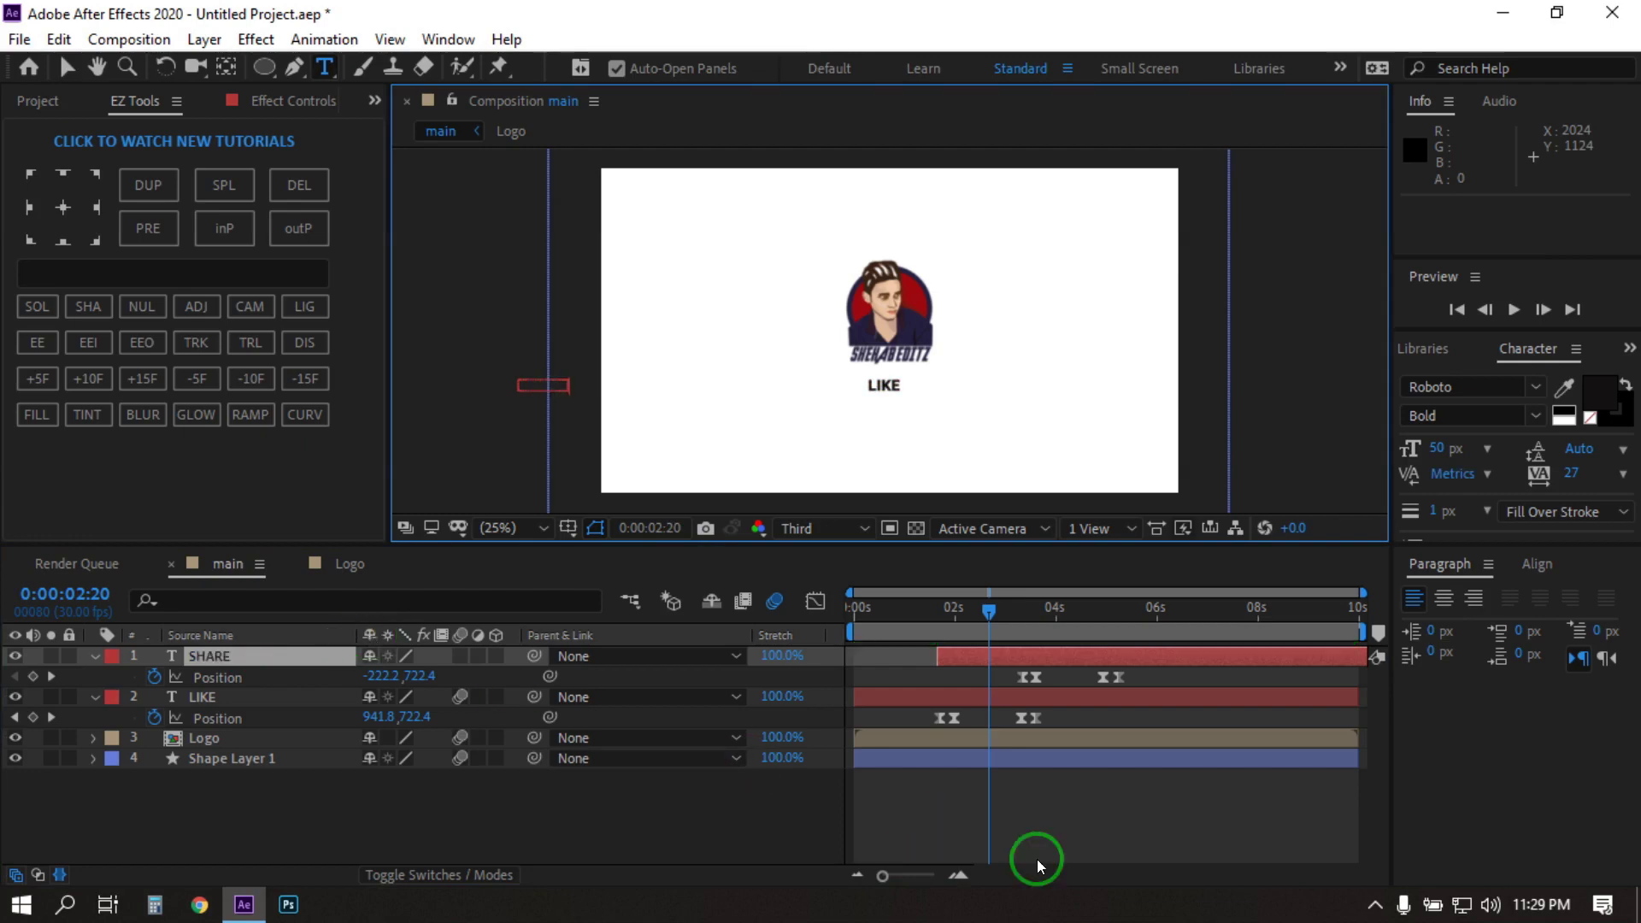
left_click(1089, 803)
left_click_drag(989, 612, 1092, 614)
left_click(422, 677)
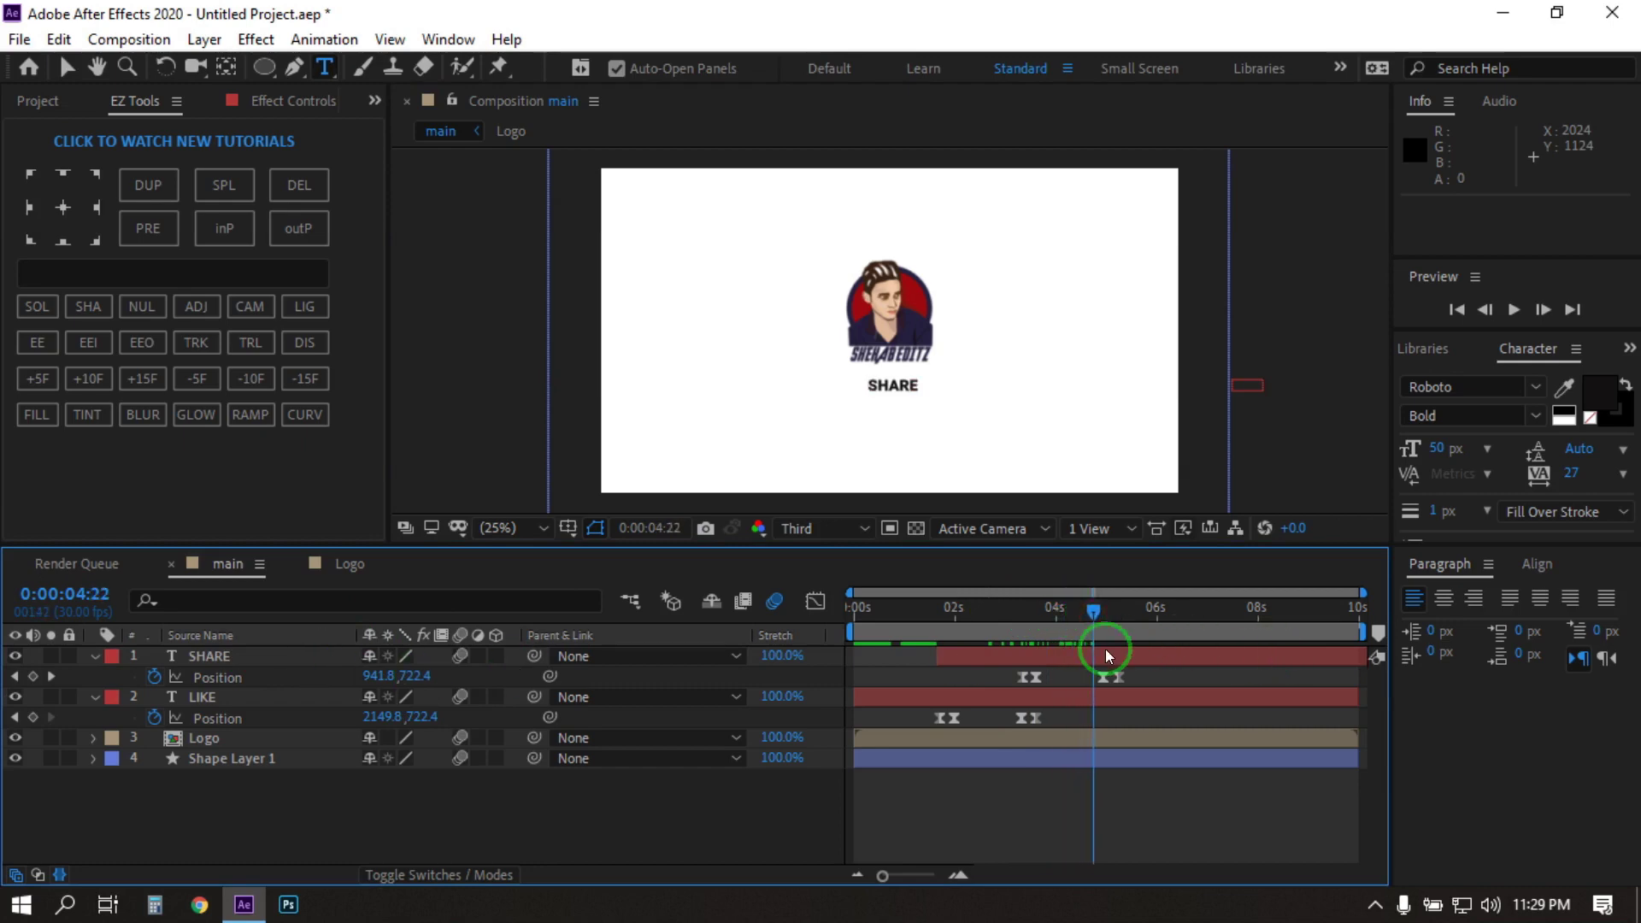
Duplicate the SHARE text layer and shift the copy in time to start at 0:00:03:07, so its slide-in follows SHARE's exit.
left_click(1049, 657)
key("ctrl+d")
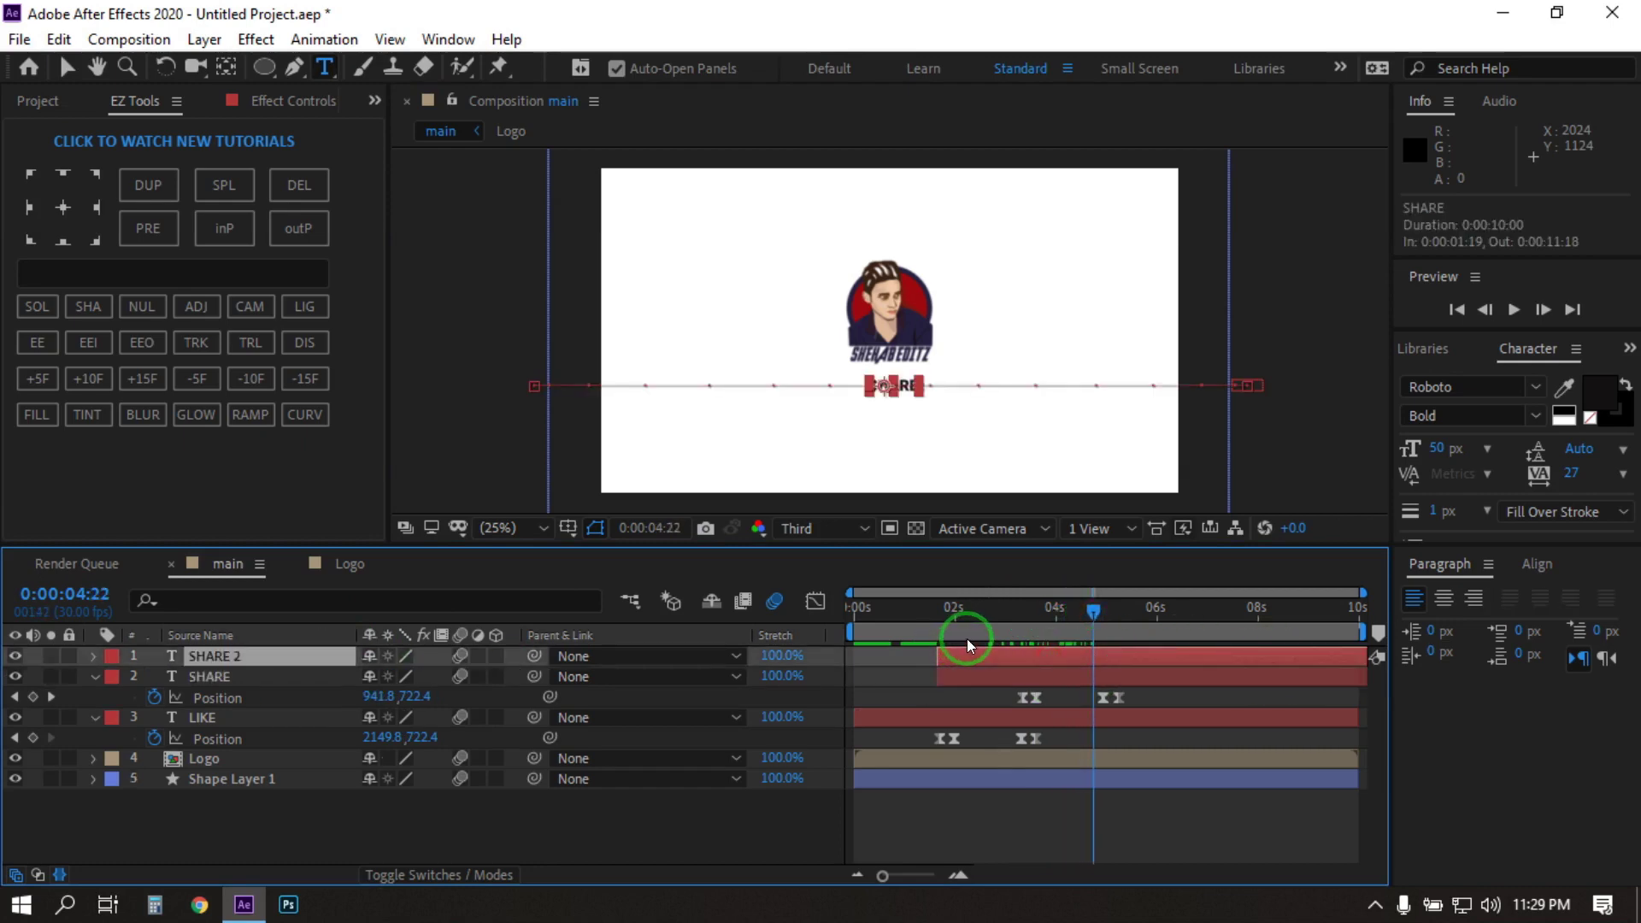
key("p")
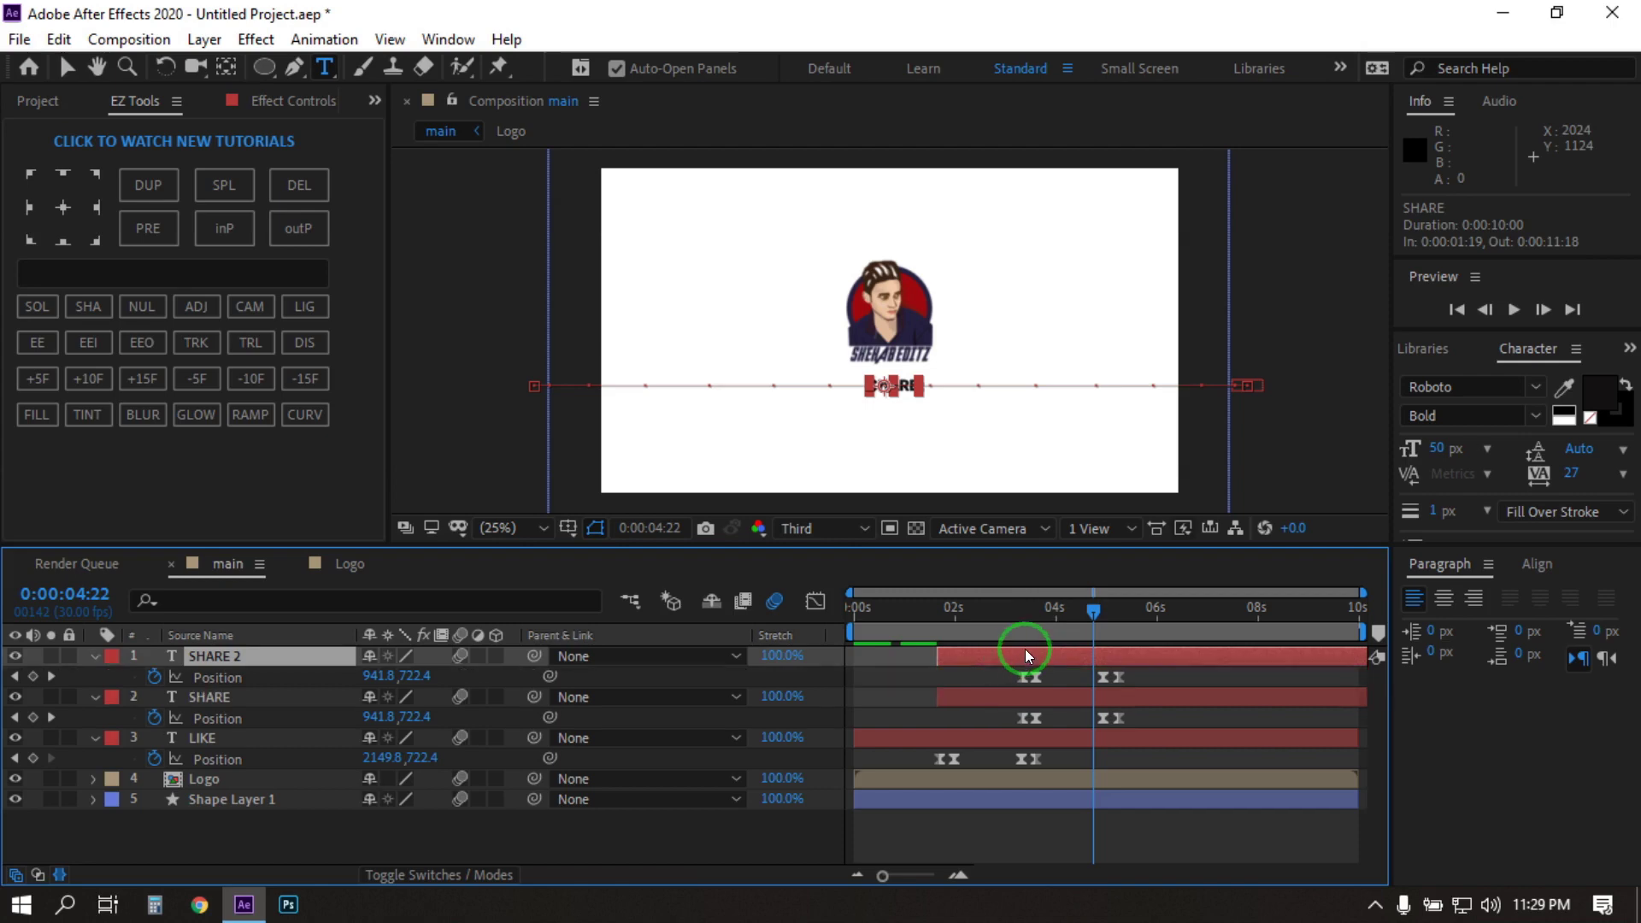
left_click_drag(1024, 649, 1100, 655)
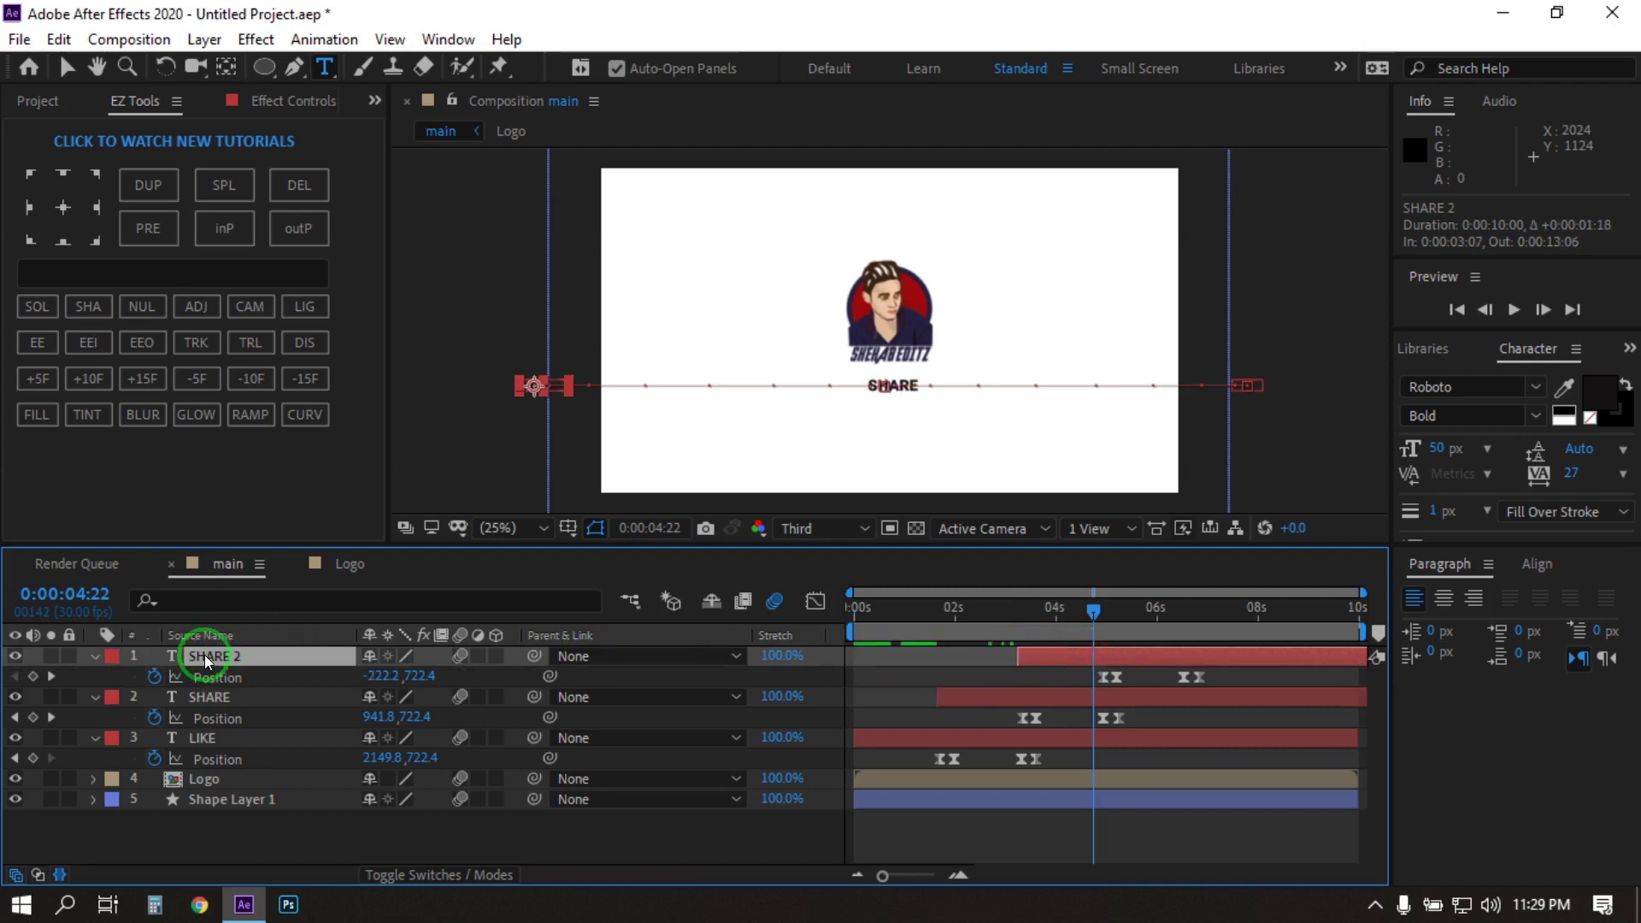
Change the duplicated text layer's wording to SUBSCRIBE.
type("S")
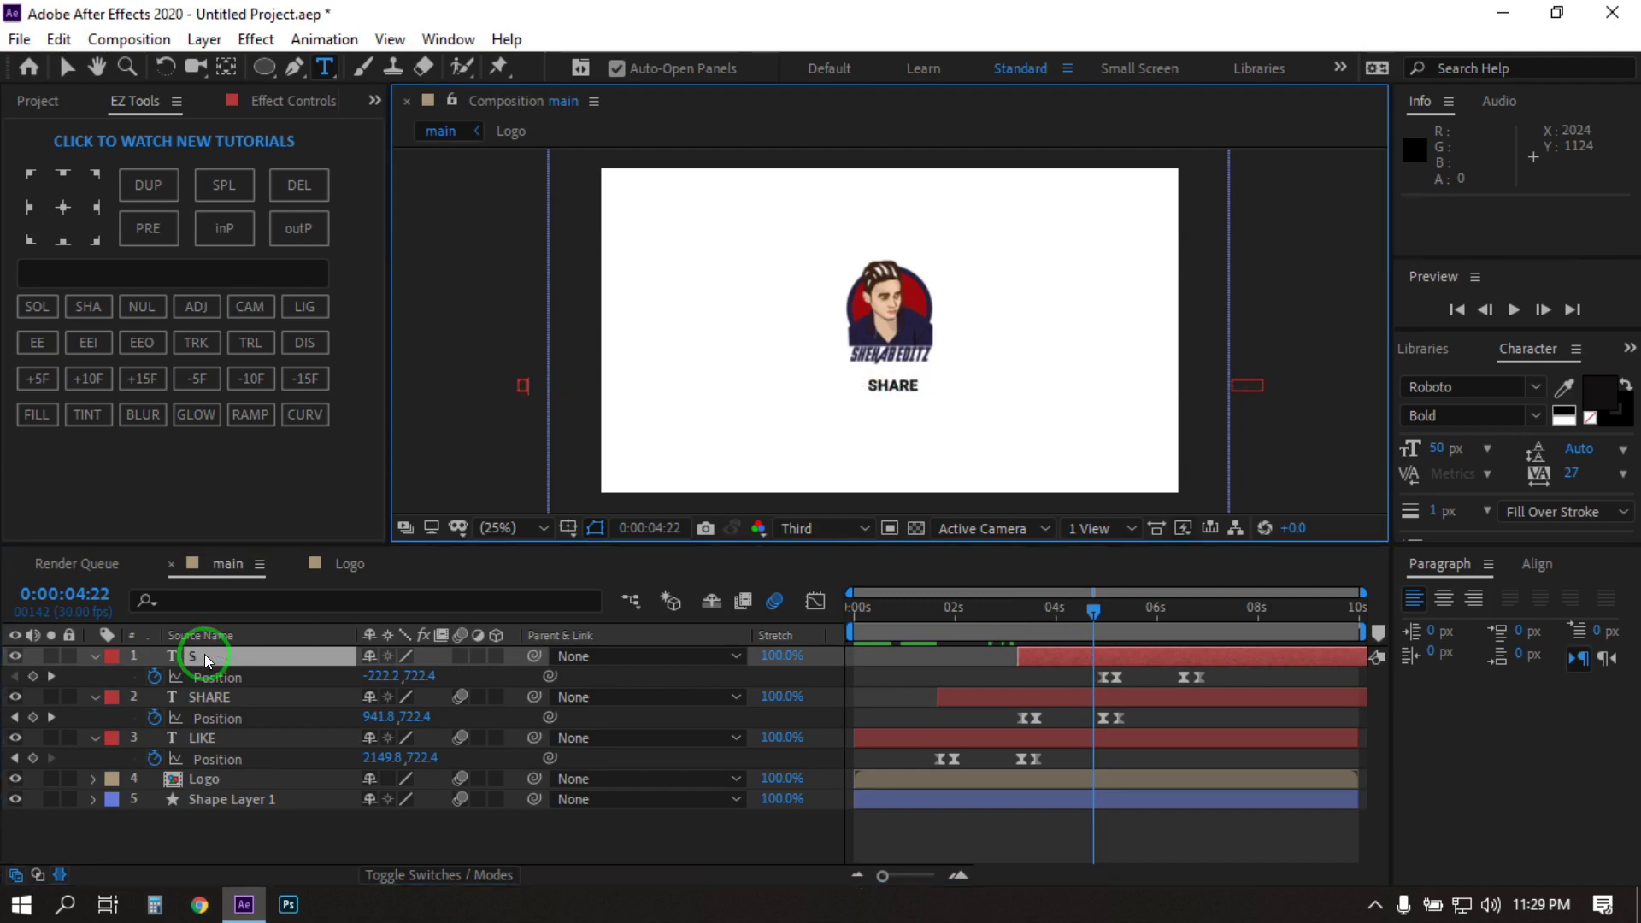
type("UBSCI")
type("SC")
type("RIBE")
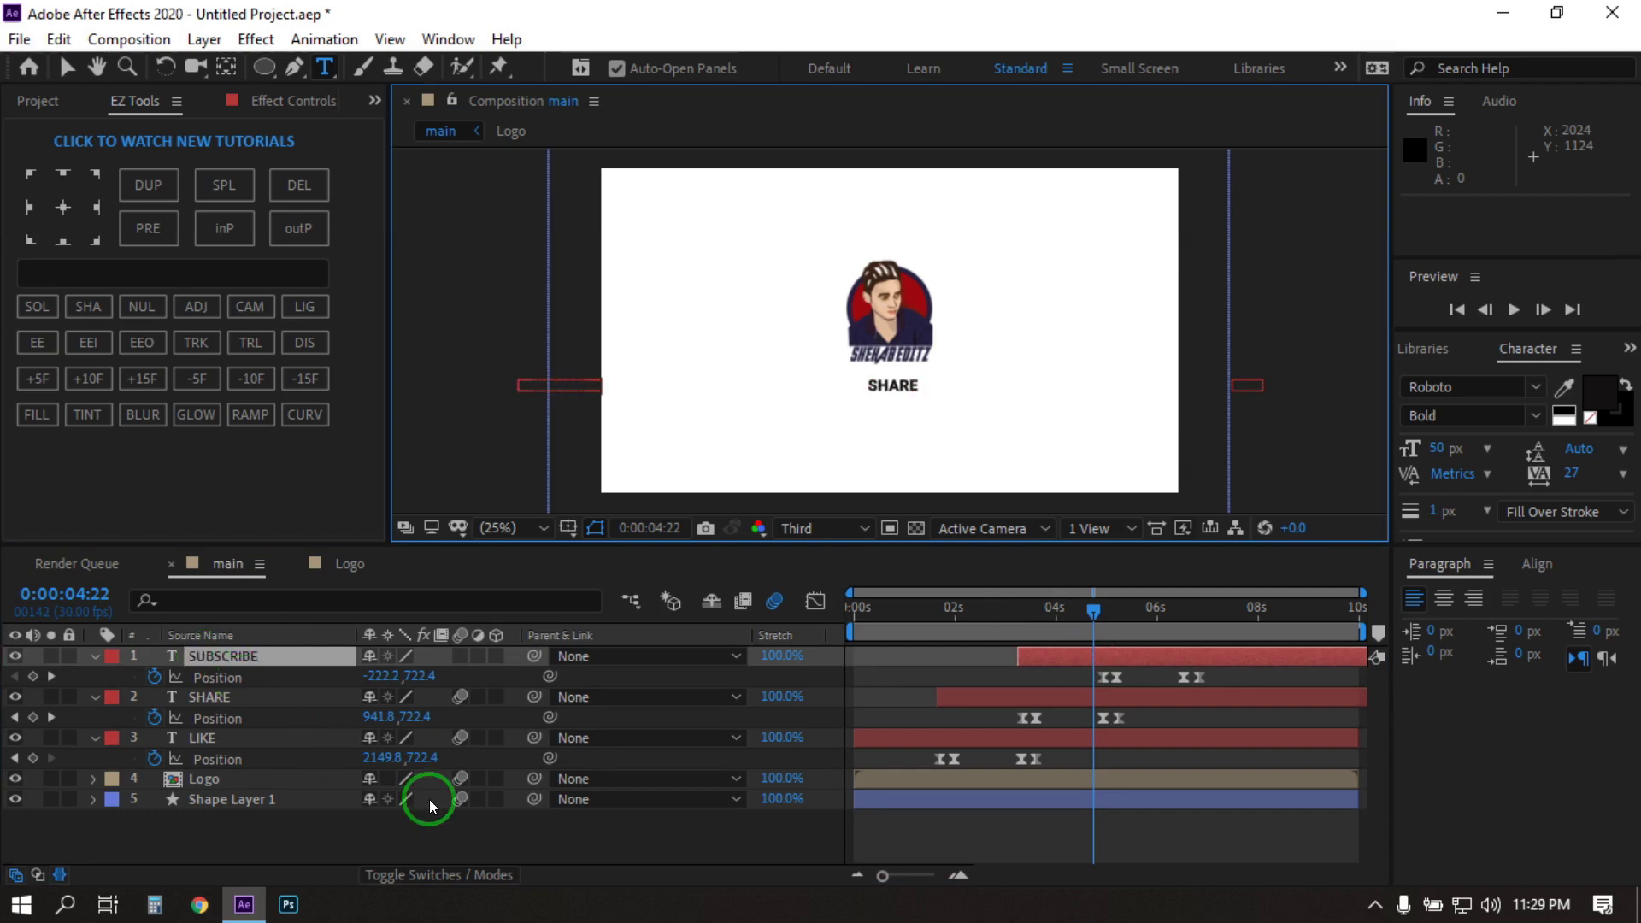
left_click(423, 828)
Center the SUBSCRIBE text under the logo at 0:00:05:06 by setting its X Position to 875.8.
left_click_drag(1110, 609, 1066, 625)
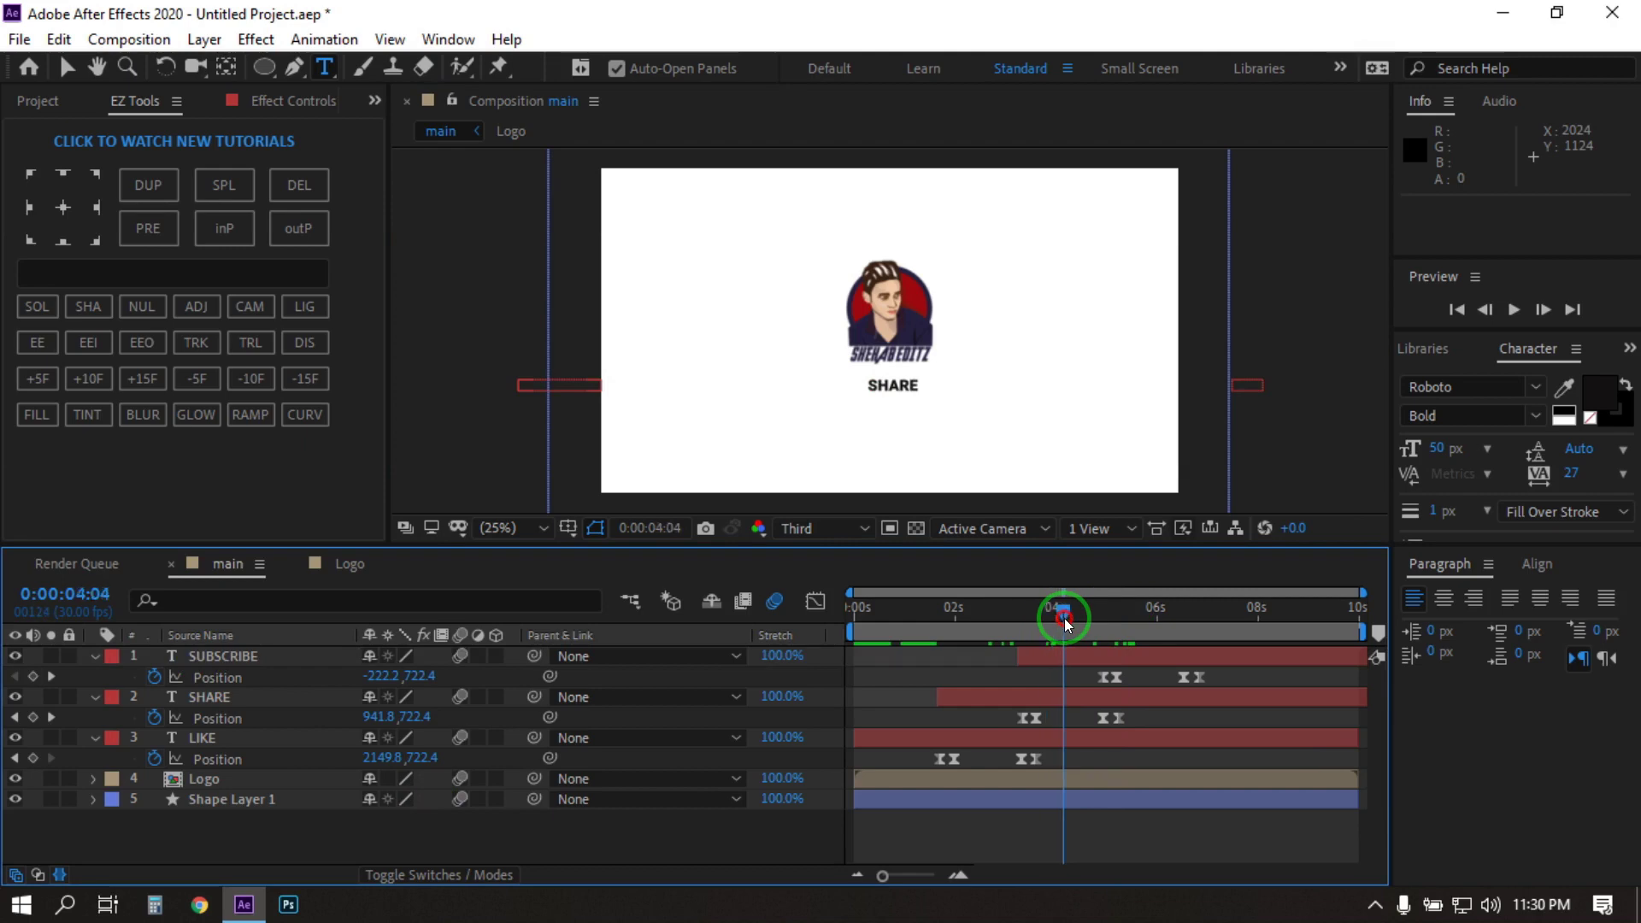
left_click_drag(1065, 622, 1125, 621)
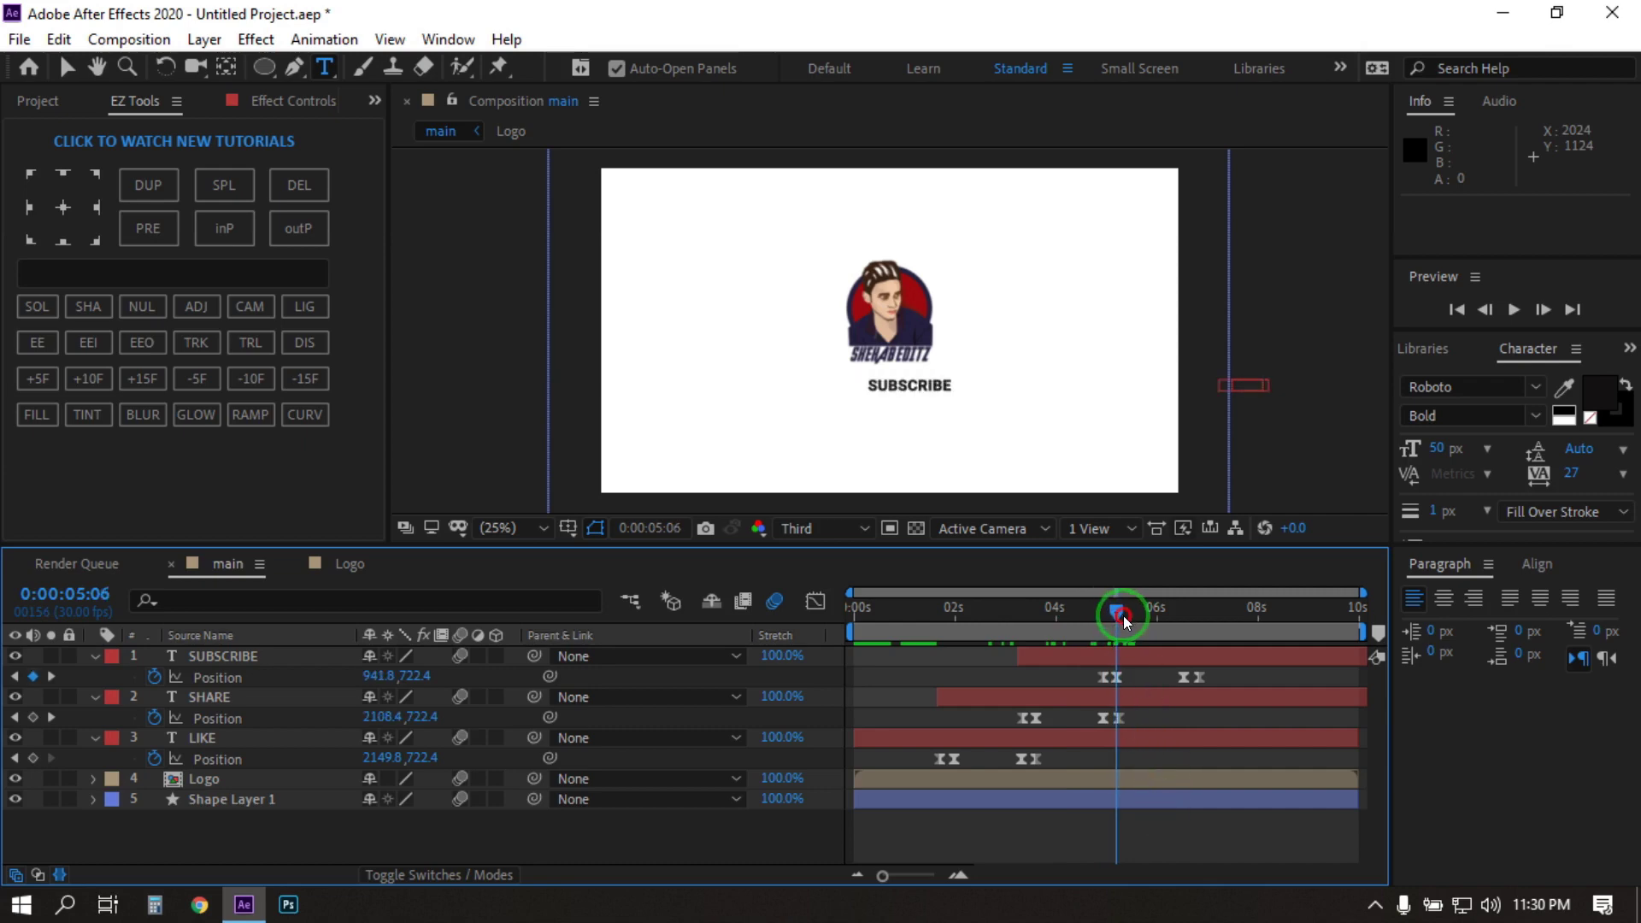
left_click(1114, 676)
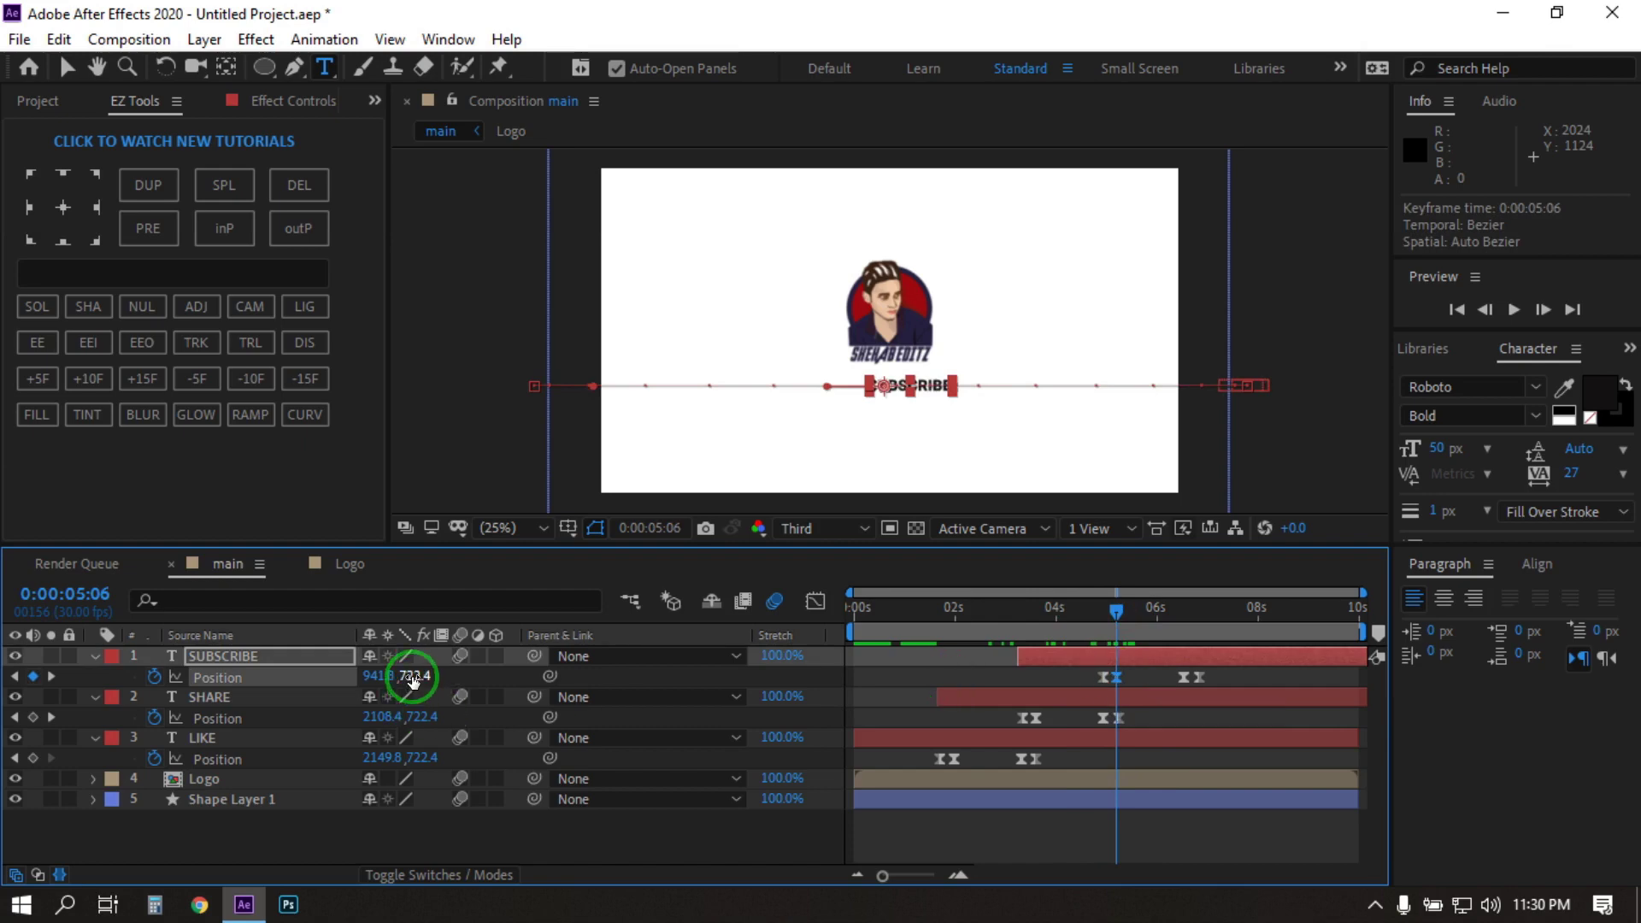
left_click_drag(414, 679, 299, 675)
key("ctrl+z")
left_click(472, 835)
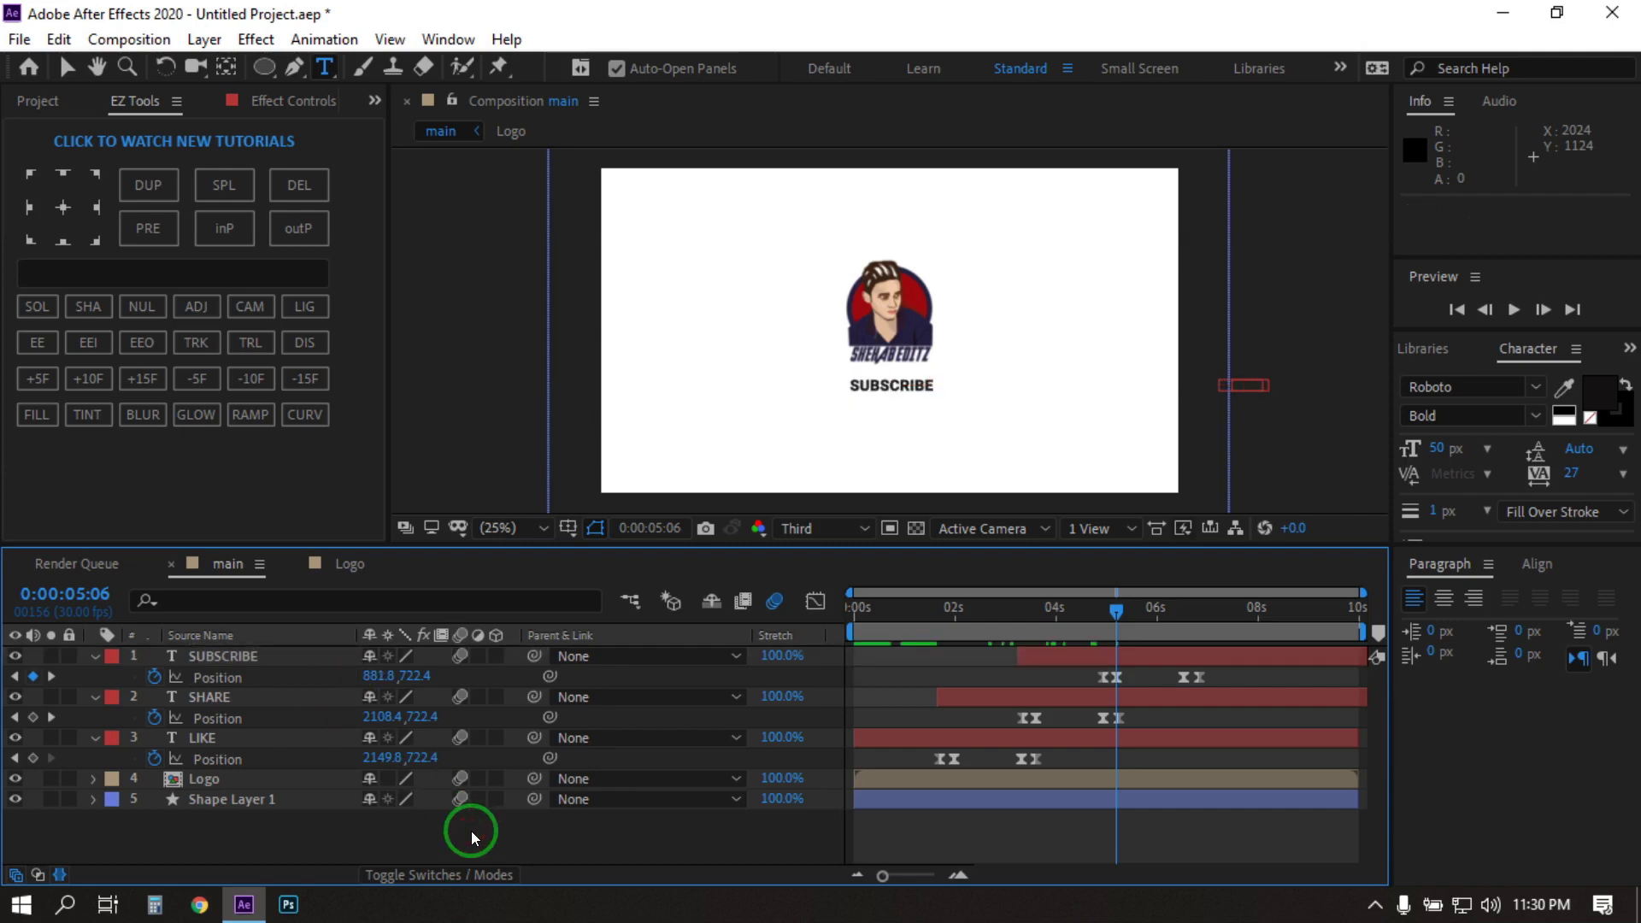
mouse_move(370, 672)
left_mouse_down()
mouse_move(356, 675)
mouse_move(379, 674)
left_mouse_up()
left_click(494, 823)
left_click(495, 842)
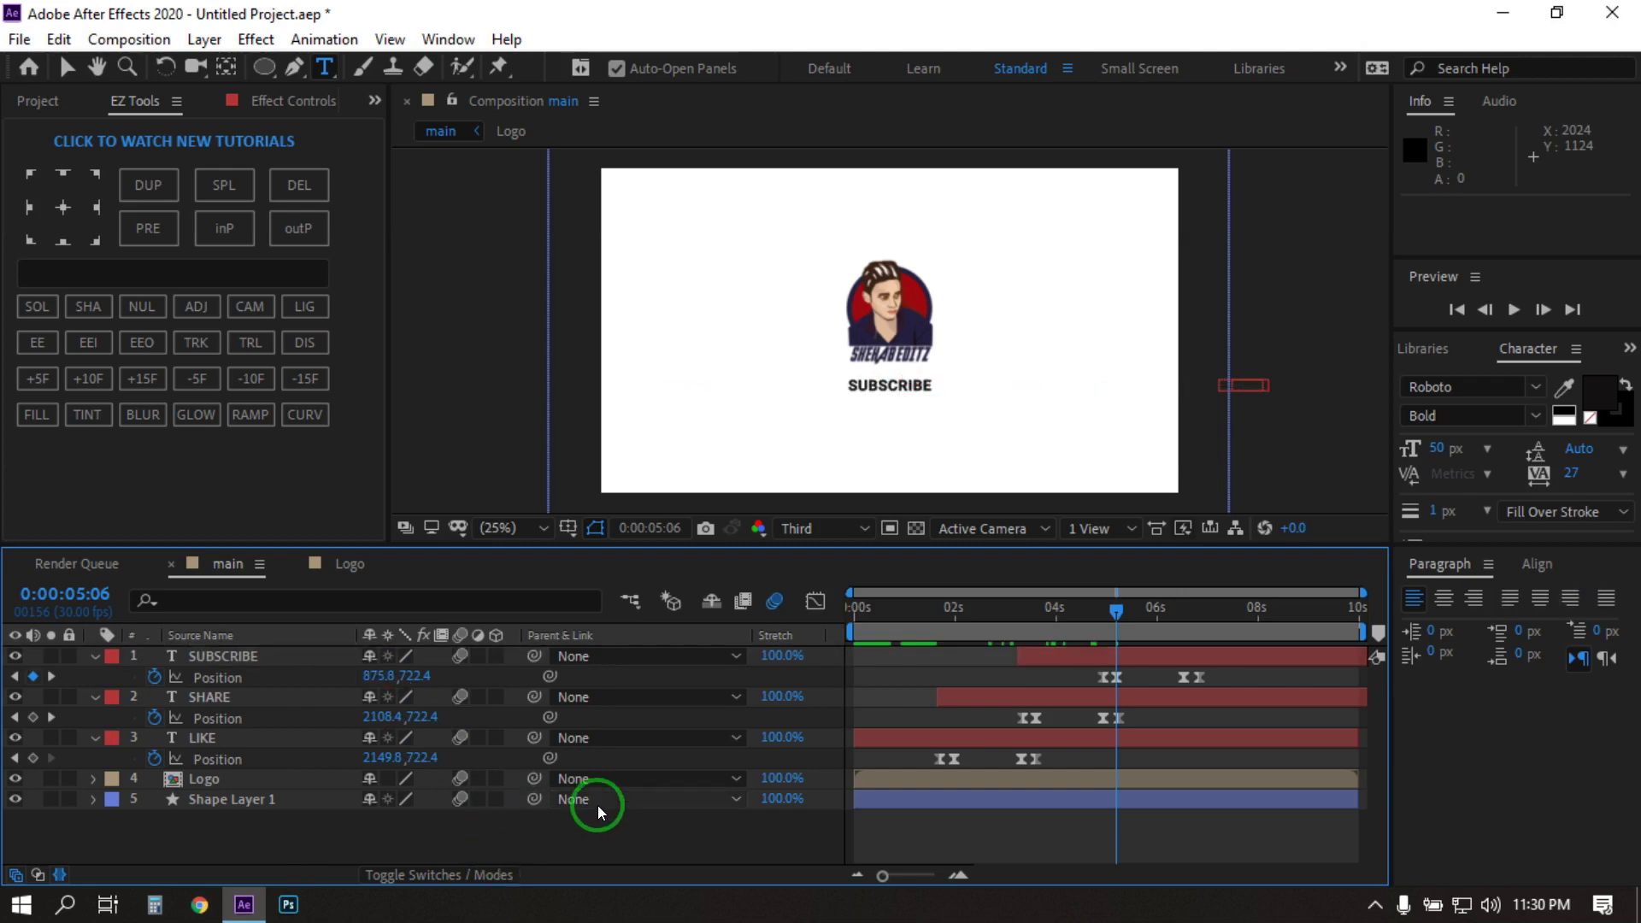
Copy SUBSCRIBE's X Position of 875.8072 from 0:00:05:06 and apply it to the Position keyframe at 0:00:06:16.
left_click(380, 676)
key("ctrl+c")
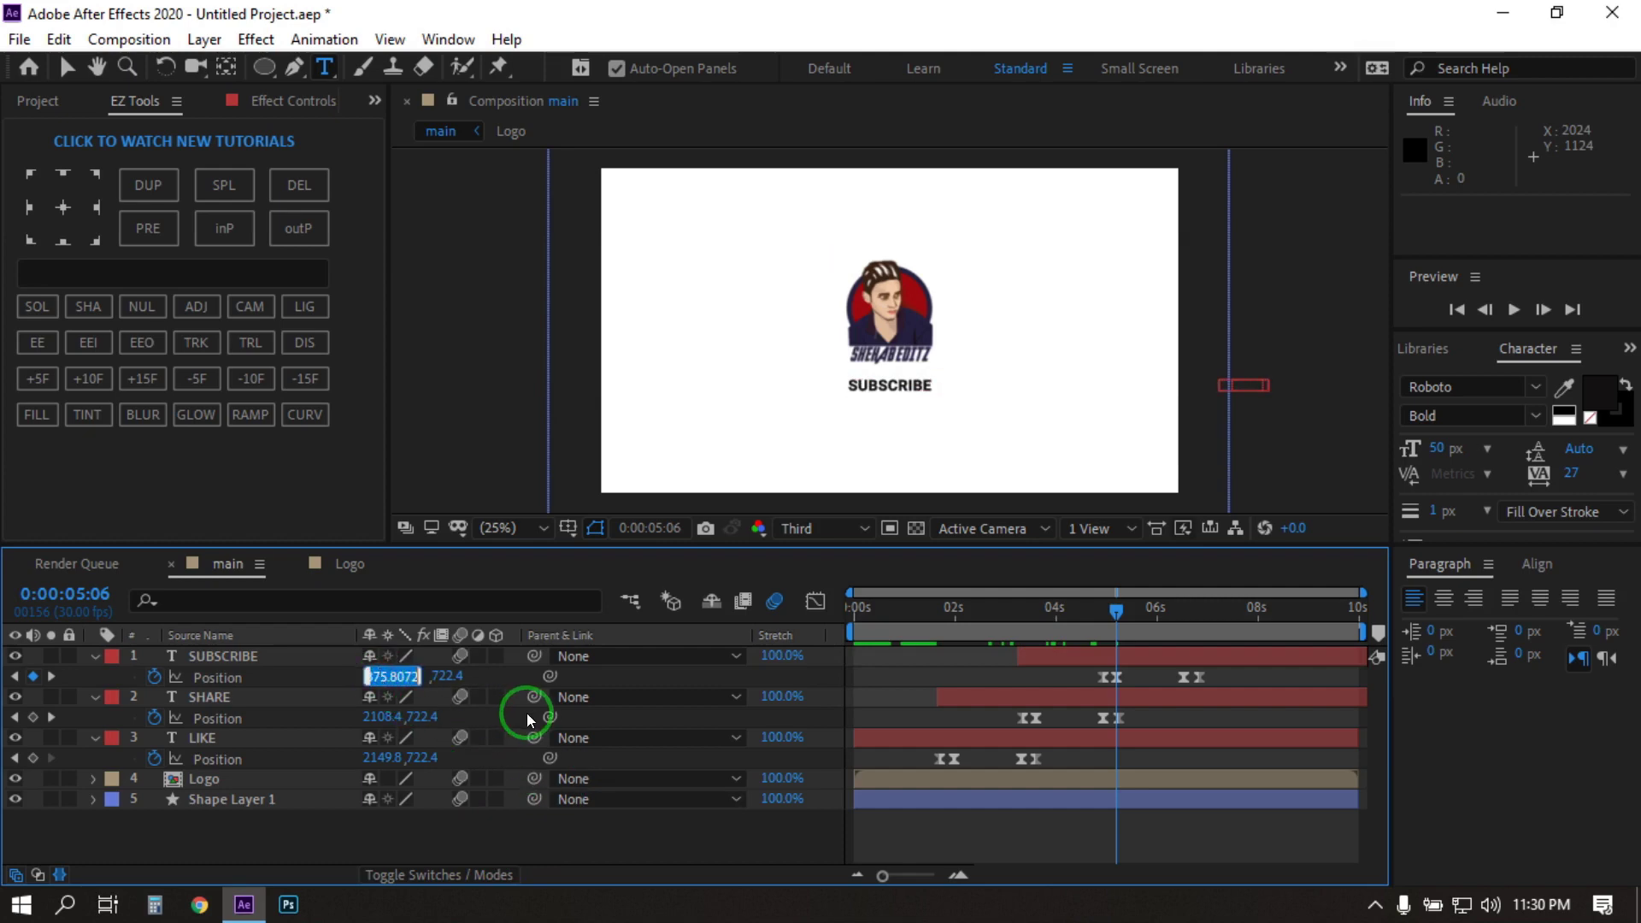
left_click_drag(1116, 608, 1185, 614)
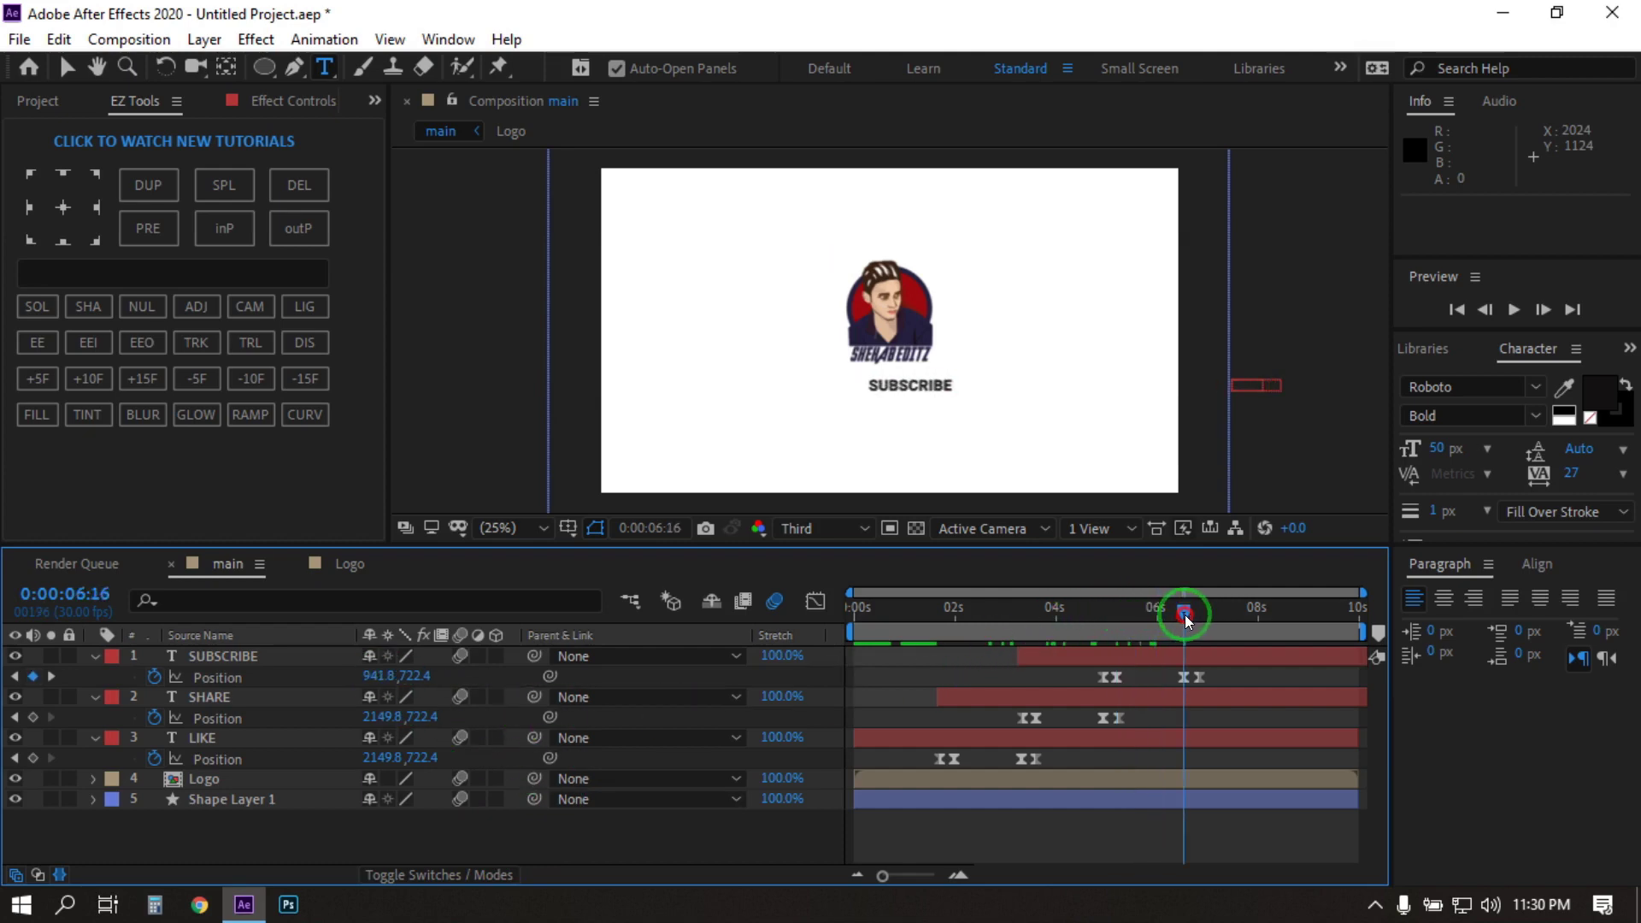
left_click(1178, 678)
left_click(367, 680)
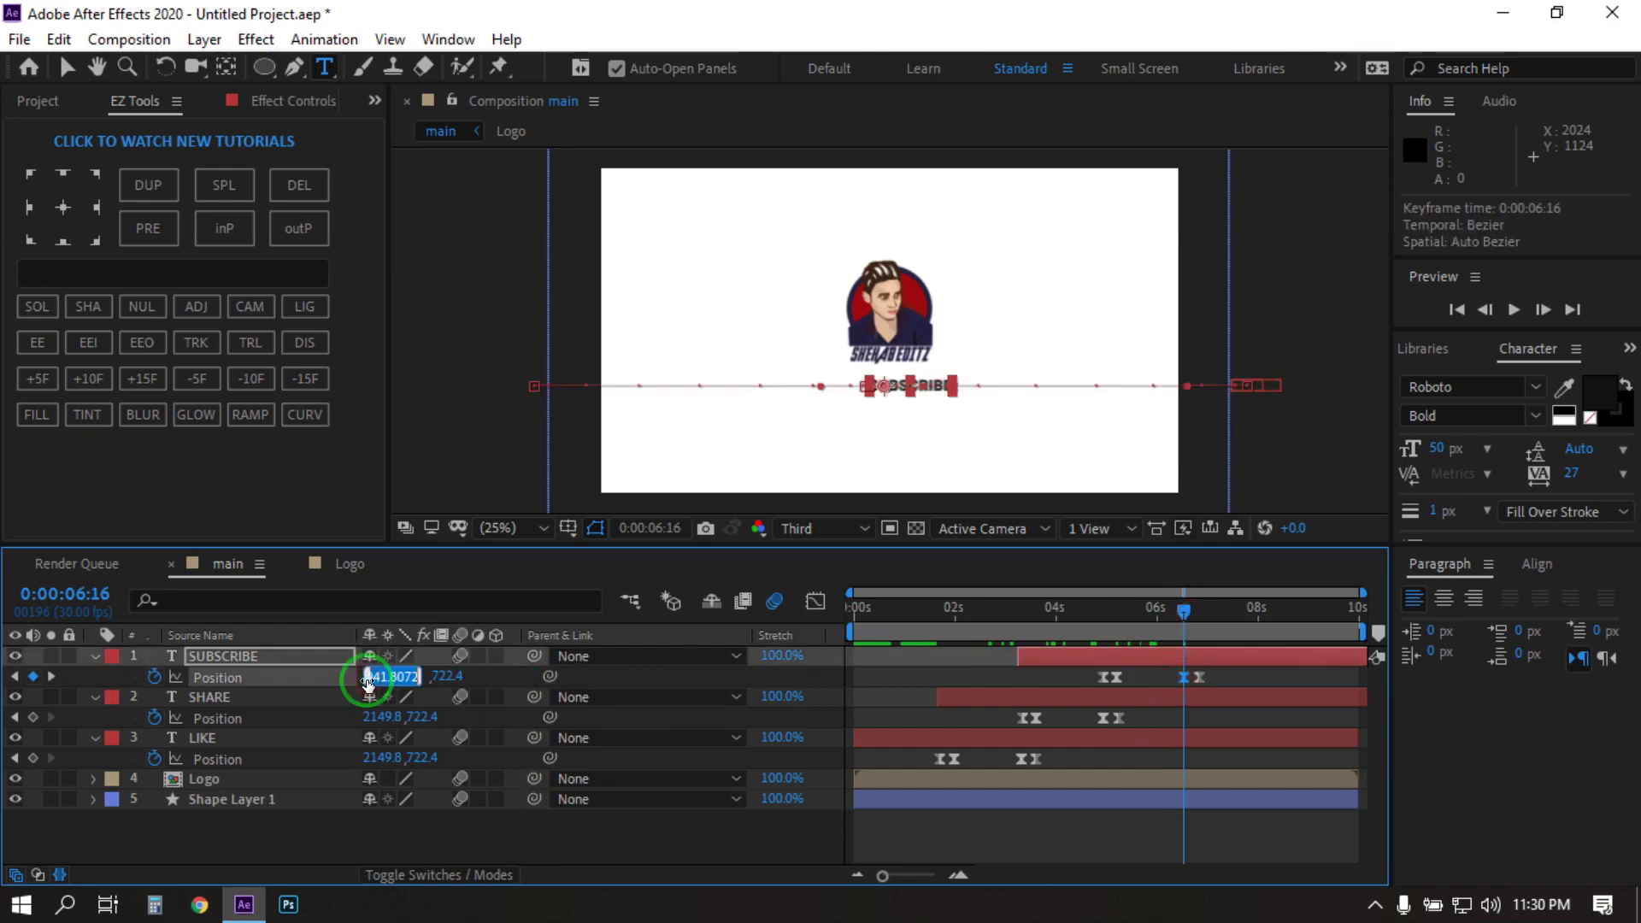
left_click(449, 839)
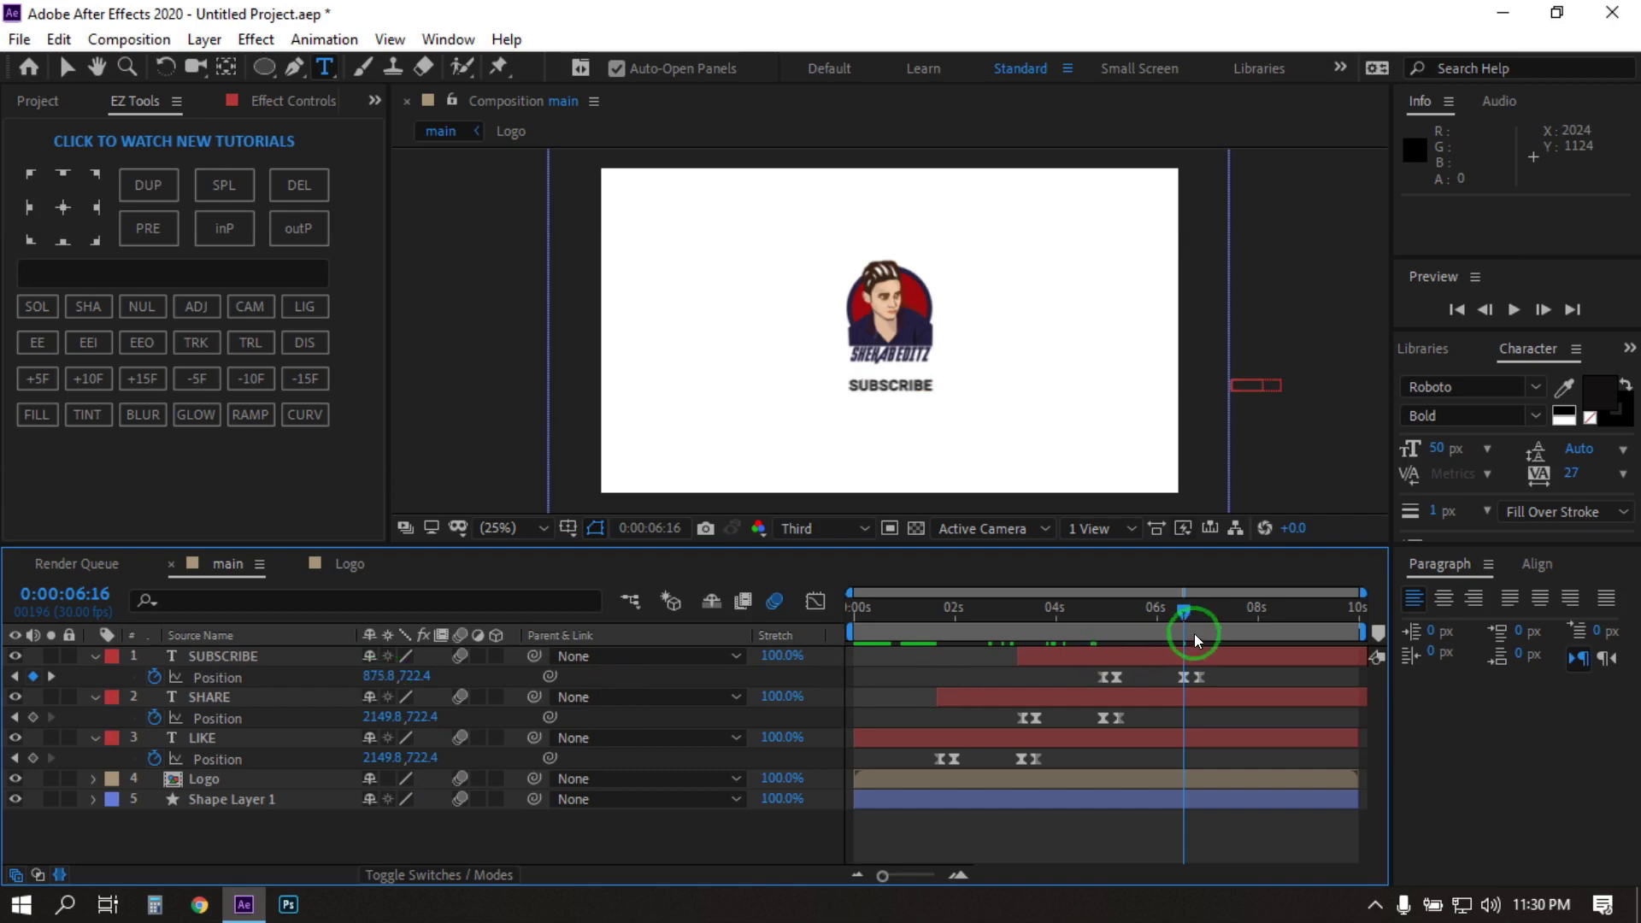
Delete SUBSCRIBE's Position keyframe at 0:00:06:16 and recreate it there with the copied X value 875.8072.
left_click_drag(1181, 608, 1108, 638)
left_click(1116, 674)
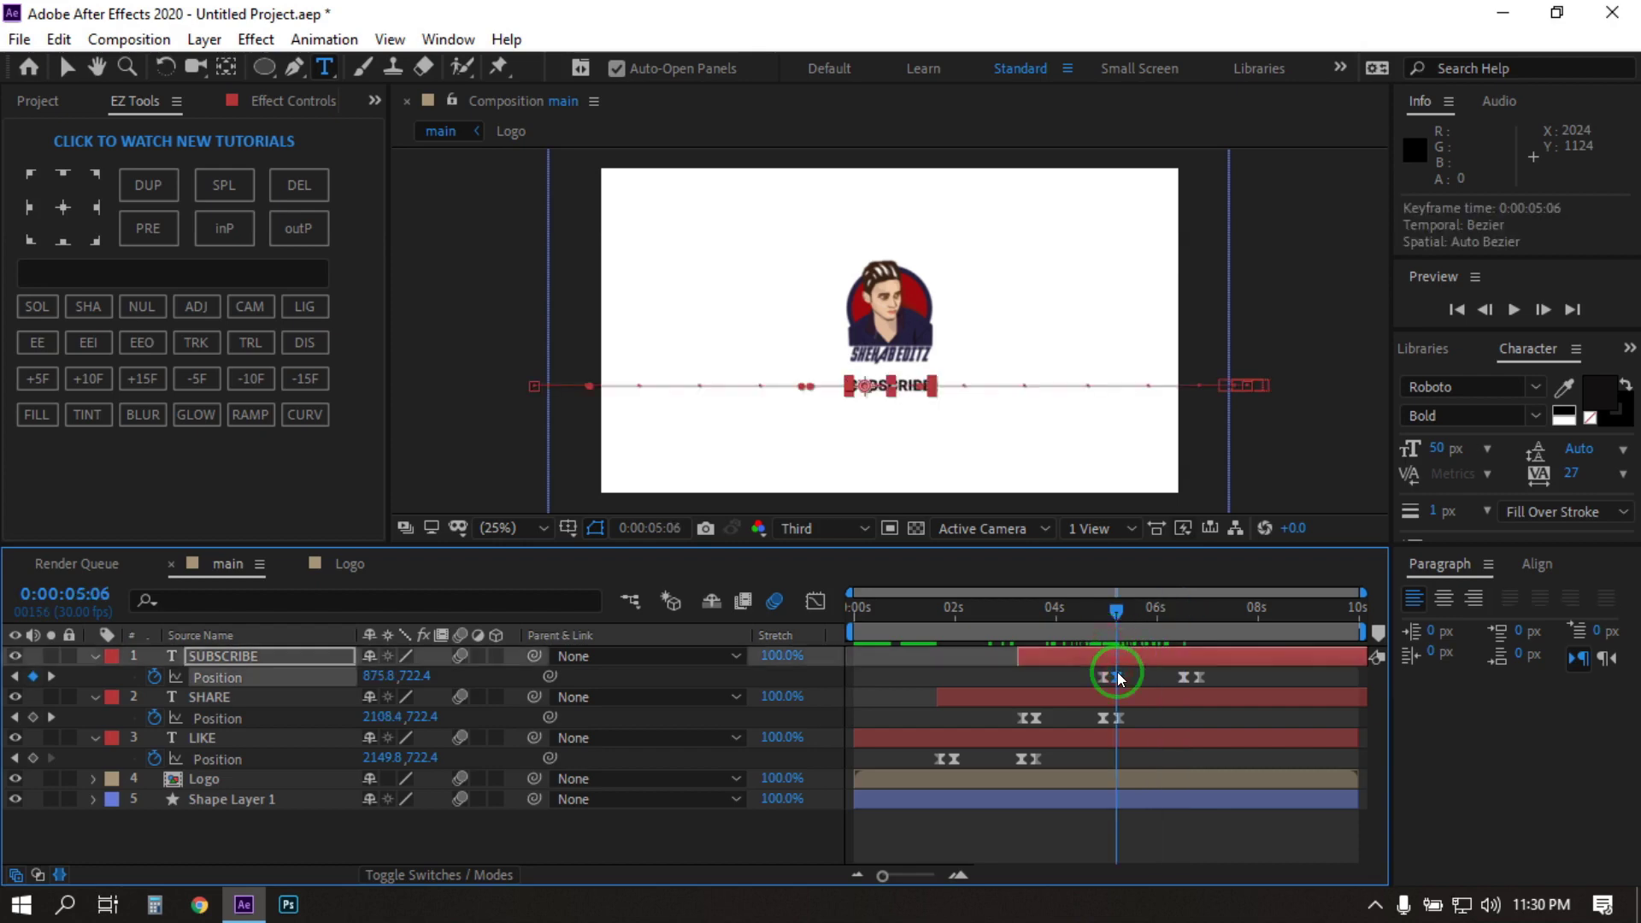
left_click(1183, 677)
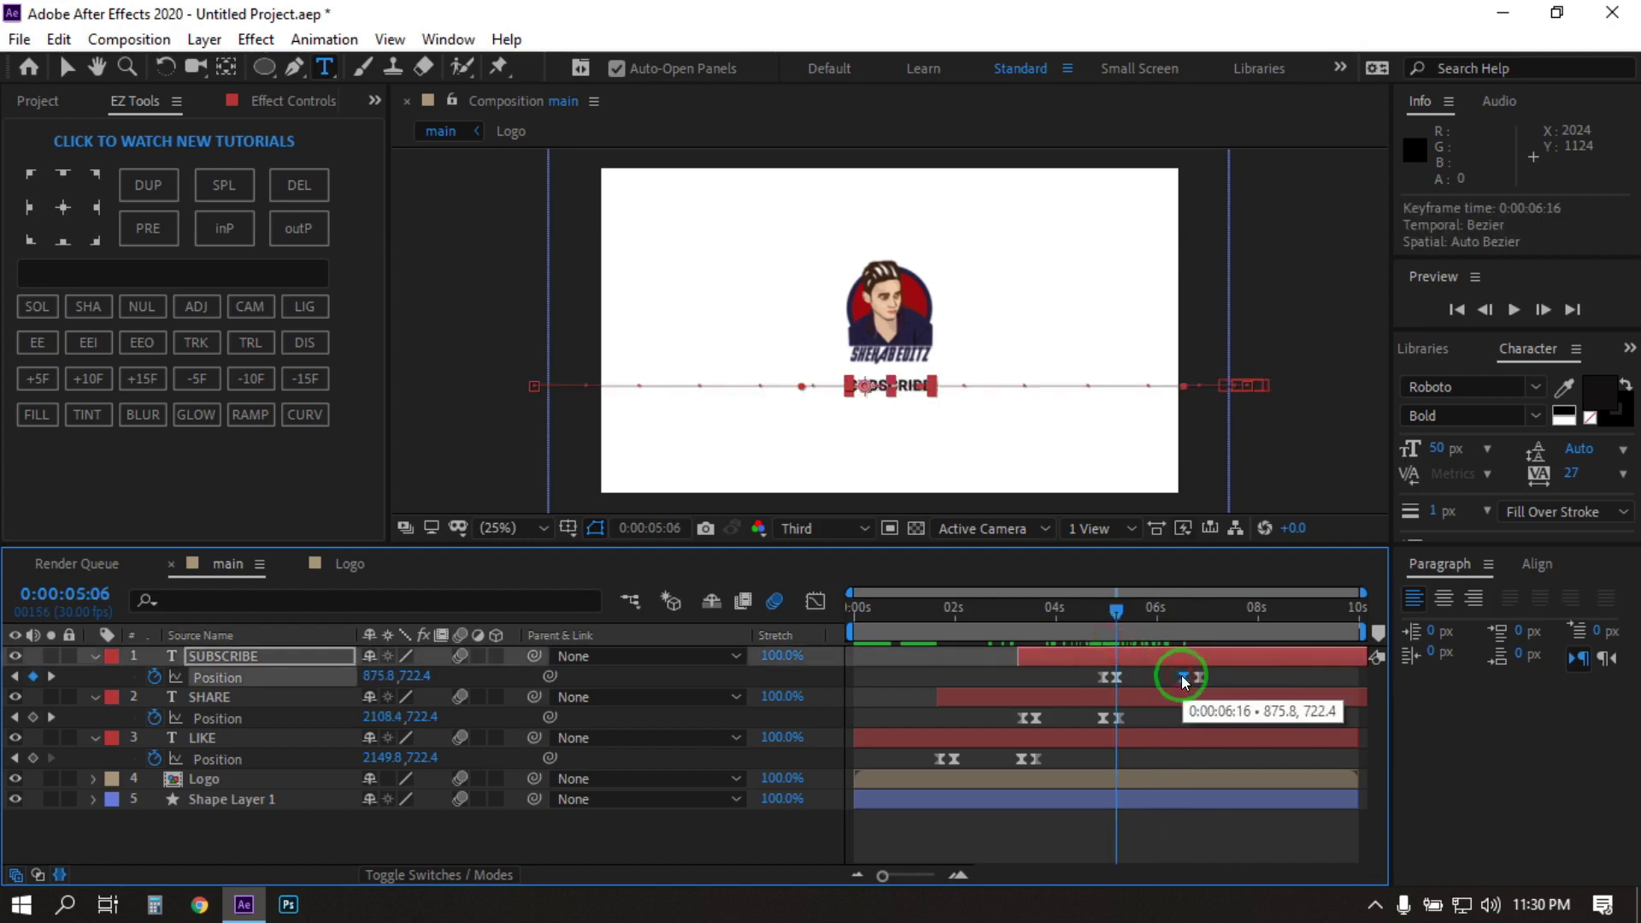
left_click(1118, 625)
left_click_drag(1118, 629, 1197, 630)
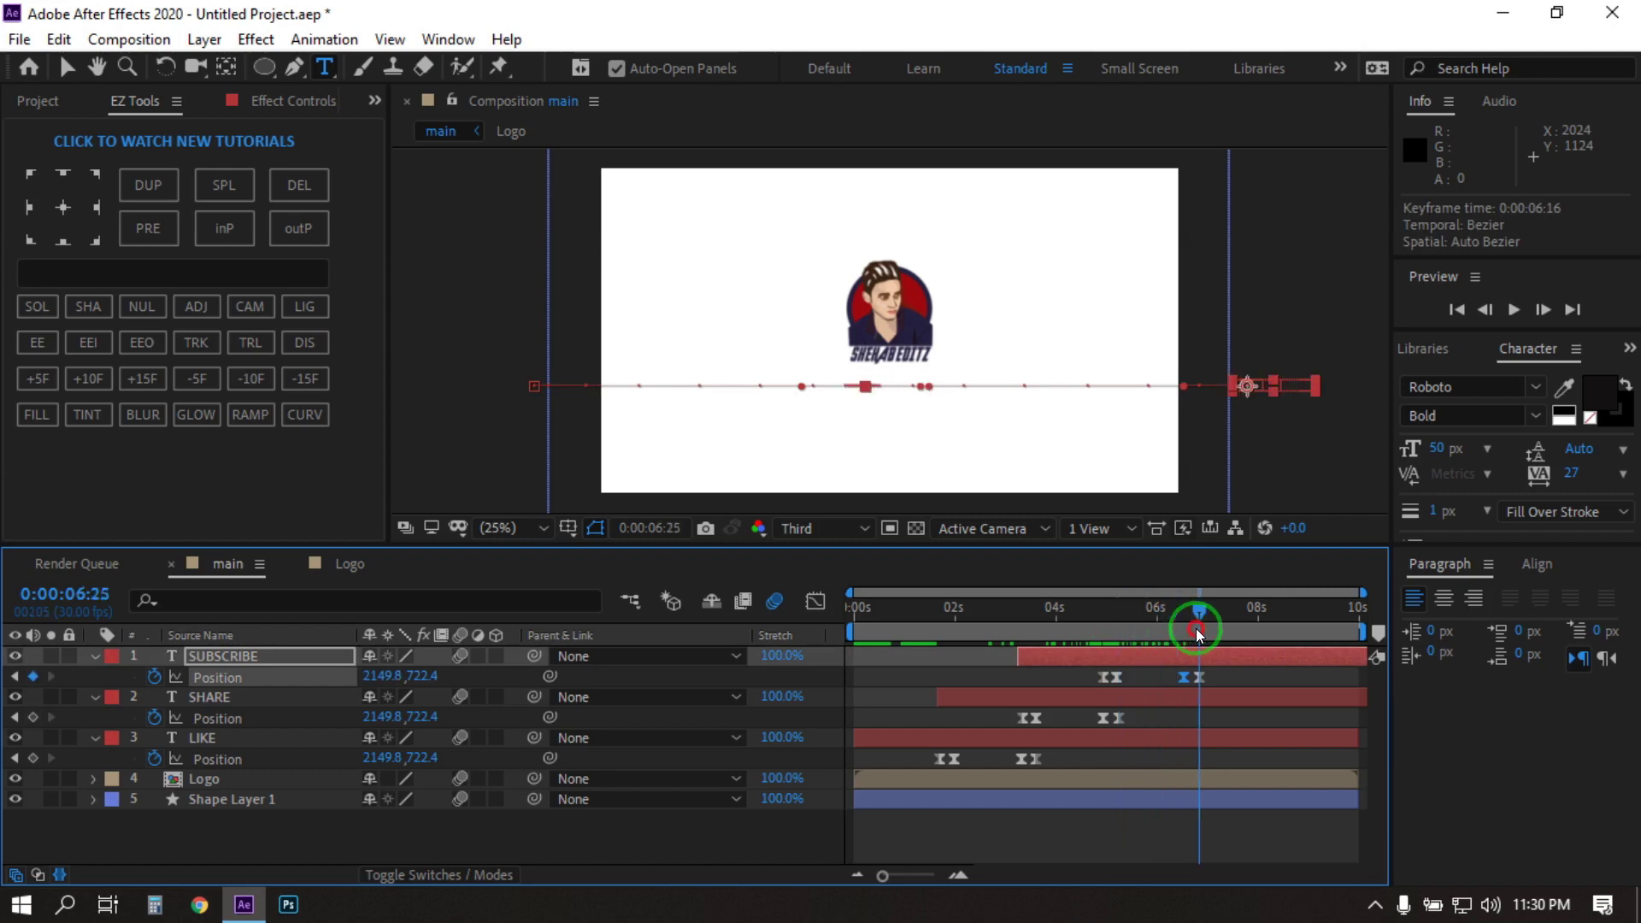
left_click_drag(1196, 628, 1169, 629)
left_click(1180, 679)
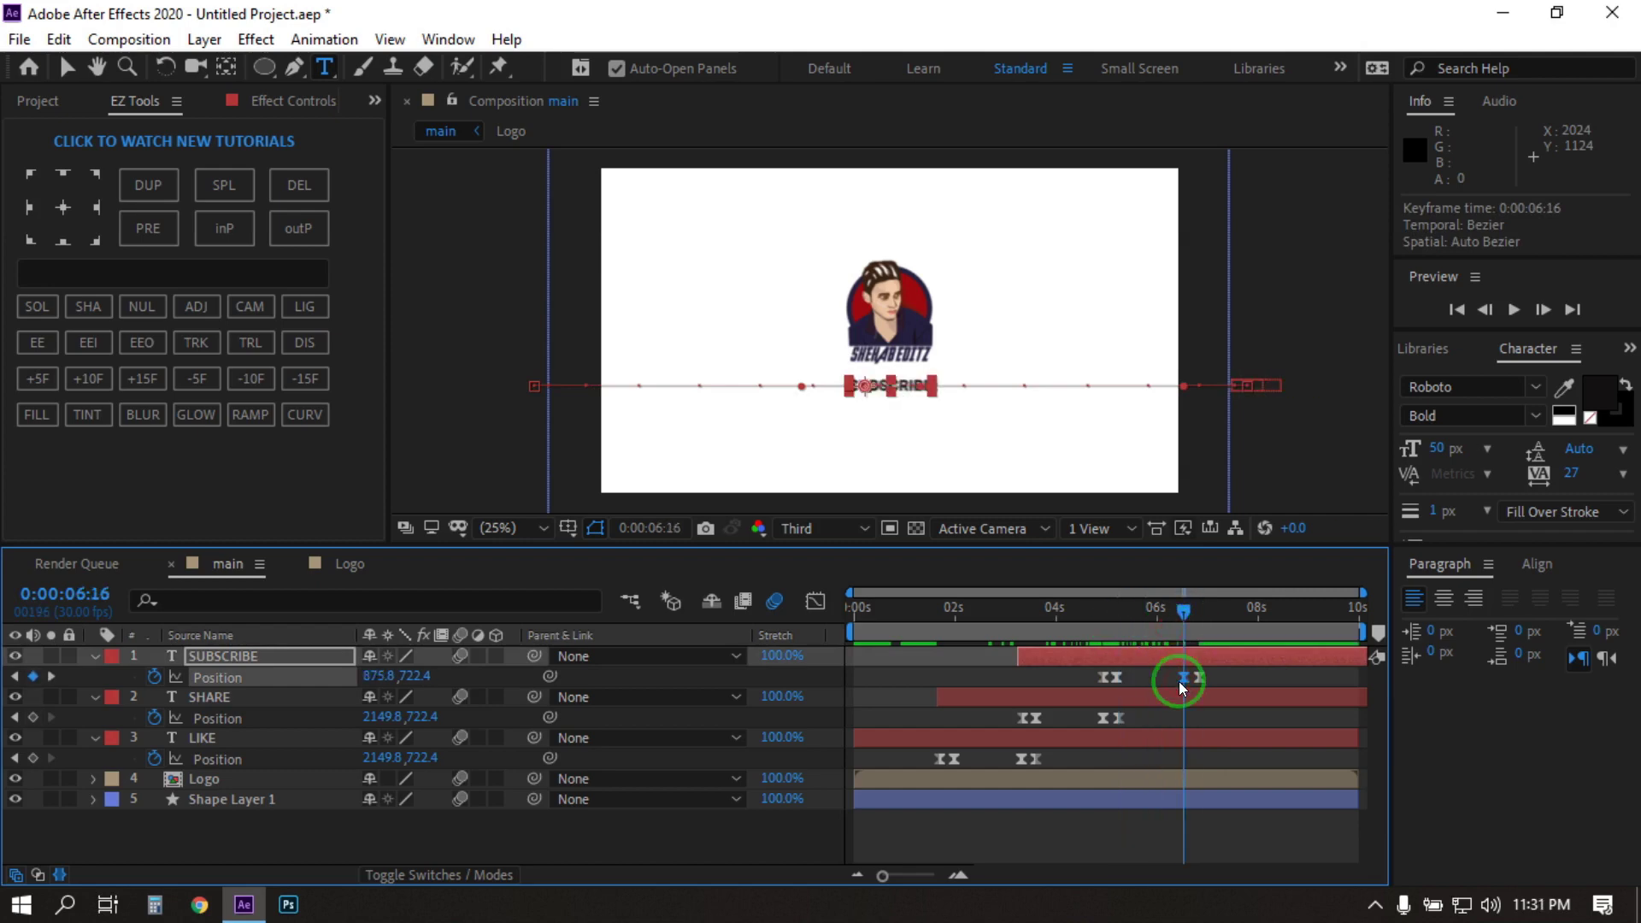
key("Delete")
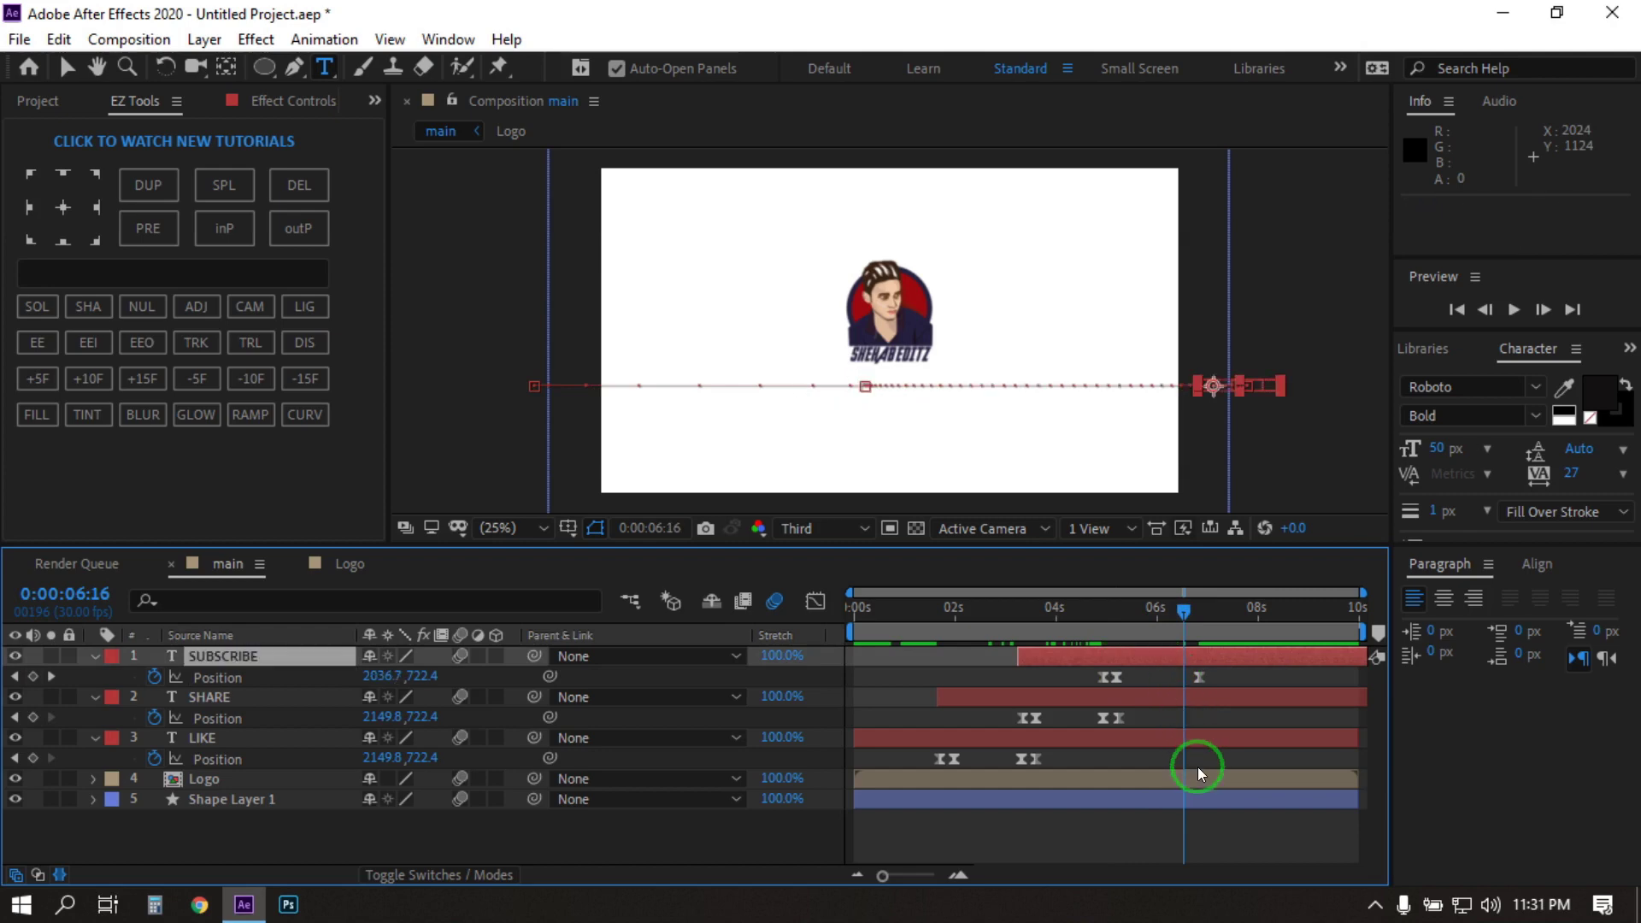
left_click(383, 675)
key("ctrl+v")
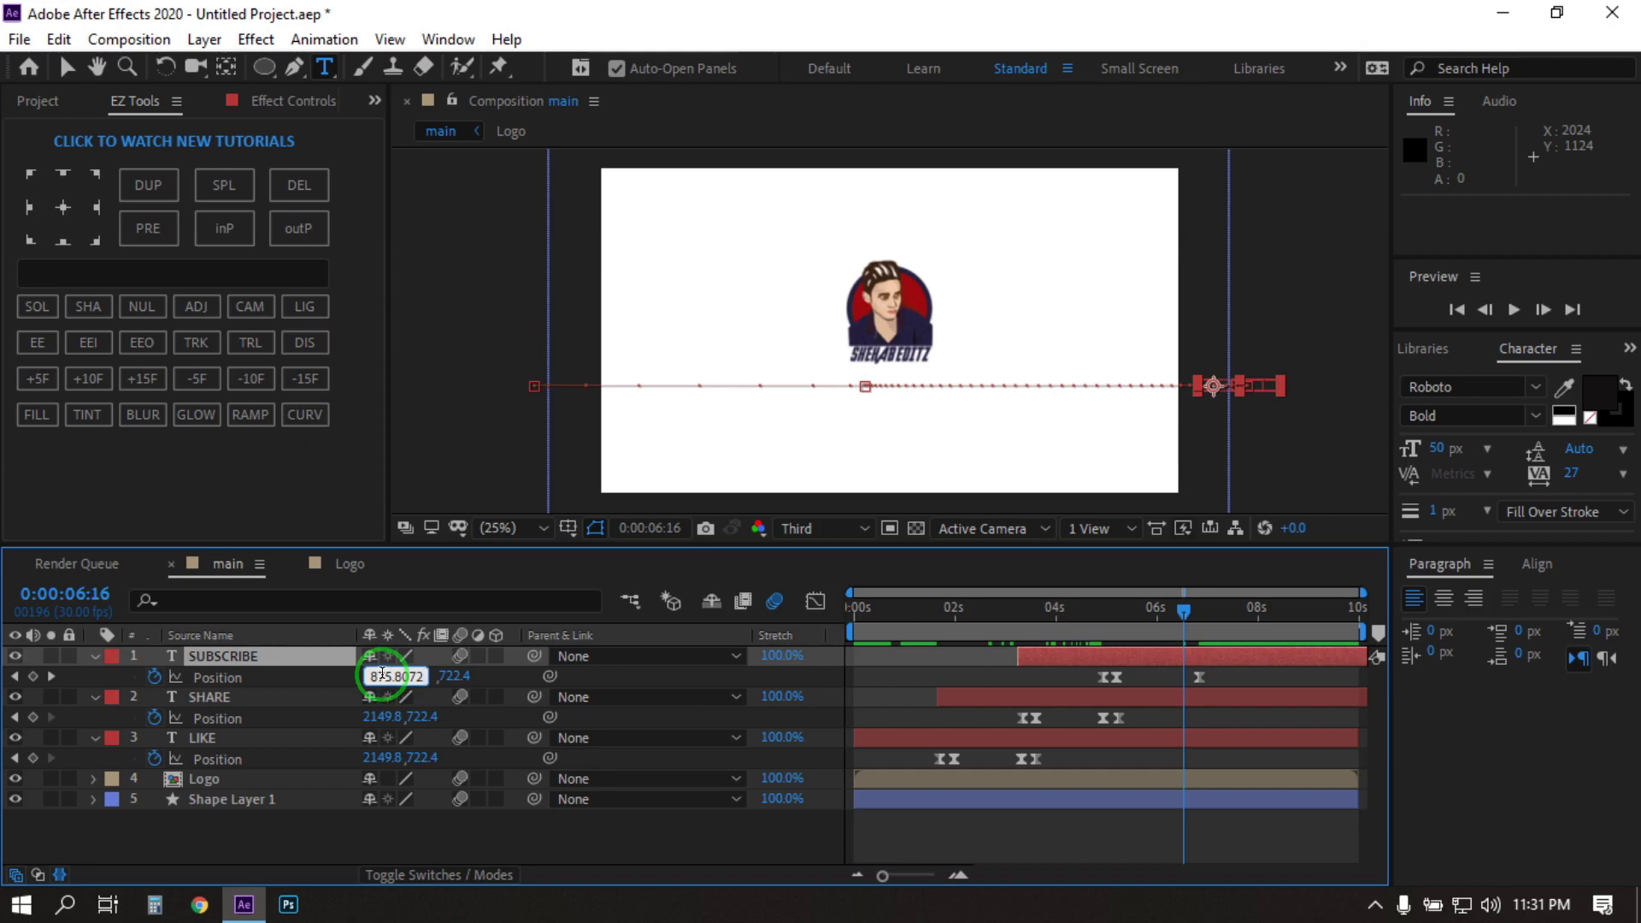
left_click(988, 819)
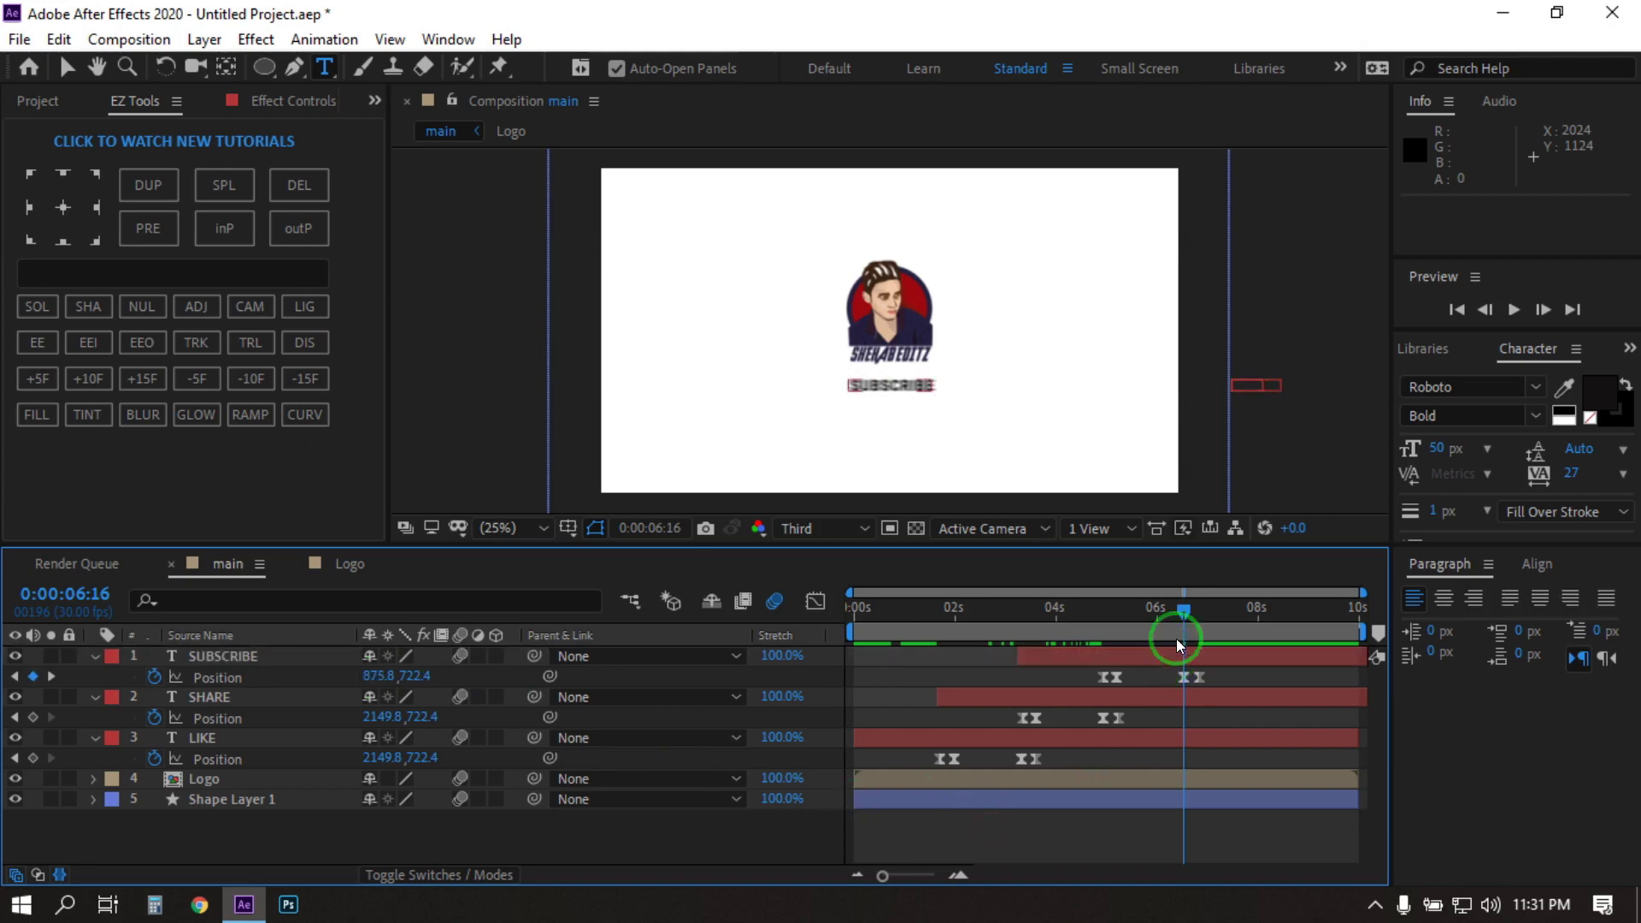
Delete SUBSCRIBE's two exit Position keyframes and add a hold keyframe under the logo at 0:00:06:21.
mouse_move(1171, 618)
left_mouse_down()
mouse_move(1049, 624)
mouse_move(1176, 624)
left_mouse_up()
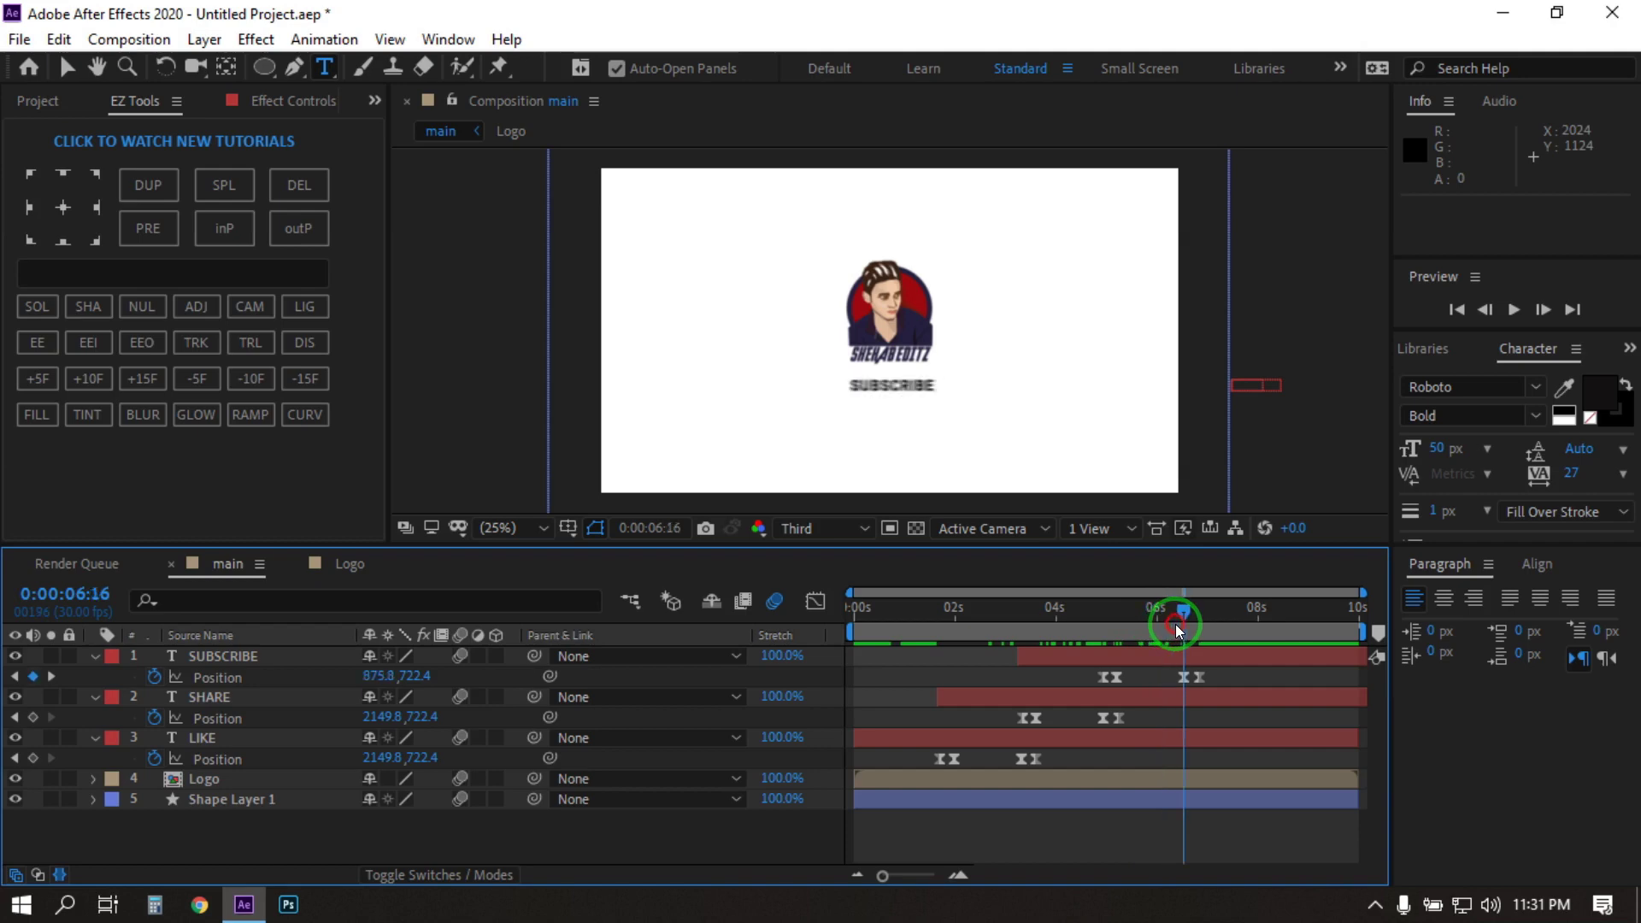
left_click(1188, 678)
key("Delete")
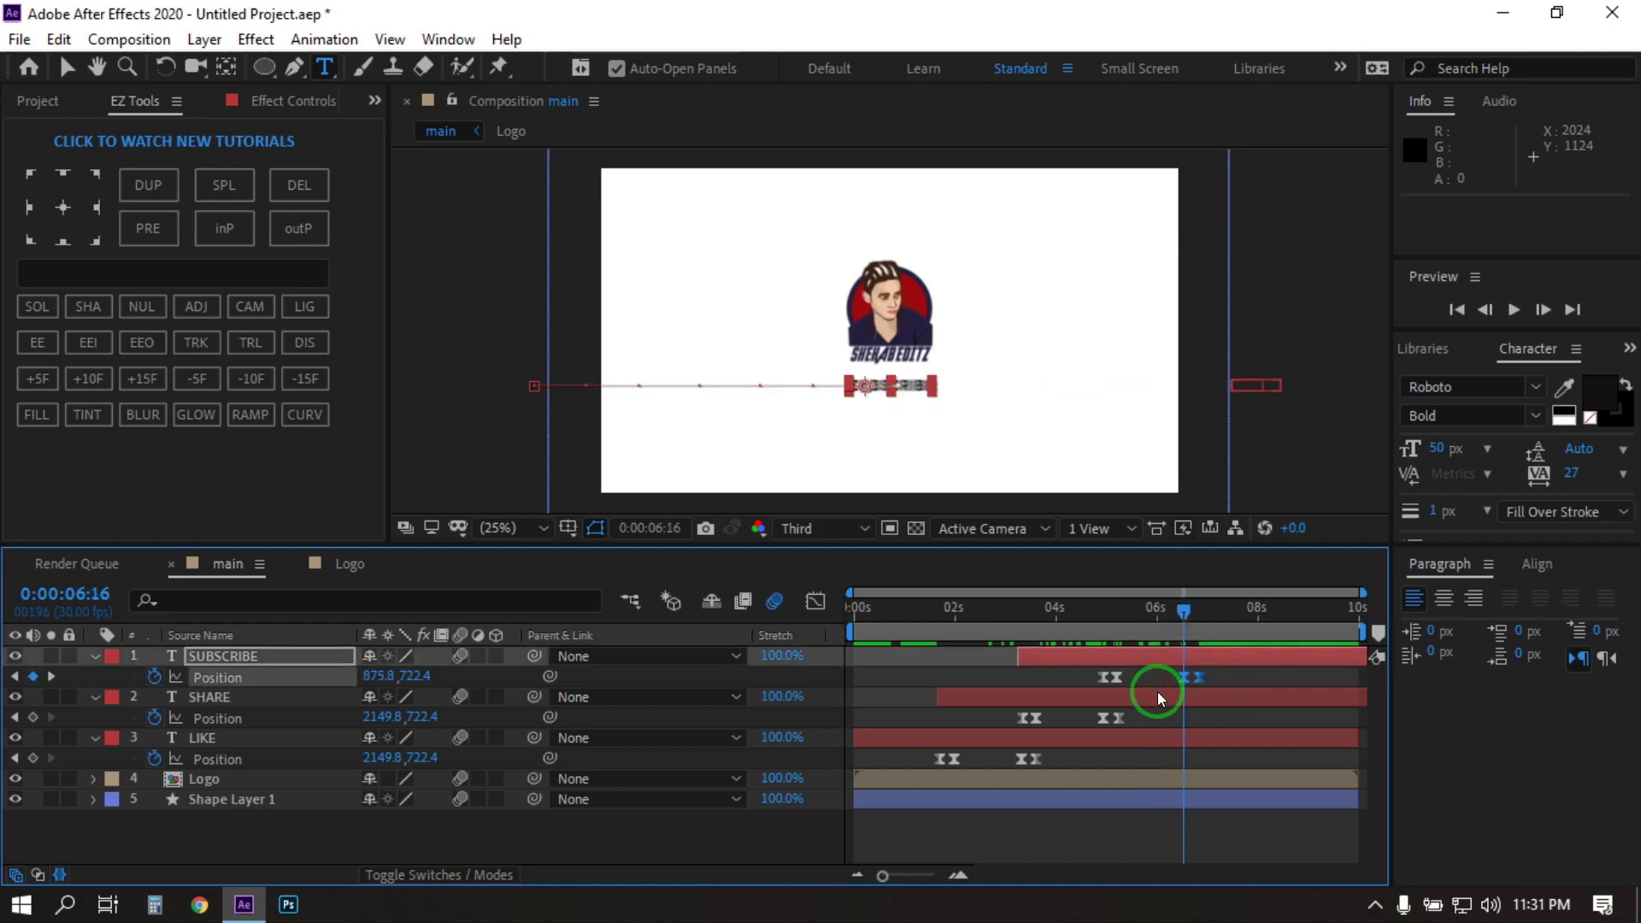
left_click_drag(1085, 631, 1190, 639)
left_click(32, 677)
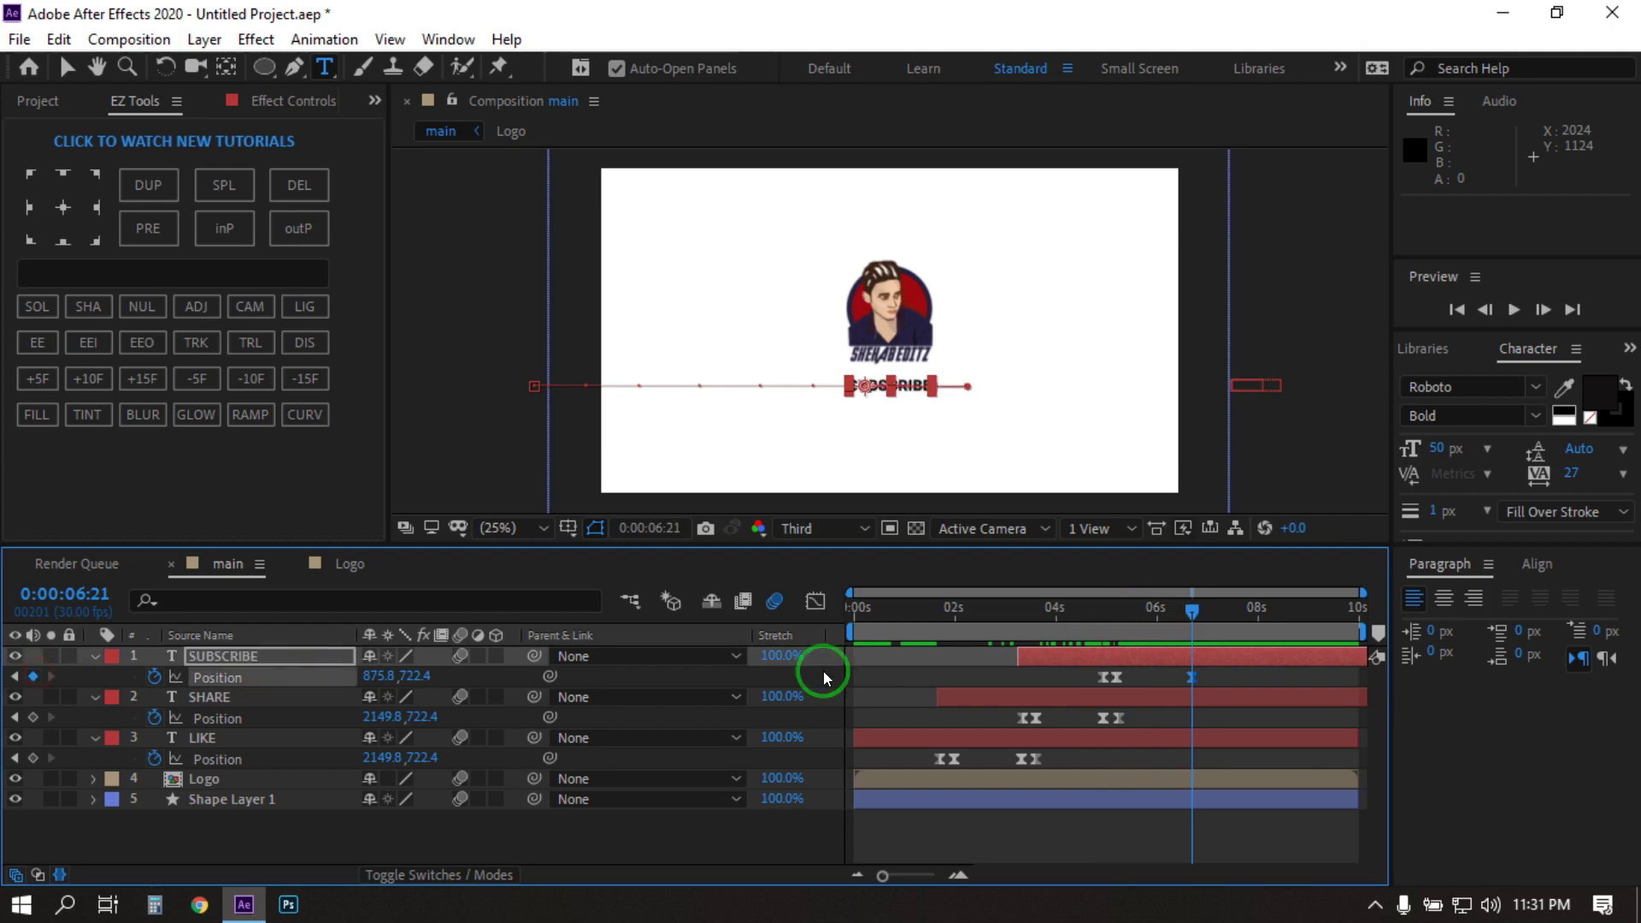
At 0:00:06:29, move the SUBSCRIBE text horizontally out past the frame's right edge, to about X 2212.
left_click_drag(1188, 612, 1203, 612)
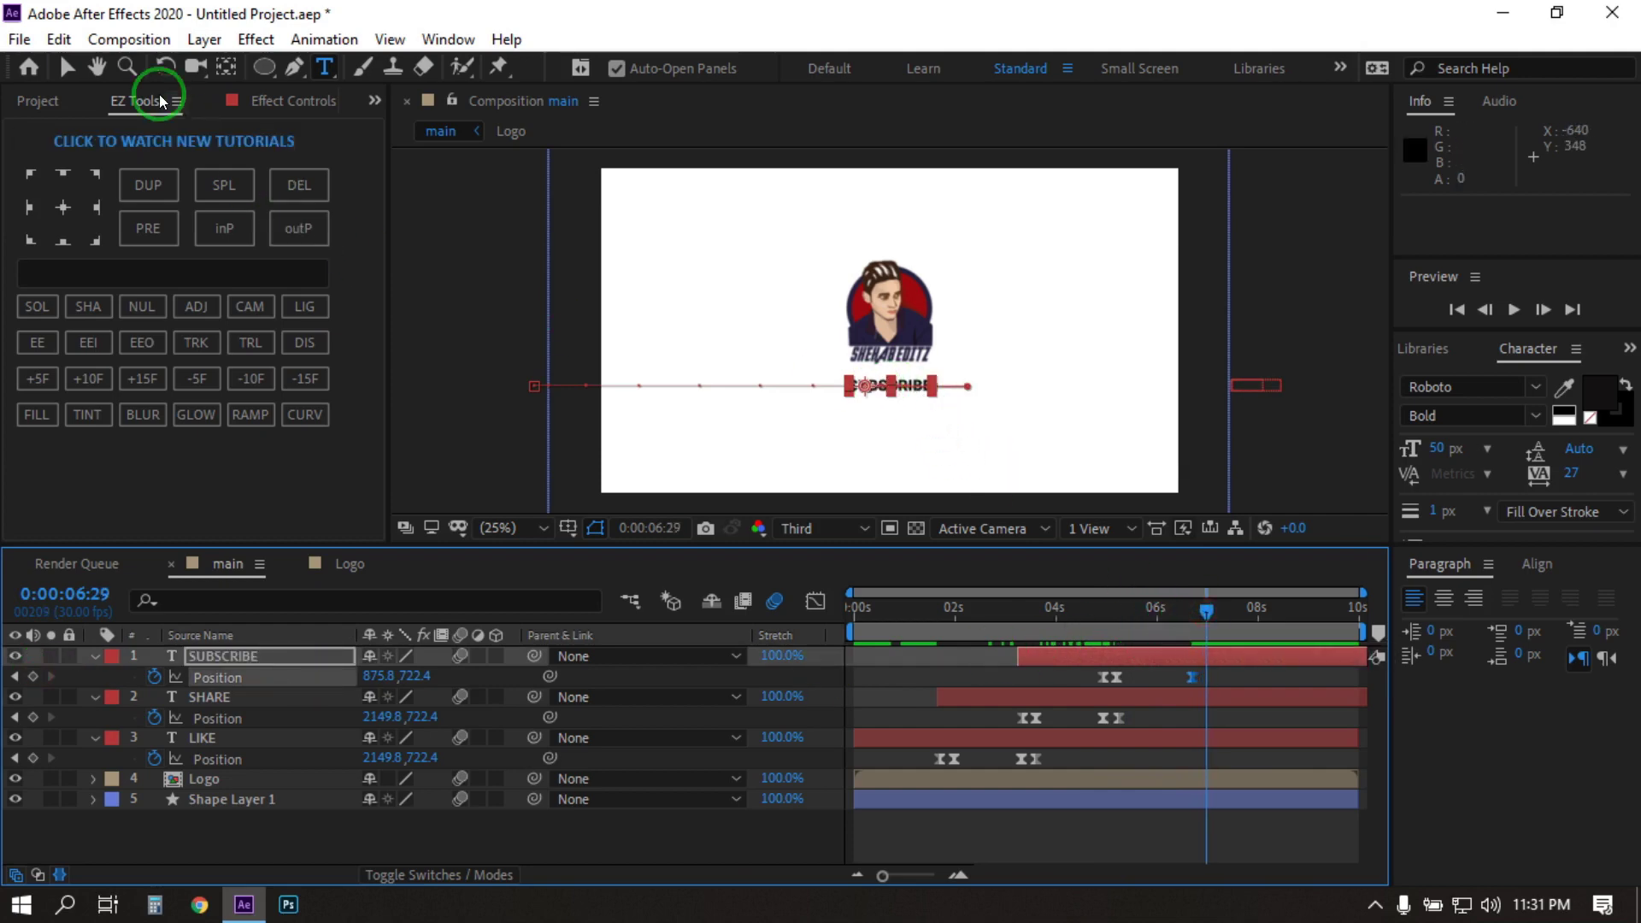
left_click(66, 67)
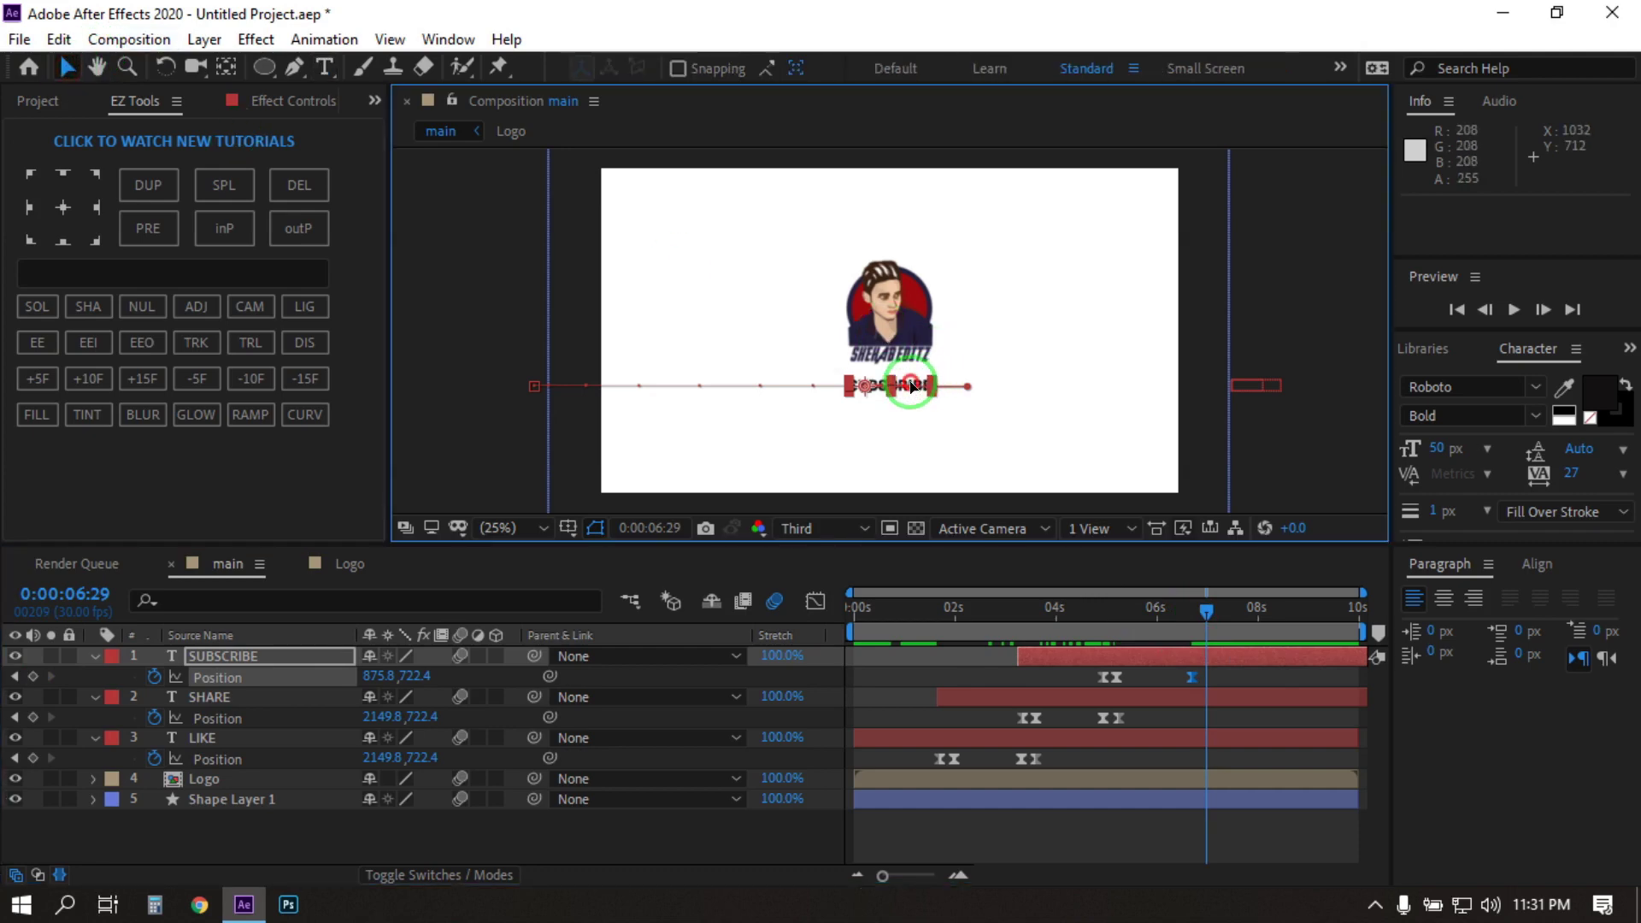
left_click_drag(894, 391, 1319, 383)
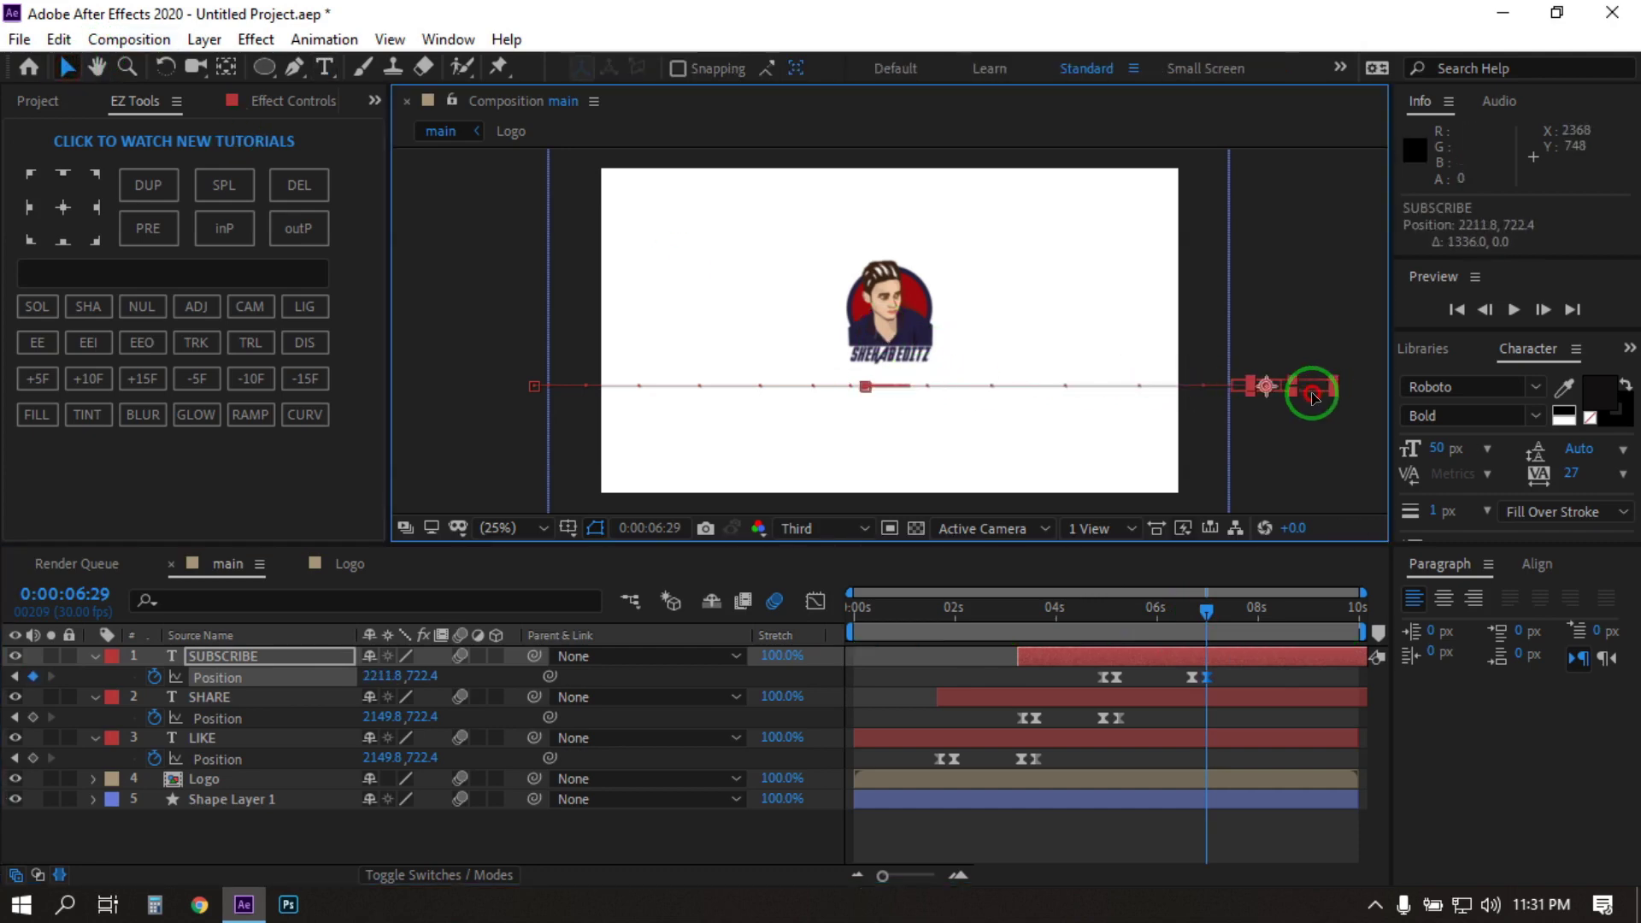
left_click(1133, 842)
Play back the whole intro from 0:00:00:00 to check SUBSCRIBE's slide-in and exit.
left_click_drag(1203, 609, 778, 684)
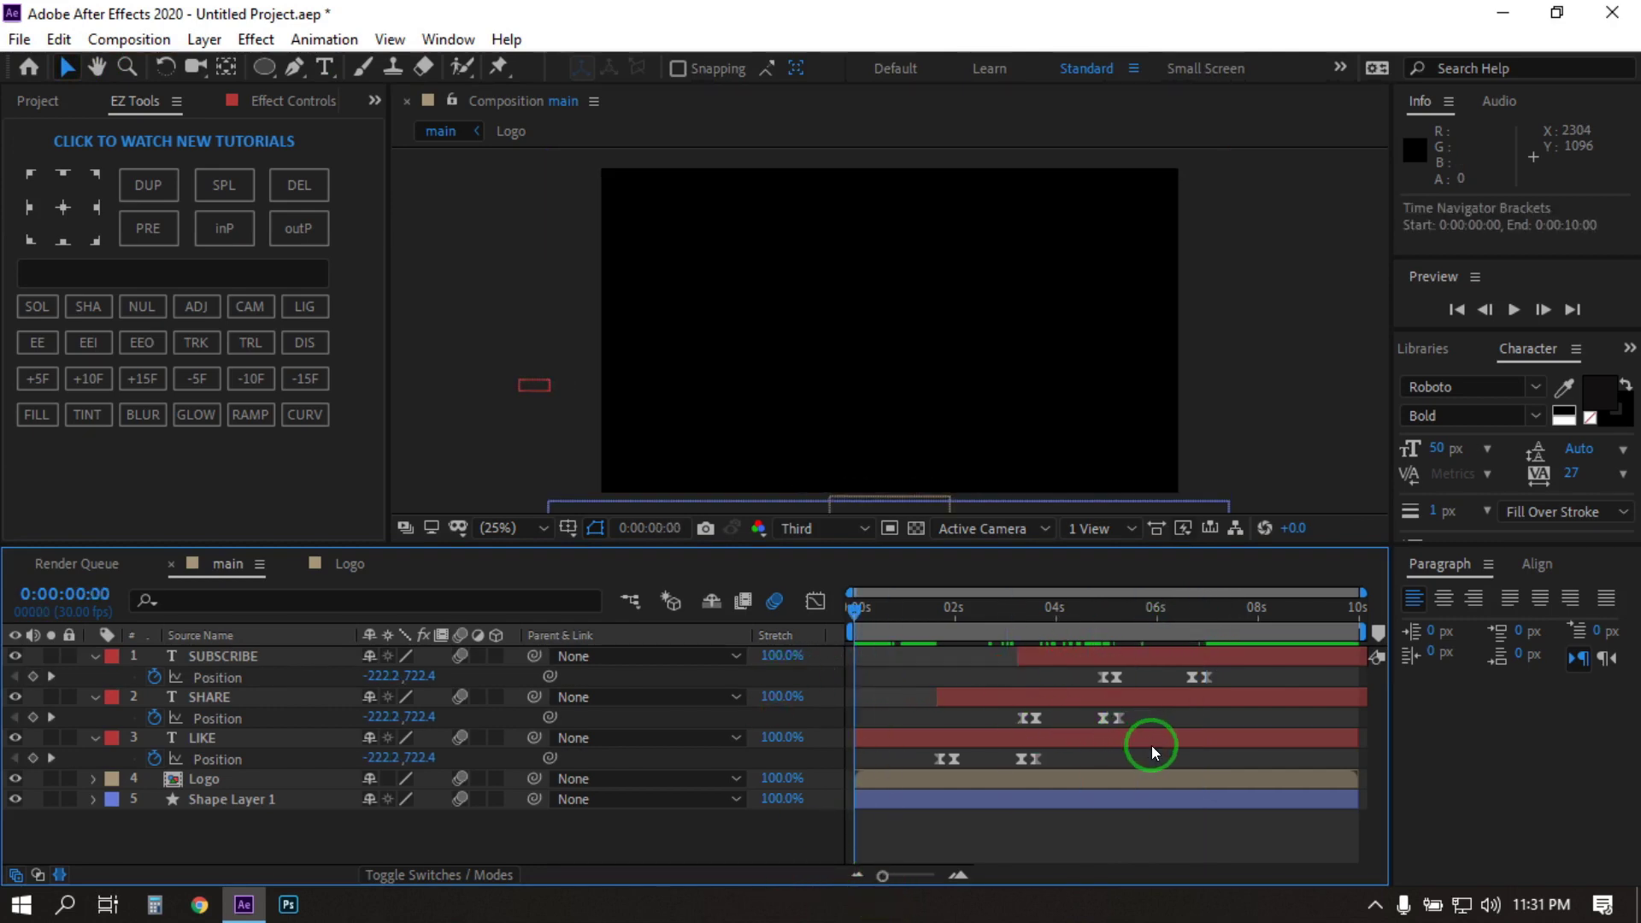
key("space")
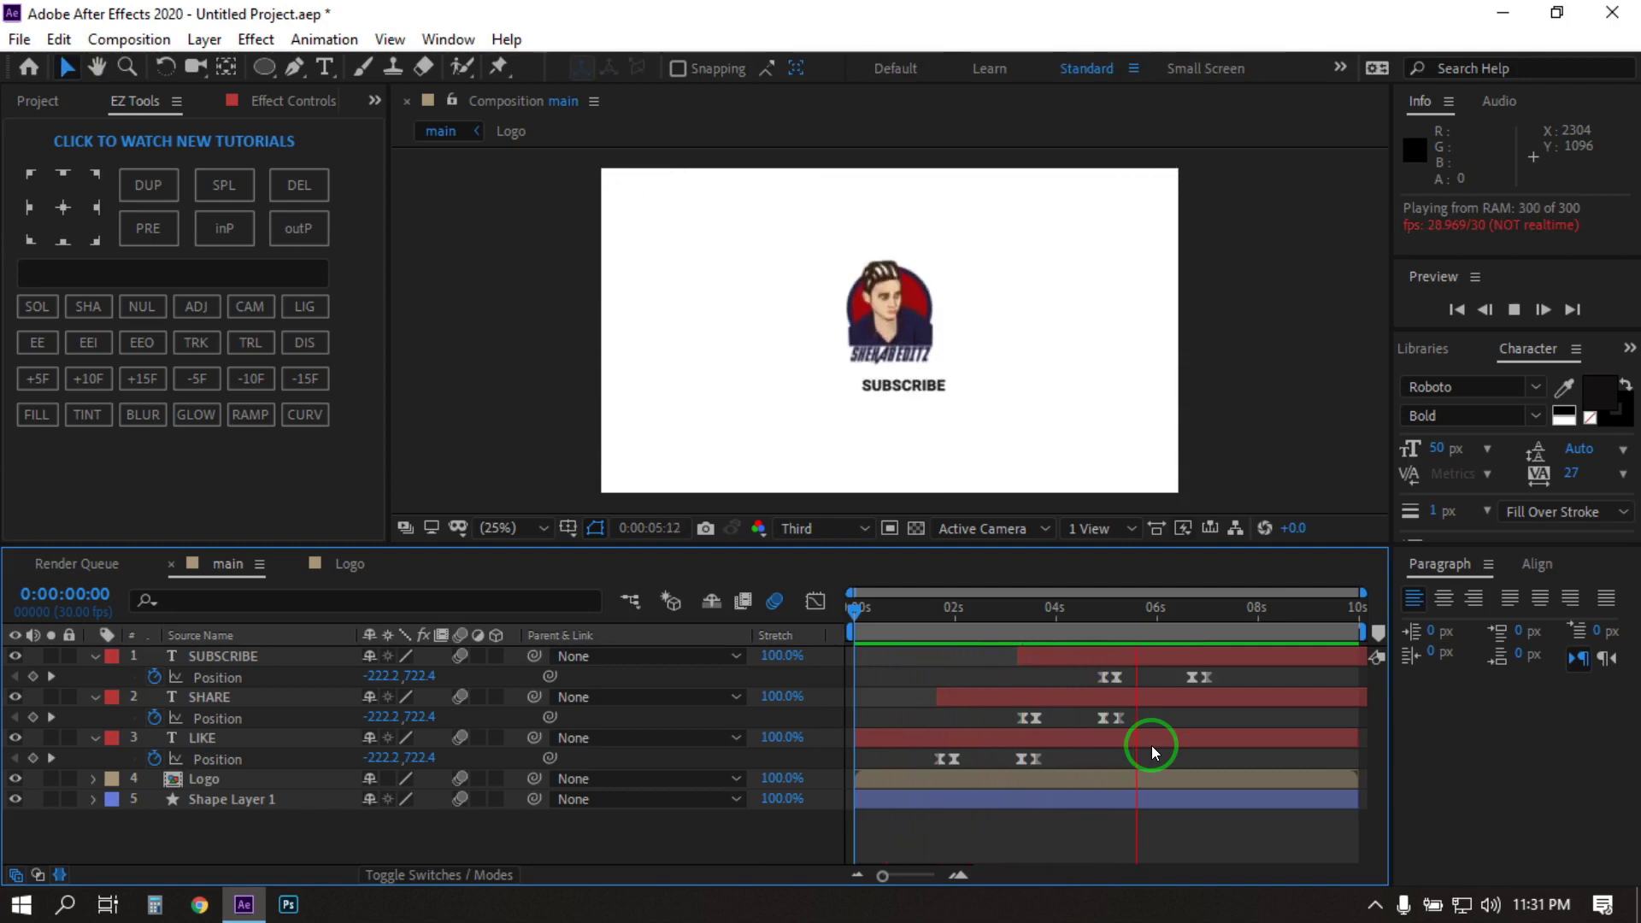
left_click(1152, 745)
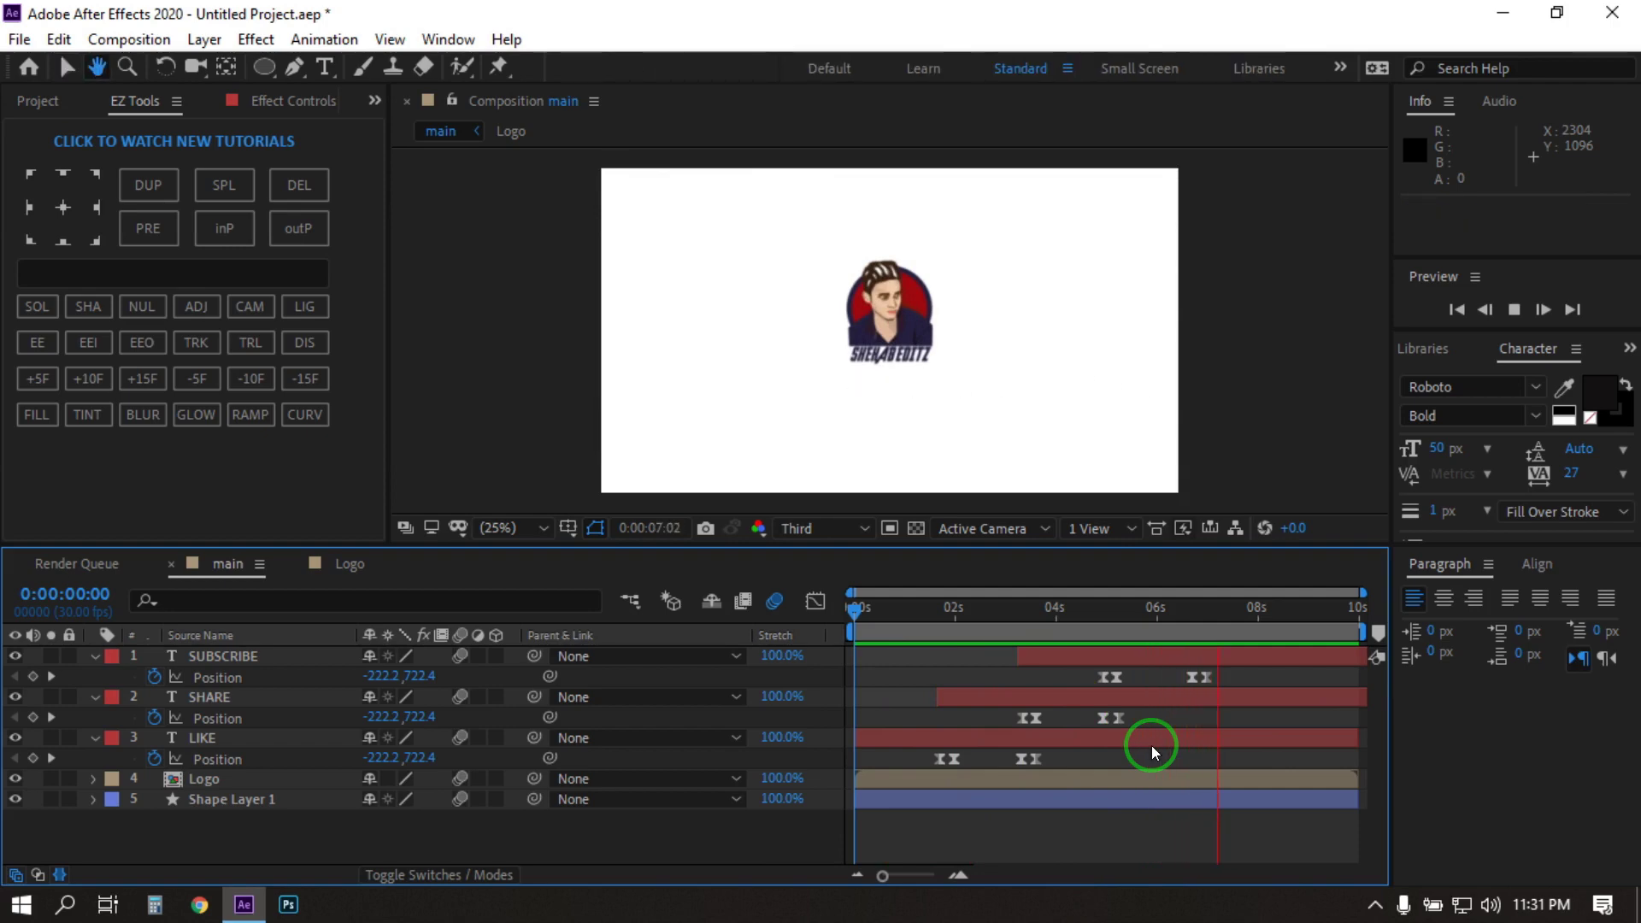
Delete all Position keyframes of the SUBSCRIBE layer with the time set to 0:00:04:28.
left_click_drag(1214, 624, 1104, 650)
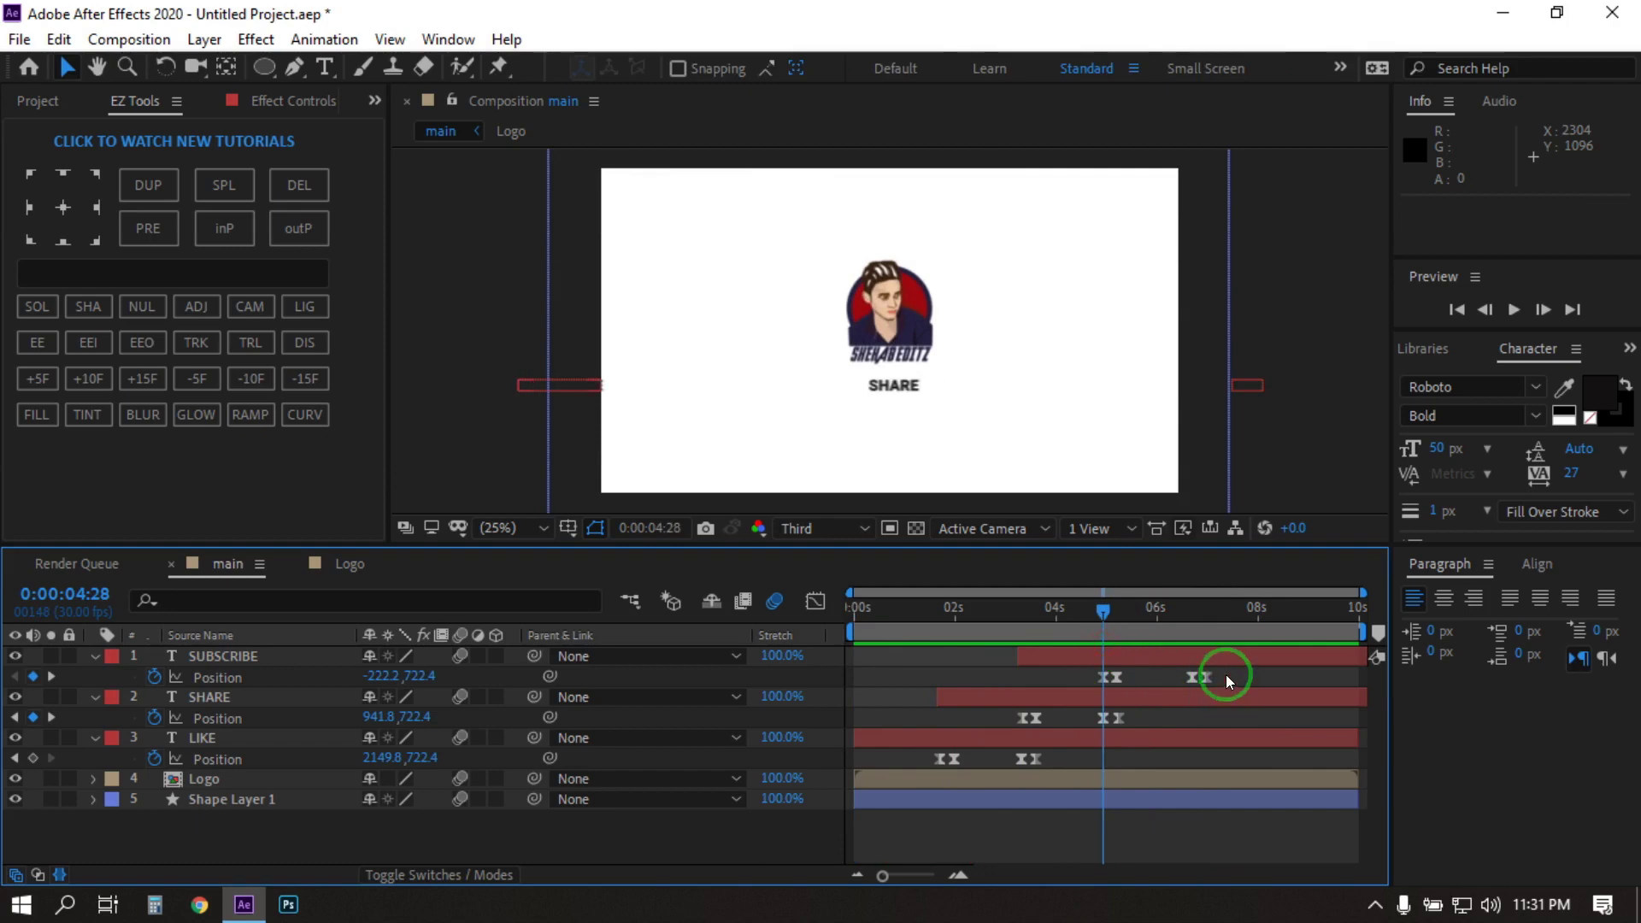
left_click_drag(1226, 675, 1106, 692)
key("Delete")
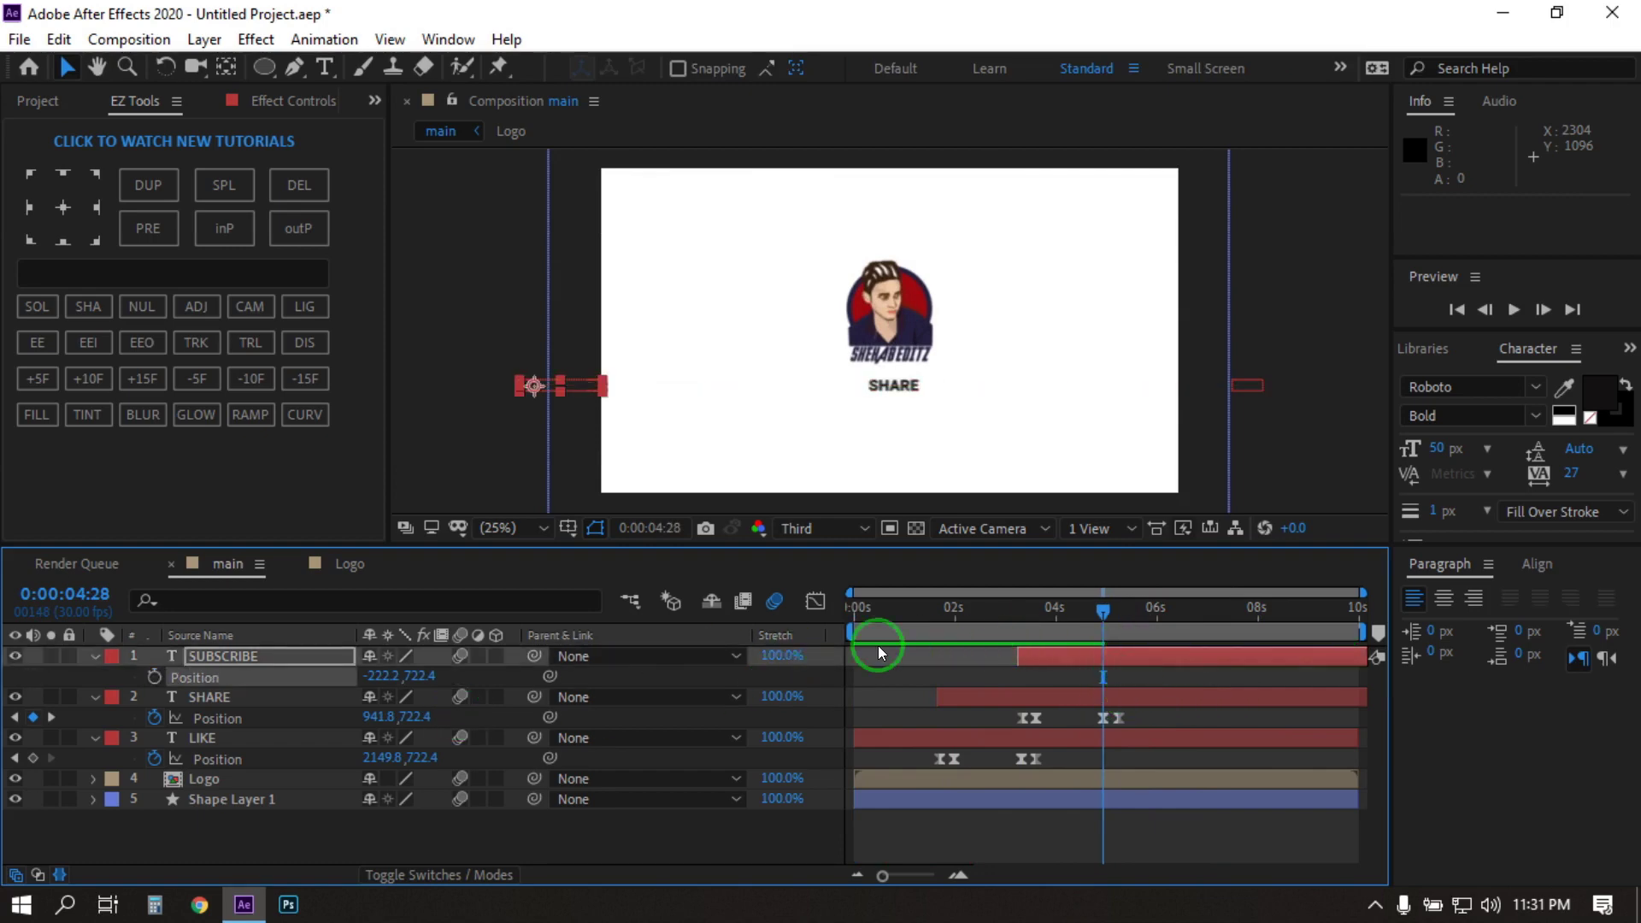
Keyframe SUBSCRIBE's Position off the frame's left edge at 0:00:04:28 and centred under the logo, X 879.8, at 0:00:05:07.
left_click(217, 654)
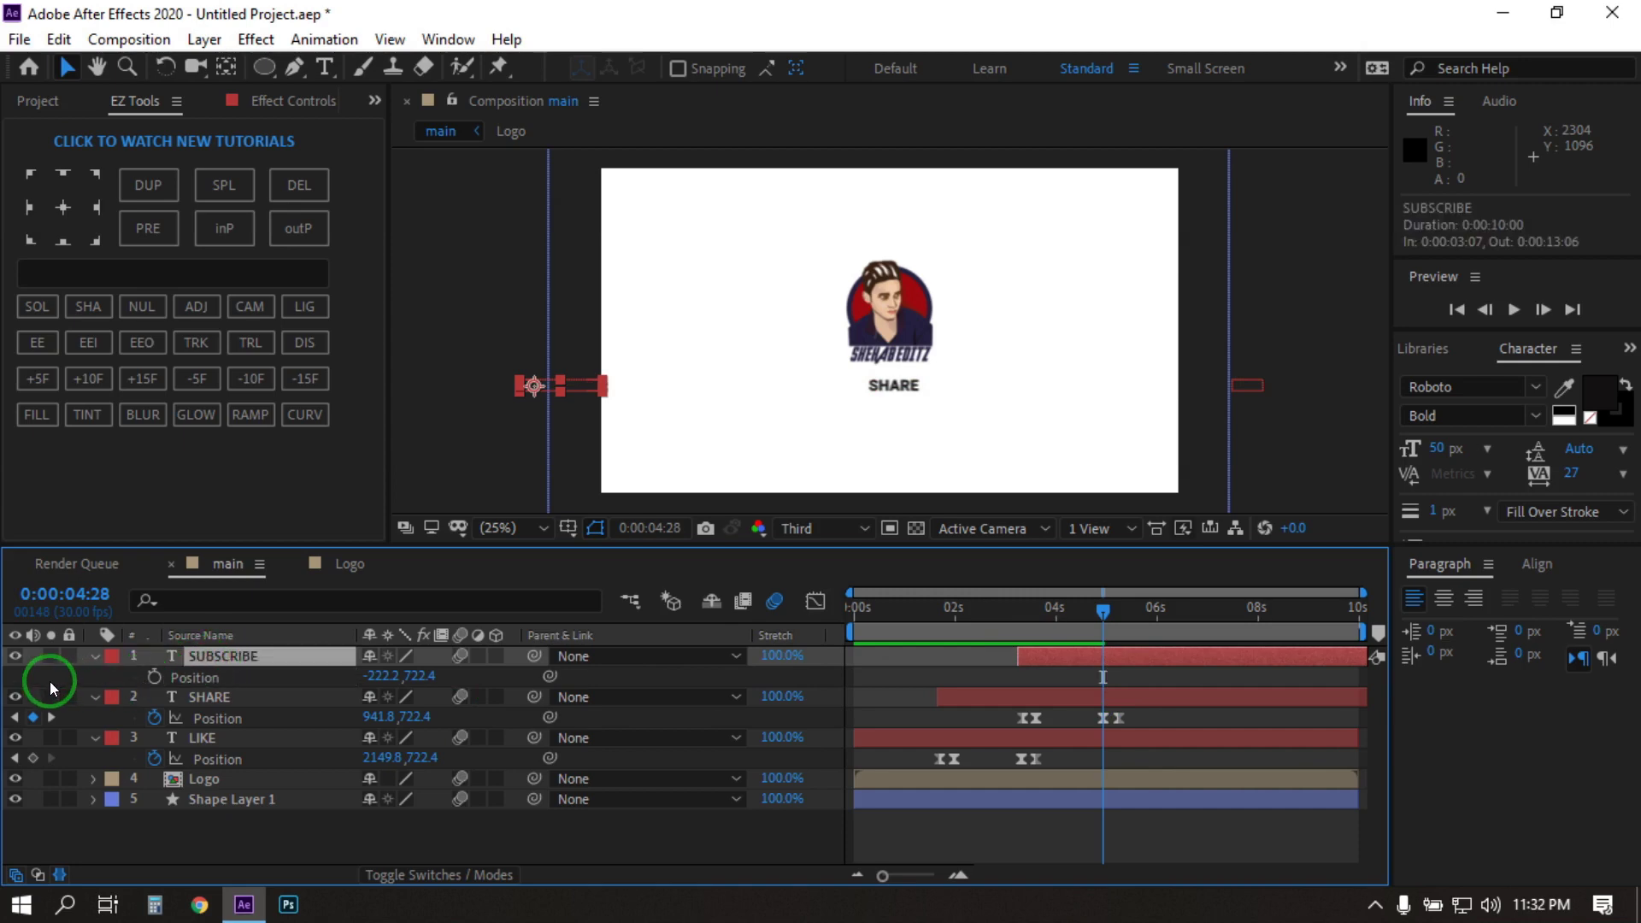
left_click(154, 677)
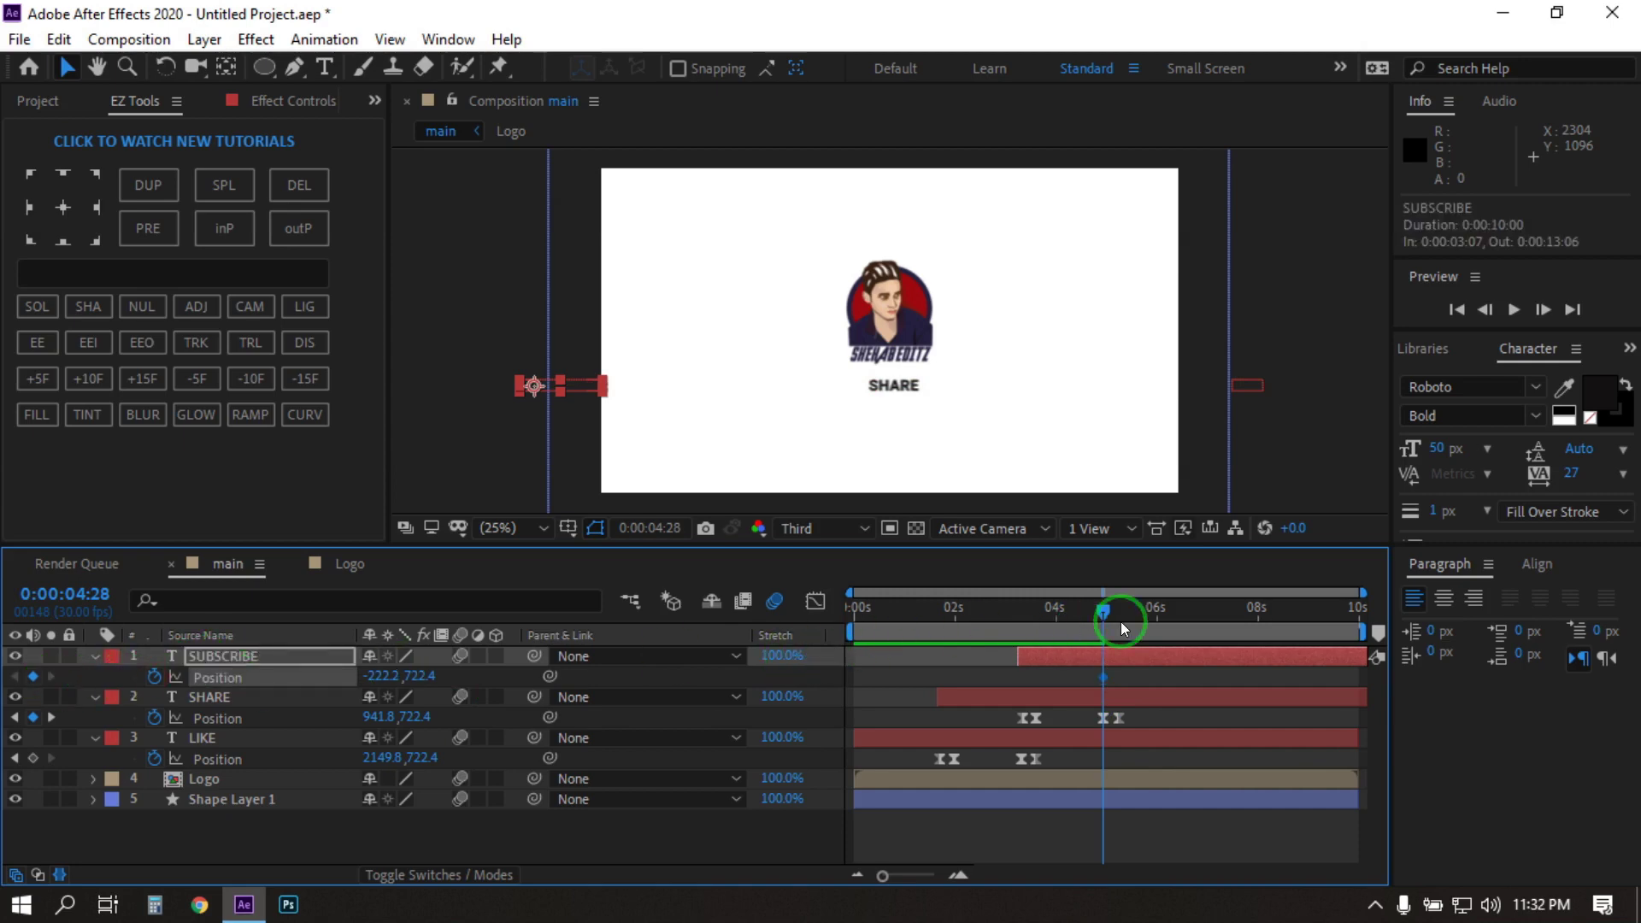
left_click_drag(1109, 613, 1121, 613)
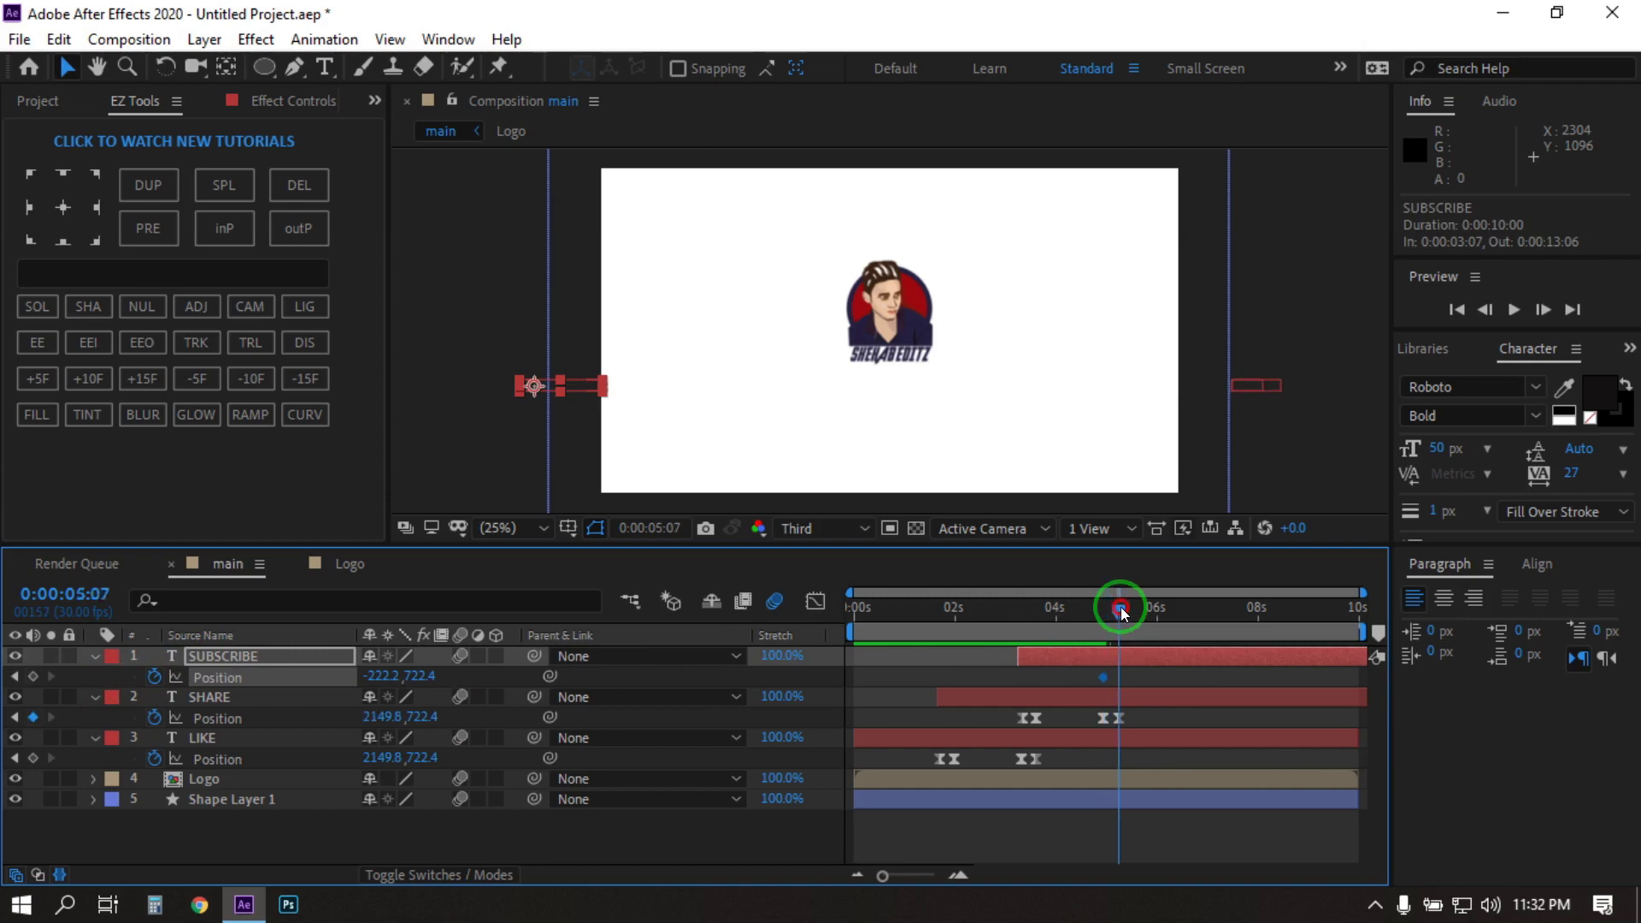
left_click(381, 674)
left_click_drag(381, 673, 630, 673)
left_click(646, 824)
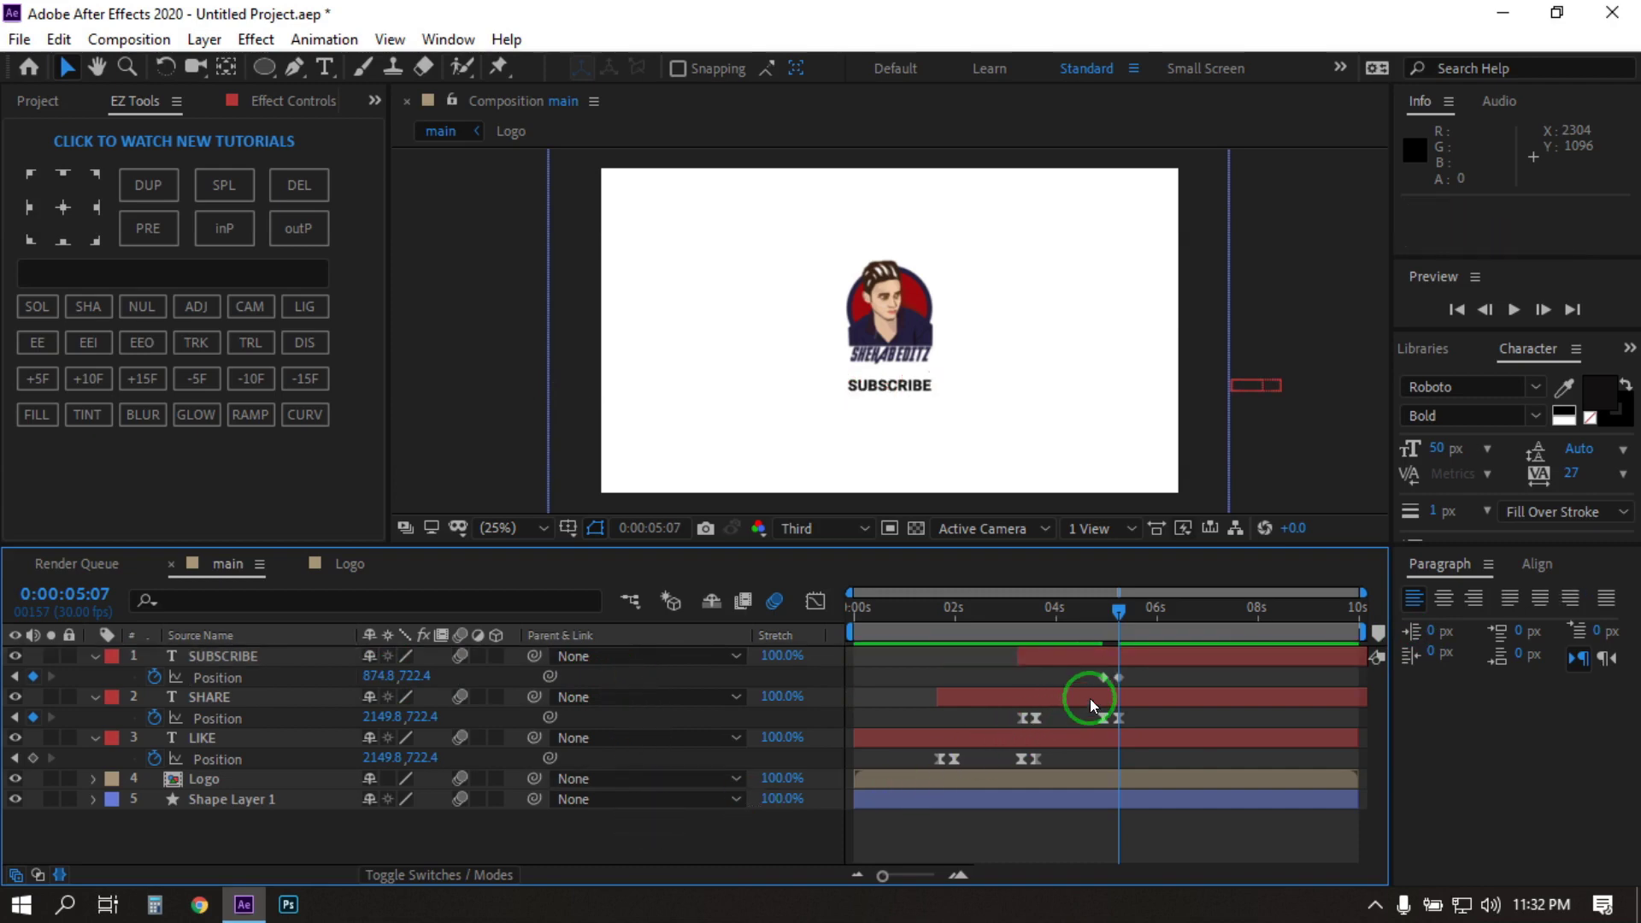
left_click_drag(402, 681, 384, 673)
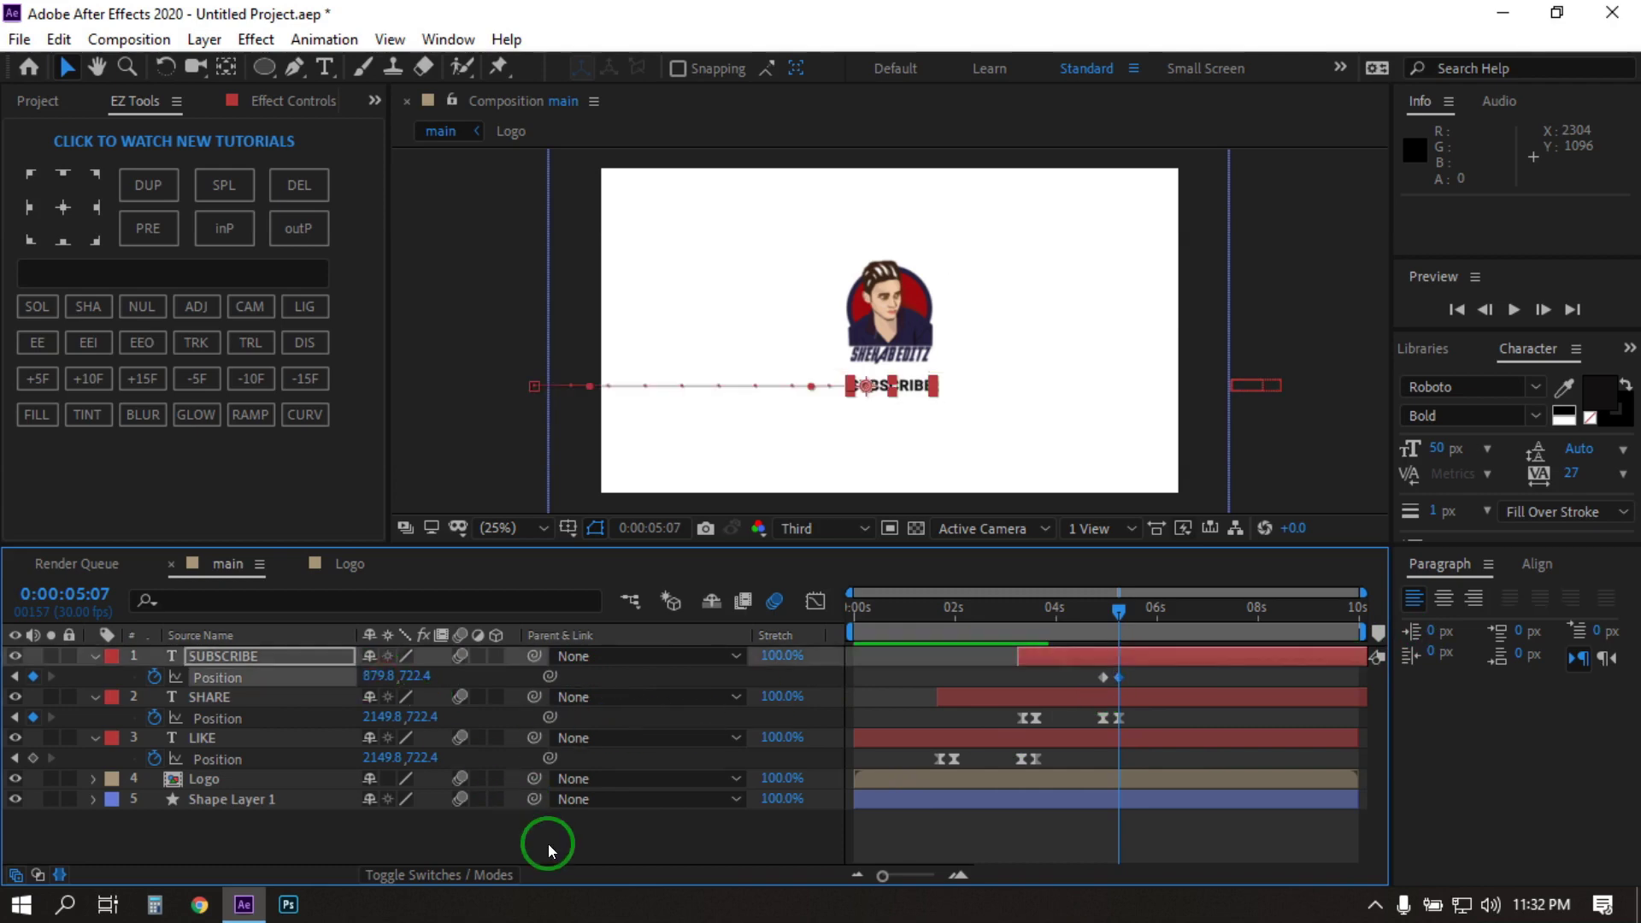
Add a SUBSCRIBE hold keyframe at 0:00:06:21 and move the text past the frame's right edge, to X 2126.8, at 0:00:07:03.
left_click_drag(1123, 621, 1193, 611)
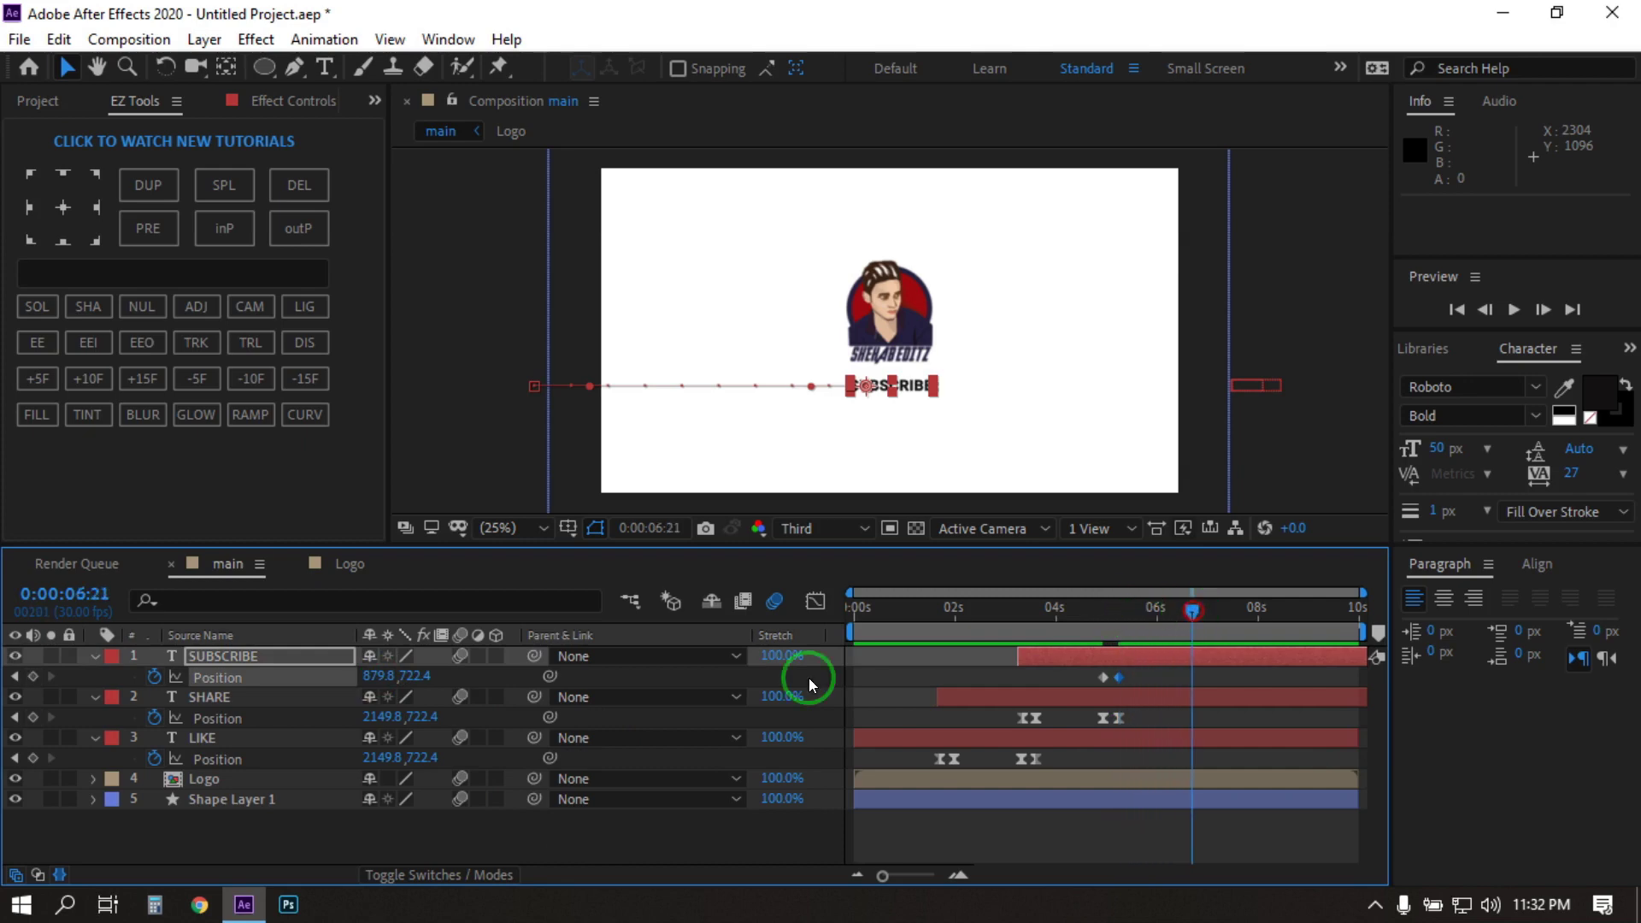
left_click(33, 676)
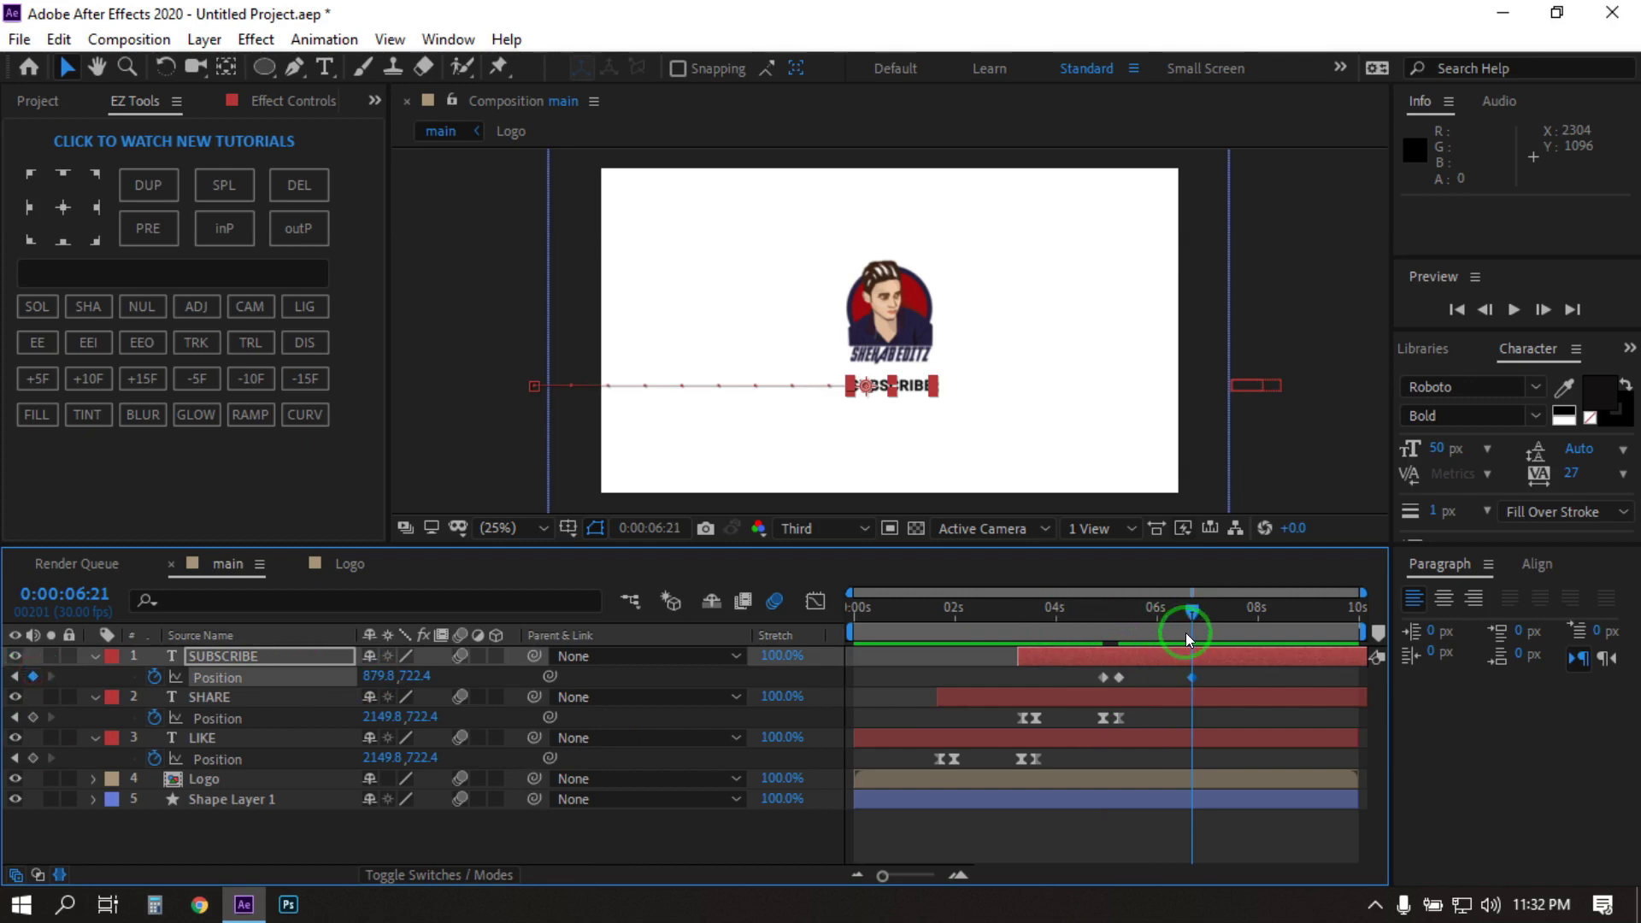
left_click_drag(1186, 632, 1213, 617)
left_click(370, 681)
left_click_drag(370, 681, 623, 676)
Apply Easy Ease to all four Position keyframes of the SUBSCRIBE layer.
left_click_drag(1099, 708, 1239, 670)
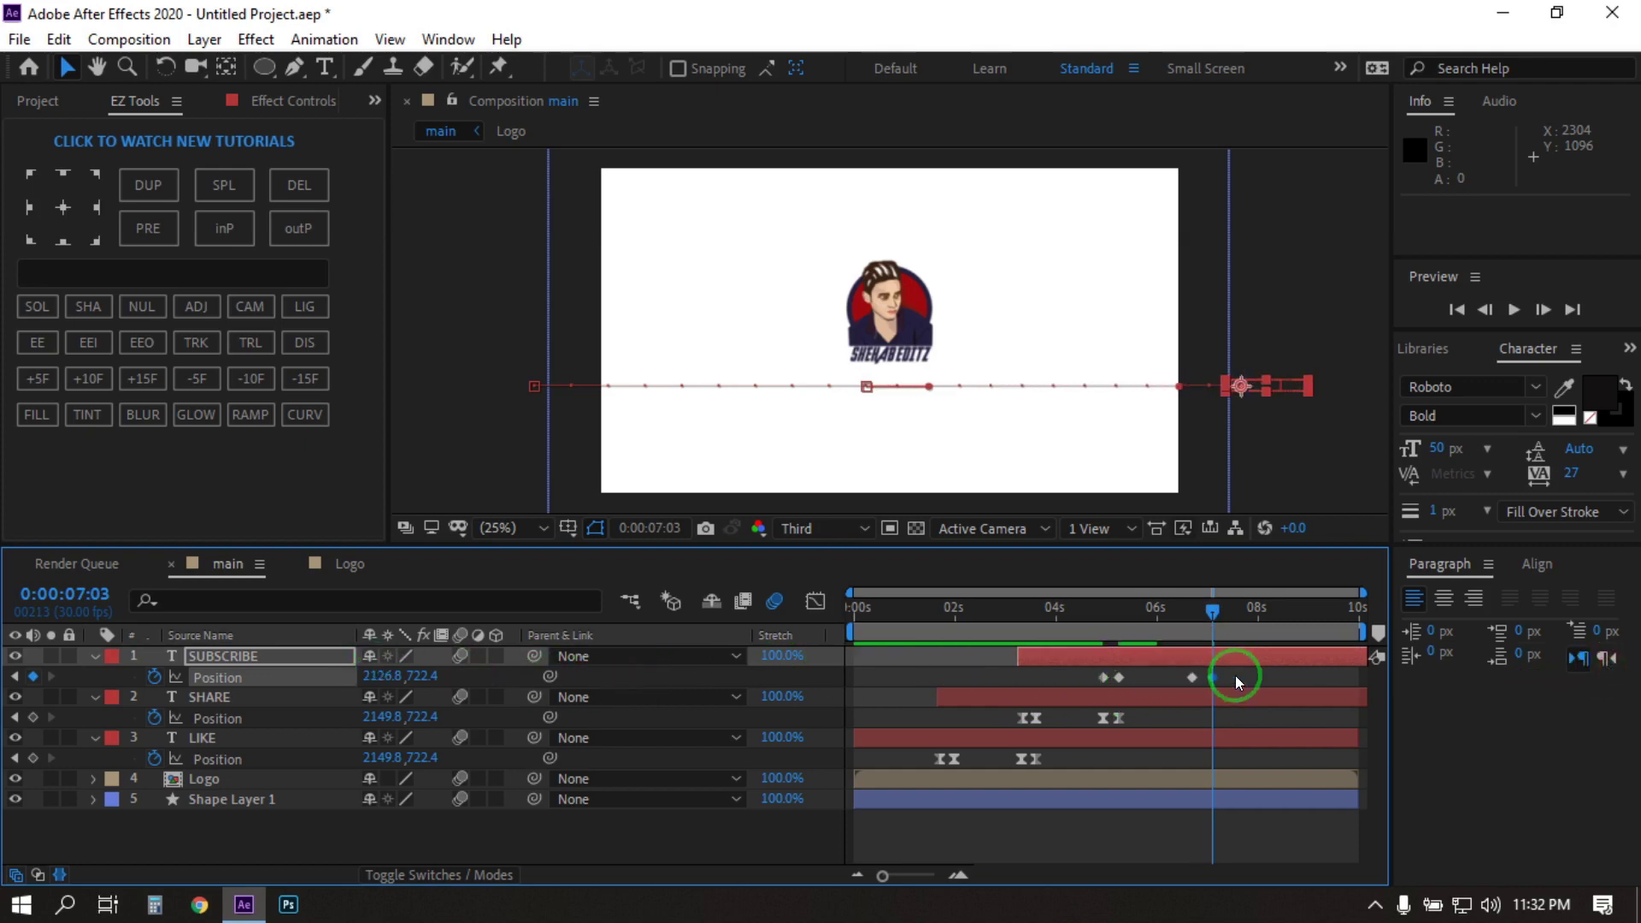
right_click(1102, 679)
mouse_move(1117, 664)
left_click(913, 740)
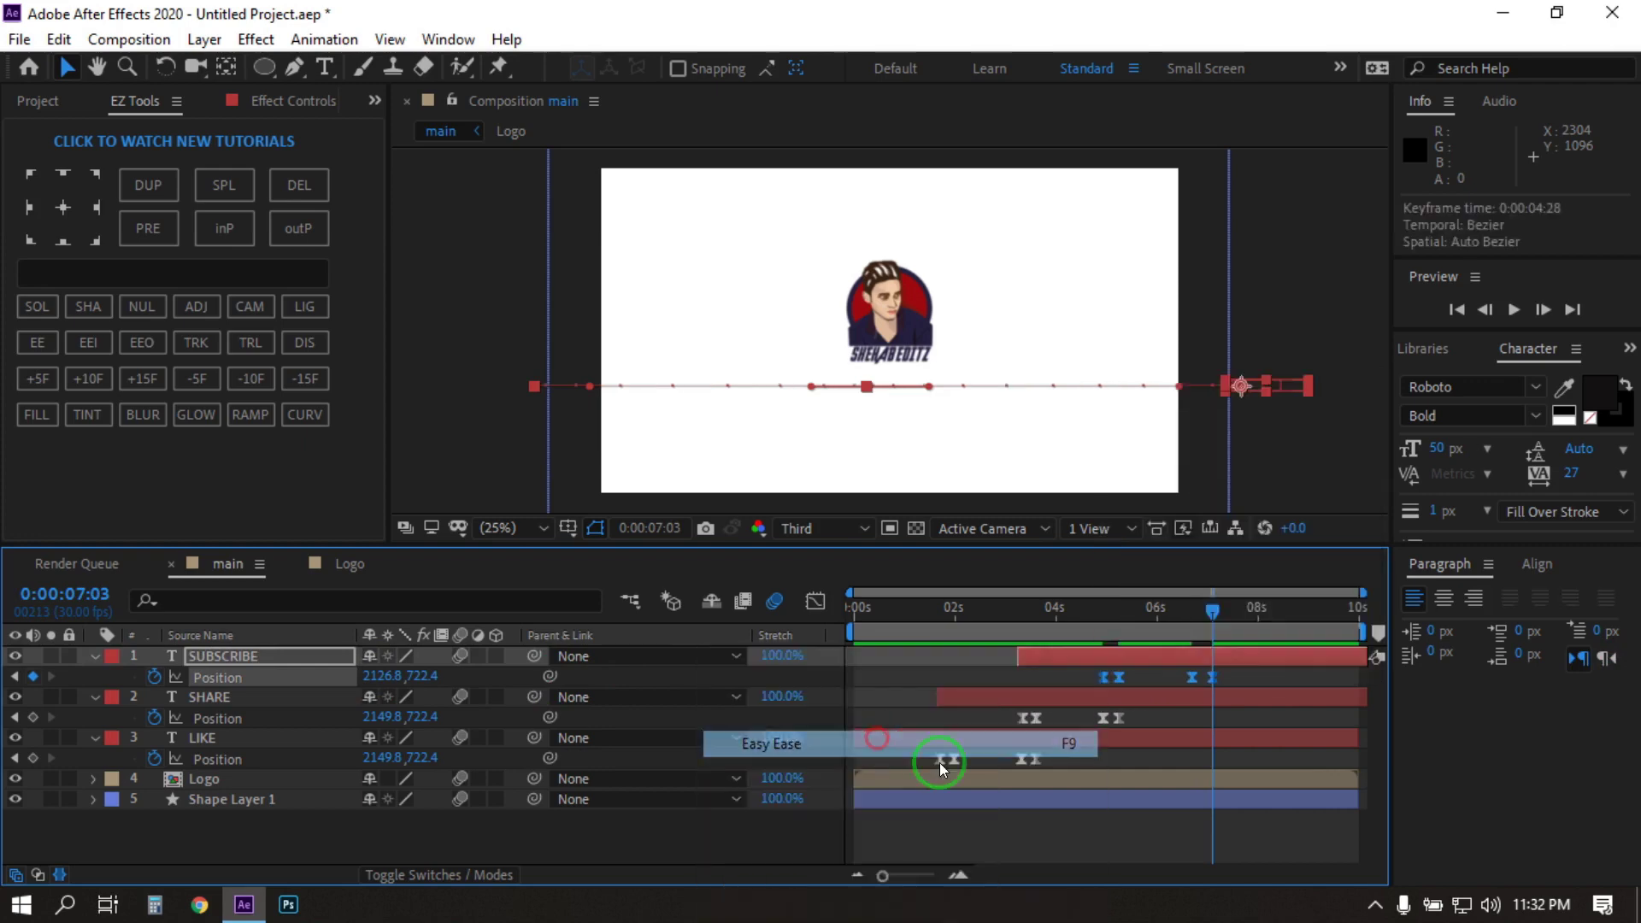
left_click(1048, 821)
Play back SUBSCRIBE's slide-in and exit from 0:00:03:14, and the whole intro from 0:00:00:00.
left_click_drag(1169, 620, 1029, 647)
key("space")
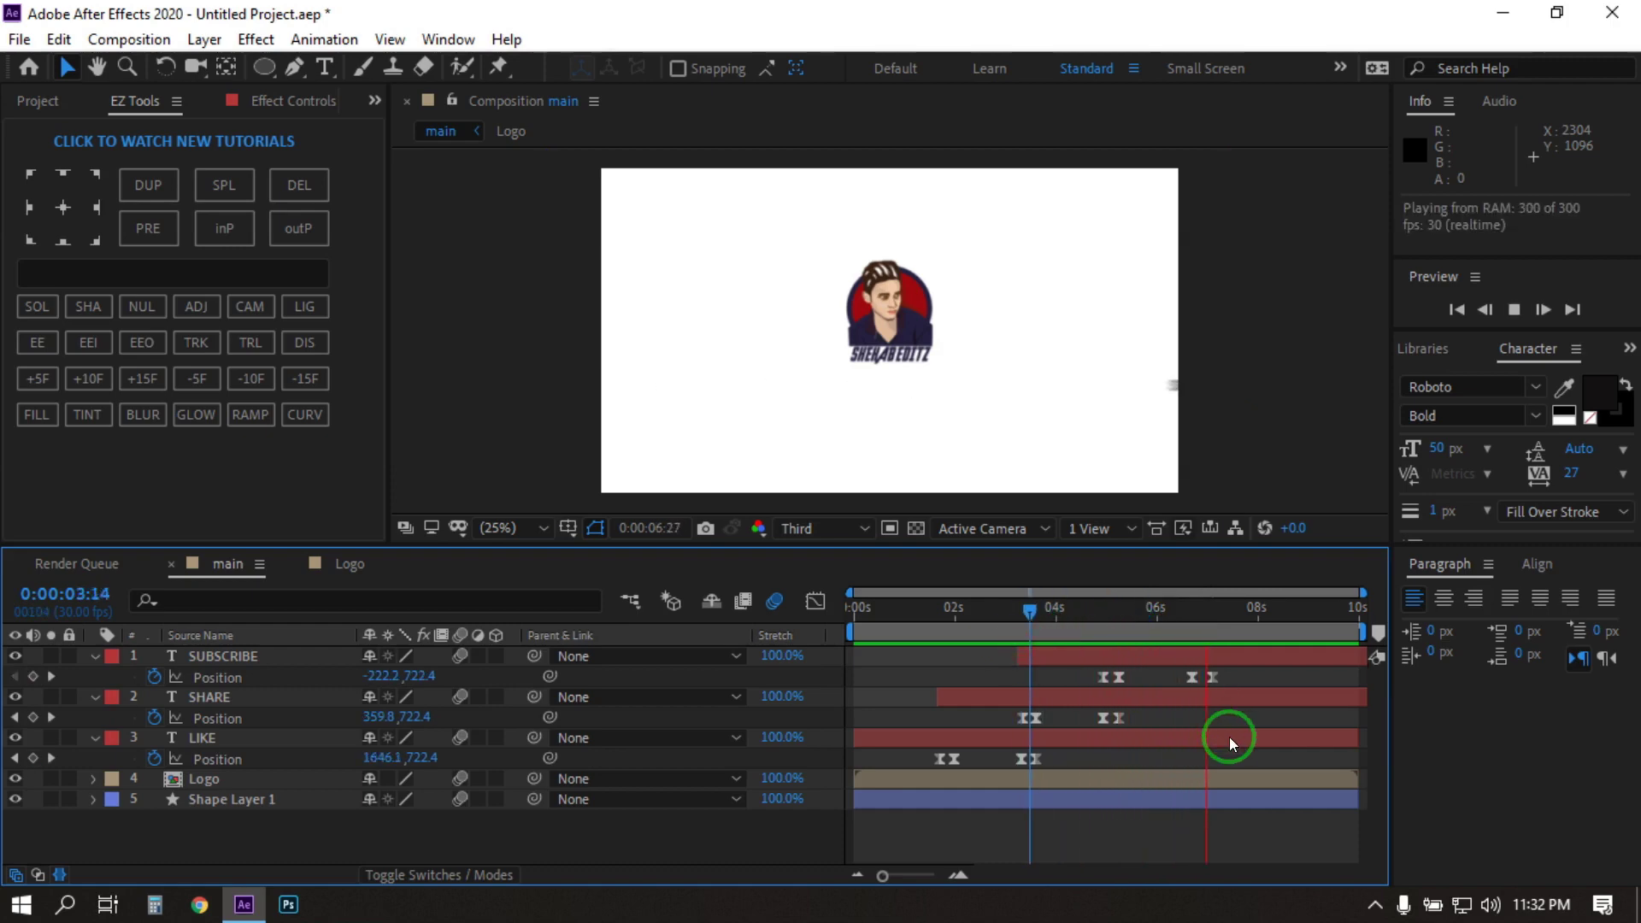
key("space")
left_click(1260, 601)
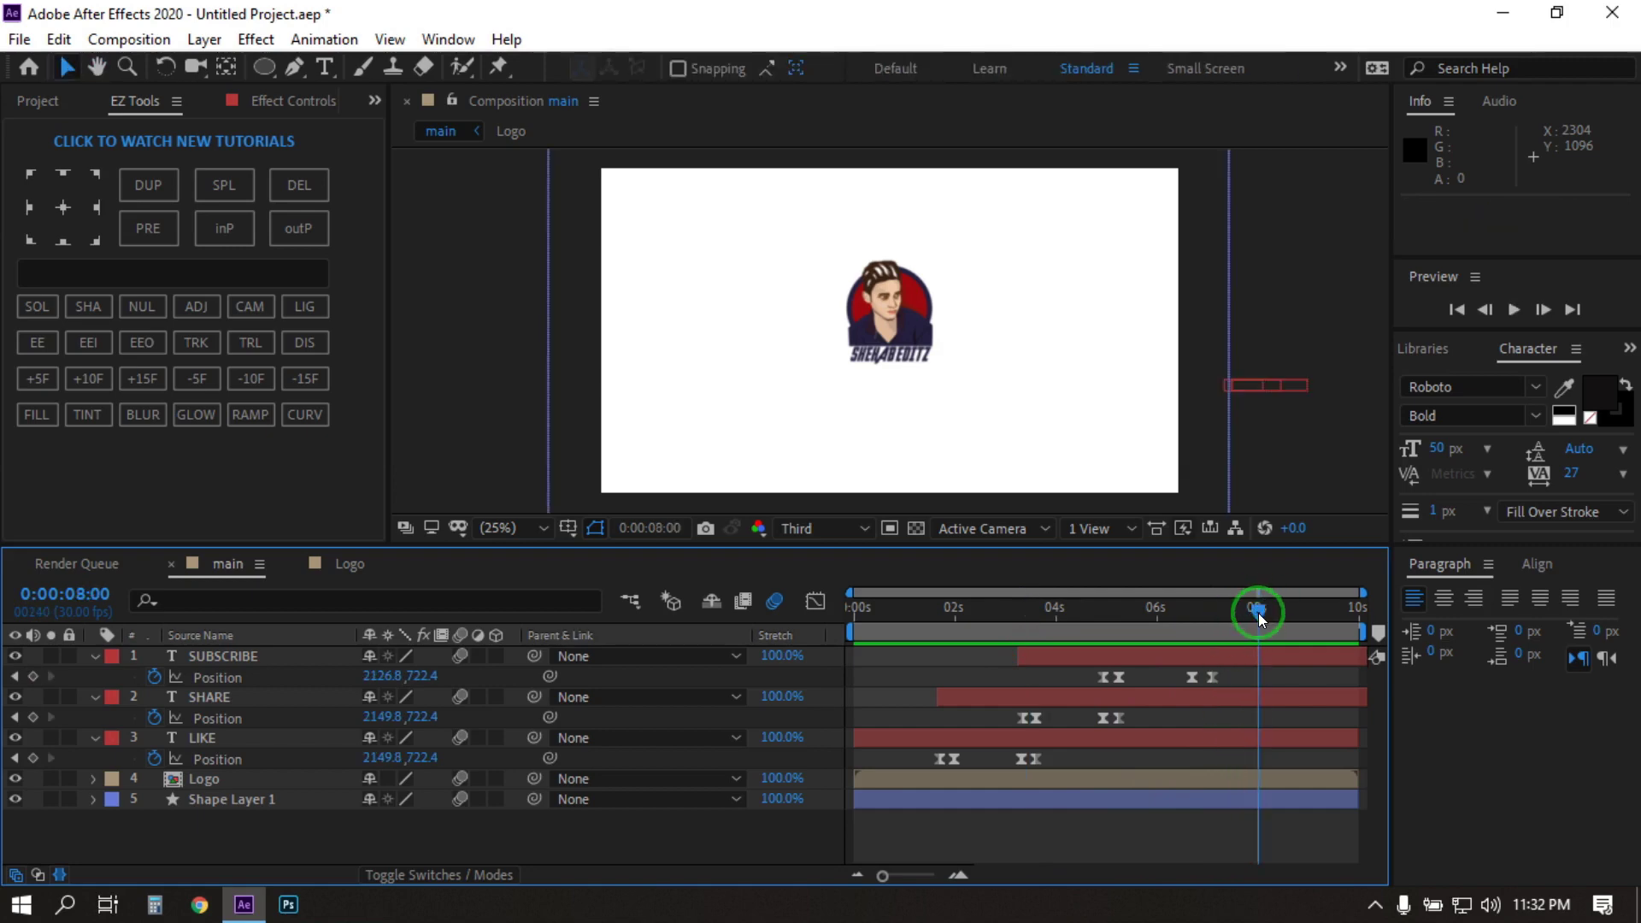
key("Home")
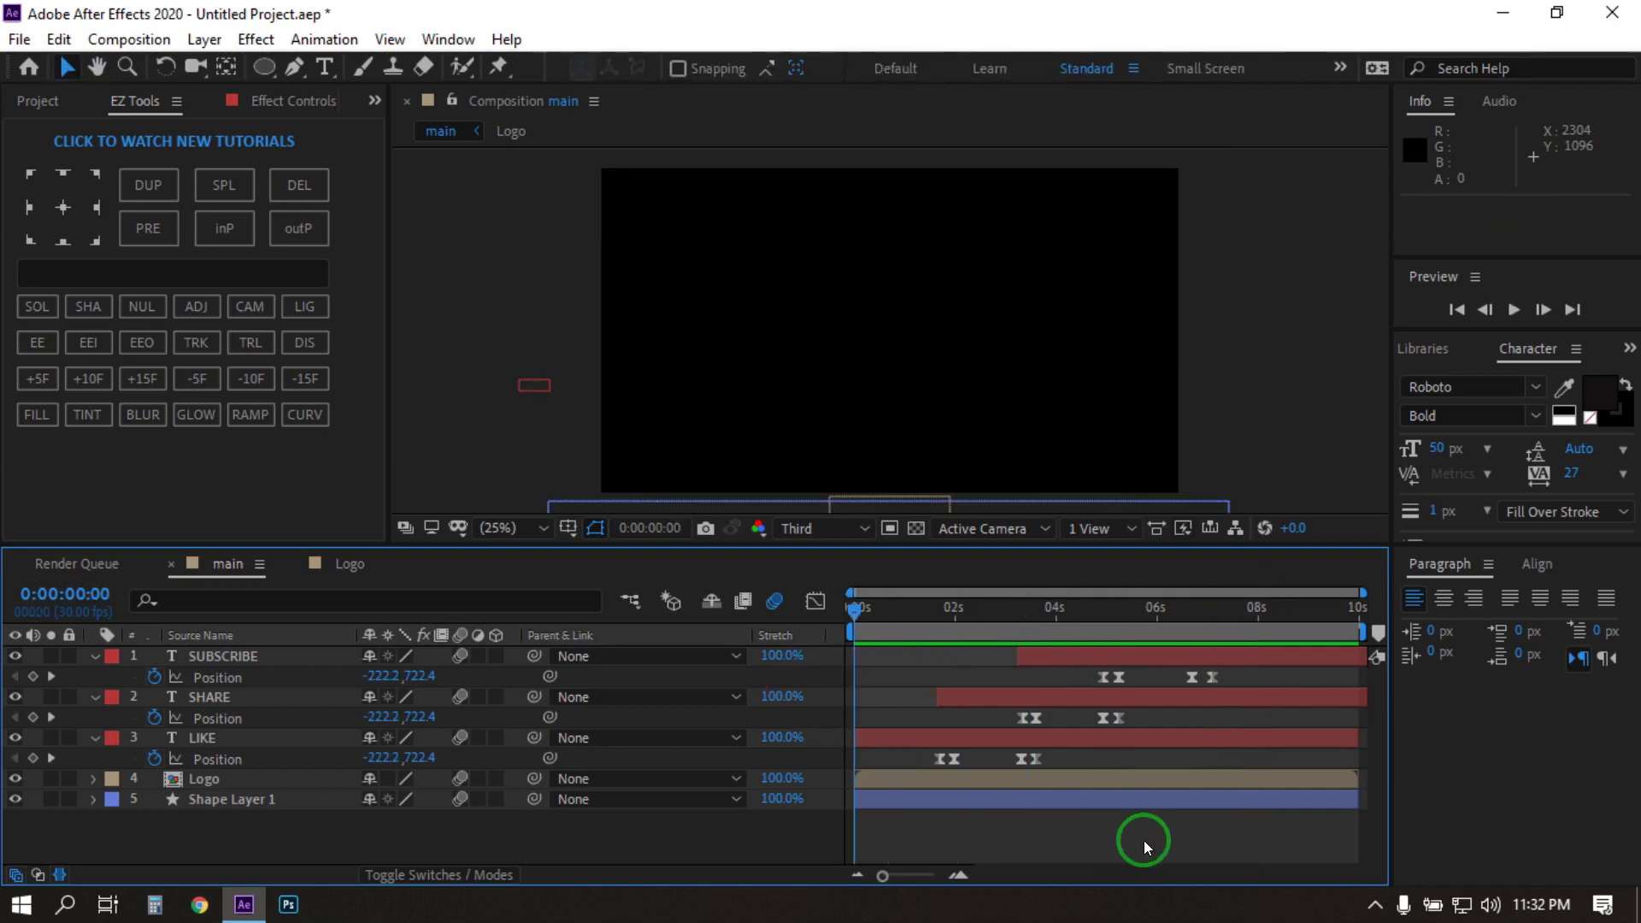
key("space")
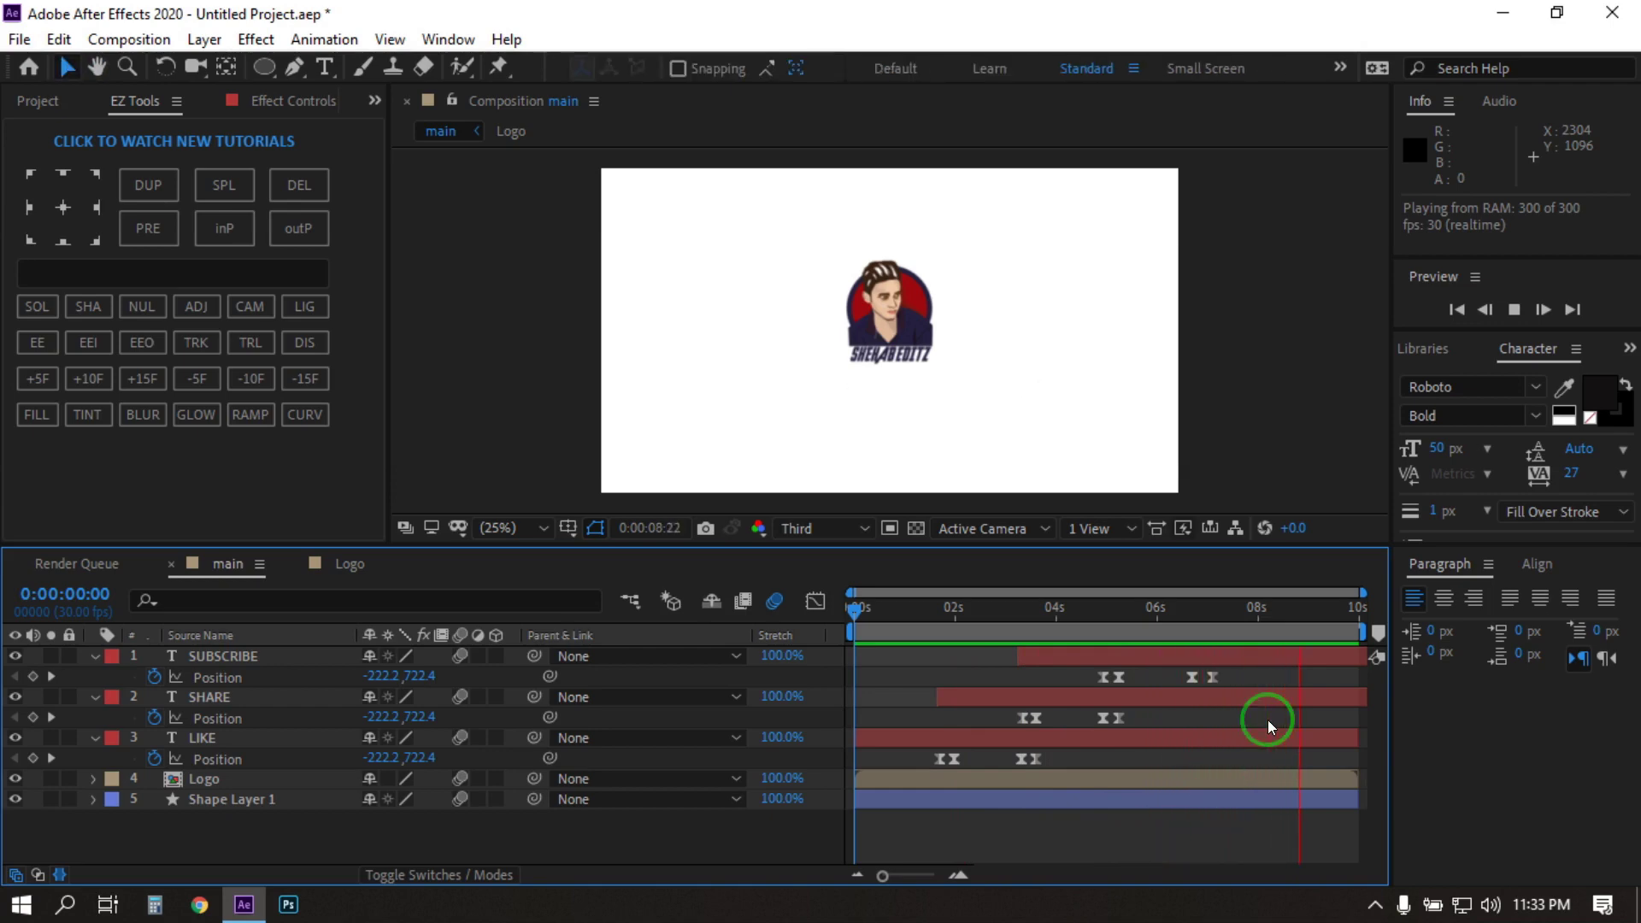
Add a Logo hold Position keyframe at 0:00:08:25 and move the logo straight down out of frame, to Y 1454, at 0:00:09:09.
left_click(1313, 612)
left_click_drag(1311, 617, 1299, 618)
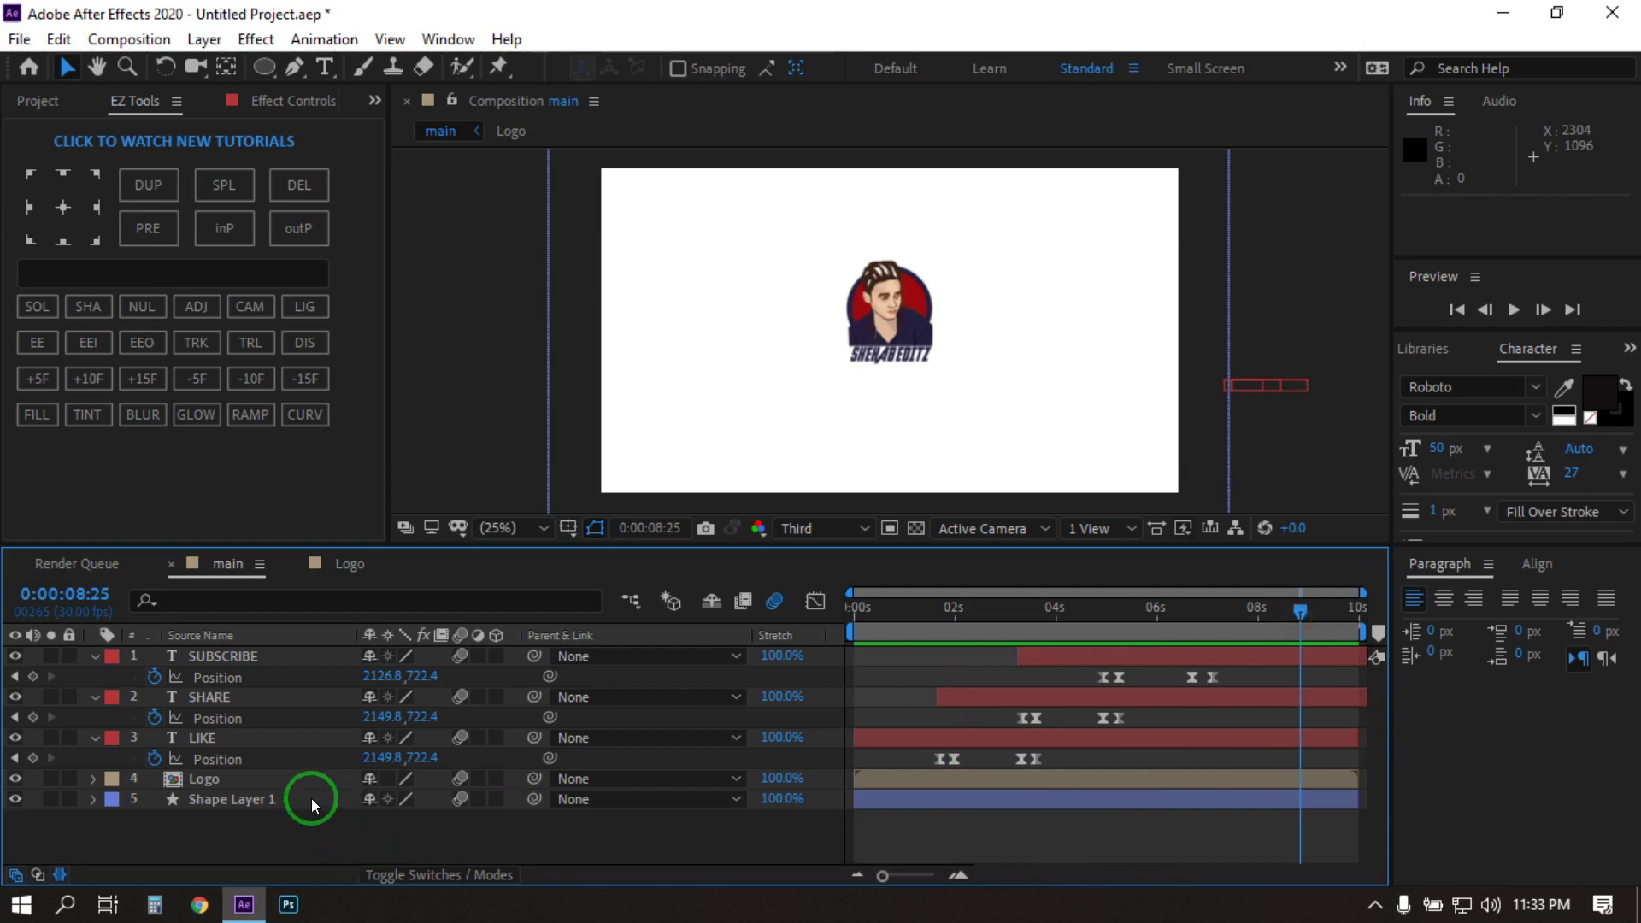
left_click(260, 778)
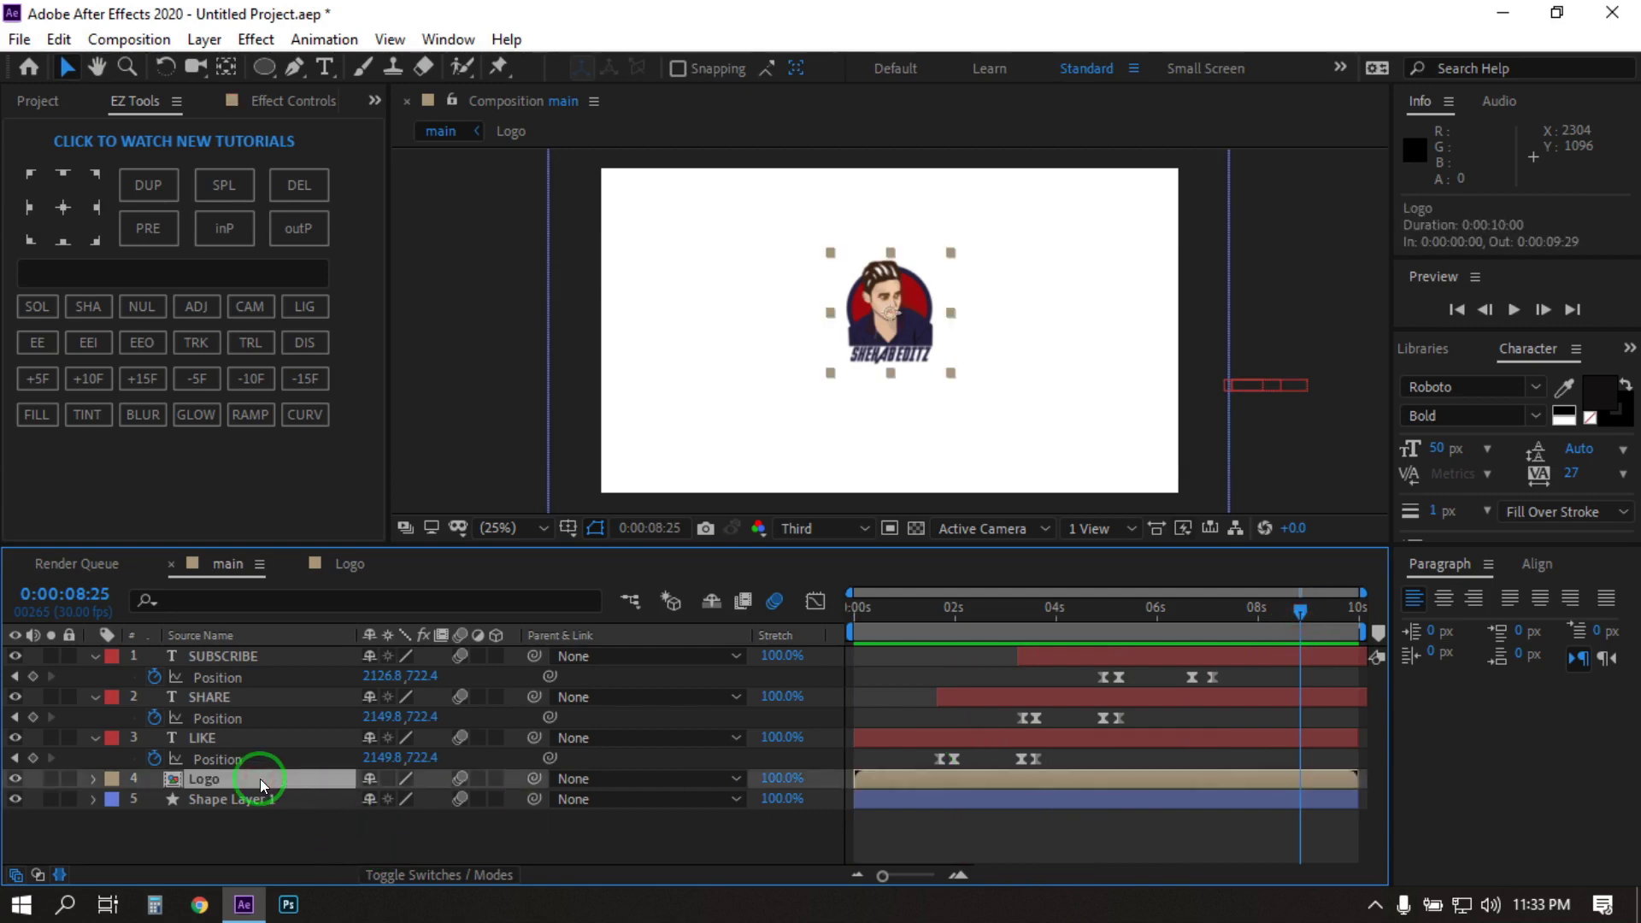
key("p")
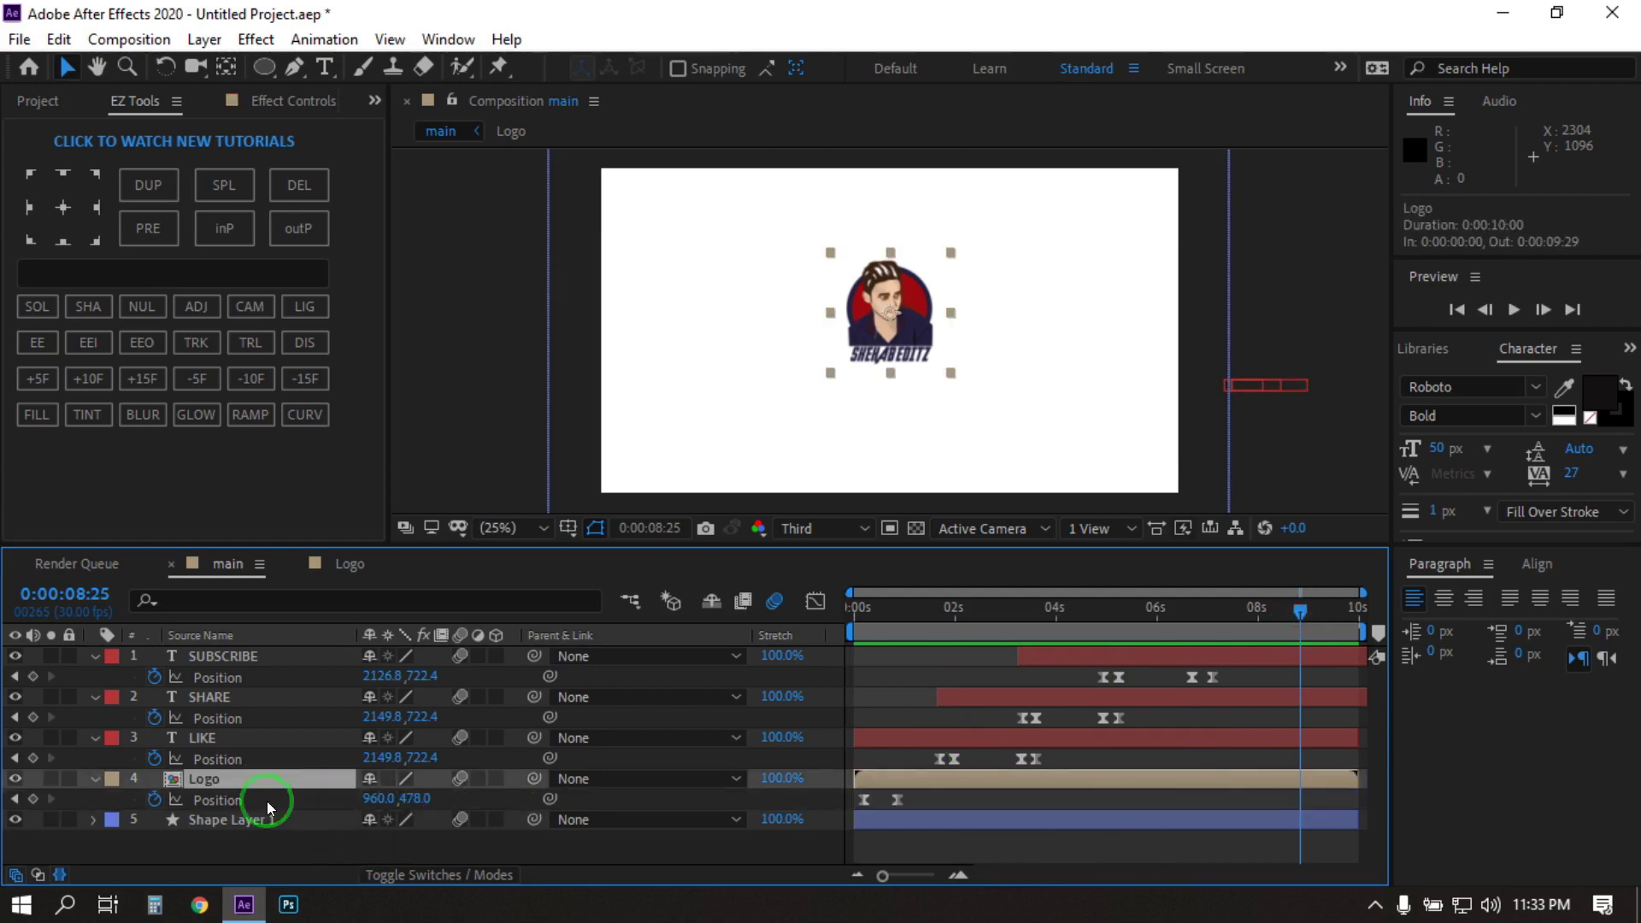
left_click(34, 804)
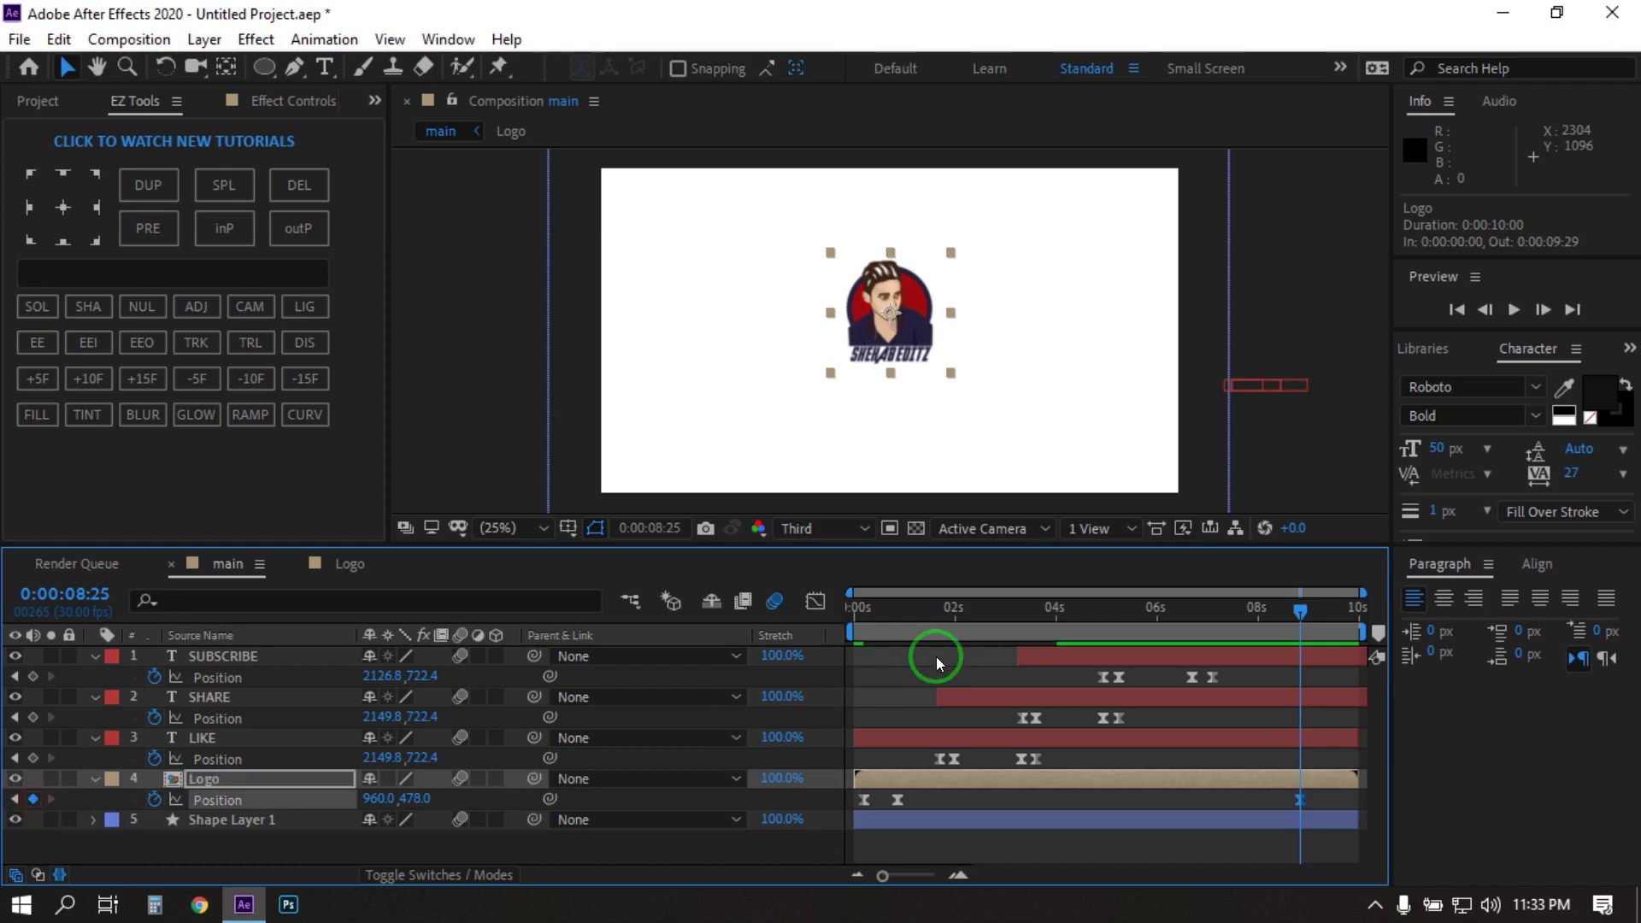
left_click(1320, 617)
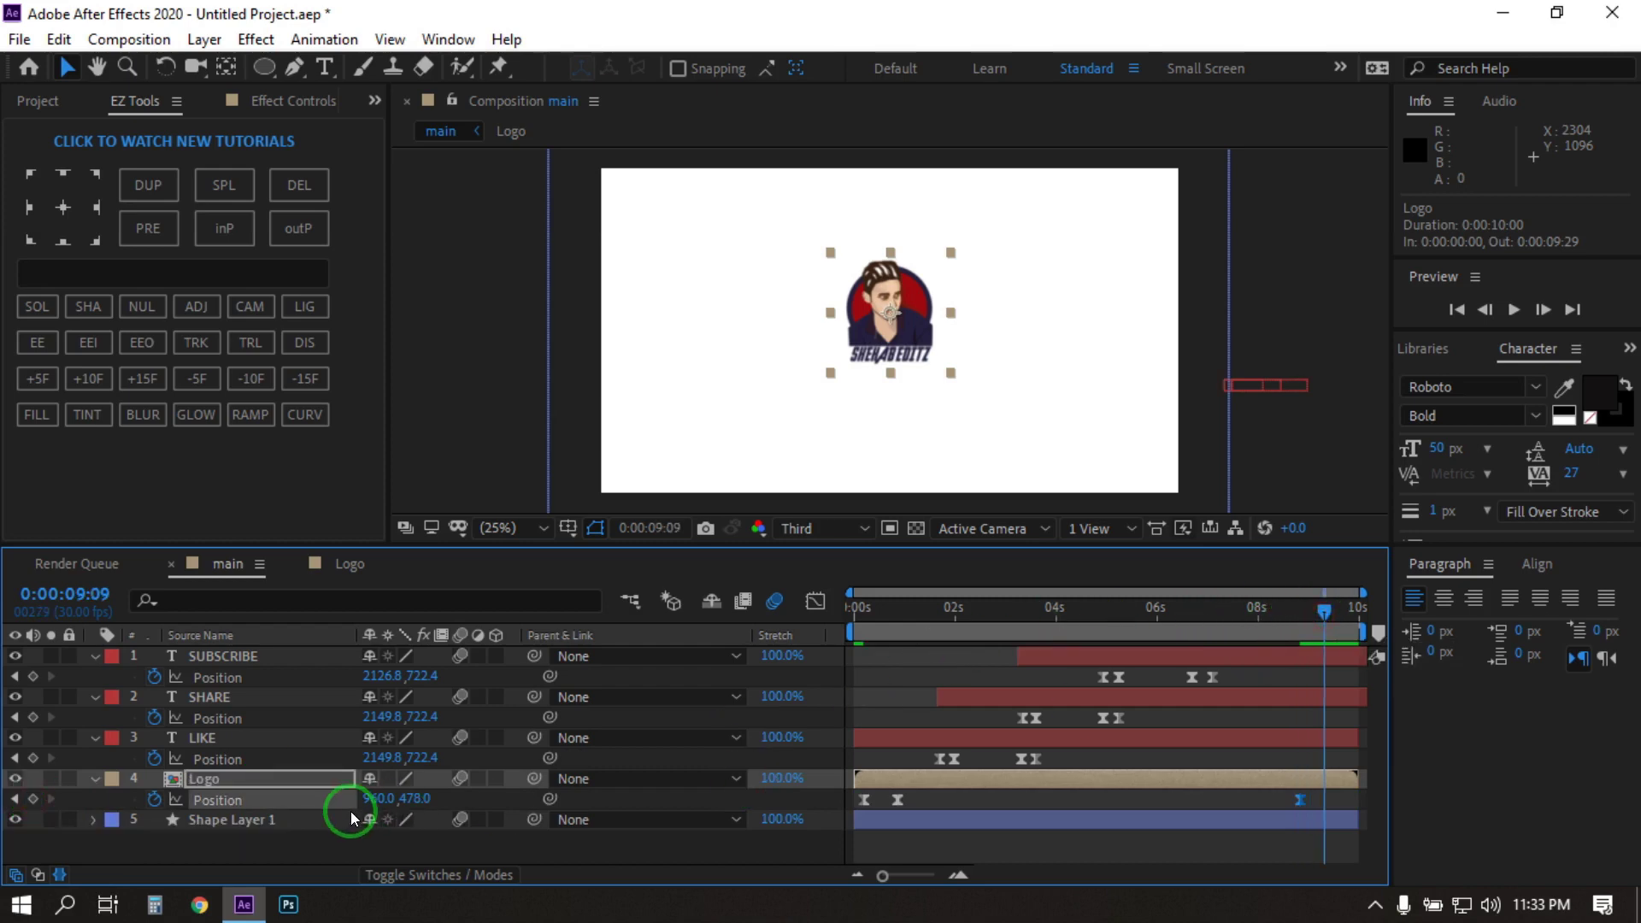
left_click(899, 321)
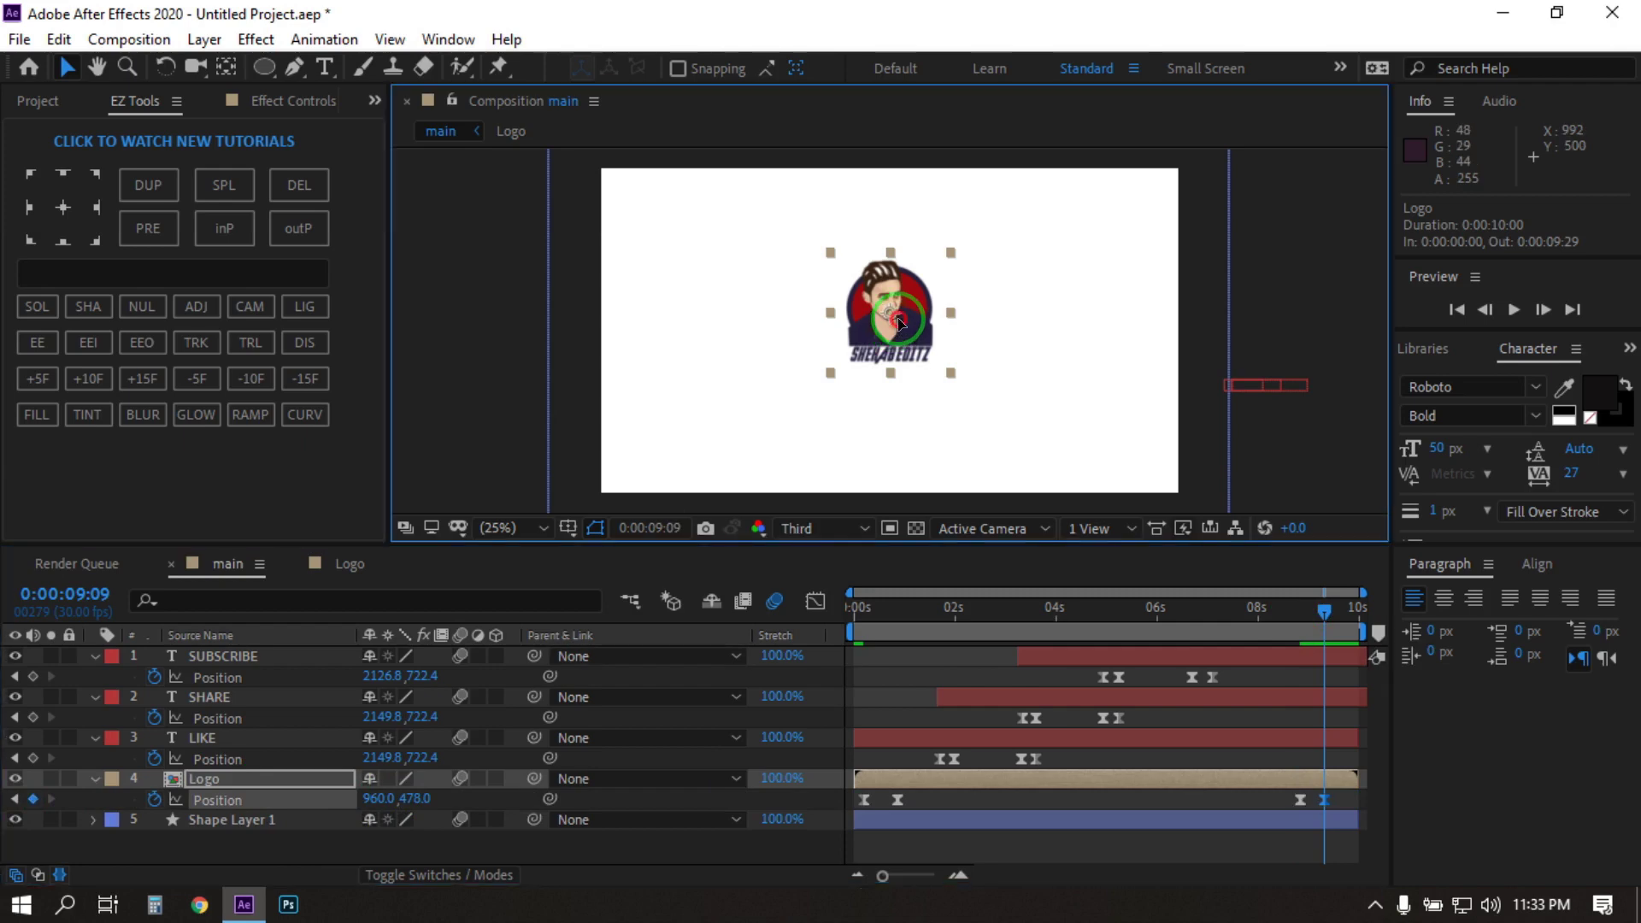
left_click_drag(899, 321, 889, 615)
Keyframe the circle's shape layer moving straight down out of frame to Y 2476, with its exit keyframes starting at 0:00:09:00.
left_click(228, 820)
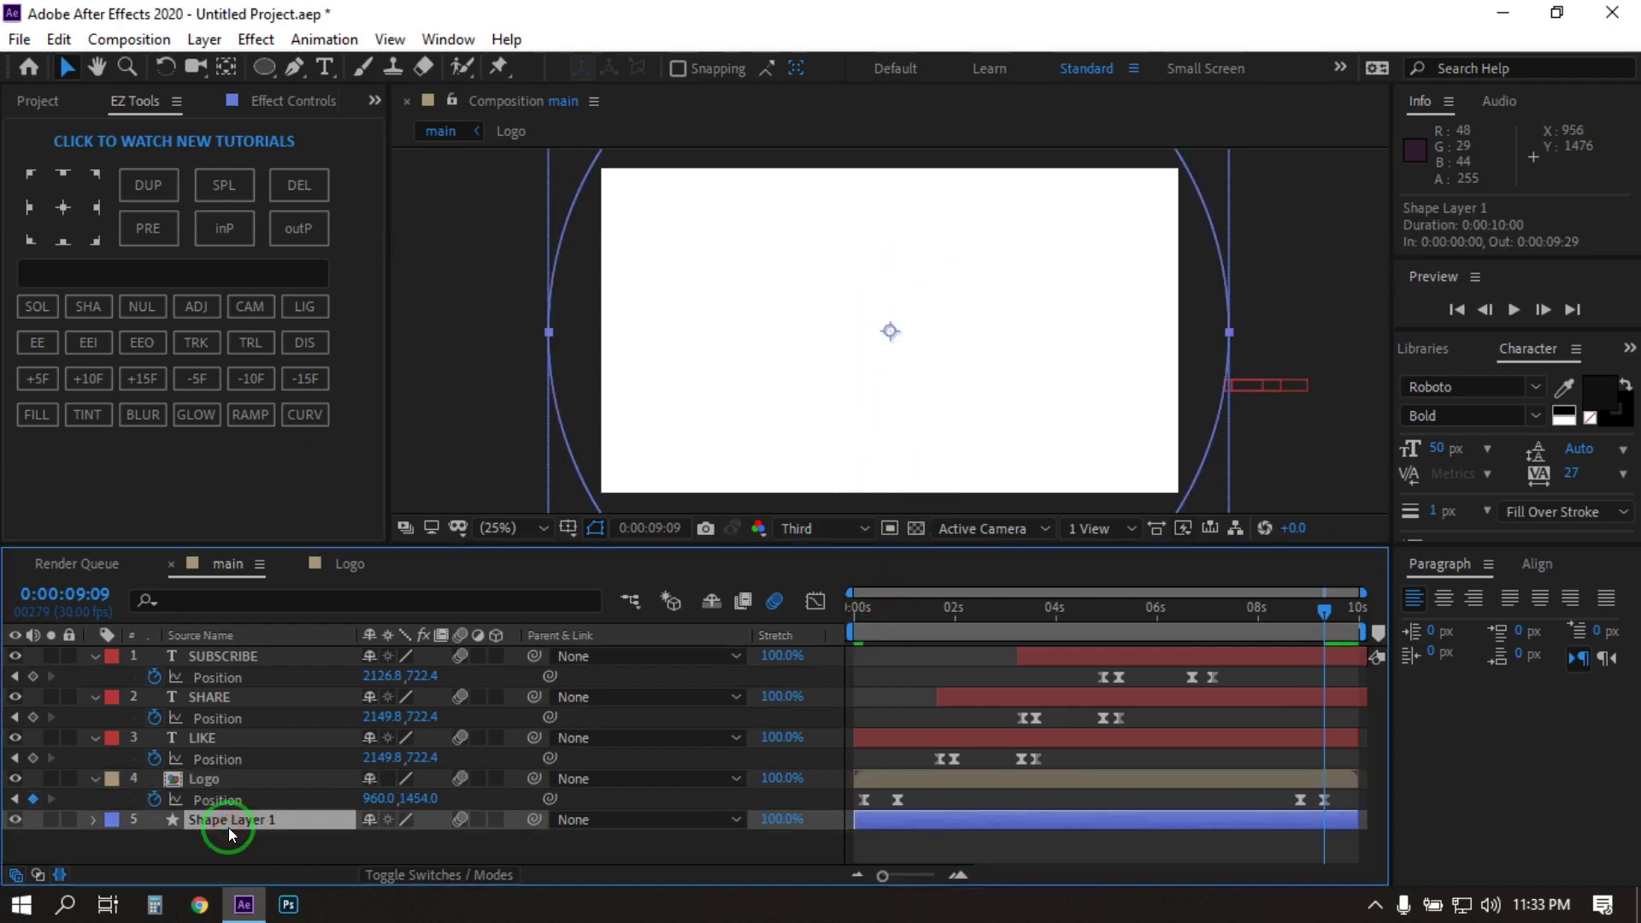
key("p")
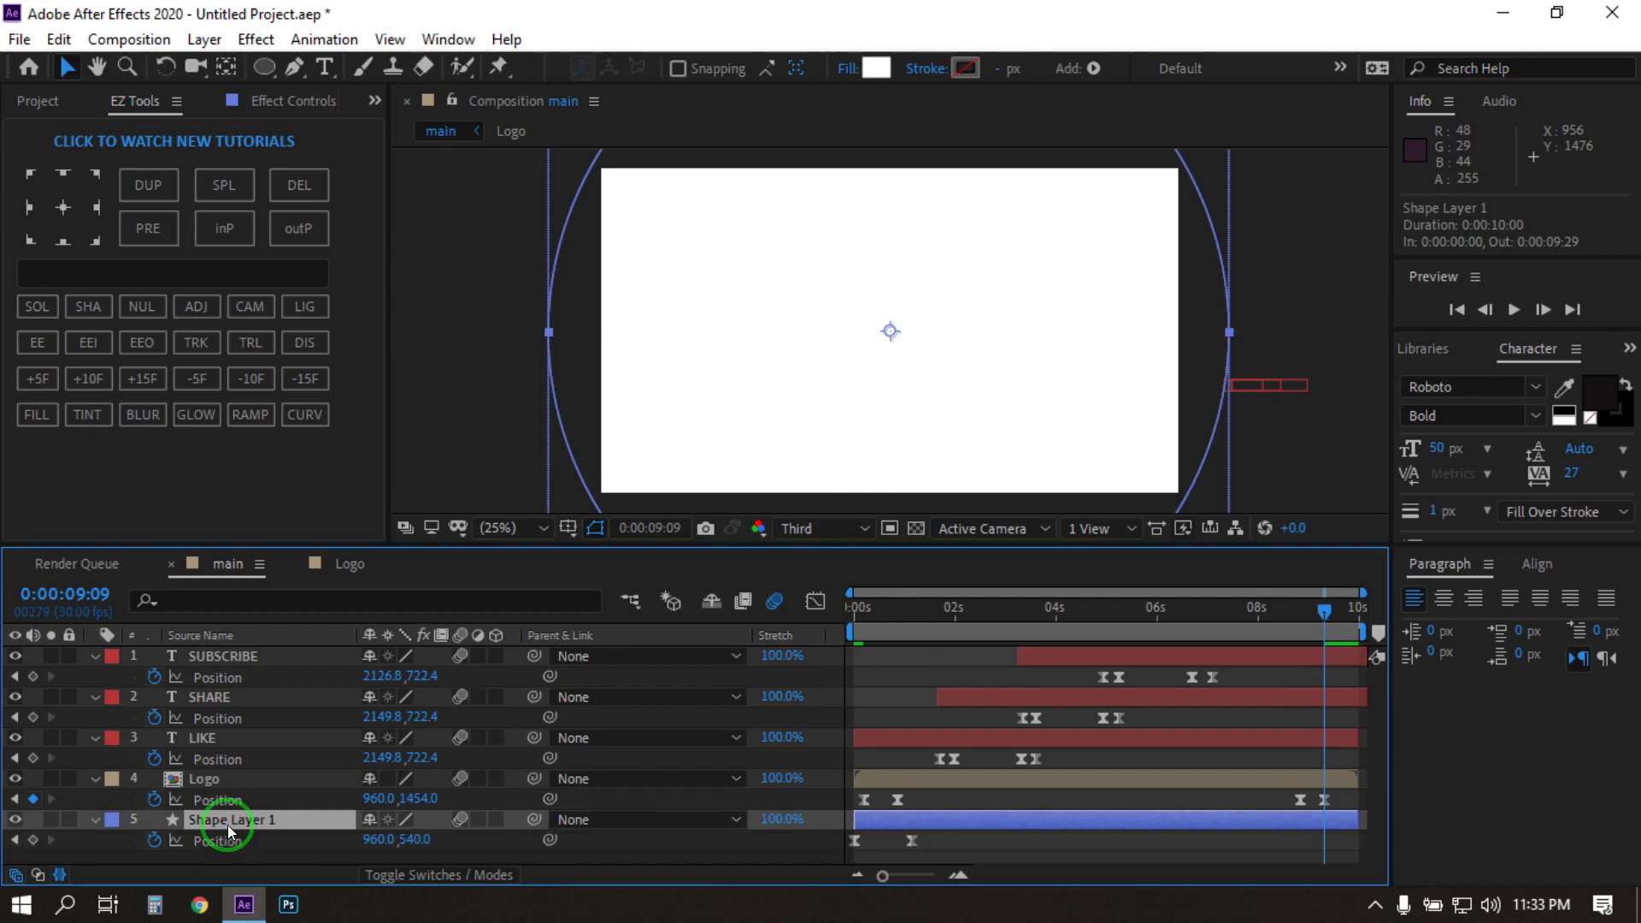
left_click(34, 841)
left_click_drag(1335, 614, 1347, 614)
left_click_drag(769, 322, 792, 902)
mouse_move(1303, 841)
left_mouse_down()
mouse_move(1347, 857)
mouse_move(1309, 844)
left_mouse_up()
Scrub the end of the timeline and play back the intro from 0:00:00:00 to check the animation.
mouse_move(1331, 616)
left_mouse_down()
mouse_move(1263, 640)
mouse_move(1353, 634)
left_mouse_up()
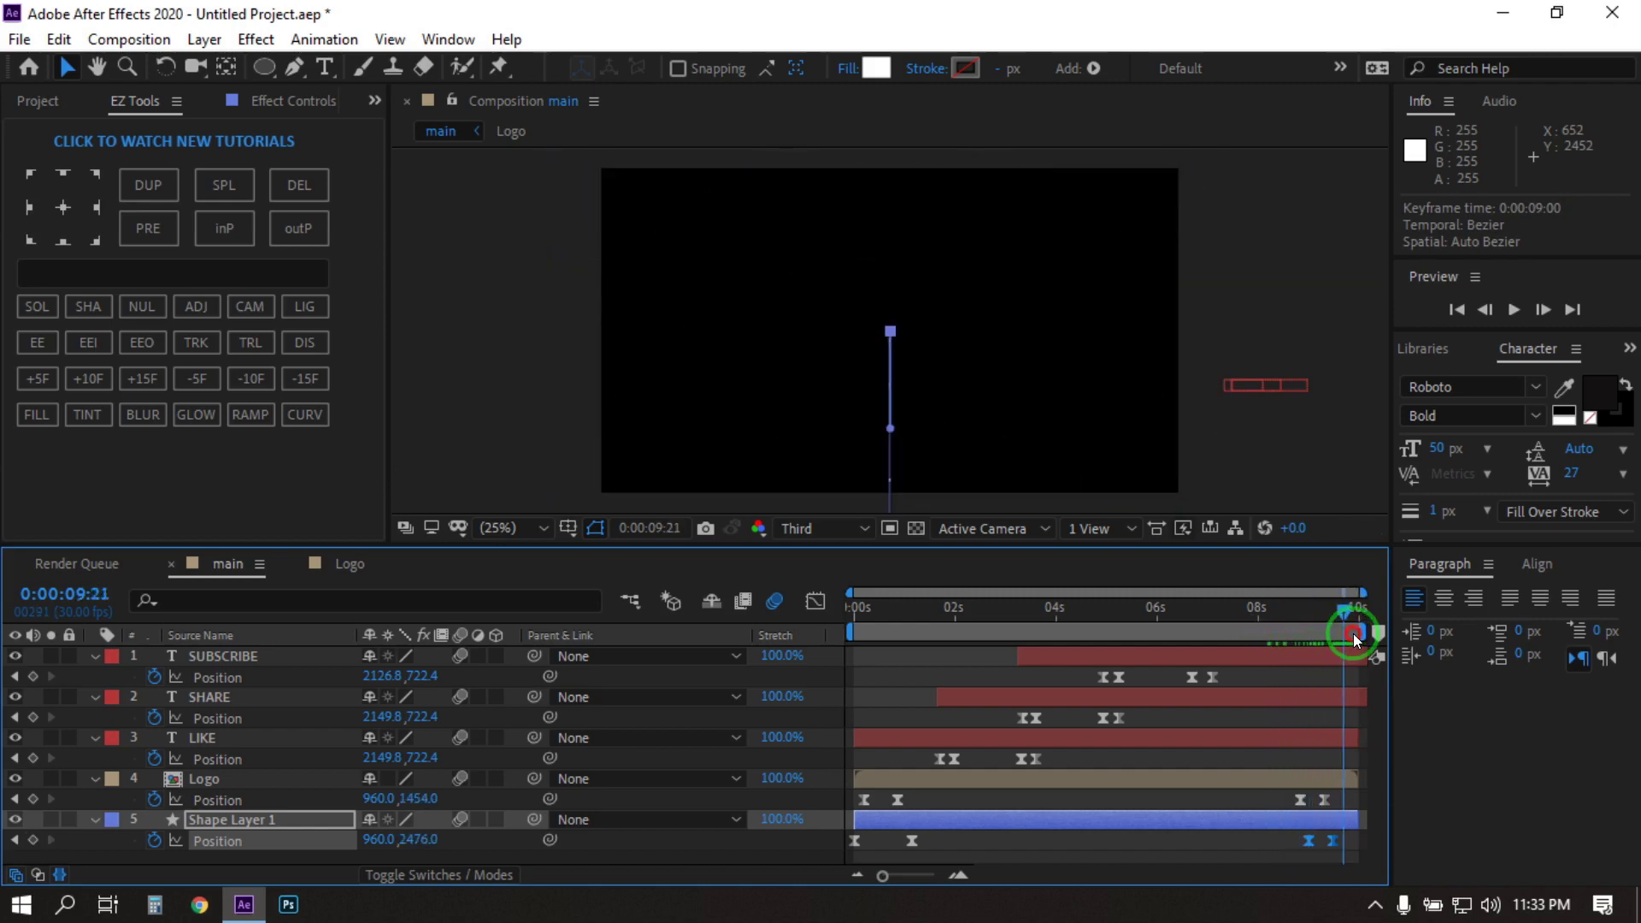
key("space")
left_click(813, 751)
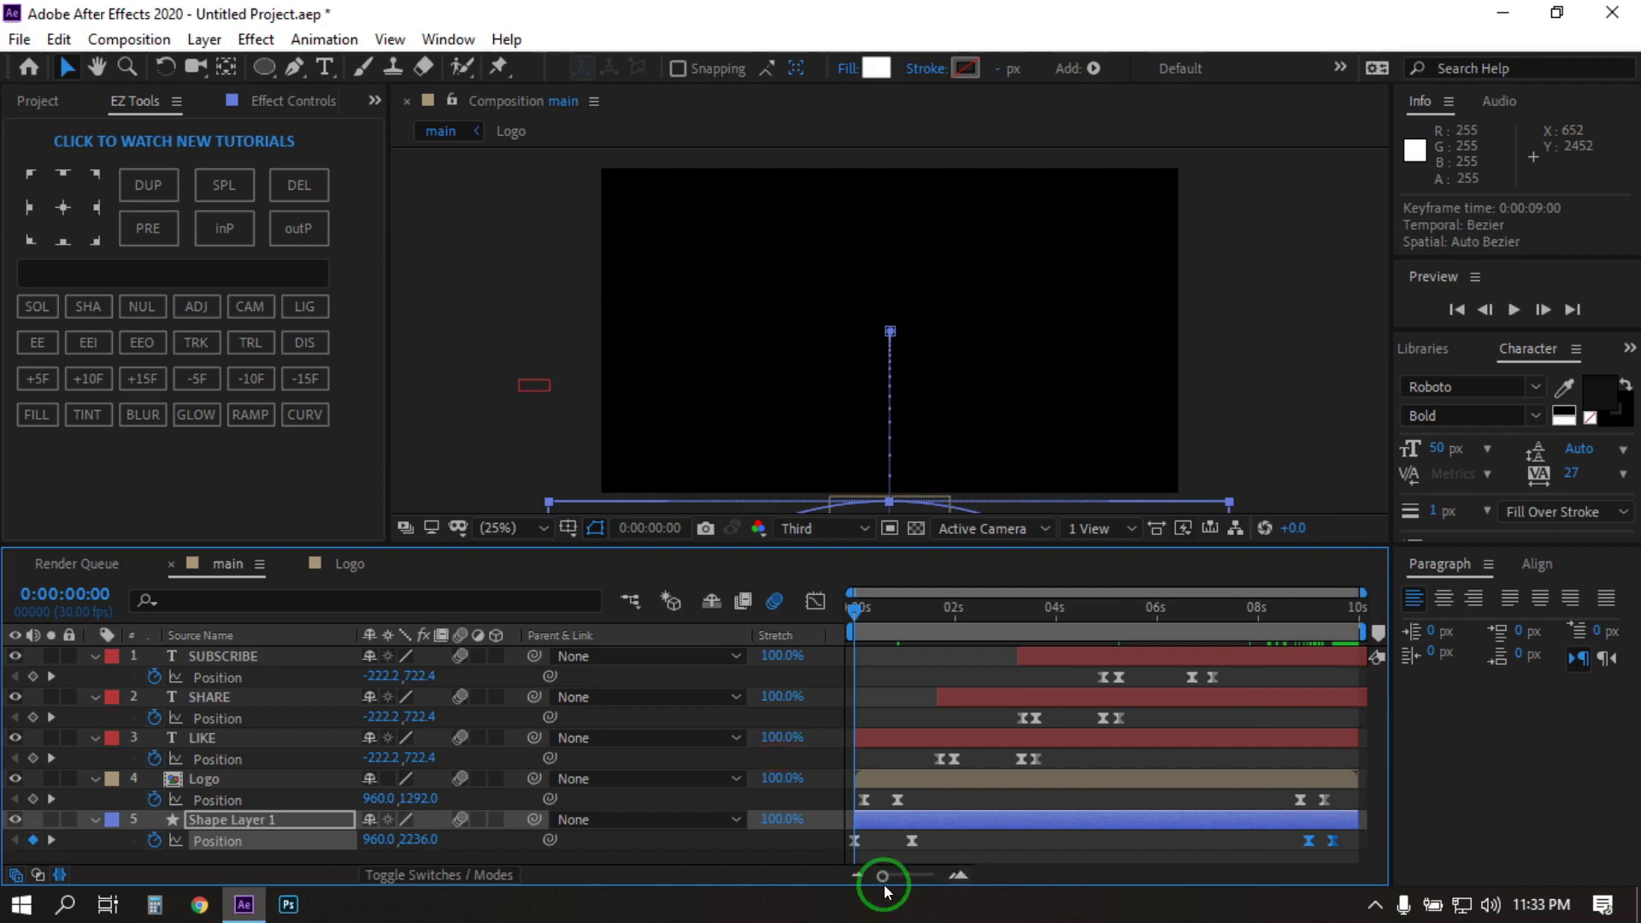
left_click(859, 874)
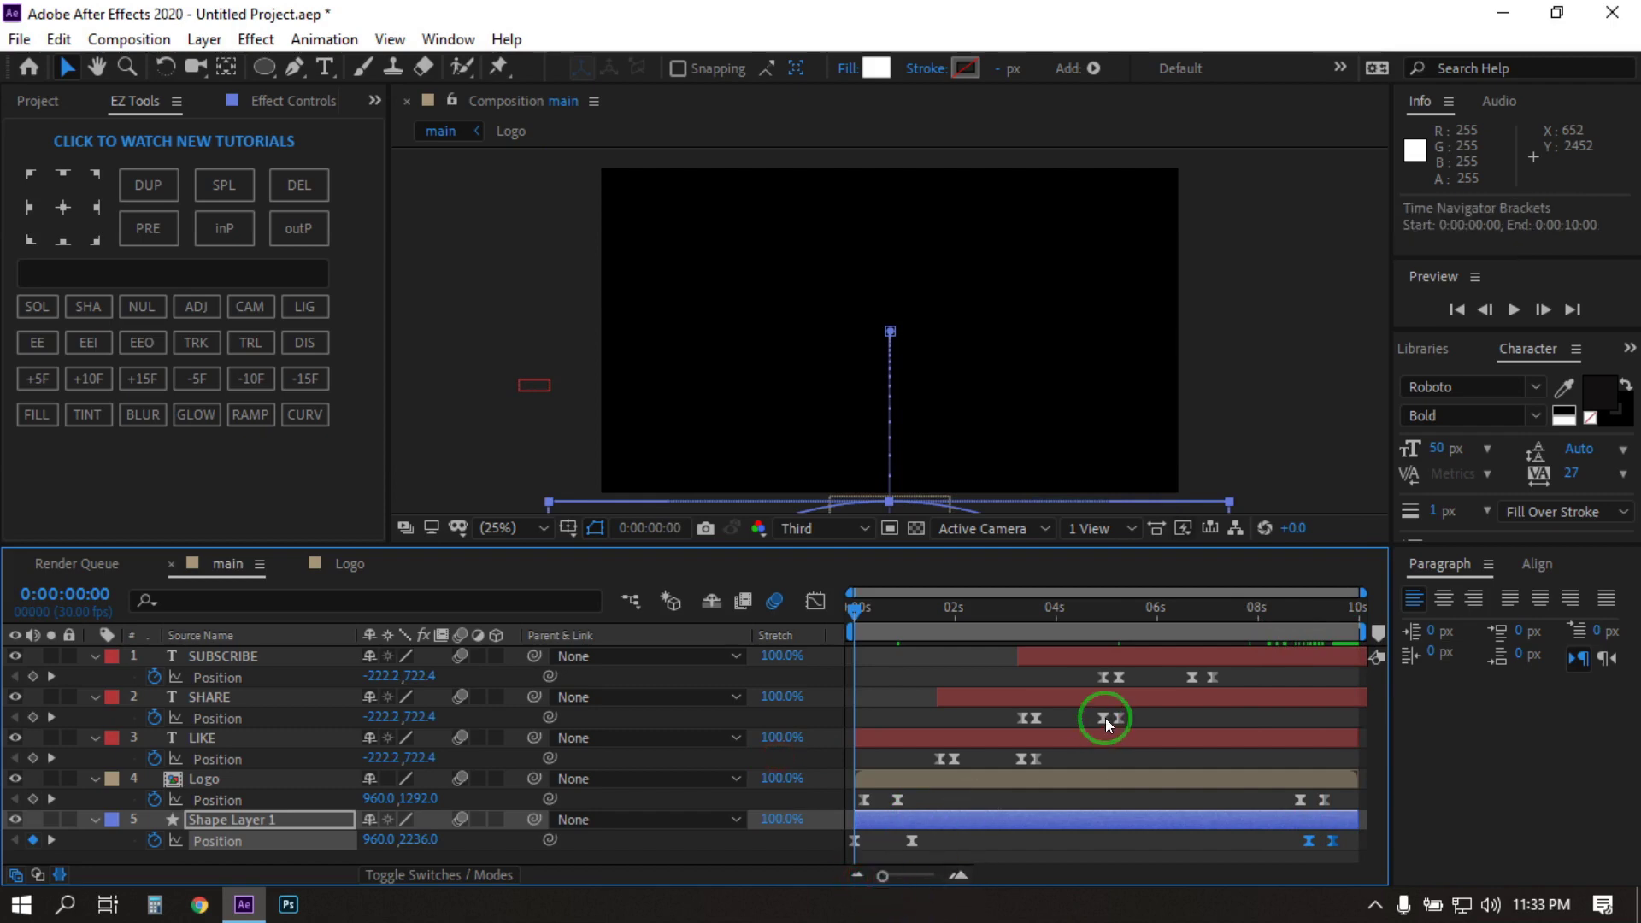
left_click(1318, 842)
key("space")
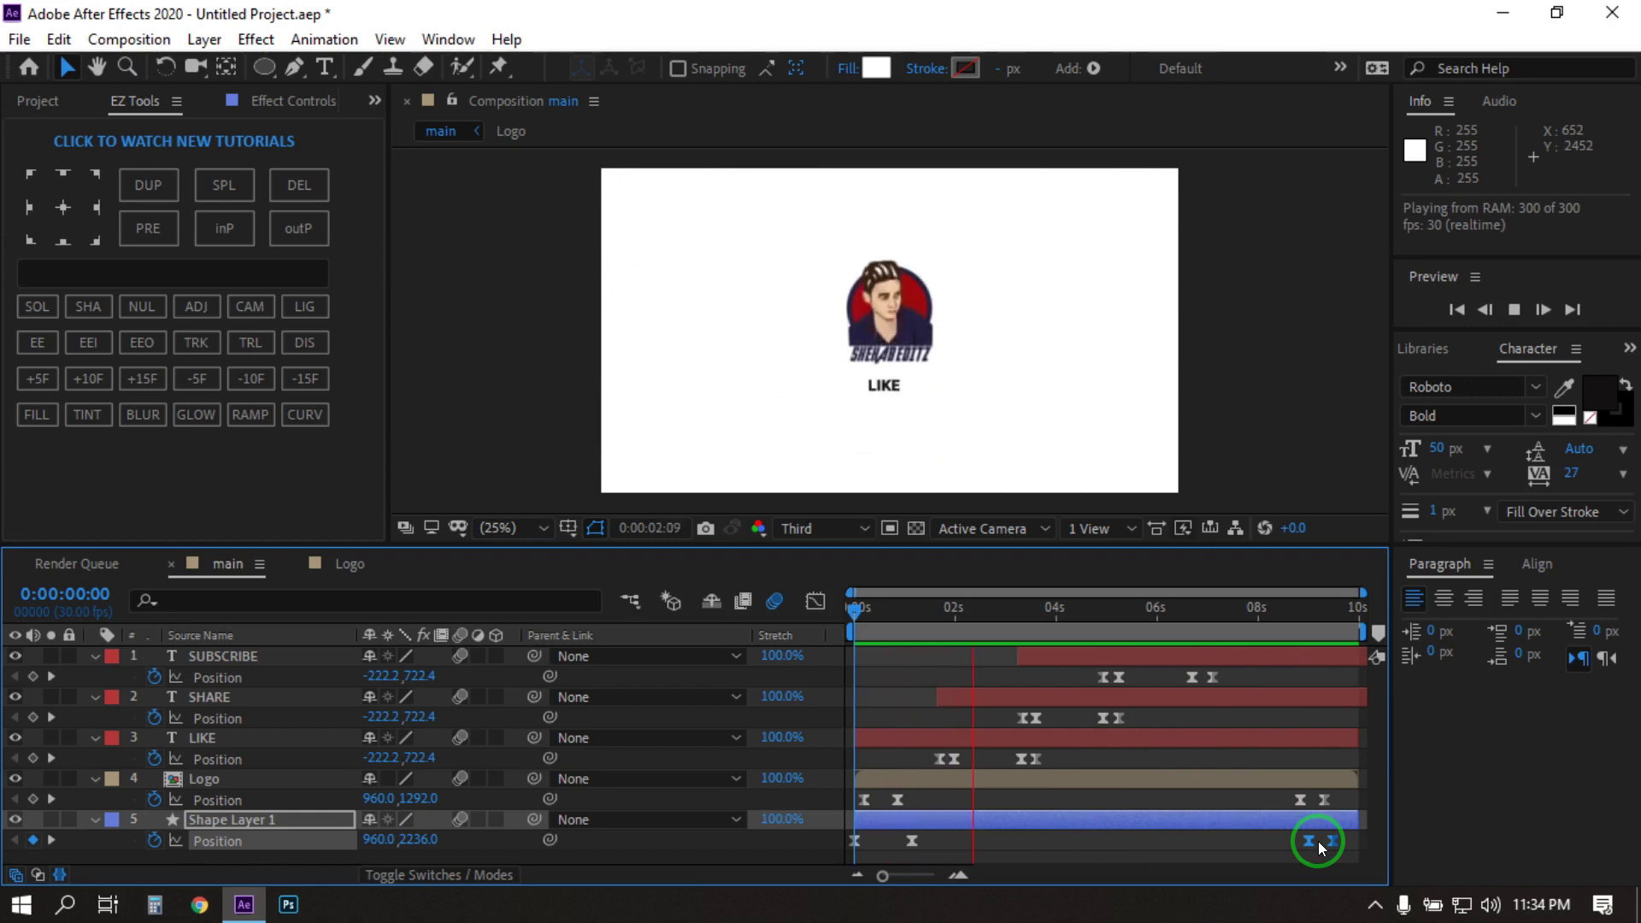
key("space")
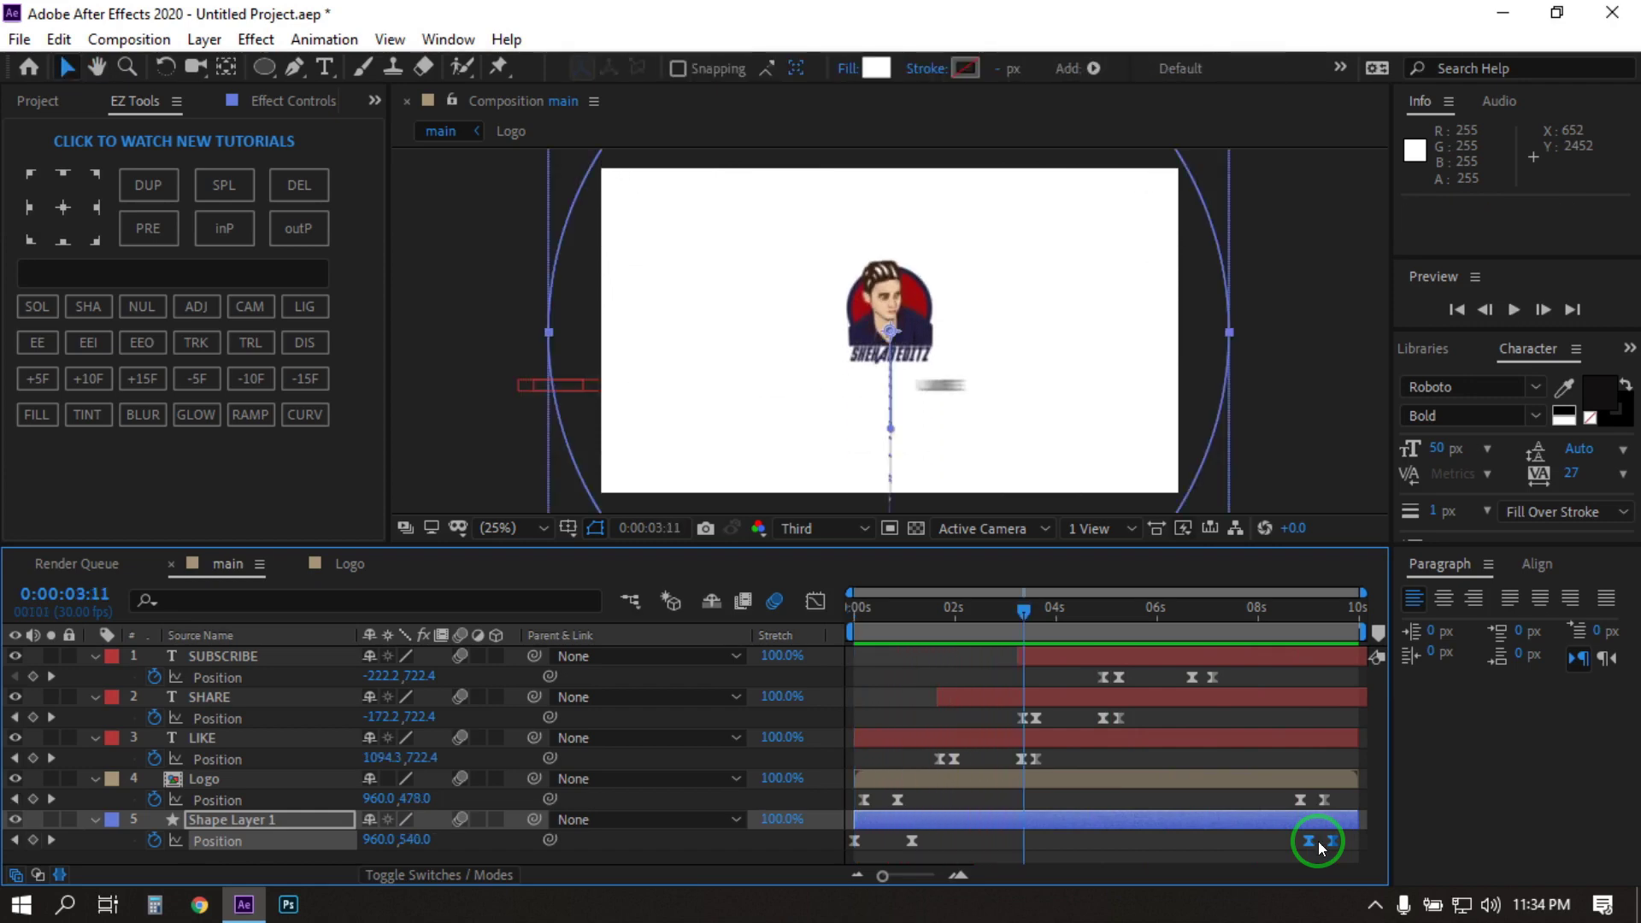